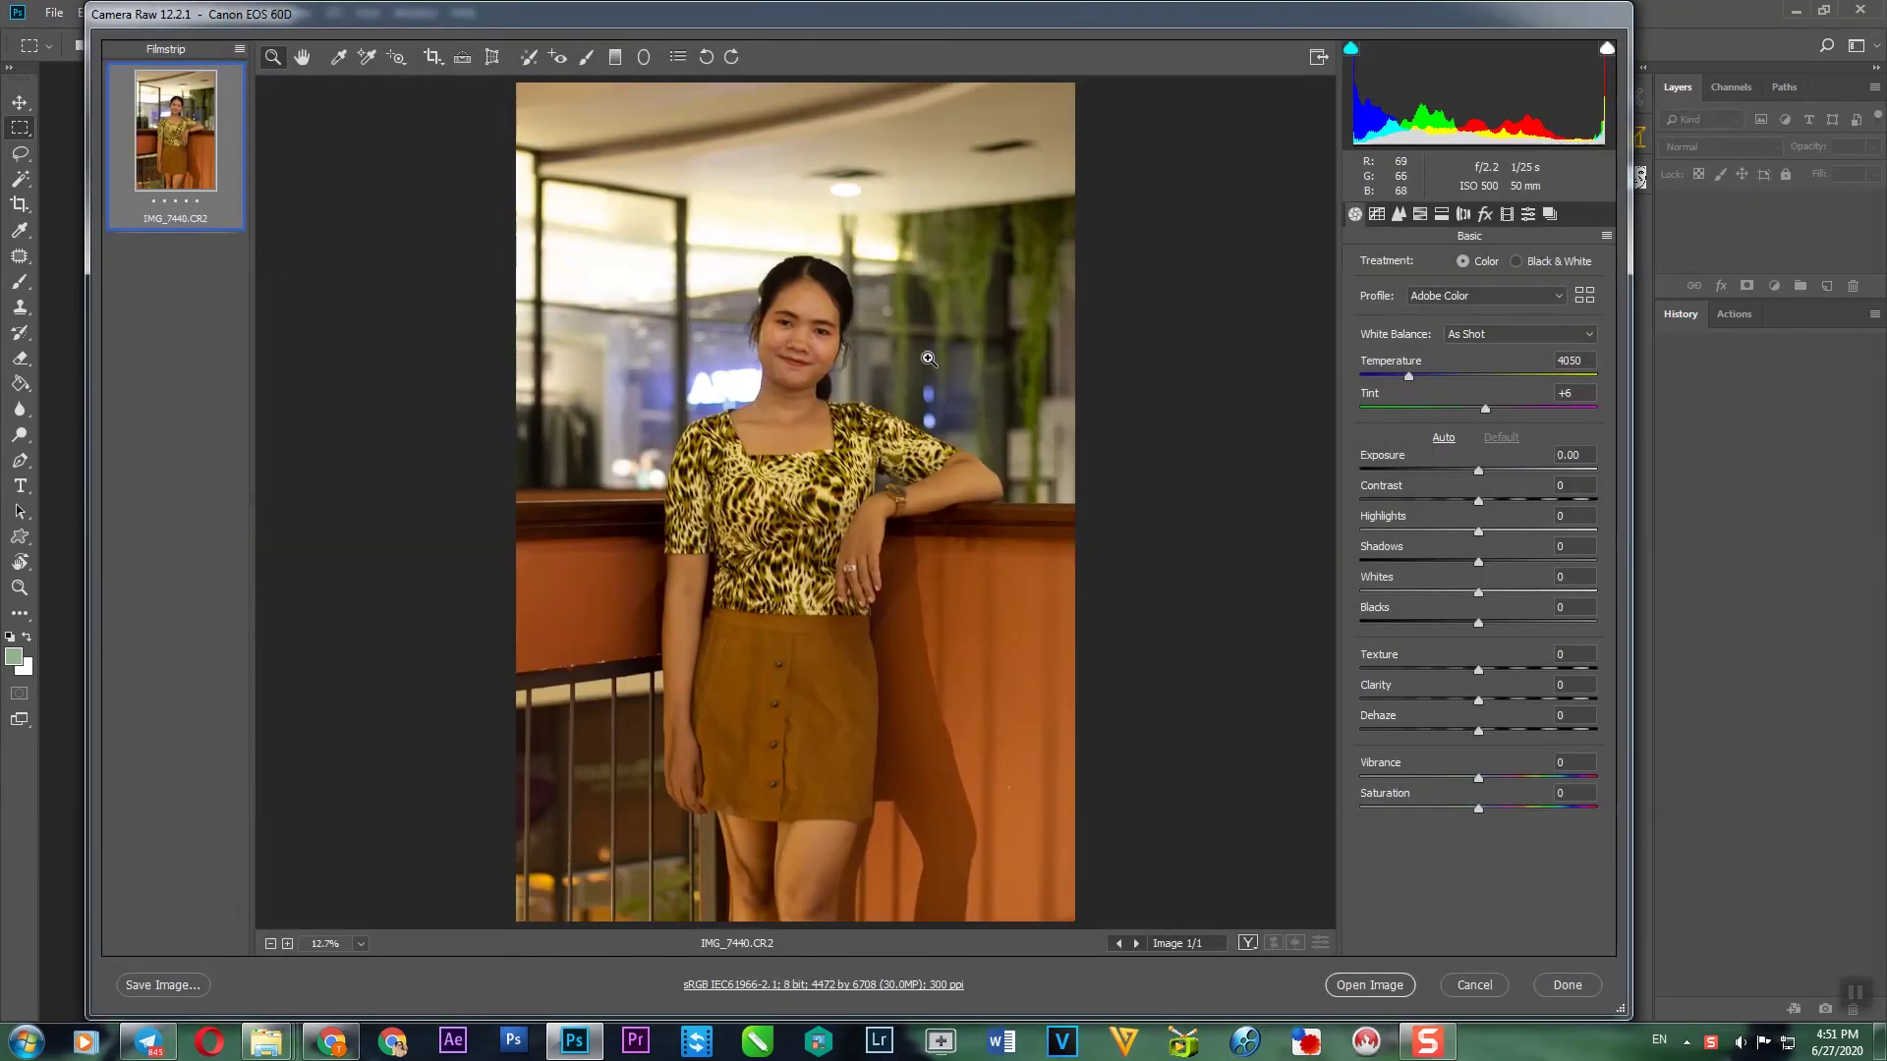
# Step: Check the face up close, then raise Exposure to +0.85
pyautogui.moveTo(717, 213); pyautogui.dragTo(1061, 436)
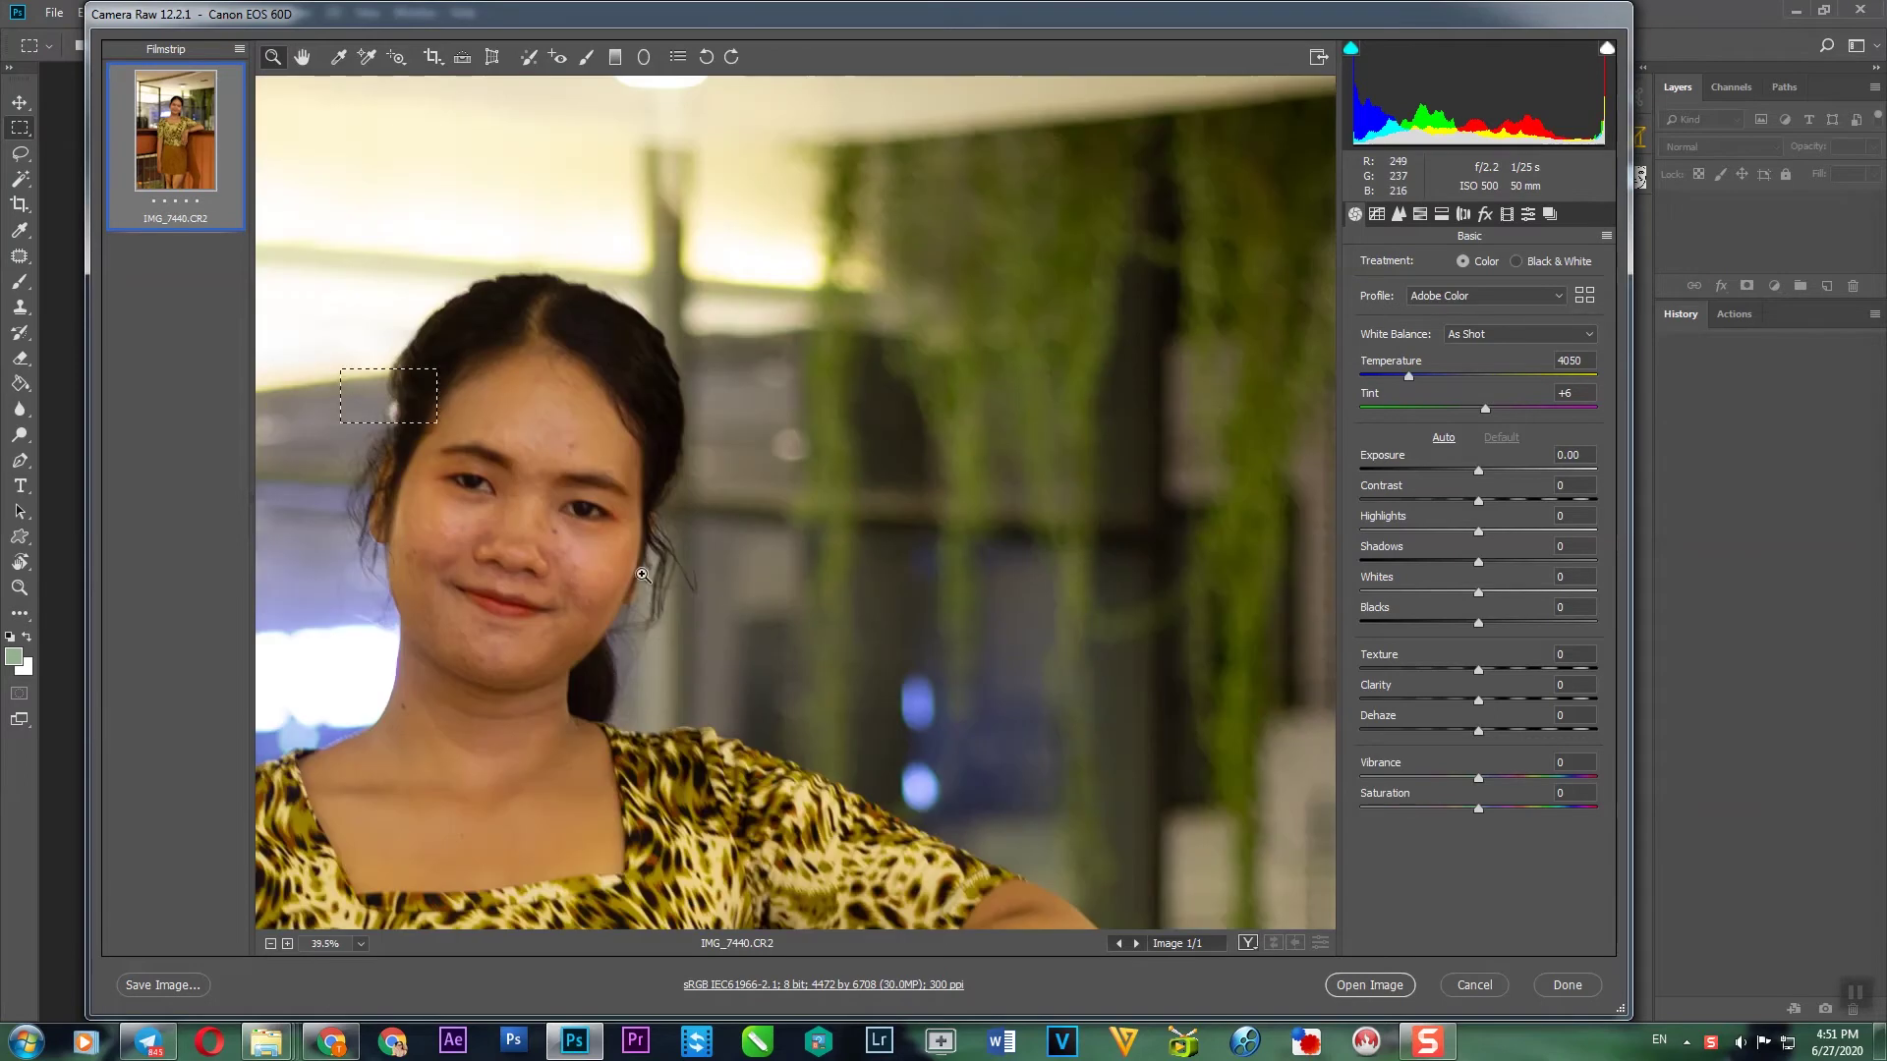
pyautogui.moveTo(344, 378); pyautogui.dragTo(850, 678)
pyautogui.rightClick(848, 658)
pyautogui.click(931, 783)
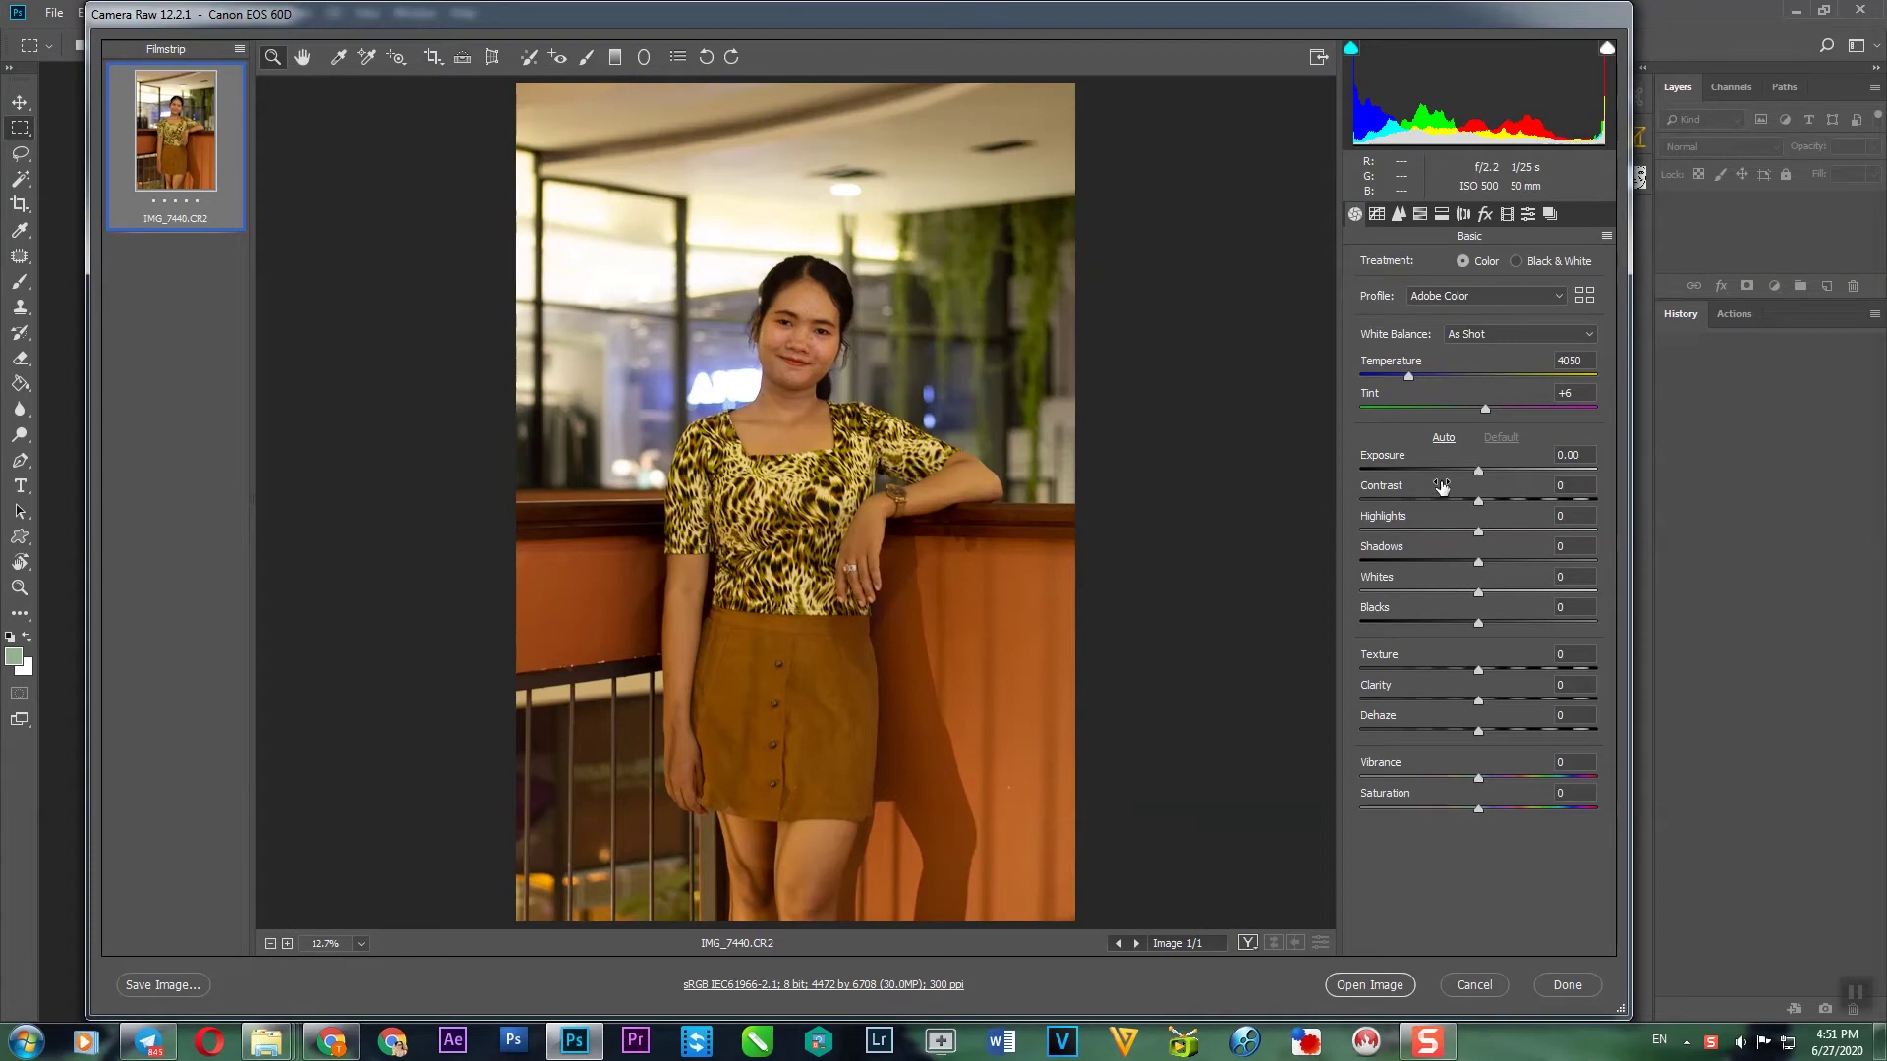
pyautogui.moveTo(1478, 471); pyautogui.dragTo(1490, 472)
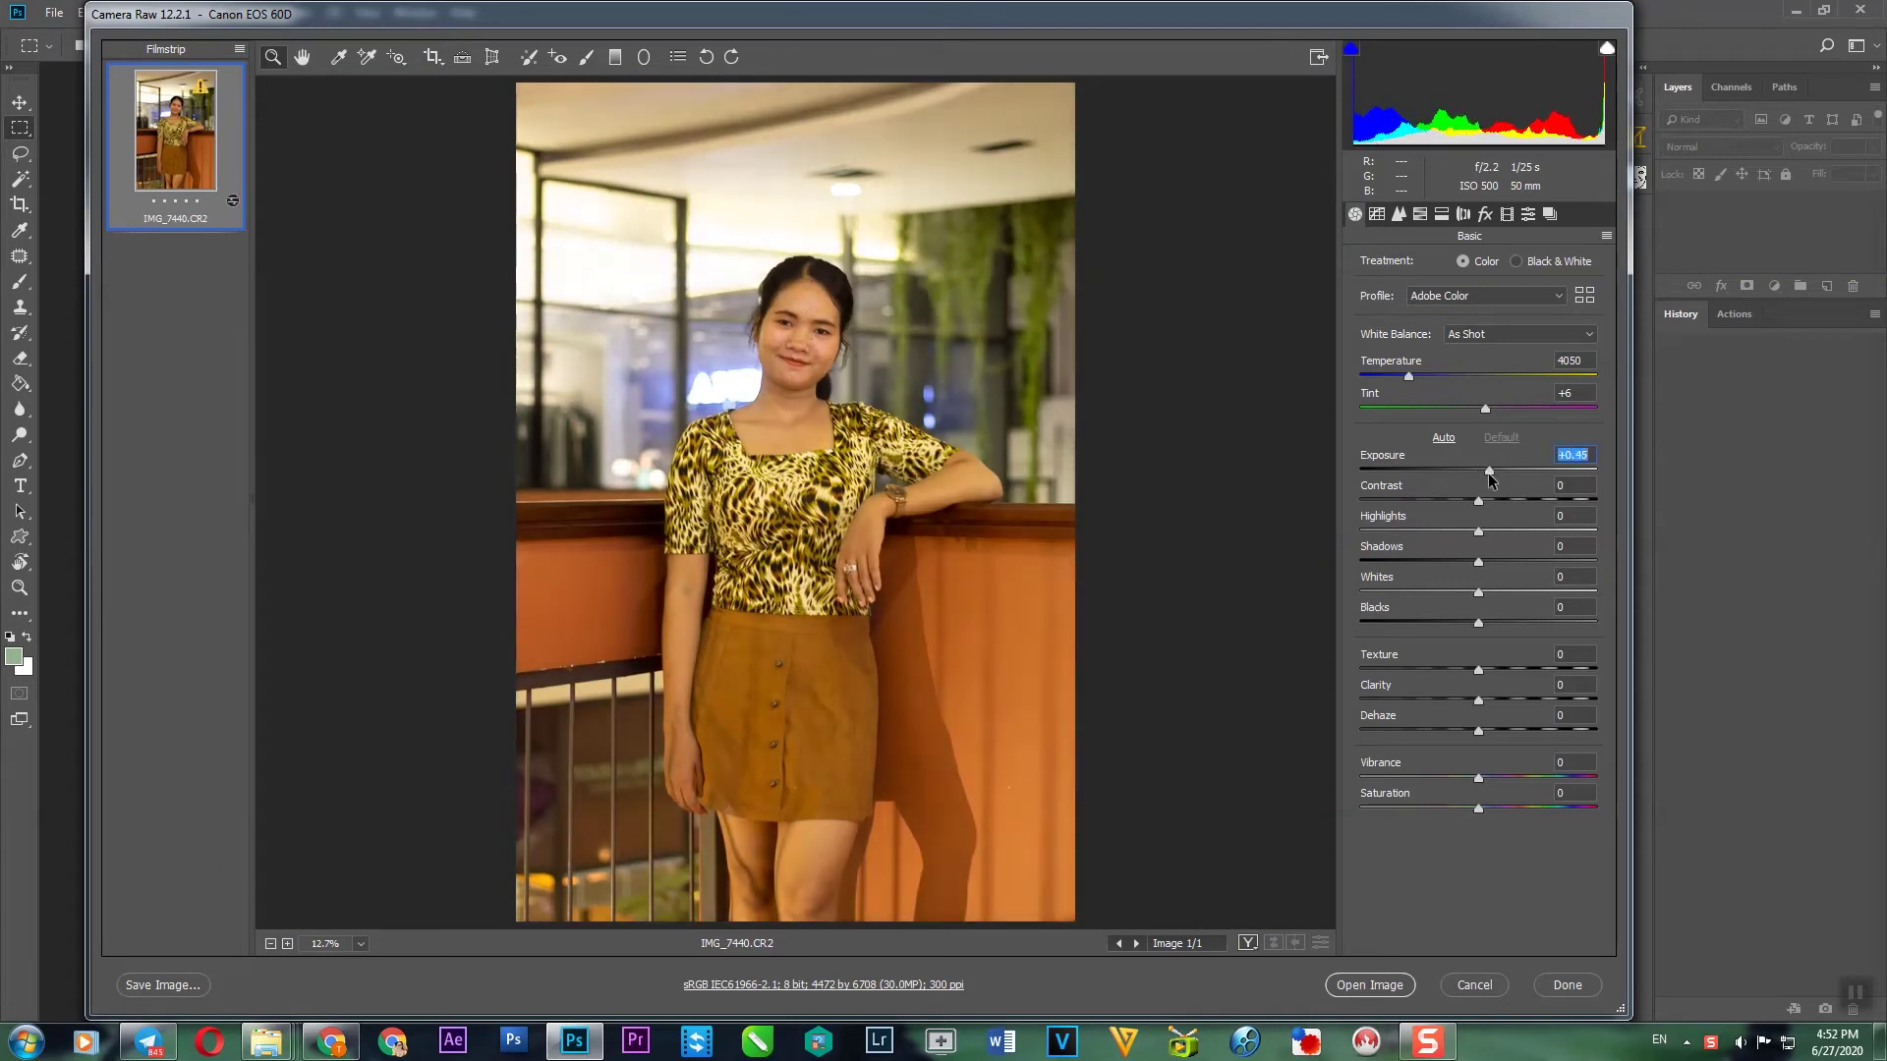
pyautogui.moveTo(1490, 473); pyautogui.dragTo(1499, 468)
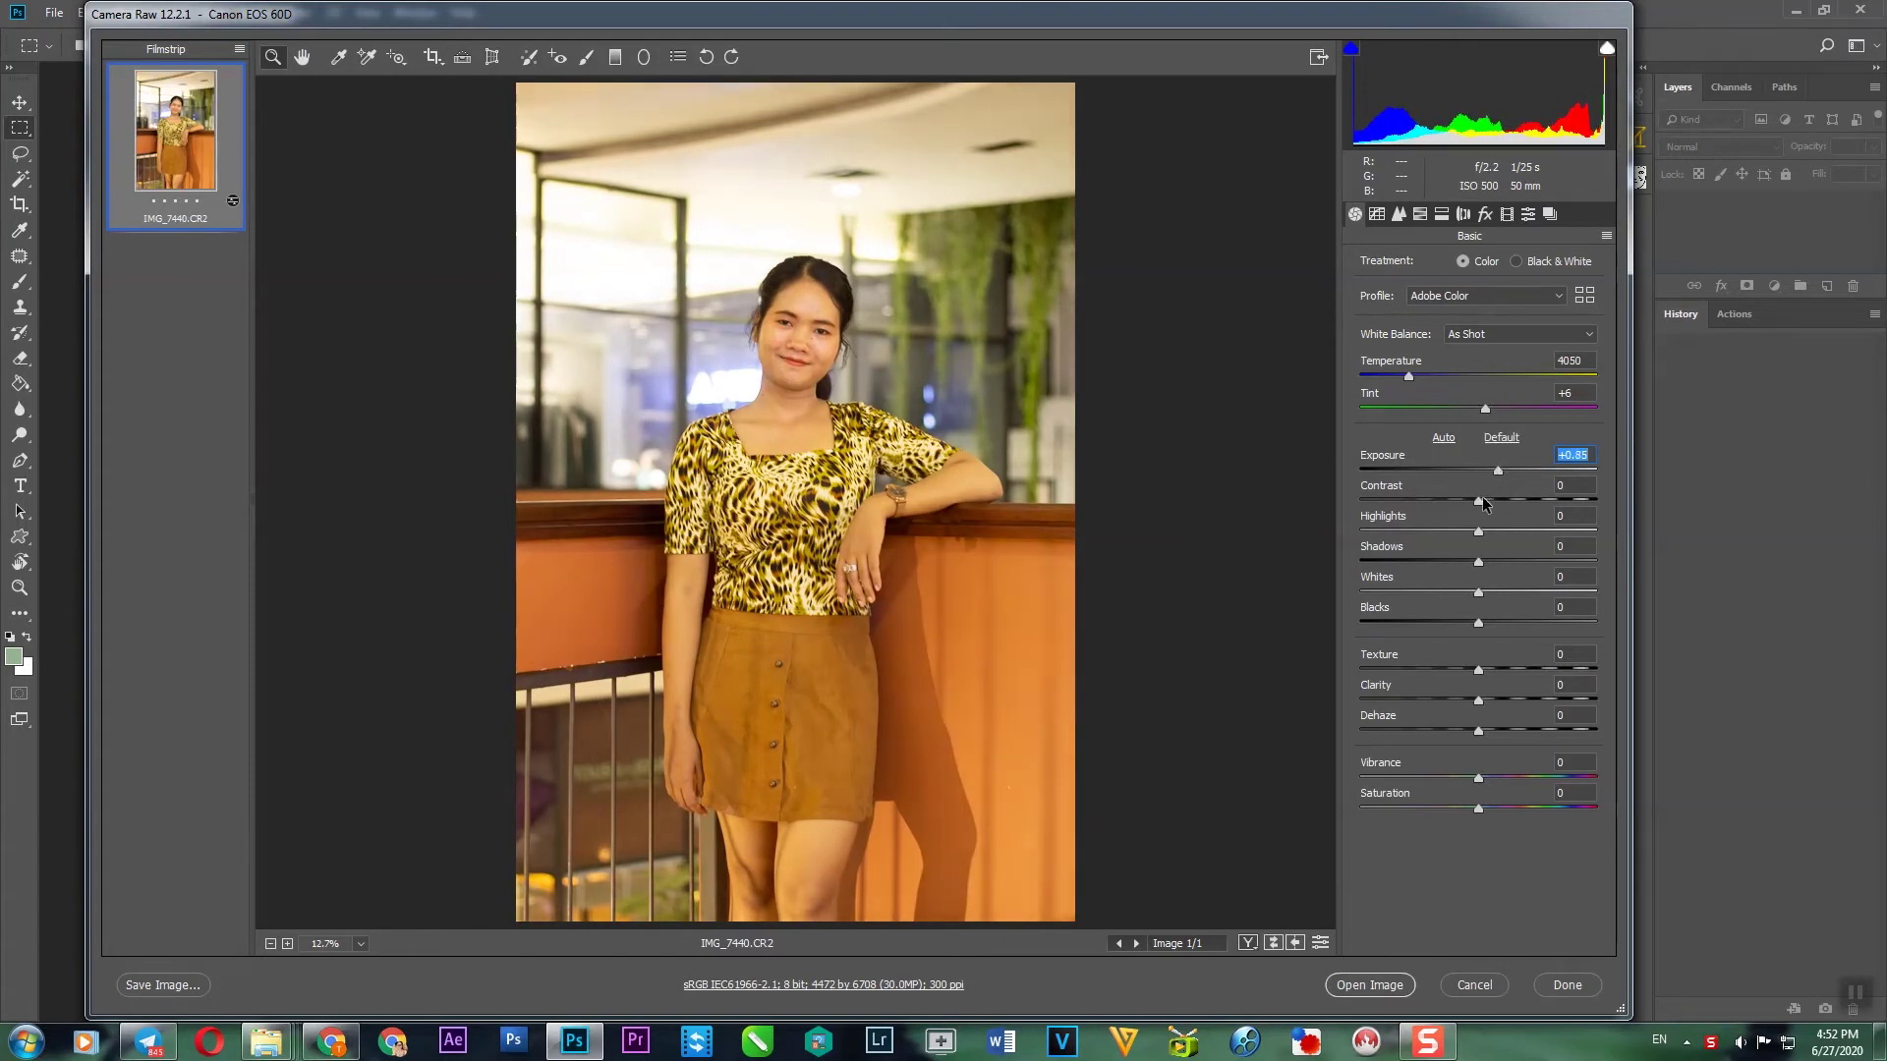
# Step: Set Contrast to -15 and white balance to Temperature 4000, Tint +10
pyautogui.click(1581, 483)
pyautogui.write('-15')
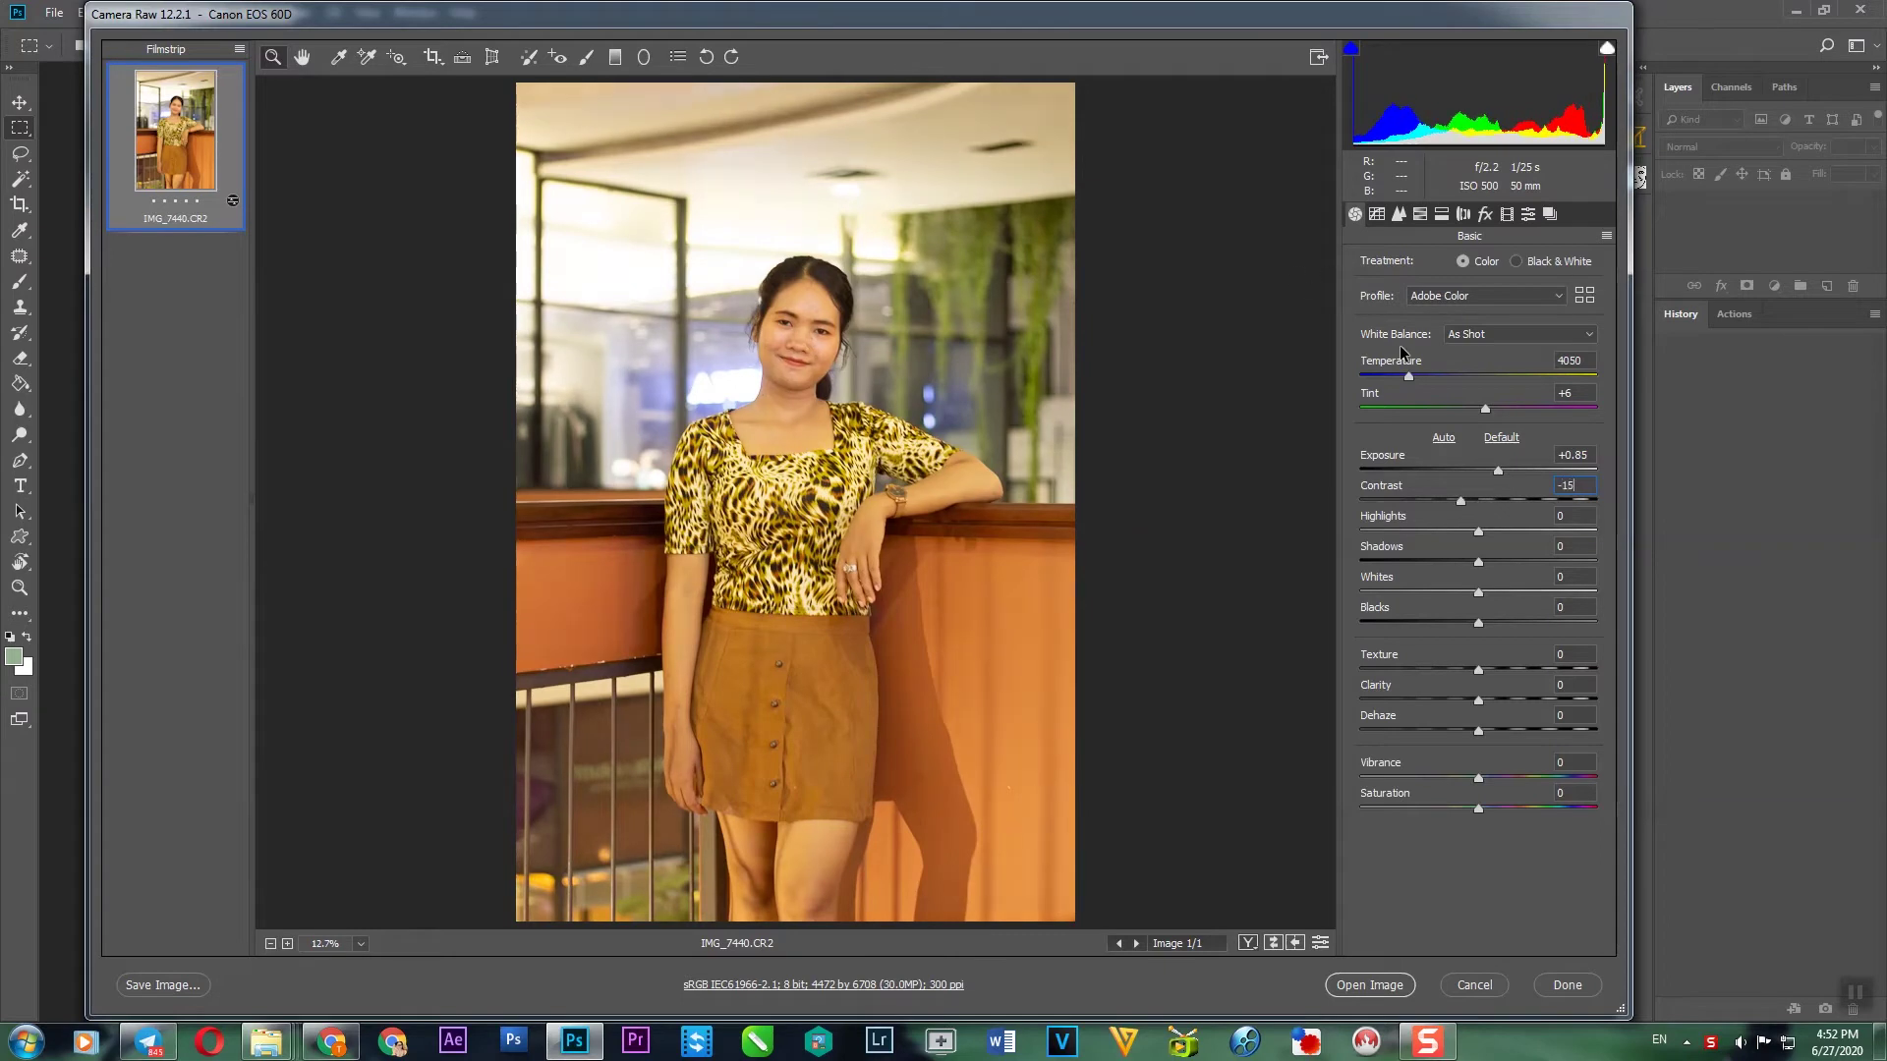
pyautogui.moveTo(1407, 358); pyautogui.dragTo(1403, 360)
pyautogui.moveTo(1488, 409); pyautogui.dragTo(1493, 410)
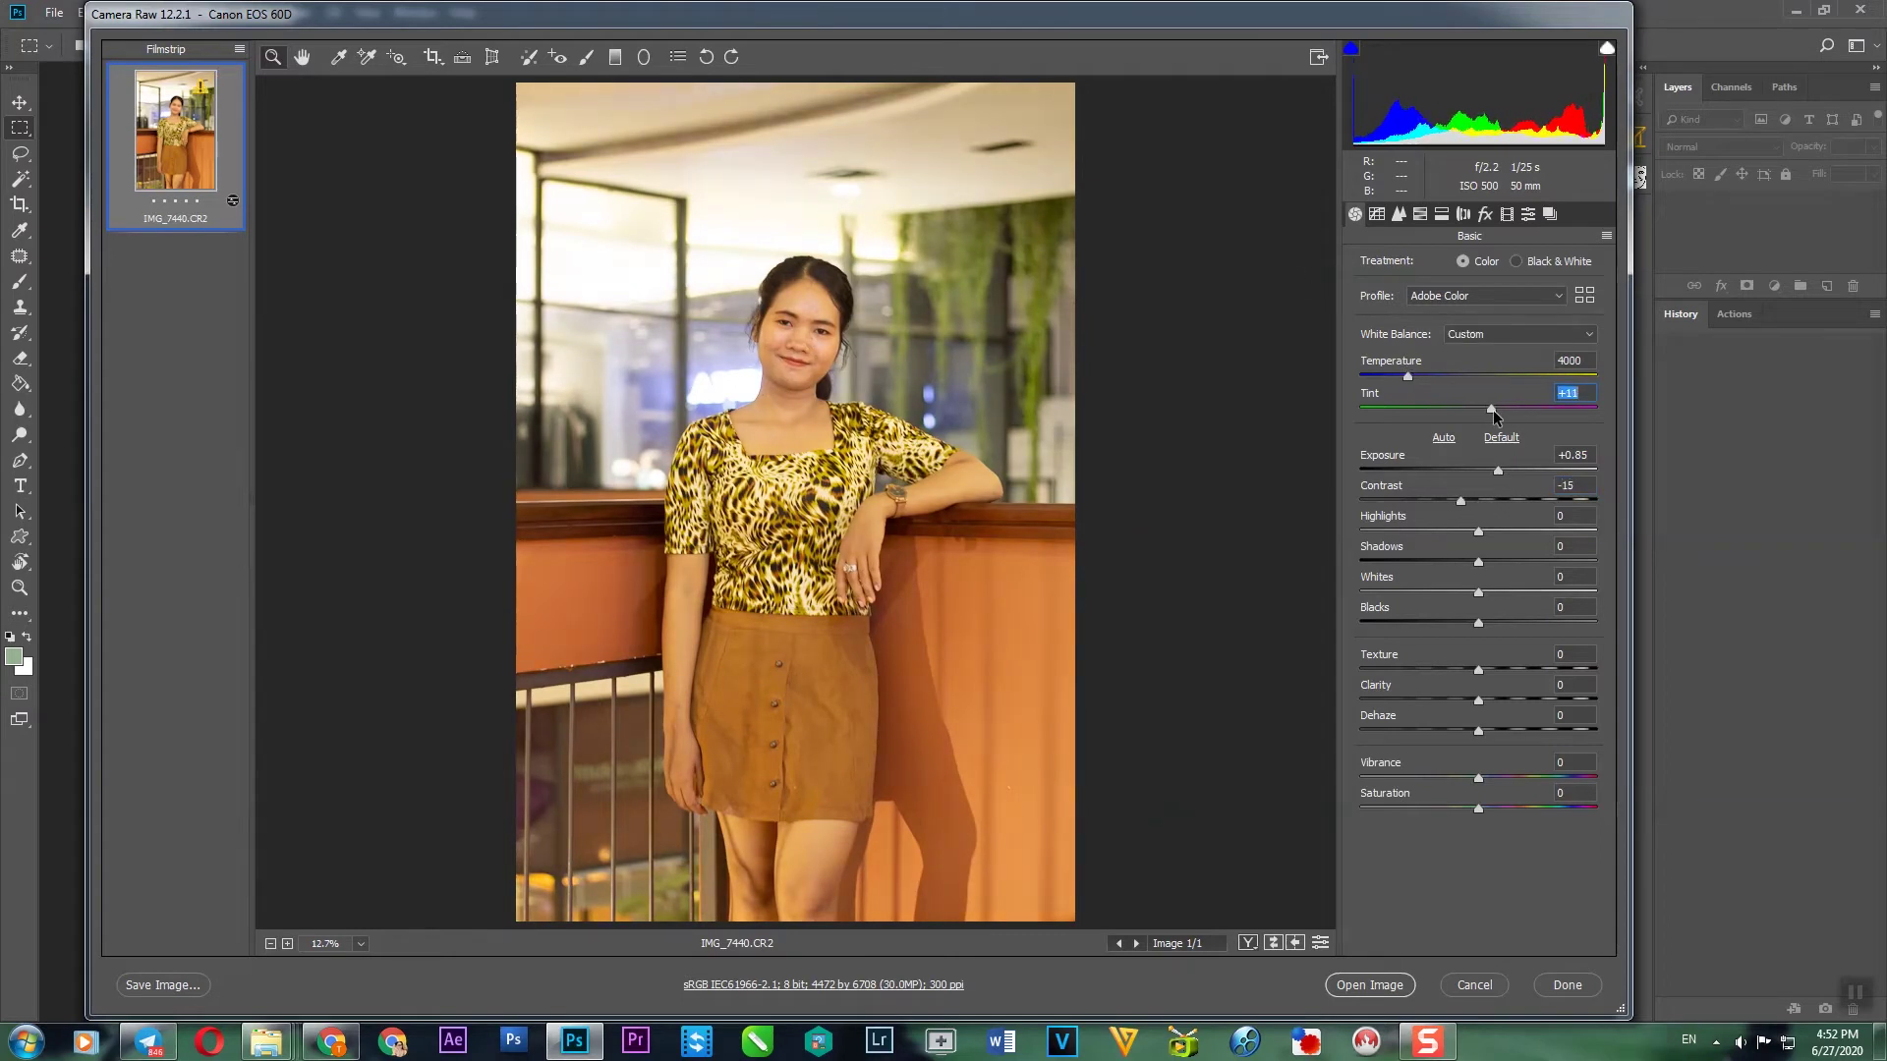
pyautogui.press('Down')
# Step: Set Highlights -53, Shadows +63, Whites +8, Blacks +58, Vibrance +34 and Saturation +3
pyautogui.moveTo(1478, 532)
pyautogui.mouseDown()
pyautogui.moveTo(1396, 531)
pyautogui.moveTo(1551, 581)
pyautogui.mouseUp()
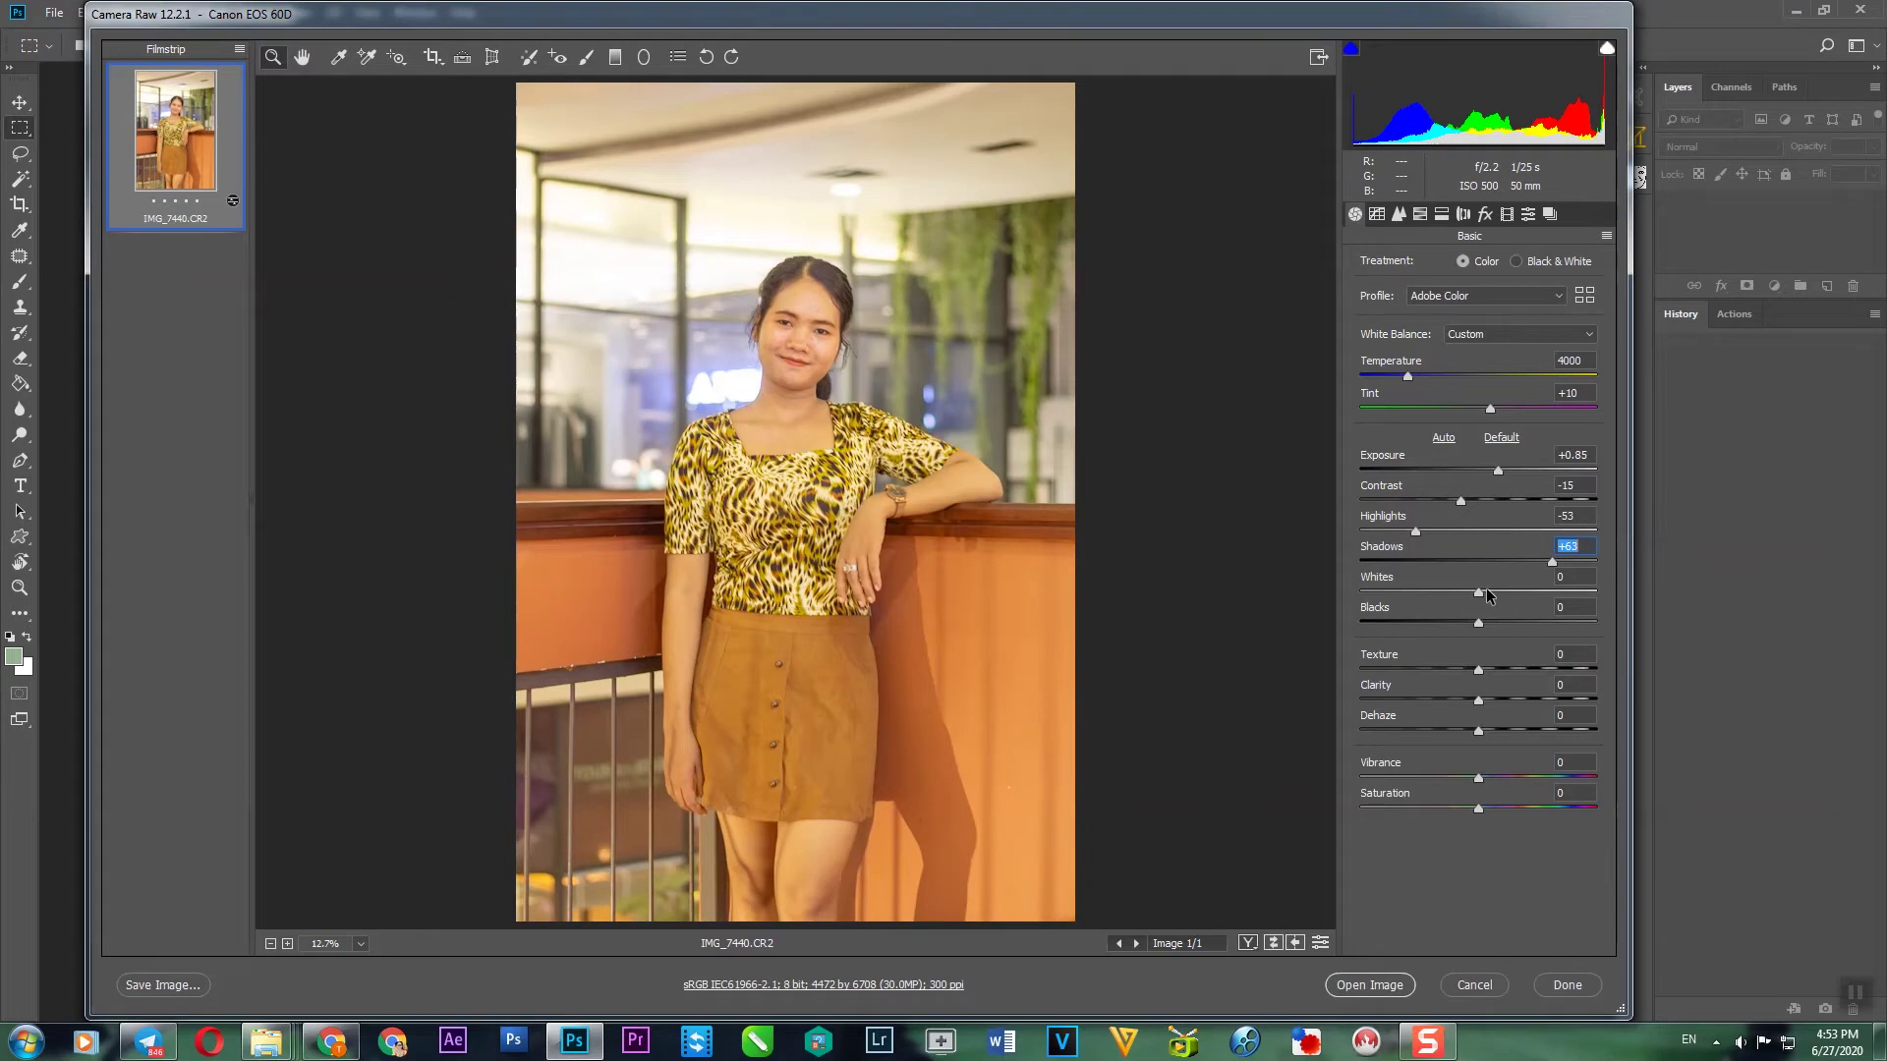
pyautogui.moveTo(1471, 594); pyautogui.dragTo(1552, 625)
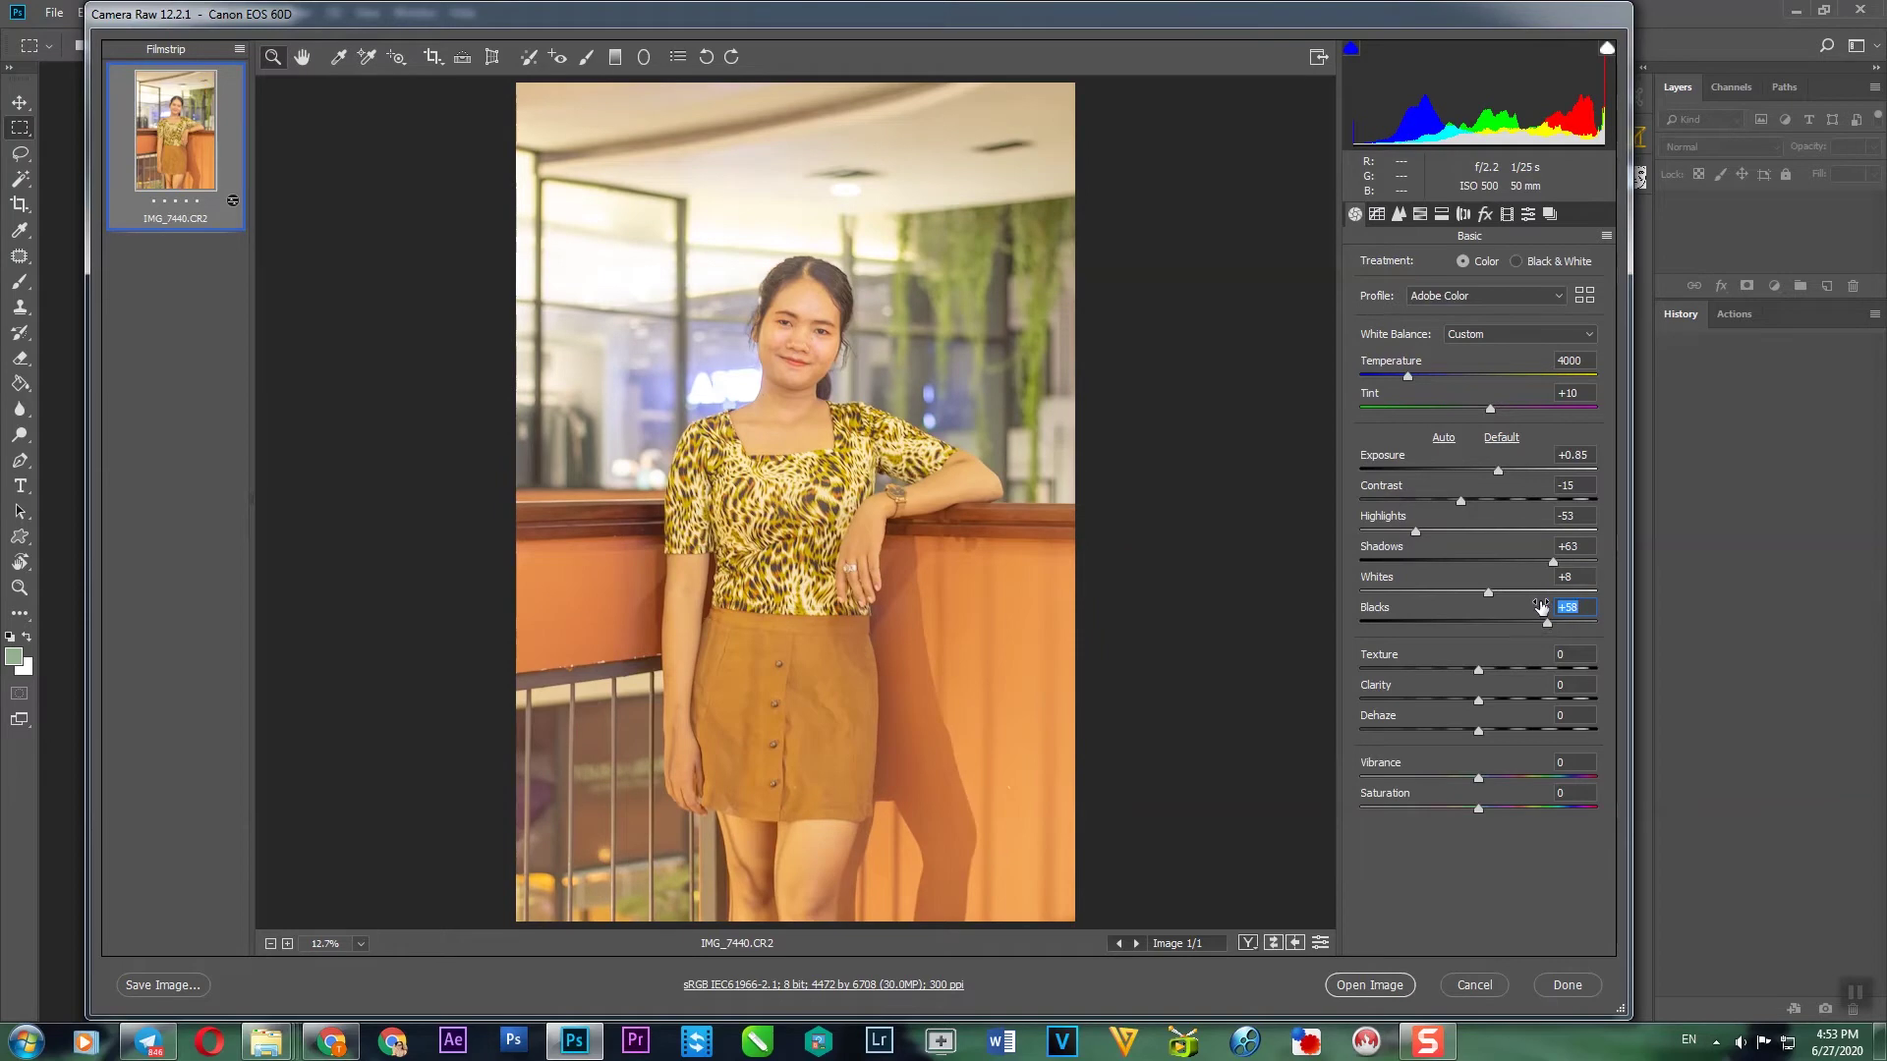
pyautogui.click(1467, 779)
pyautogui.write('4')
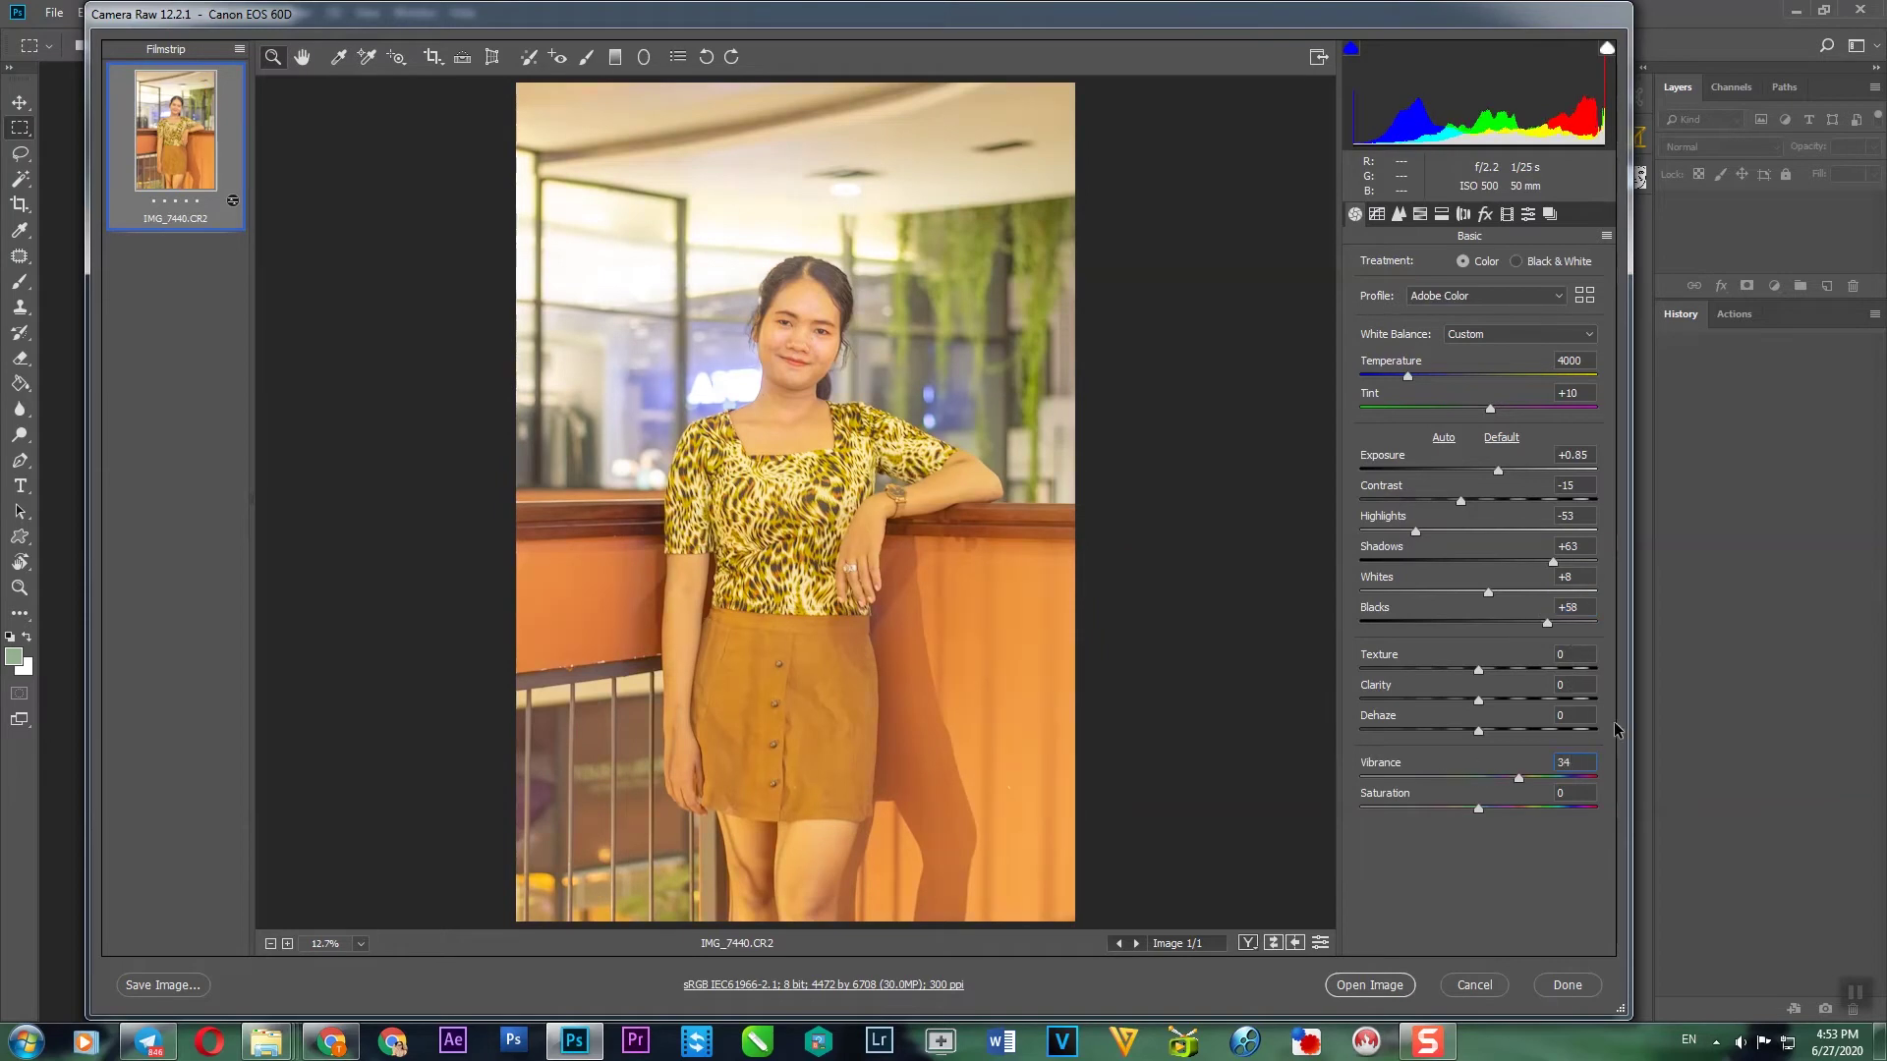
pyautogui.press('Tab')
pyautogui.write('3')
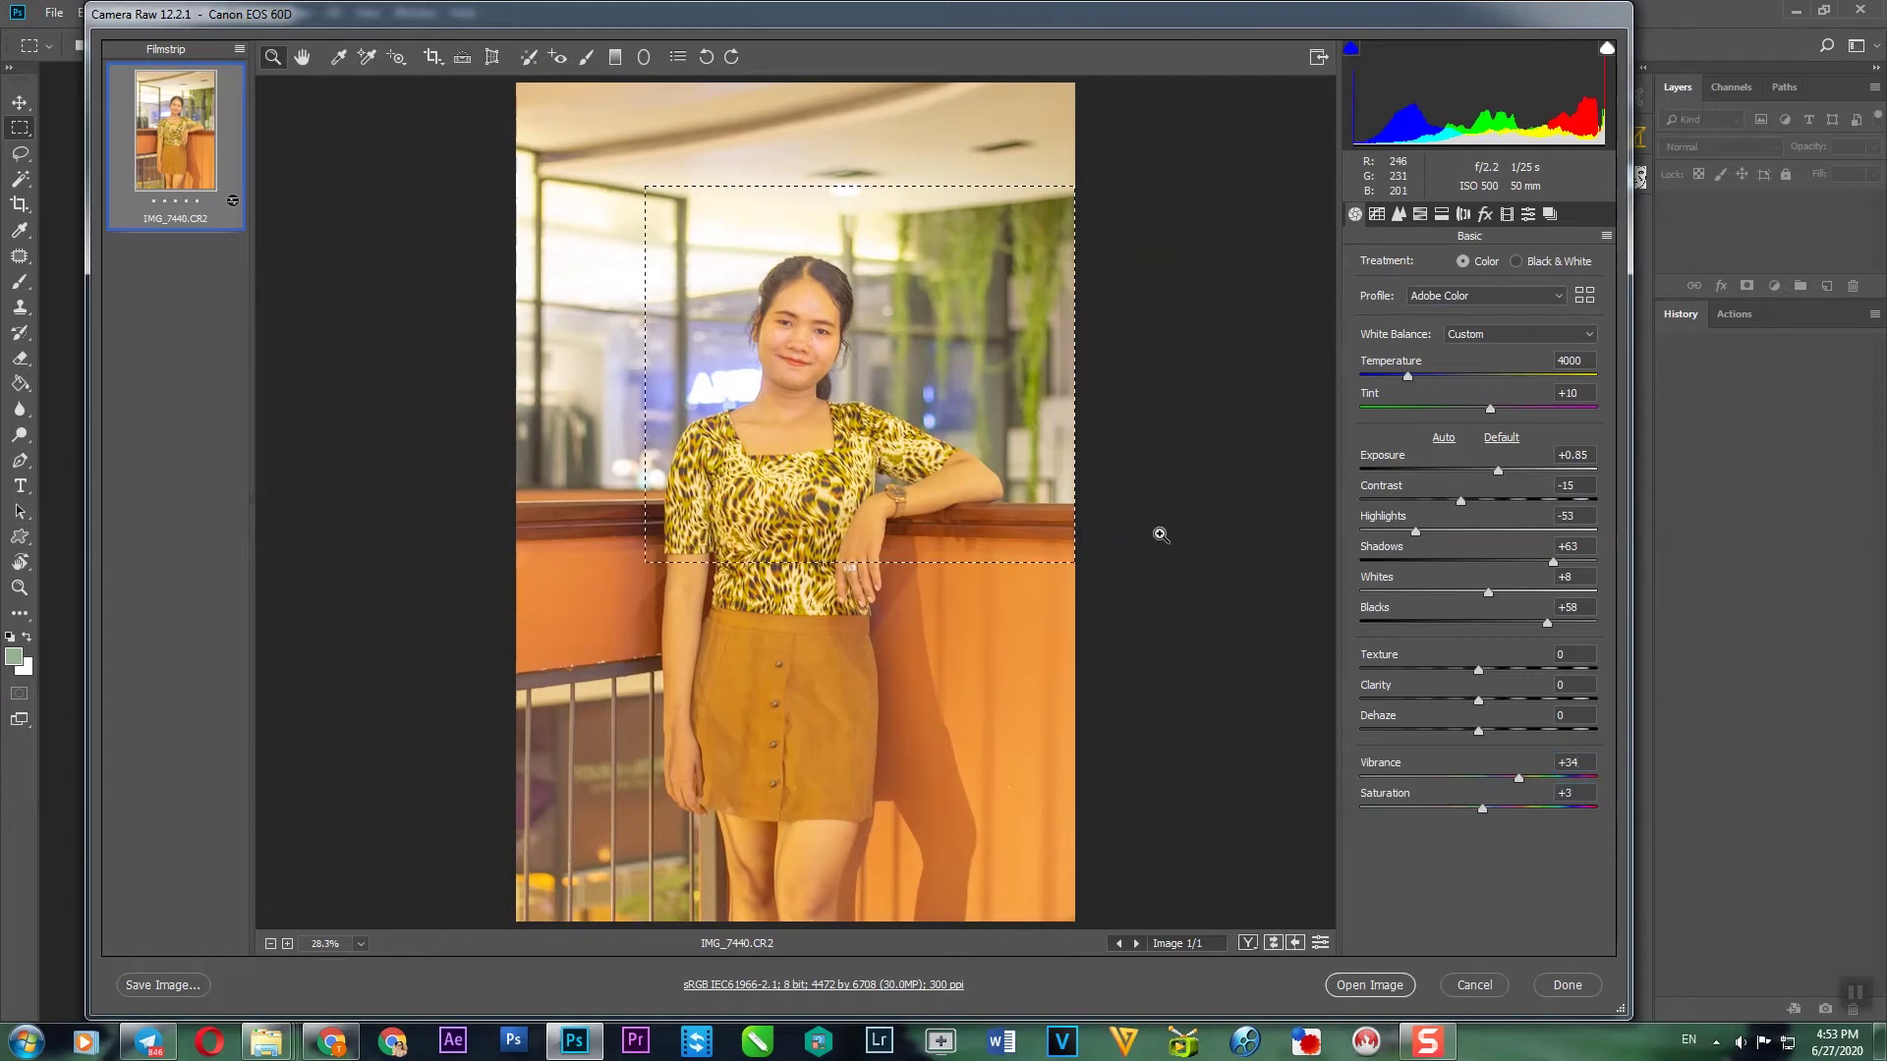
pyautogui.click(870, 461)
pyautogui.rightClick(871, 461)
pyautogui.click(948, 583)
# Step: In Calibration, set Red Primary Saturation to -50 and Green Primary Saturation to -100
pyautogui.click(1529, 213)
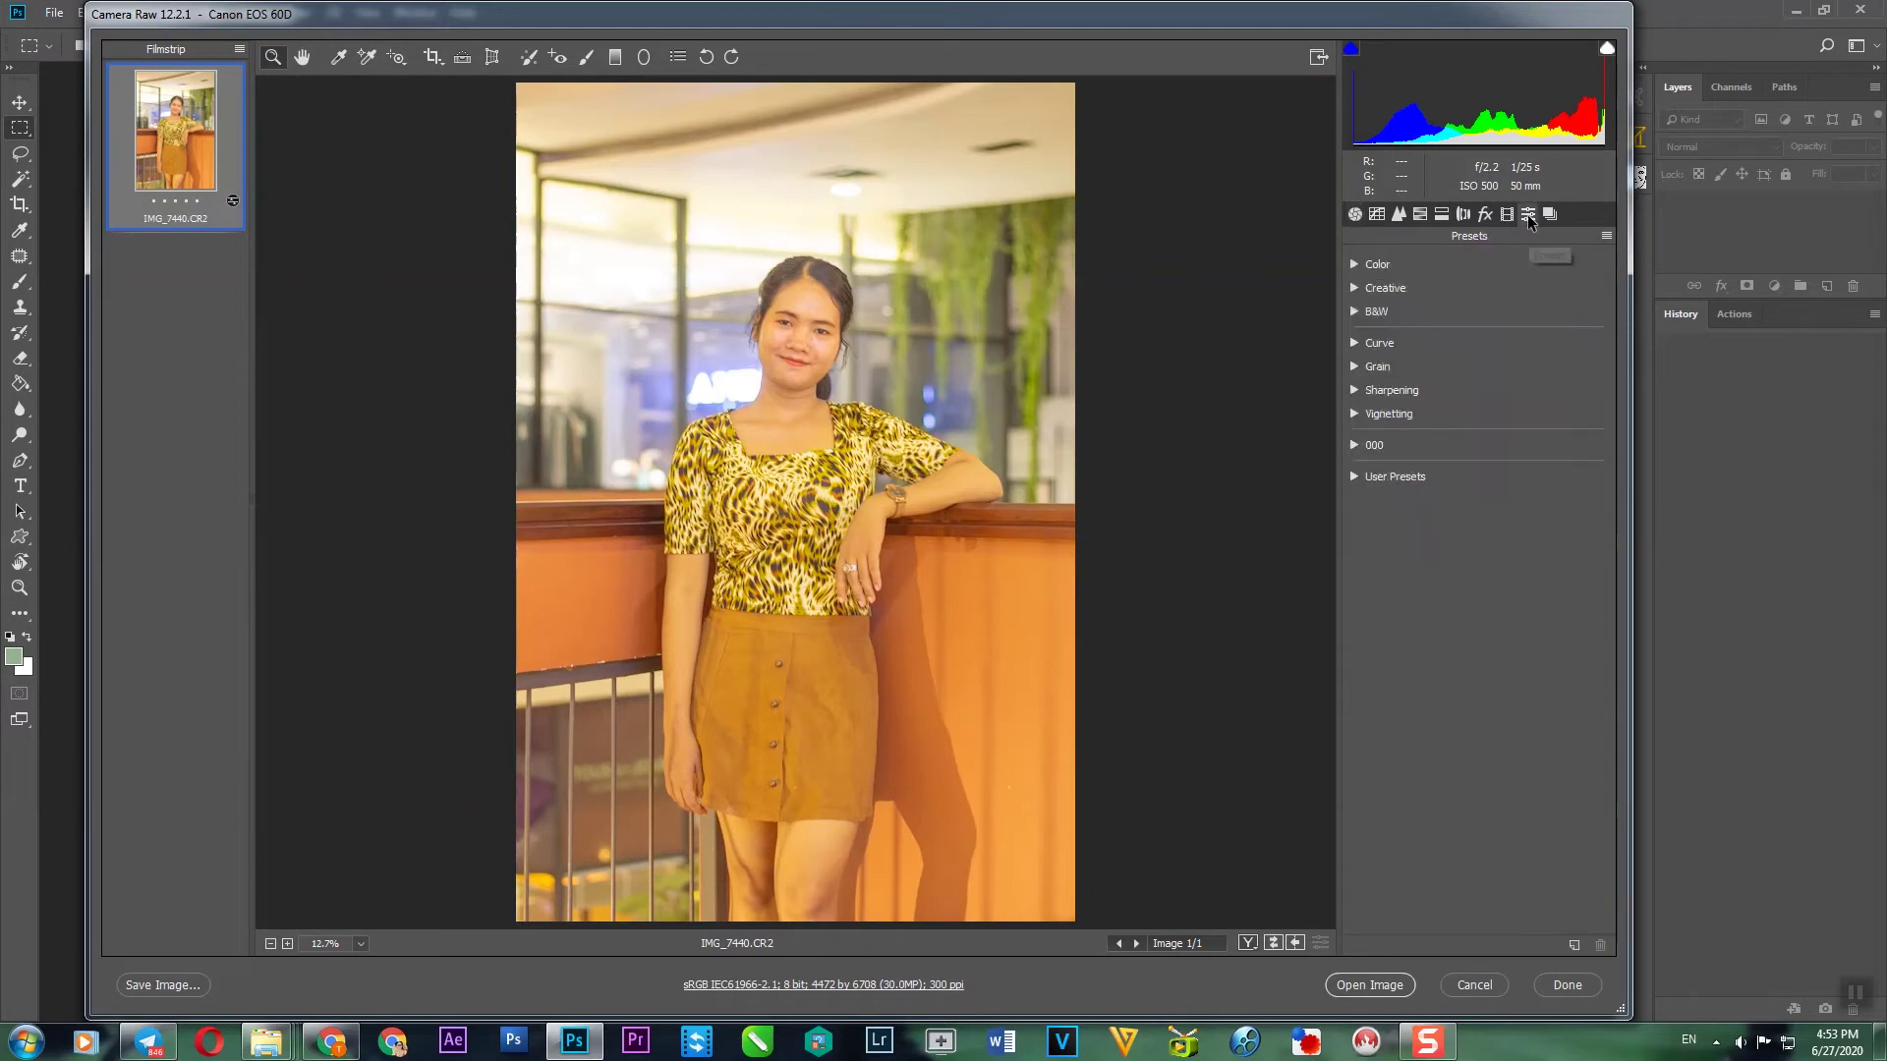
pyautogui.moveTo(1478, 430); pyautogui.dragTo(1425, 433)
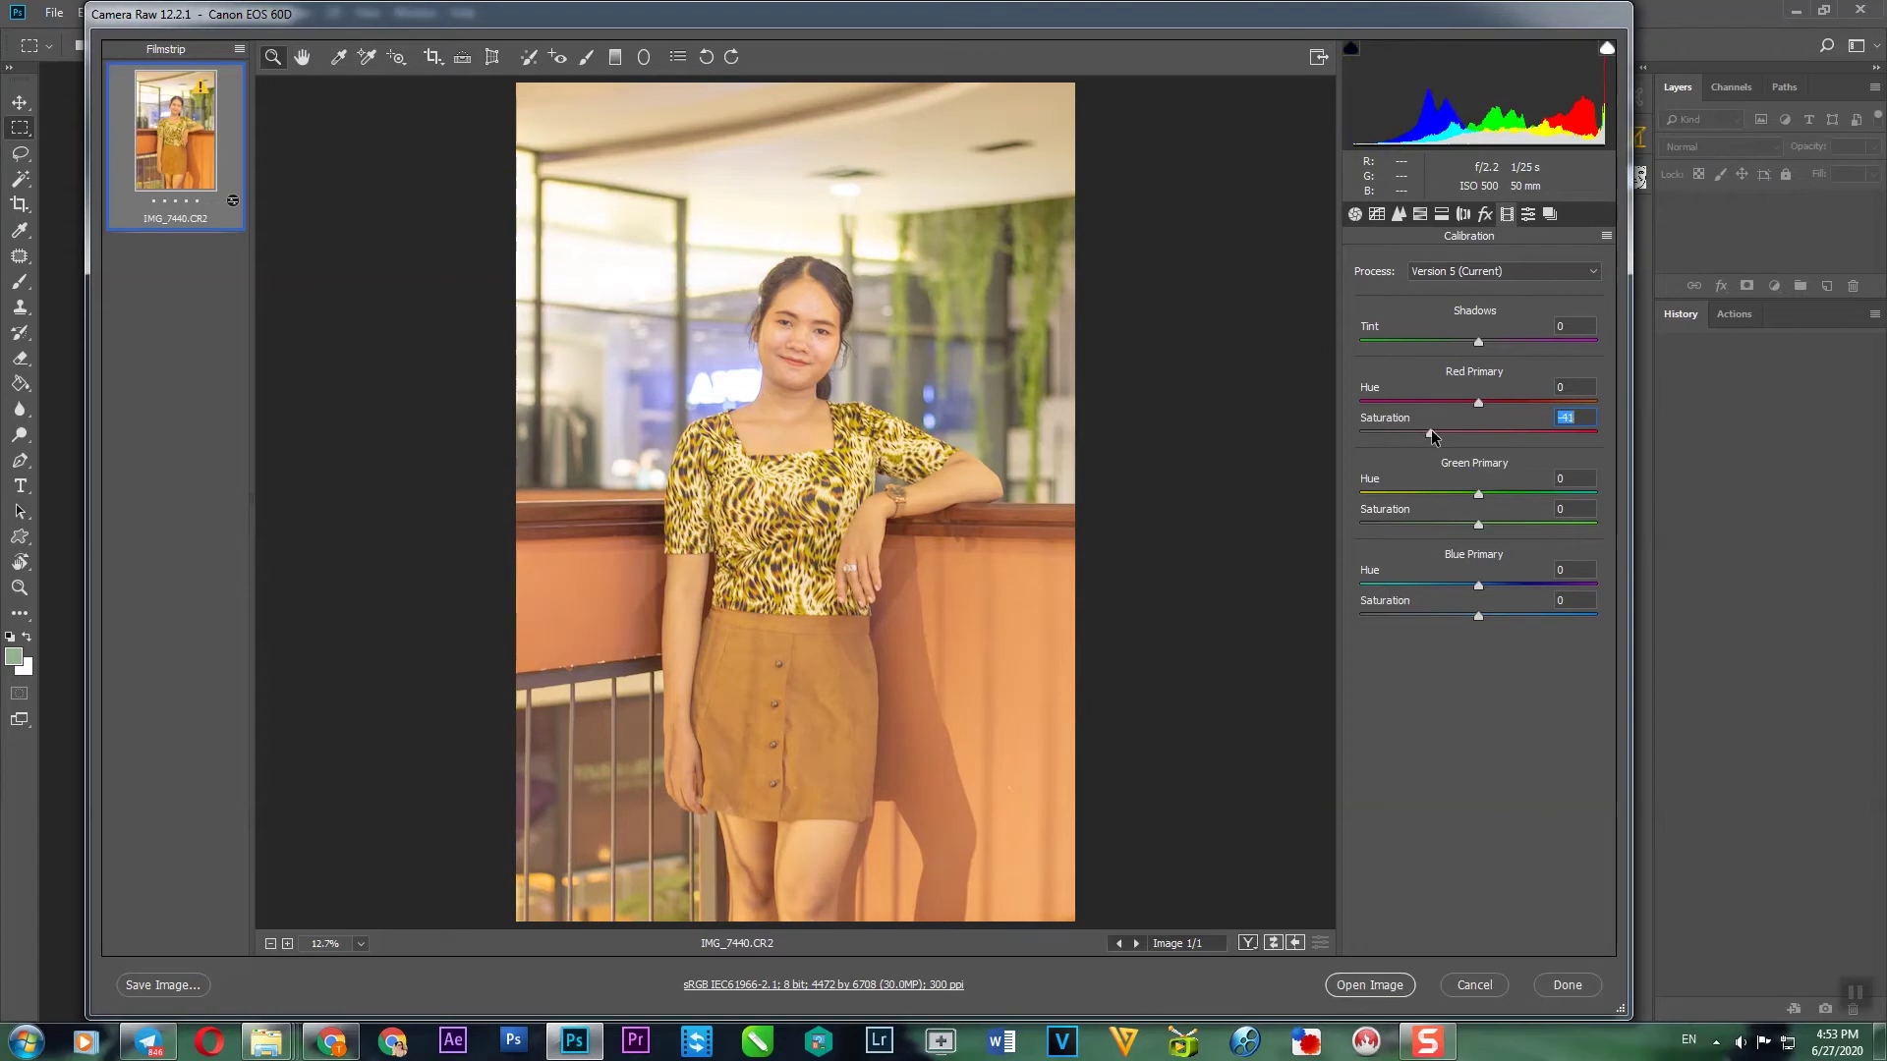
pyautogui.click(1570, 418)
pyautogui.write('-50')
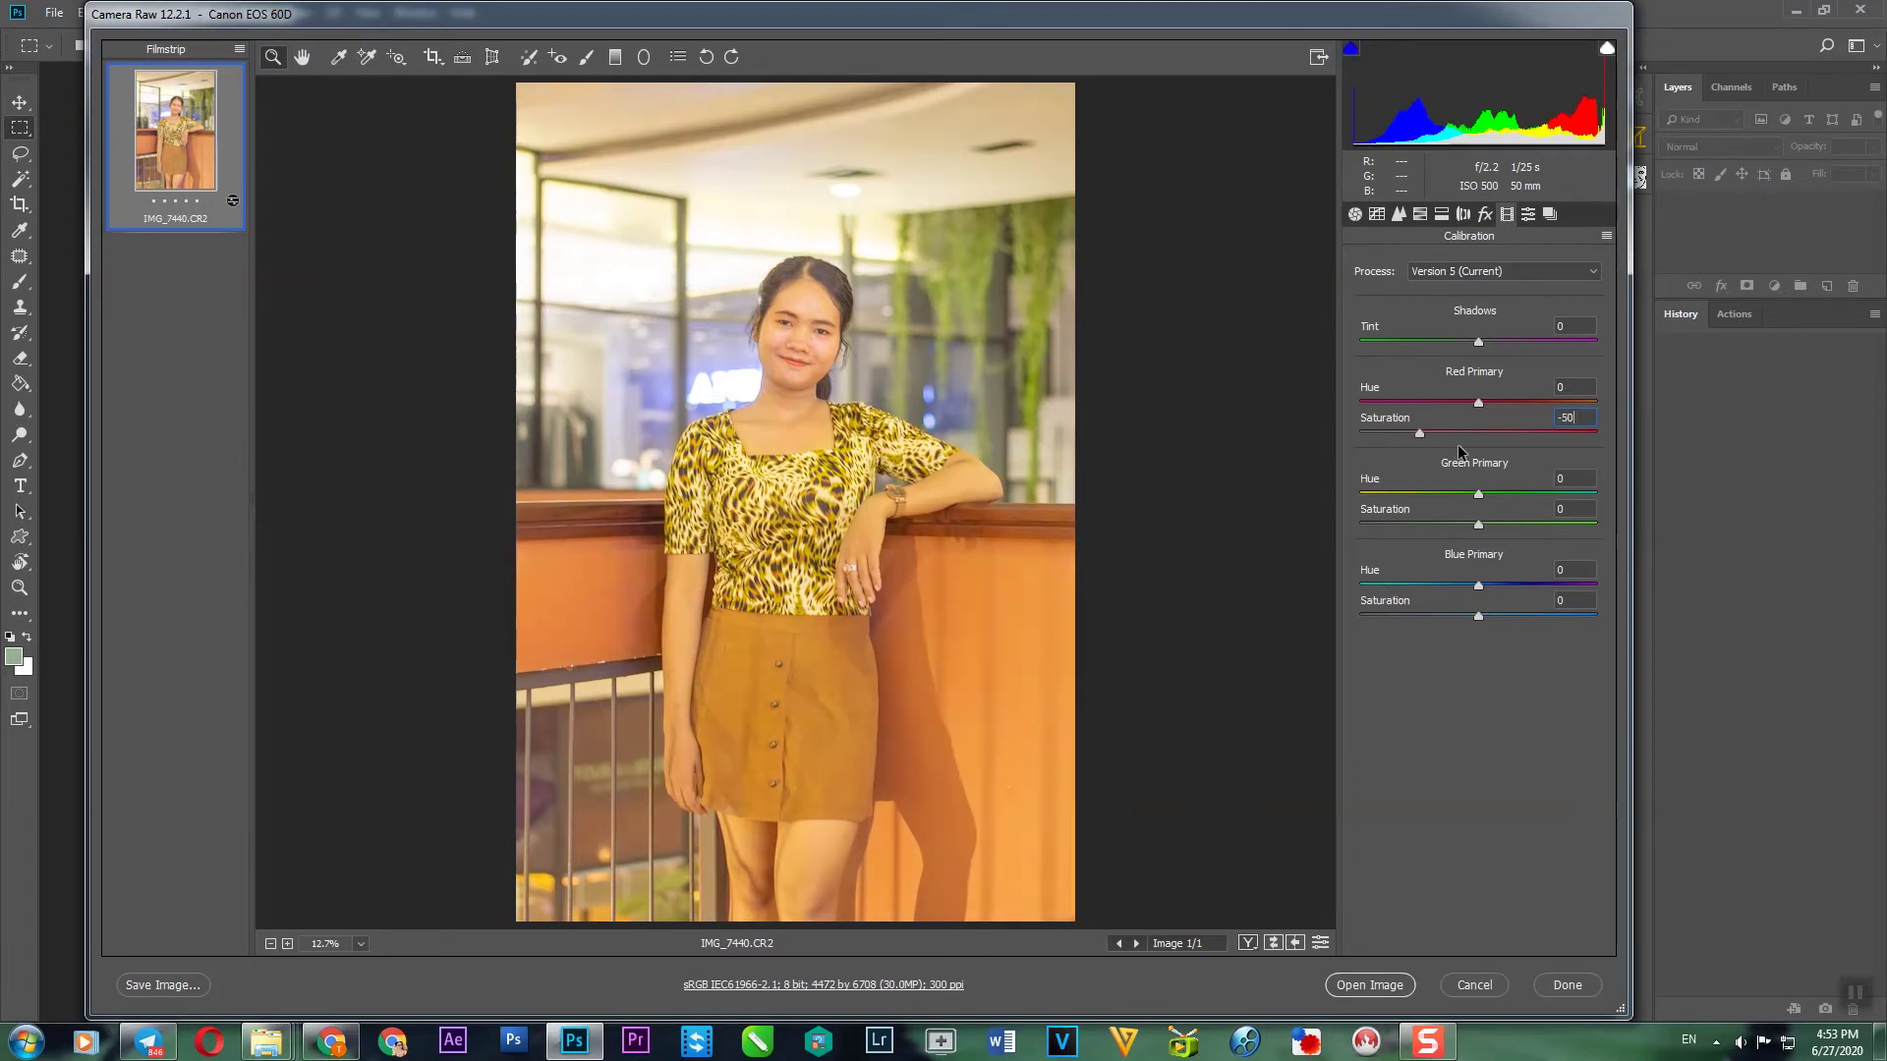
pyautogui.click(1587, 510)
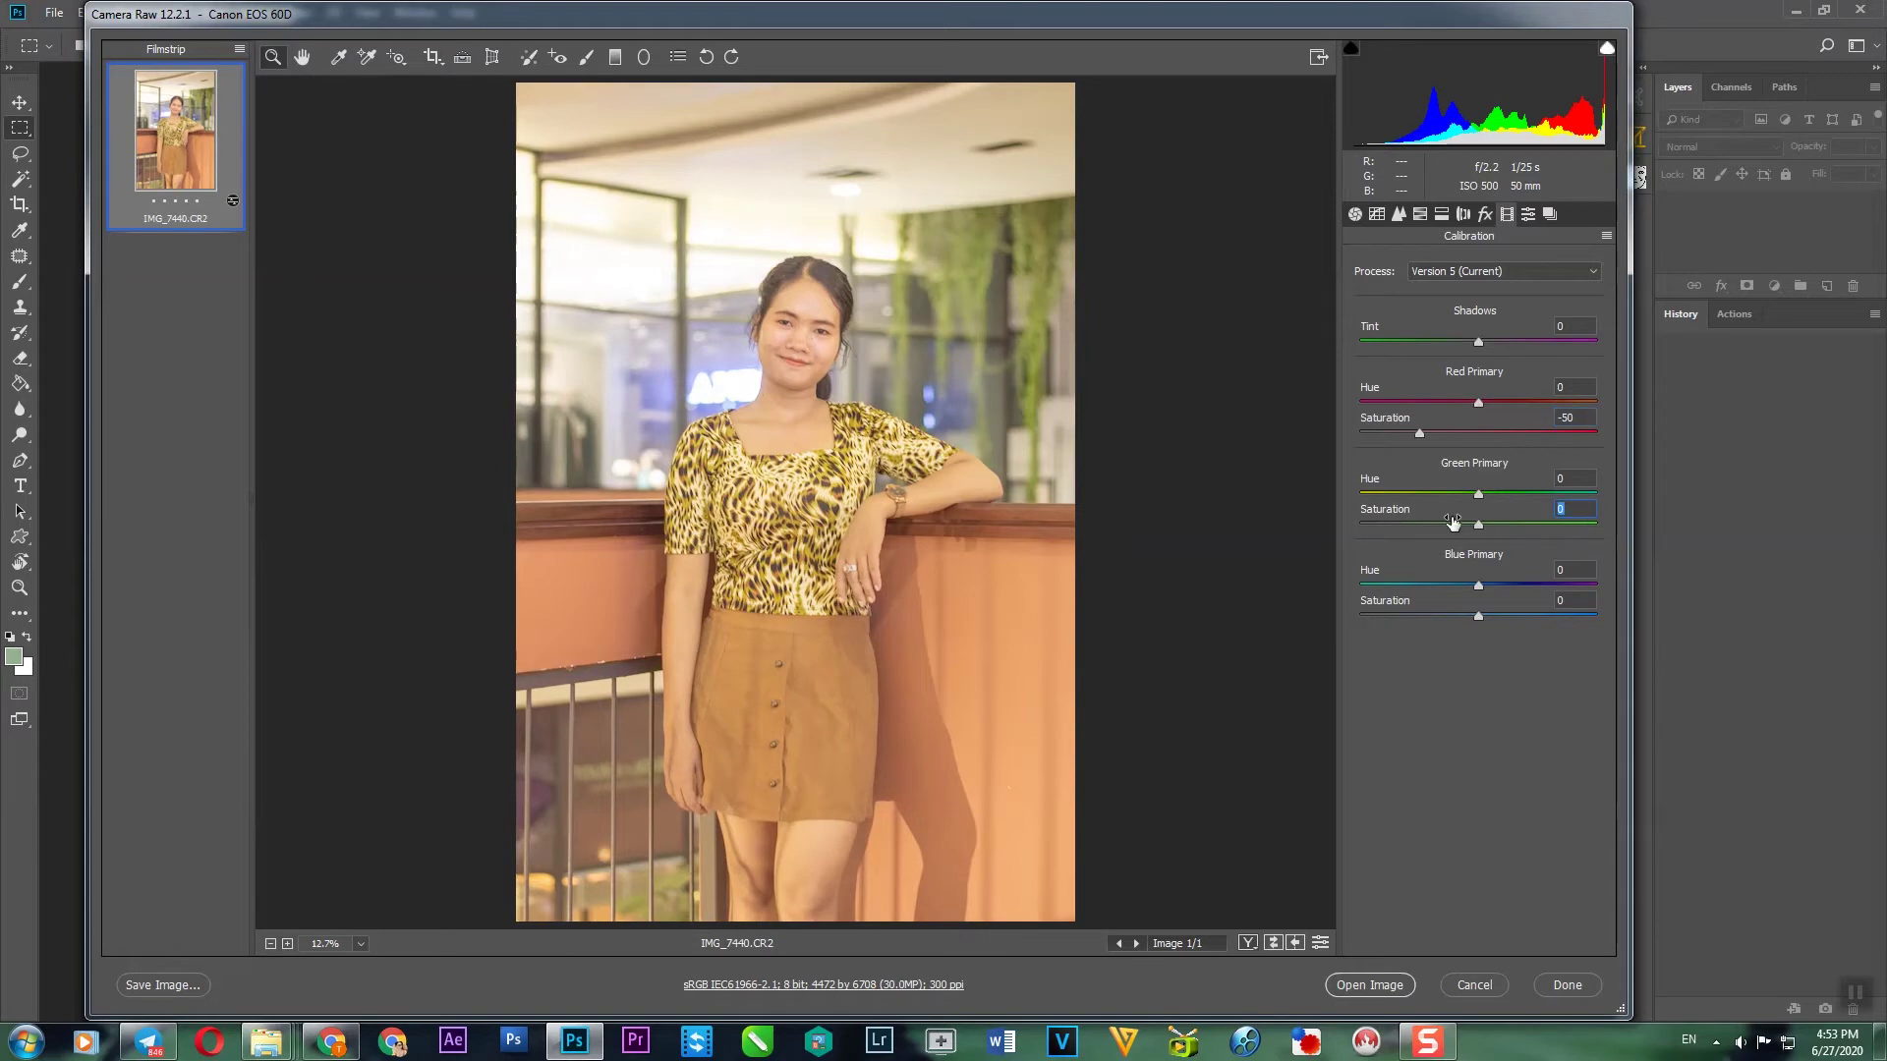
pyautogui.moveTo(1478, 523); pyautogui.dragTo(1390, 523)
pyautogui.write('-100')
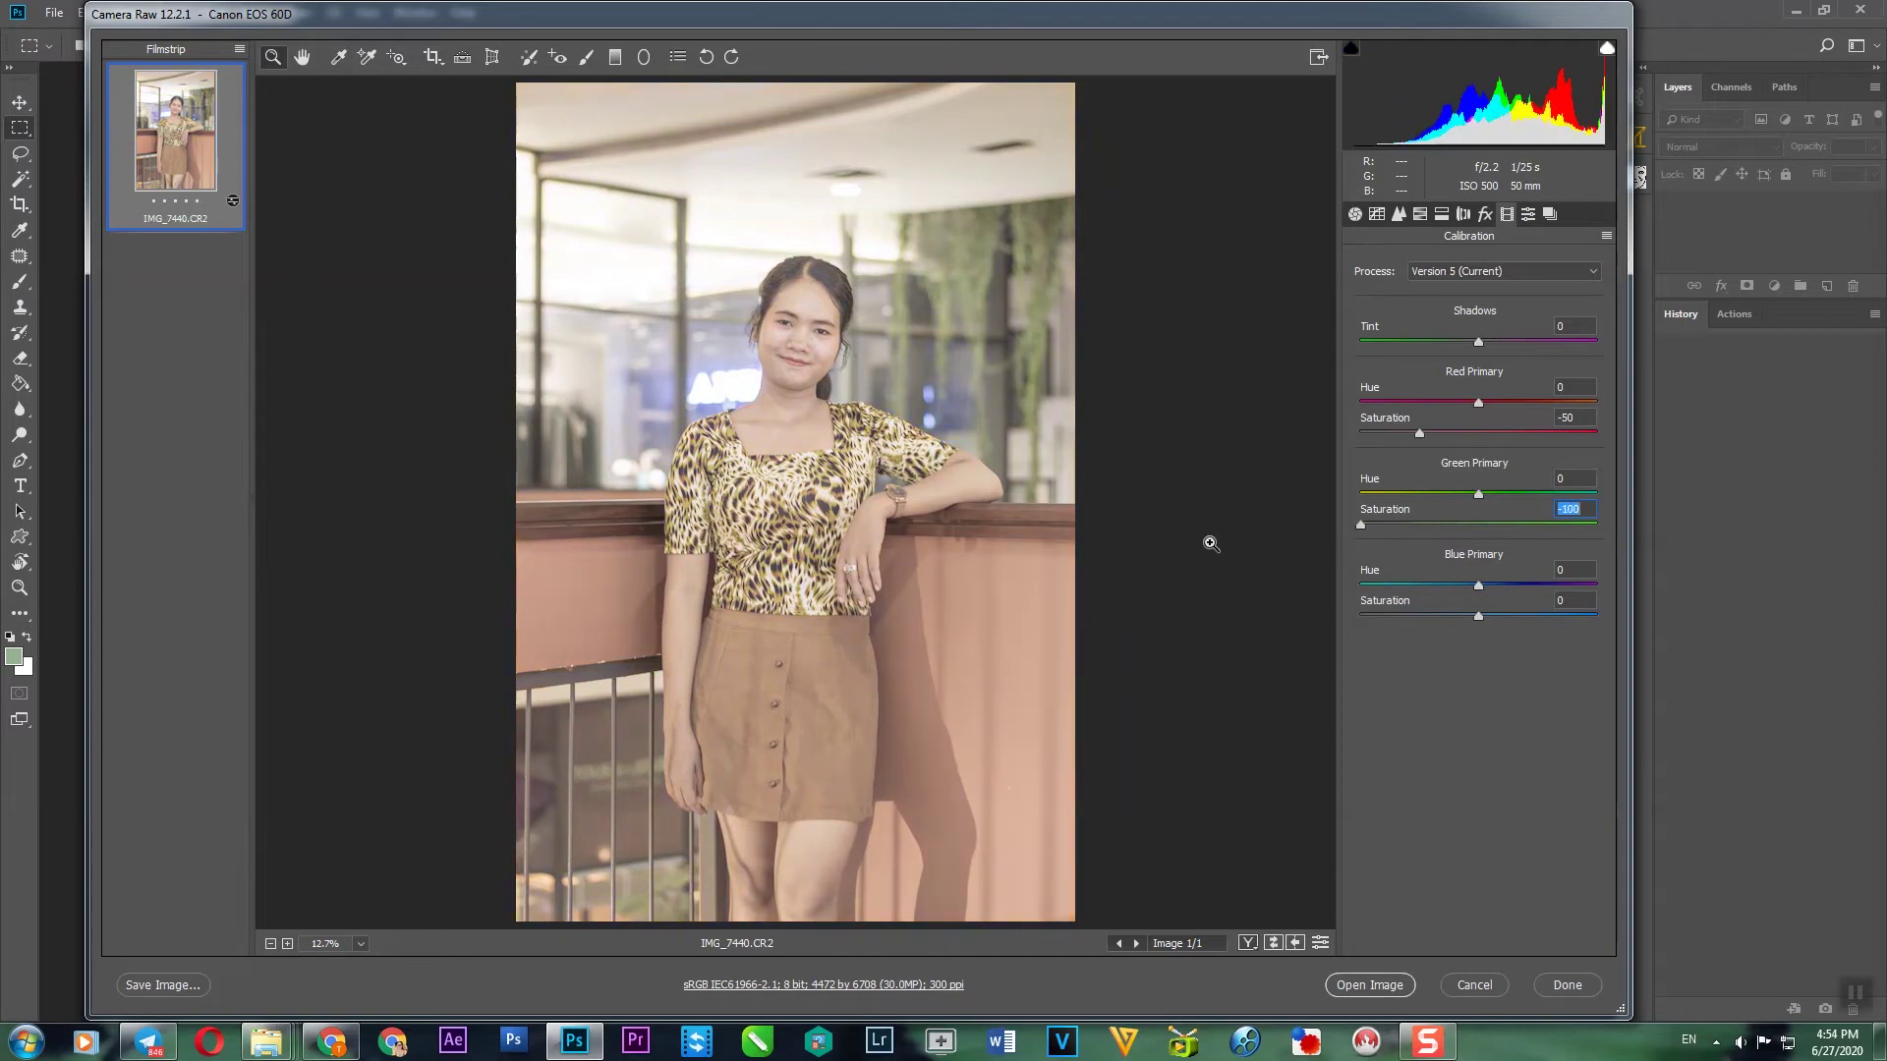
# Step: Check the face colours up close and set Blue Primary Saturation to +50
pyautogui.moveTo(648, 195); pyautogui.dragTo(1027, 447)
pyautogui.rightClick(777, 253)
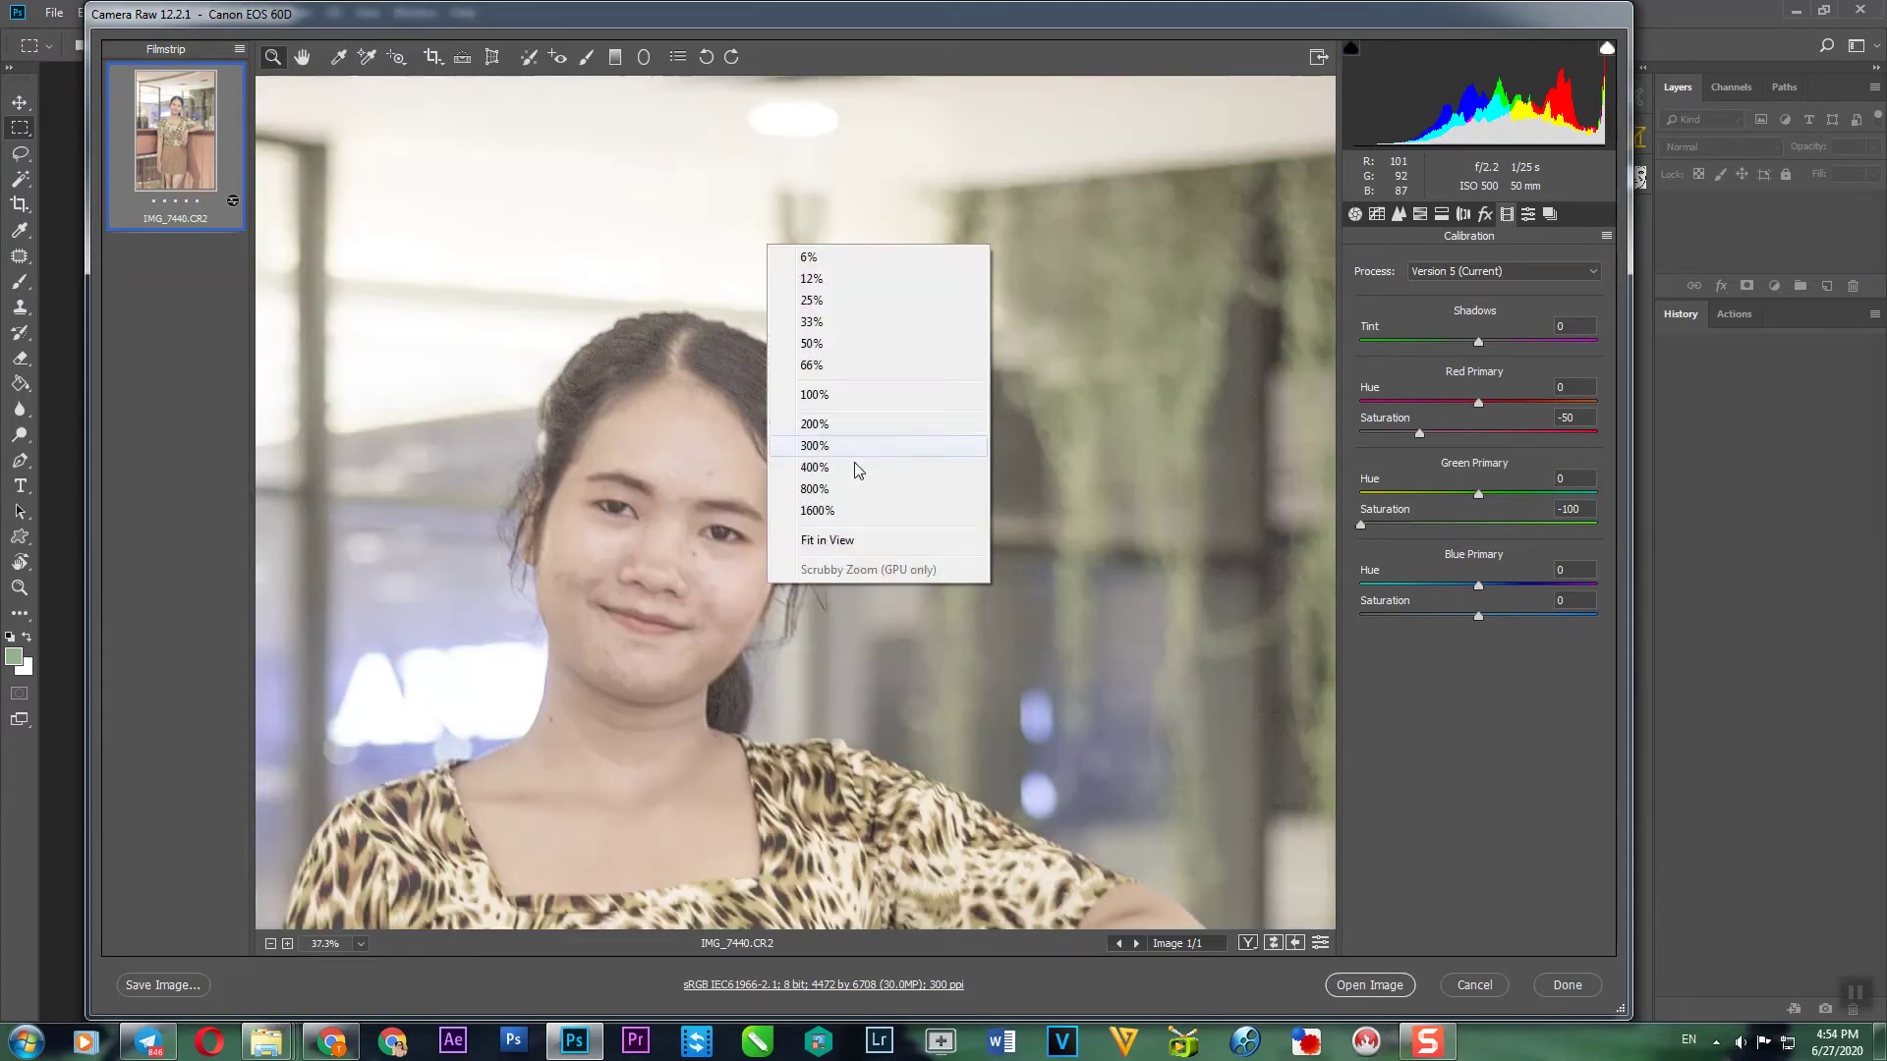
pyautogui.click(827, 539)
pyautogui.moveTo(623, 253); pyautogui.dragTo(999, 435)
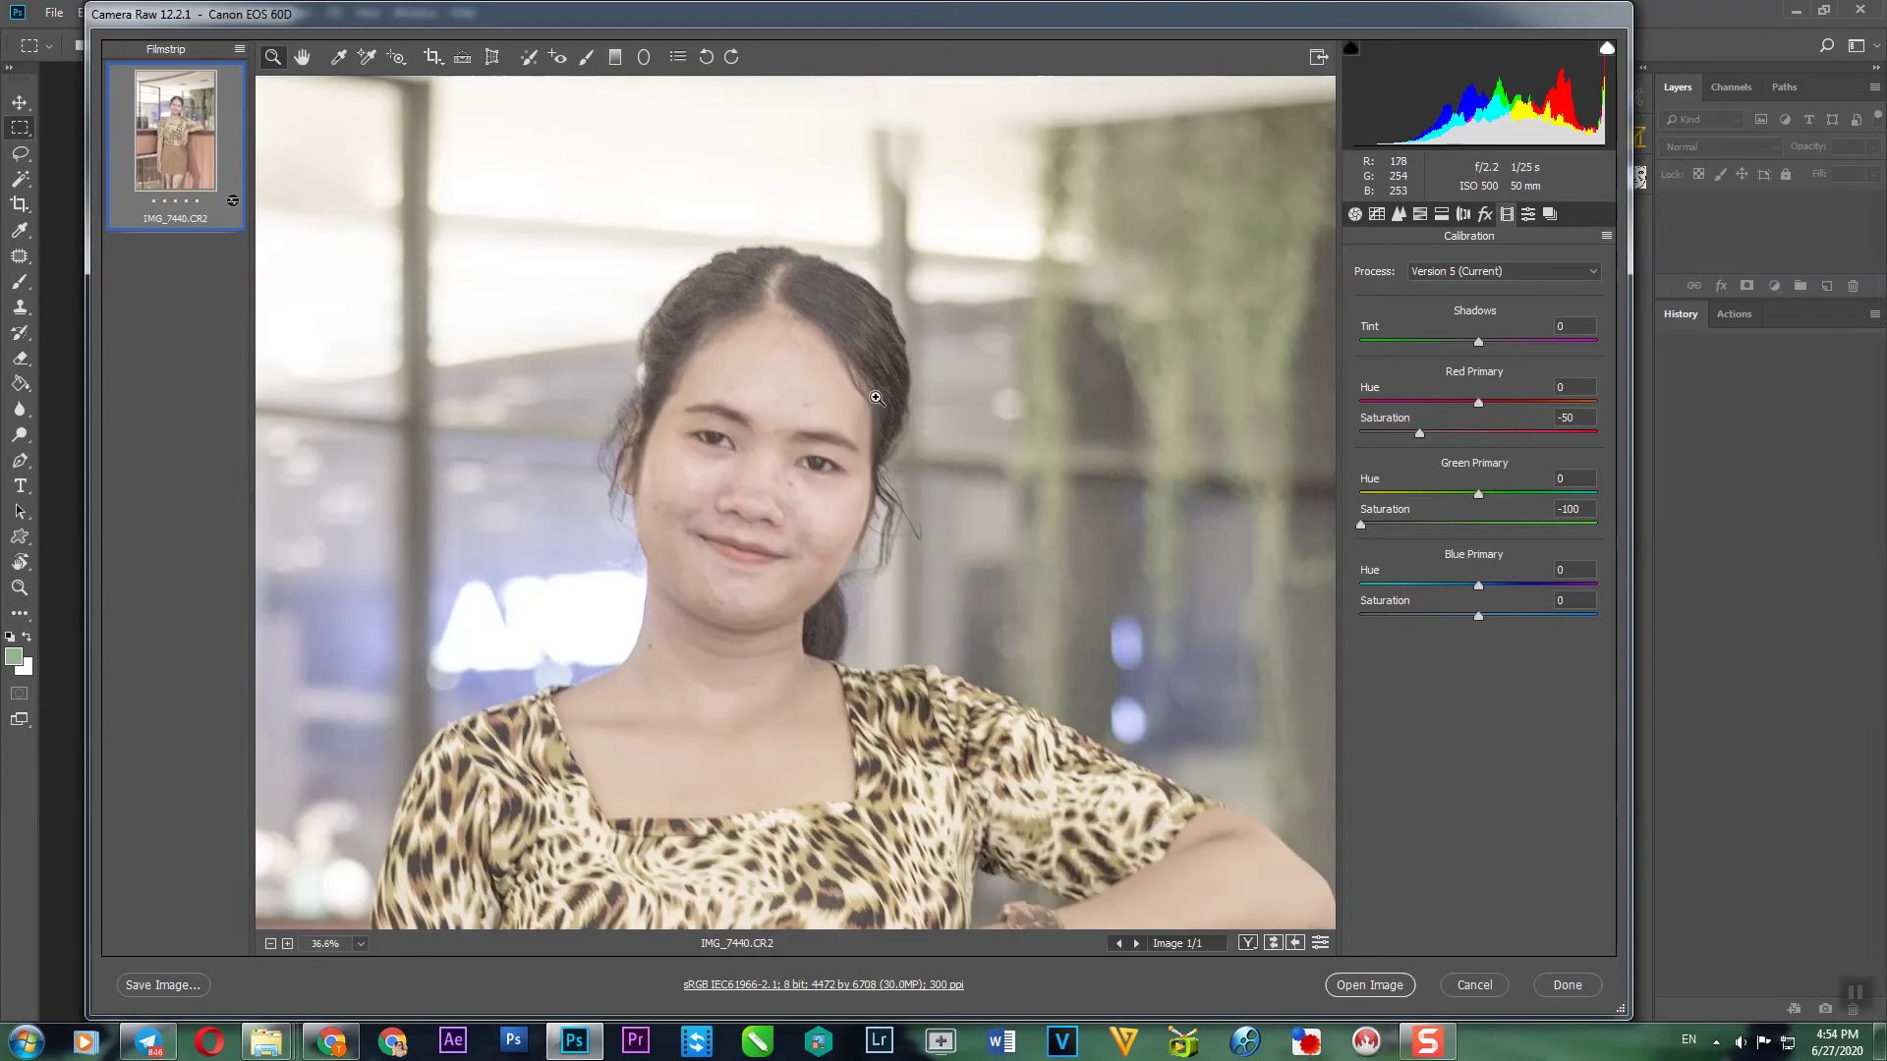
pyautogui.click(1580, 595)
pyautogui.write('0')
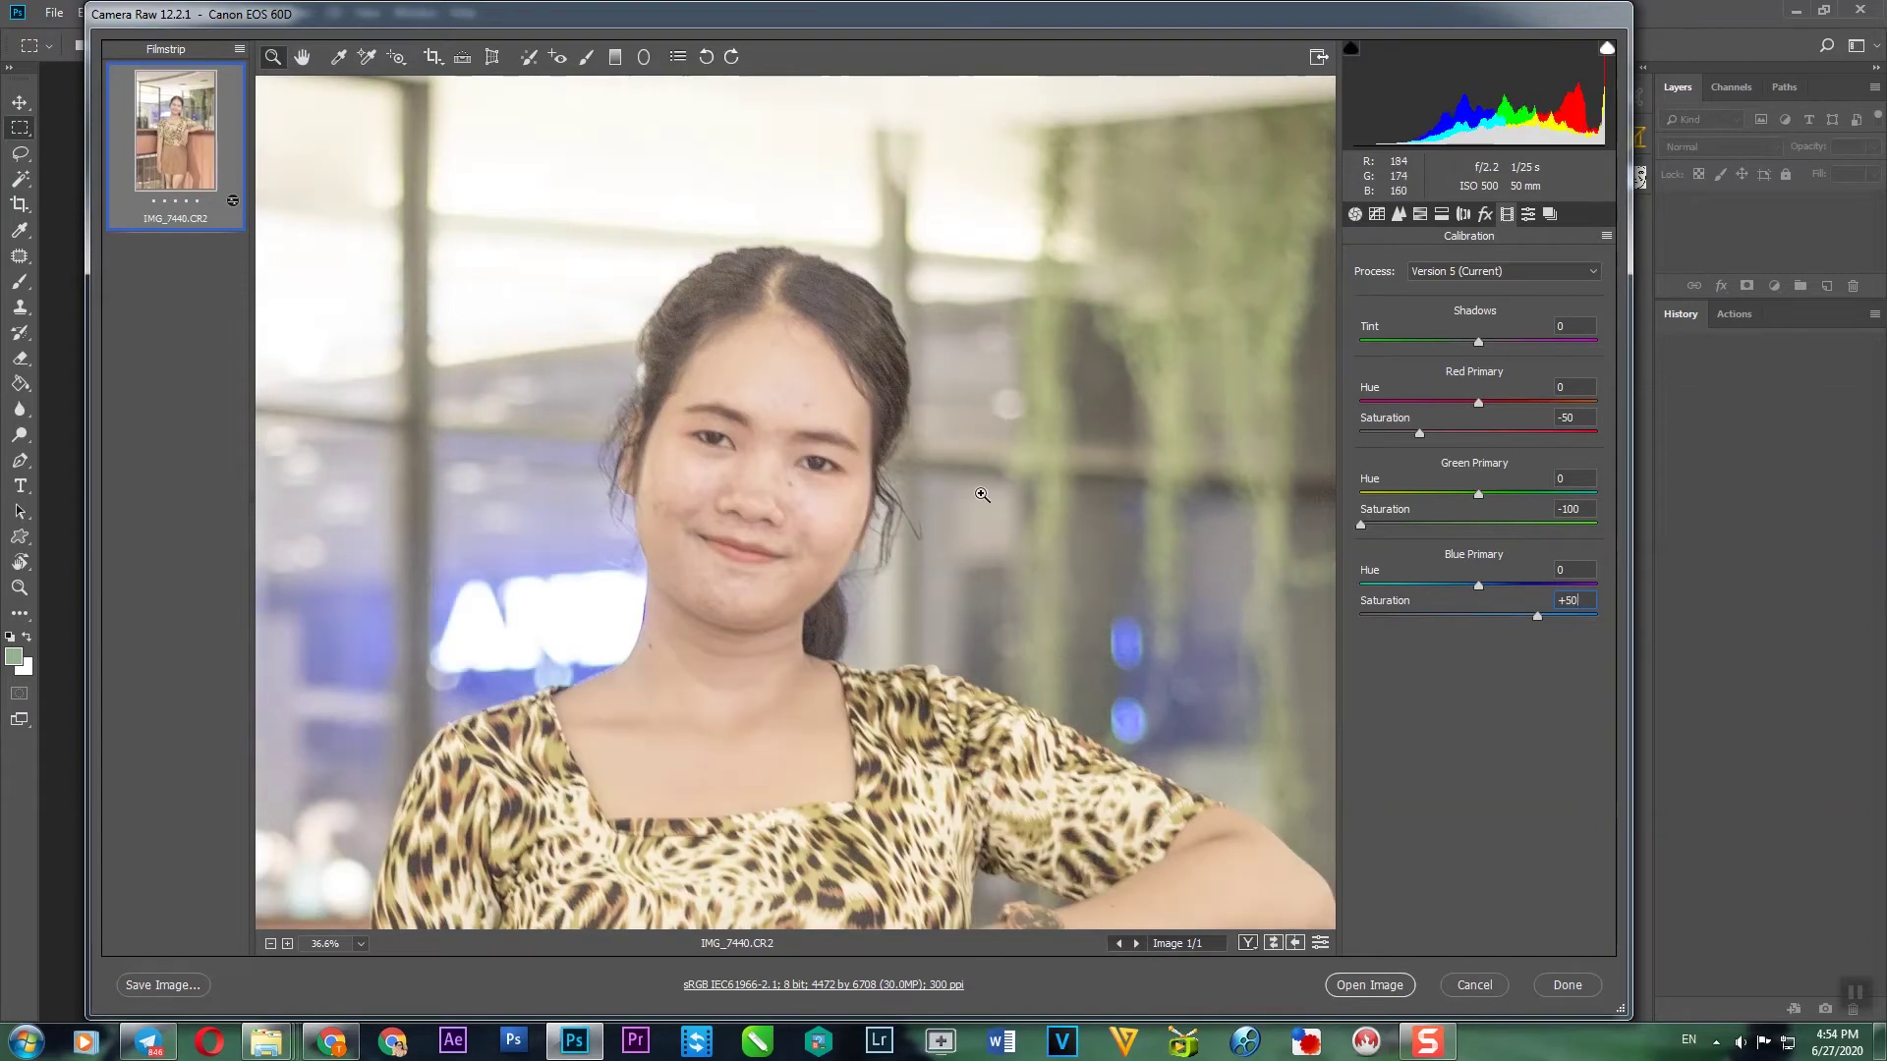
# Step: Compare the face close-up against the full photo, then go to HSL Adjustments
pyautogui.rightClick(982, 494)
pyautogui.click(1076, 606)
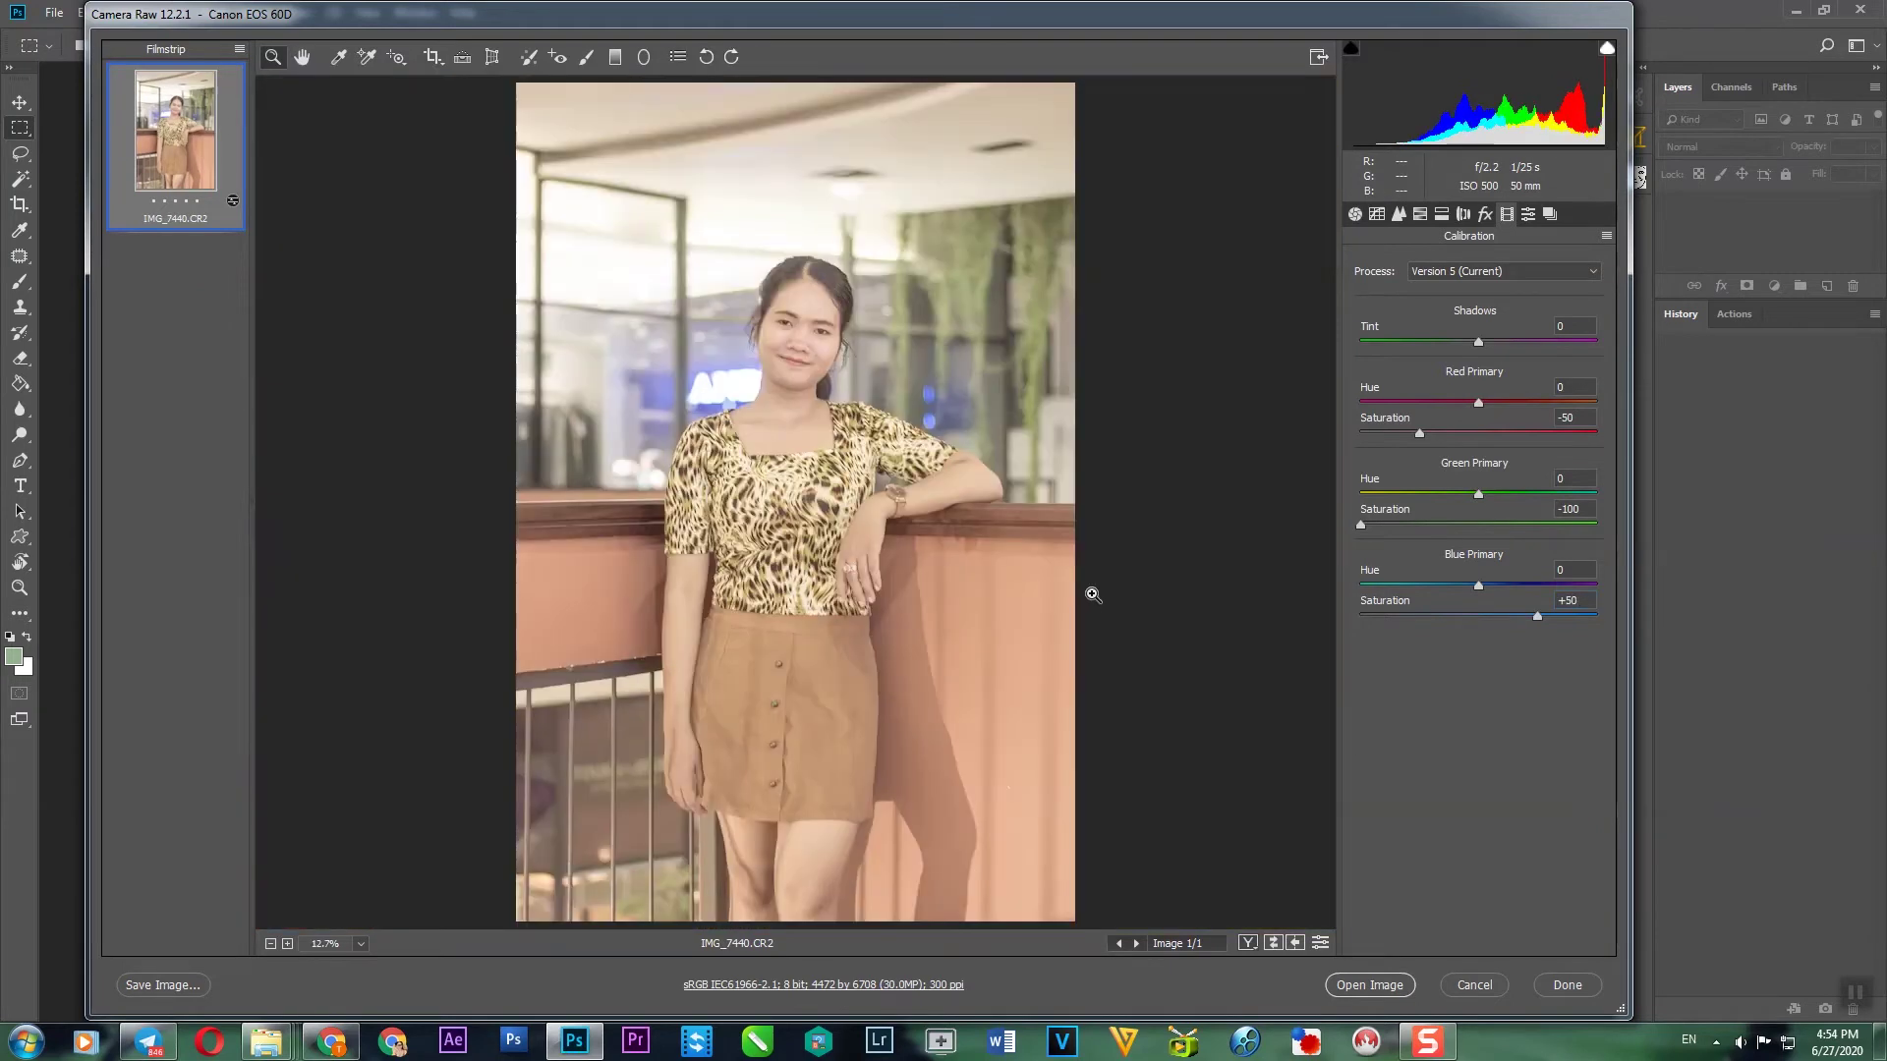
pyautogui.moveTo(673, 210); pyautogui.dragTo(1073, 460)
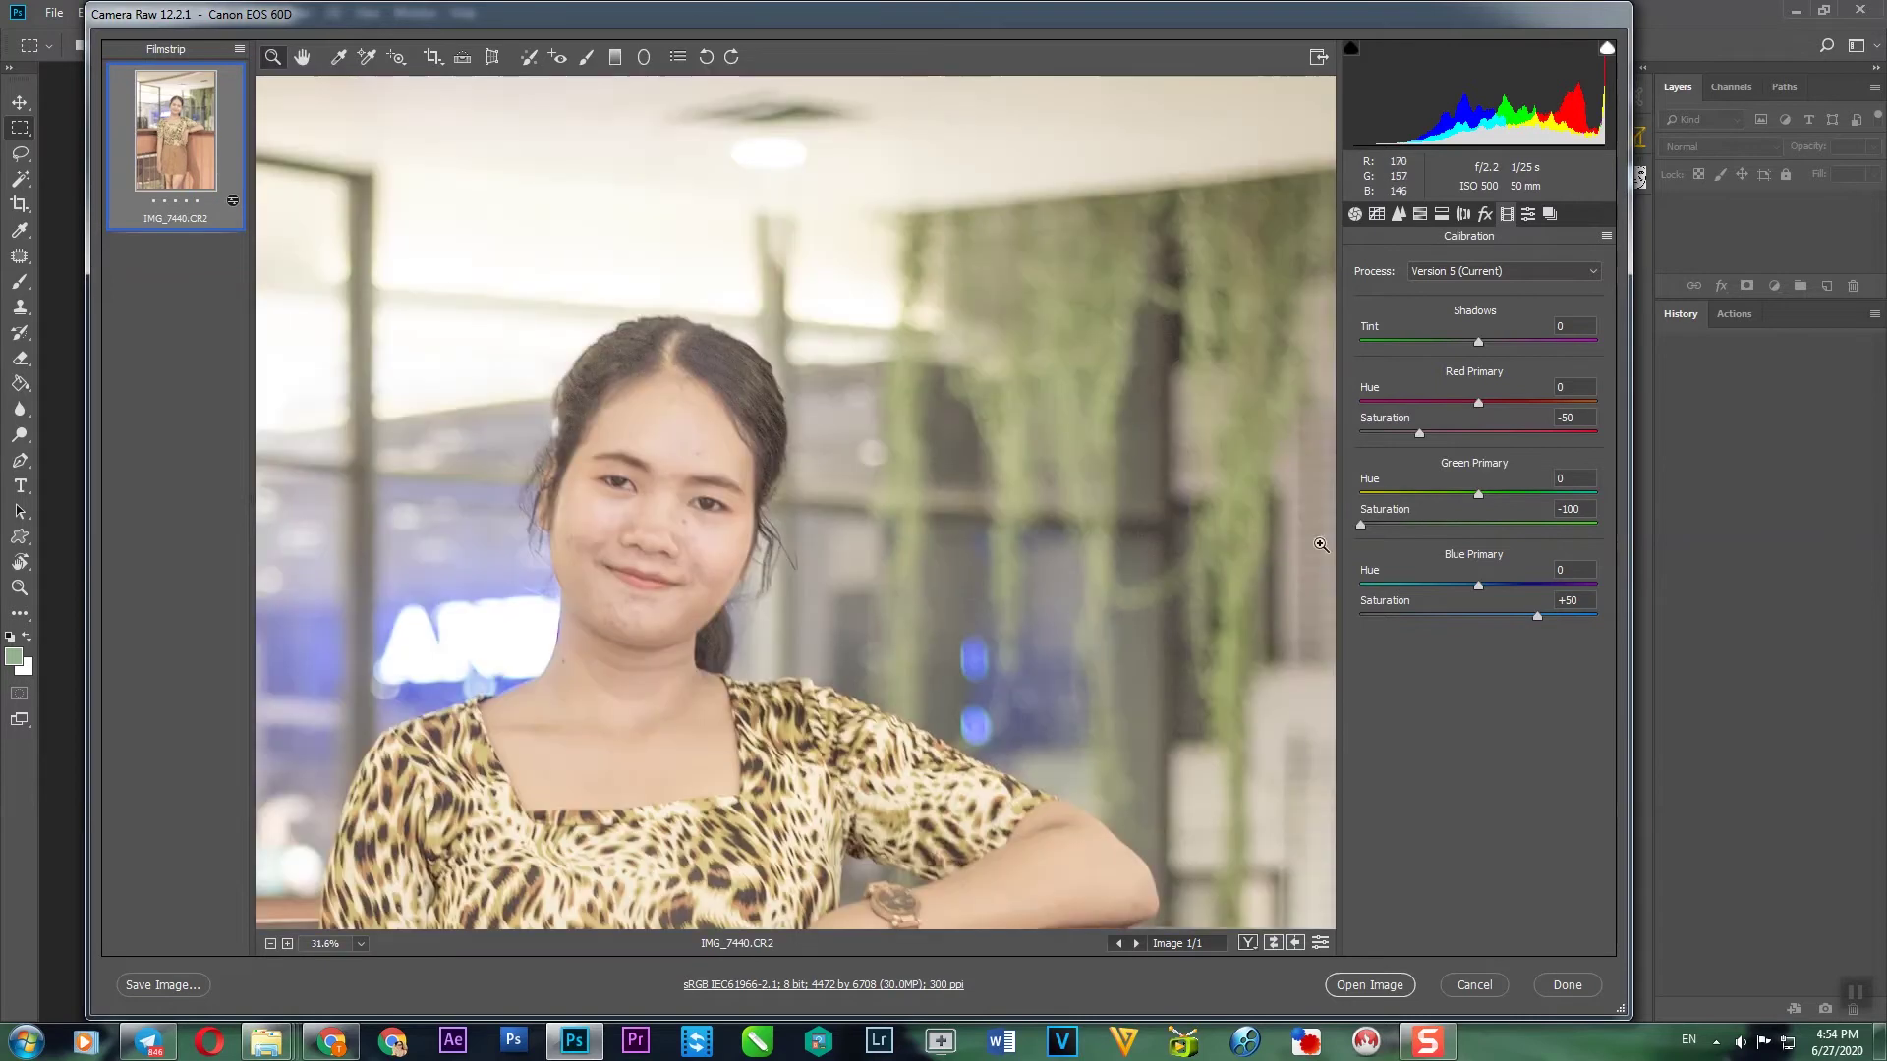
pyautogui.moveTo(511, 360); pyautogui.dragTo(855, 732)
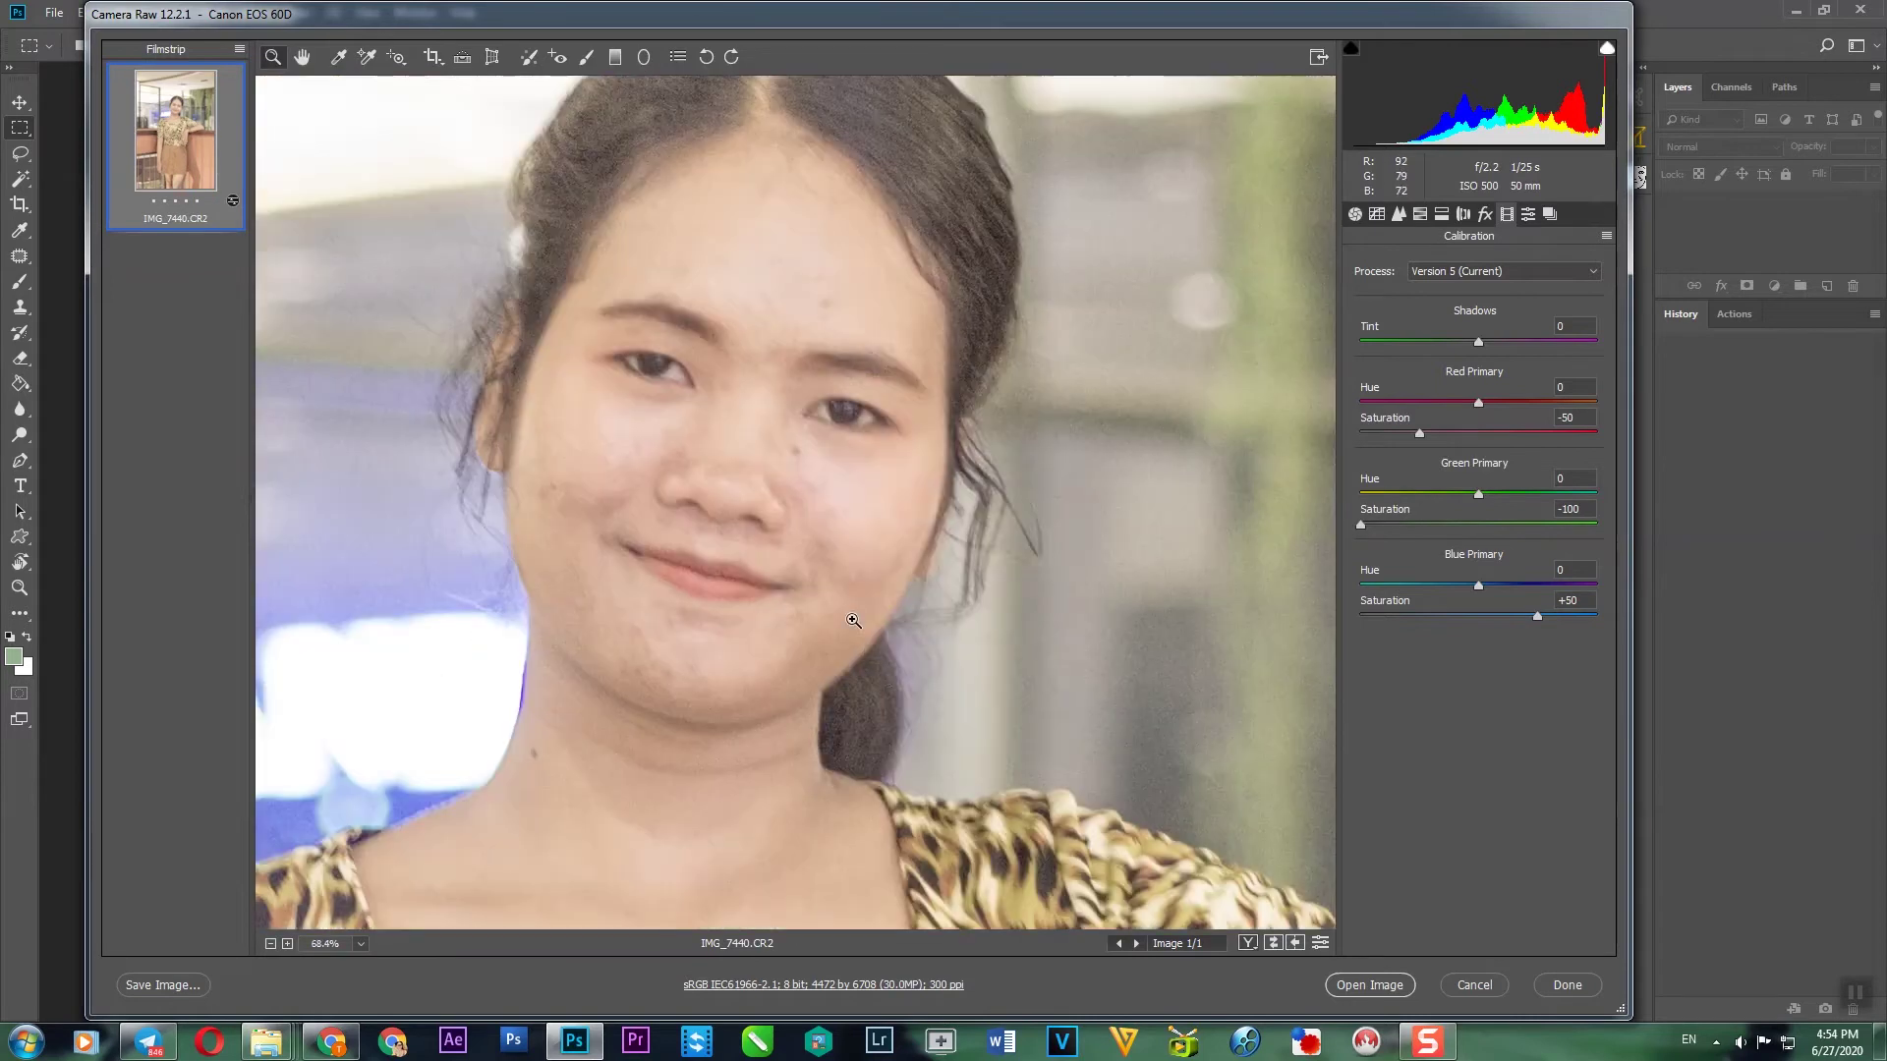
pyautogui.rightClick(853, 620)
pyautogui.click(944, 716)
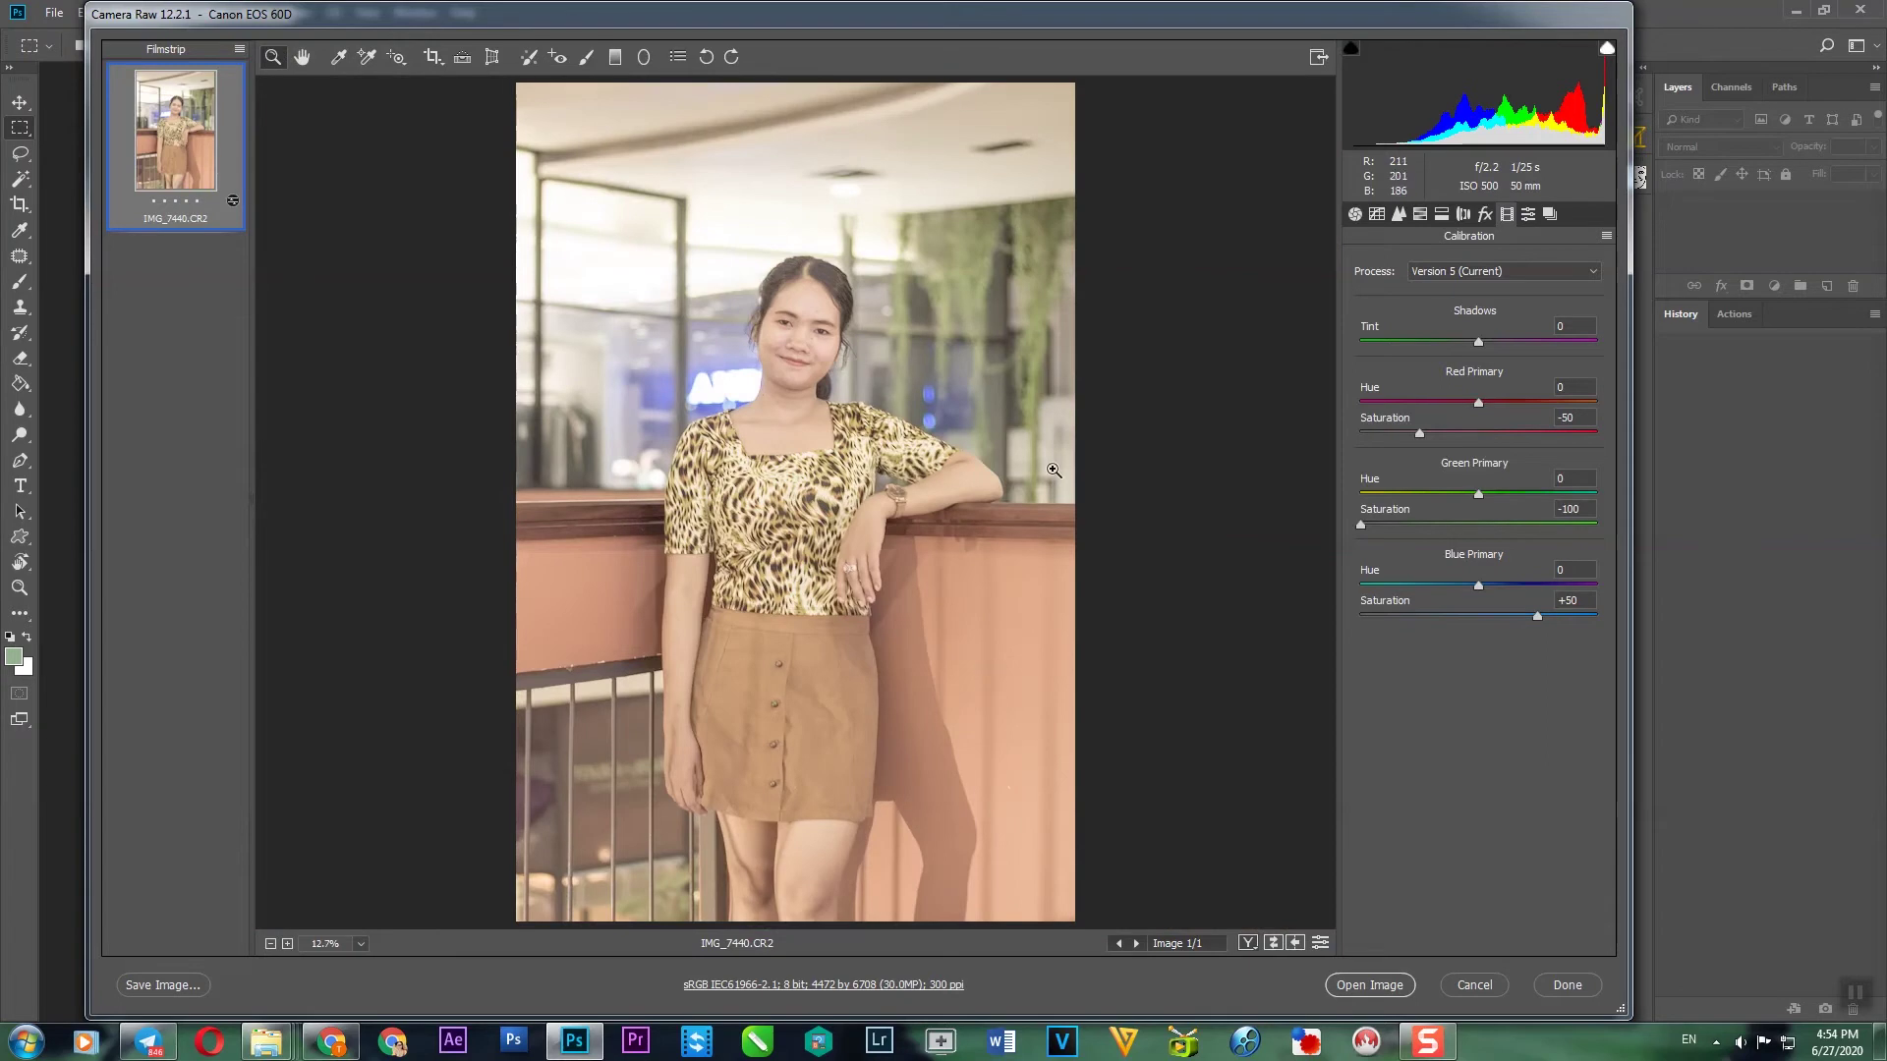
pyautogui.click(1177, 452)
pyautogui.rightClick(1177, 452)
pyautogui.click(1069, 602)
pyautogui.click(1442, 216)
# Step: In HSL Saturation, set Reds -18, Oranges -6 and Yellows -48
pyautogui.click(1420, 215)
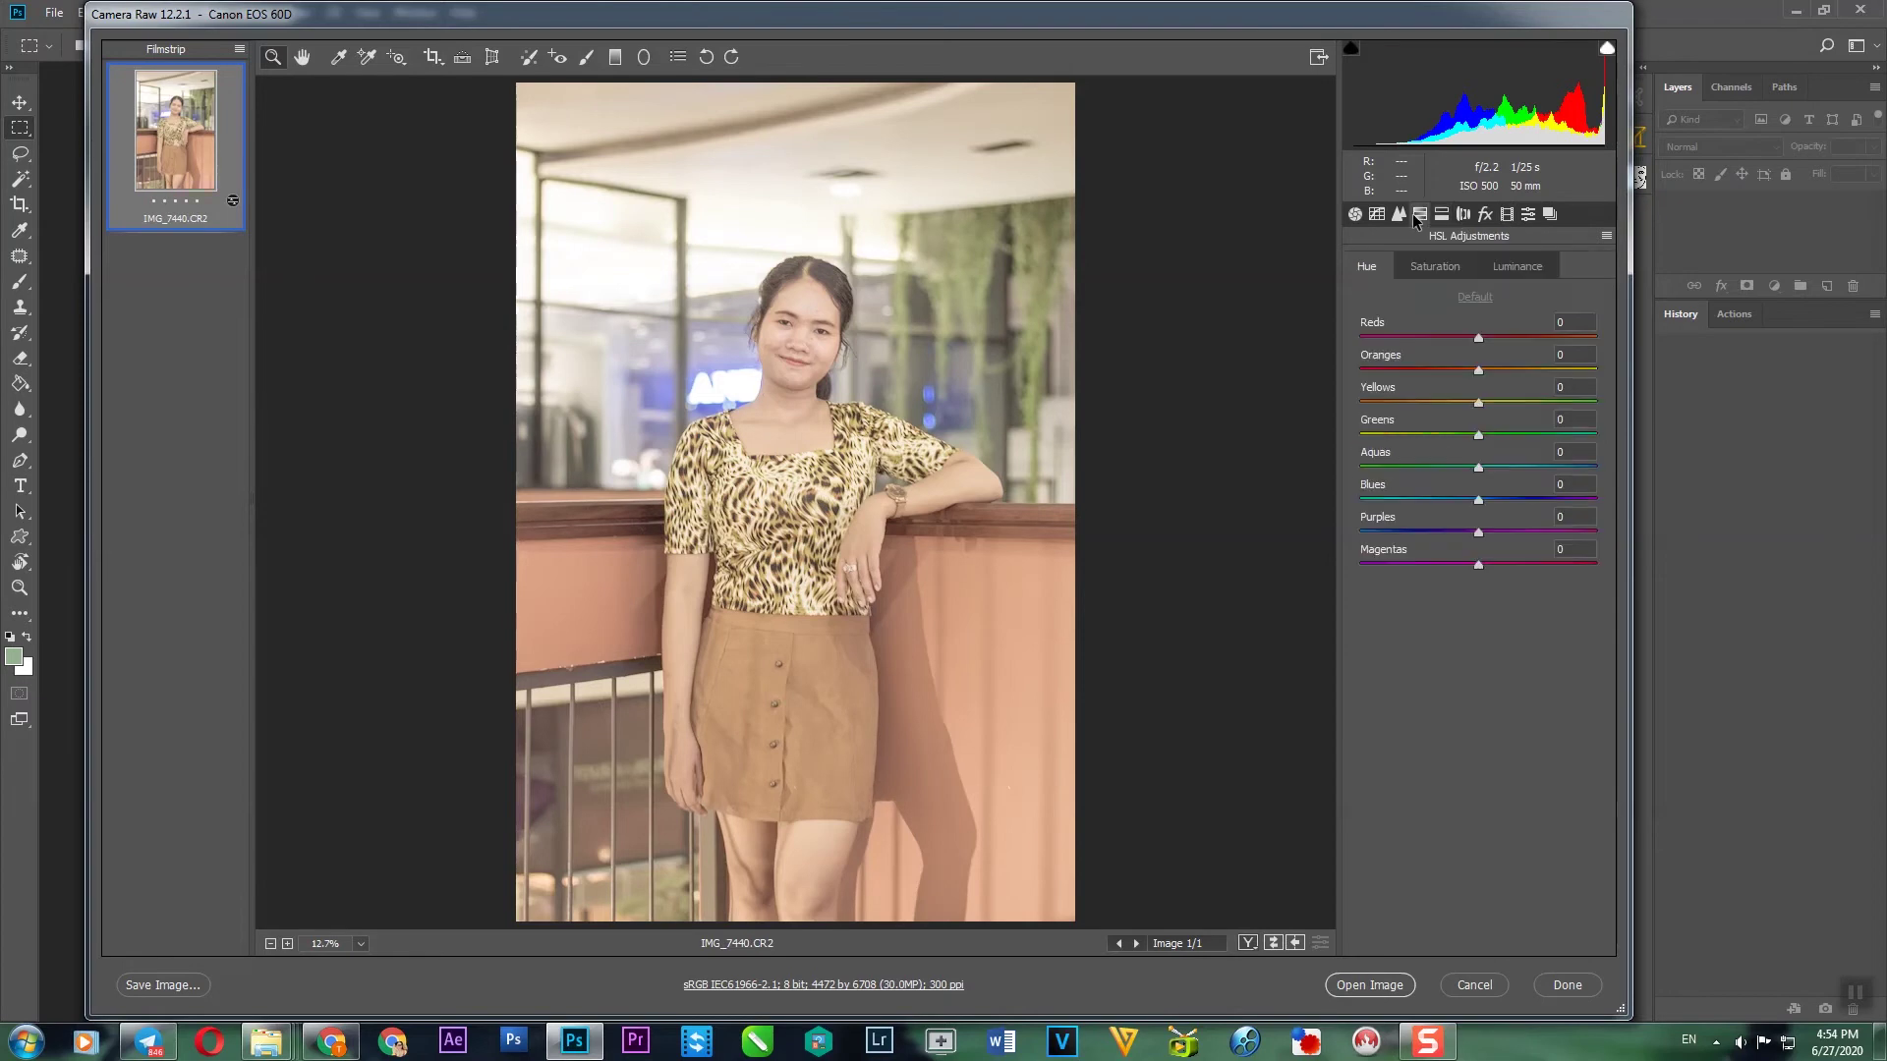
pyautogui.moveTo(1478, 370)
pyautogui.mouseDown()
pyautogui.moveTo(1416, 371)
pyautogui.moveTo(1492, 371)
pyautogui.moveTo(1479, 396)
pyautogui.moveTo(1502, 409)
pyautogui.moveTo(1429, 403)
pyautogui.mouseUp()
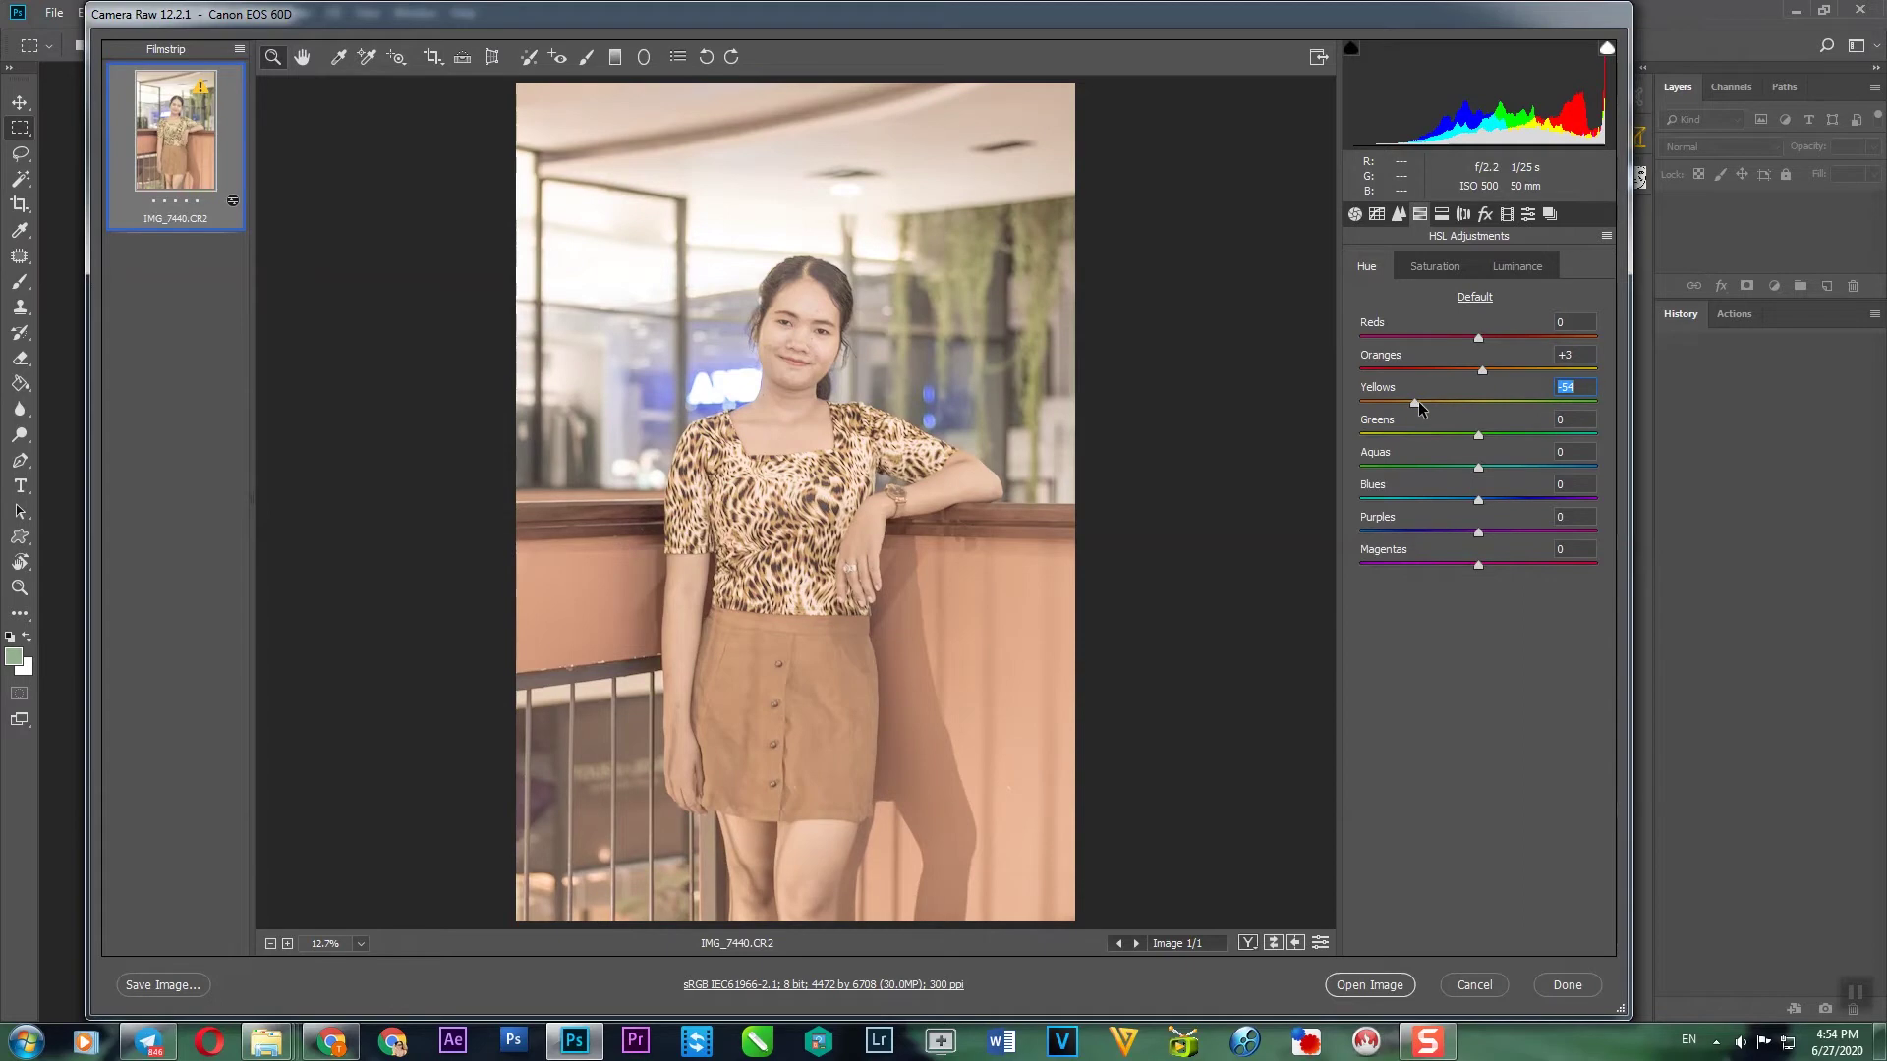
pyautogui.click(1432, 267)
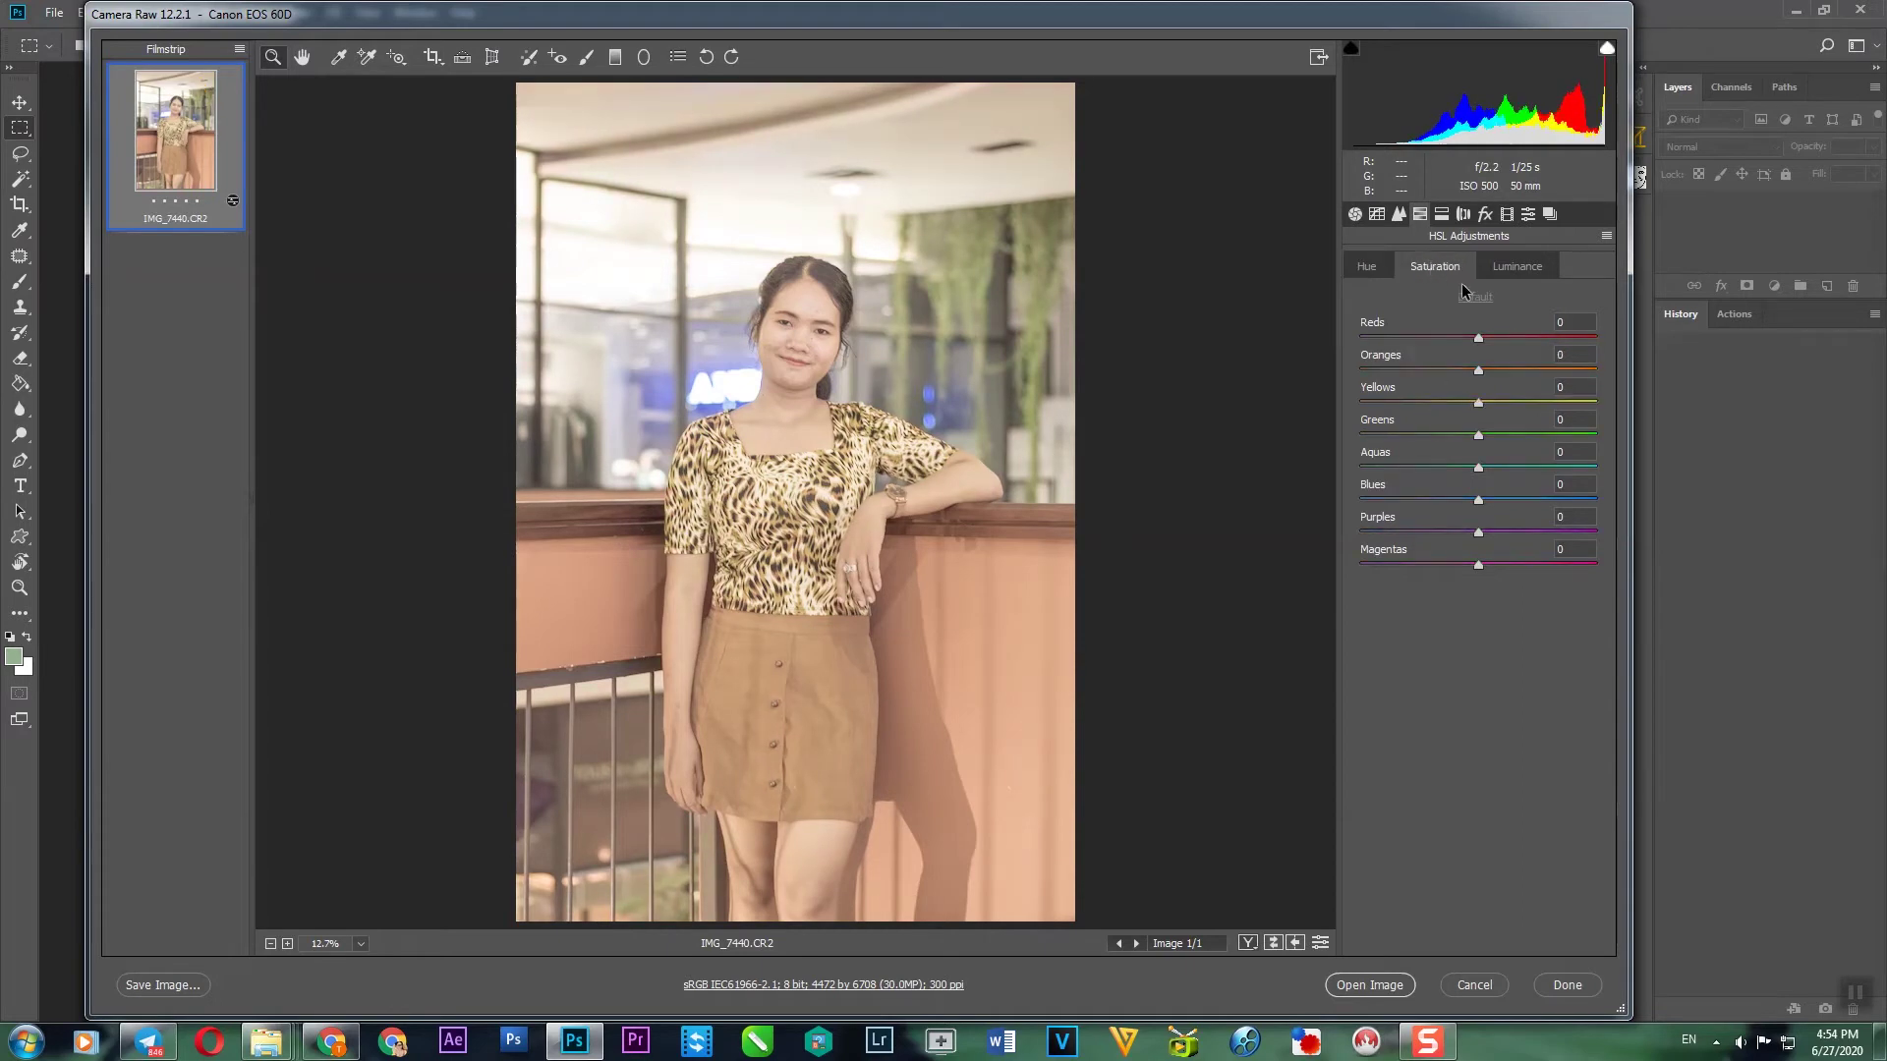
pyautogui.moveTo(1479, 338); pyautogui.dragTo(1457, 349)
pyautogui.moveTo(1480, 370)
pyautogui.mouseDown()
pyautogui.moveTo(1436, 368)
pyautogui.moveTo(1526, 380)
pyautogui.moveTo(1485, 381)
pyautogui.mouseUp()
pyautogui.moveTo(1488, 380)
pyautogui.mouseDown()
pyautogui.moveTo(1489, 400)
pyautogui.moveTo(1429, 403)
pyautogui.mouseUp()
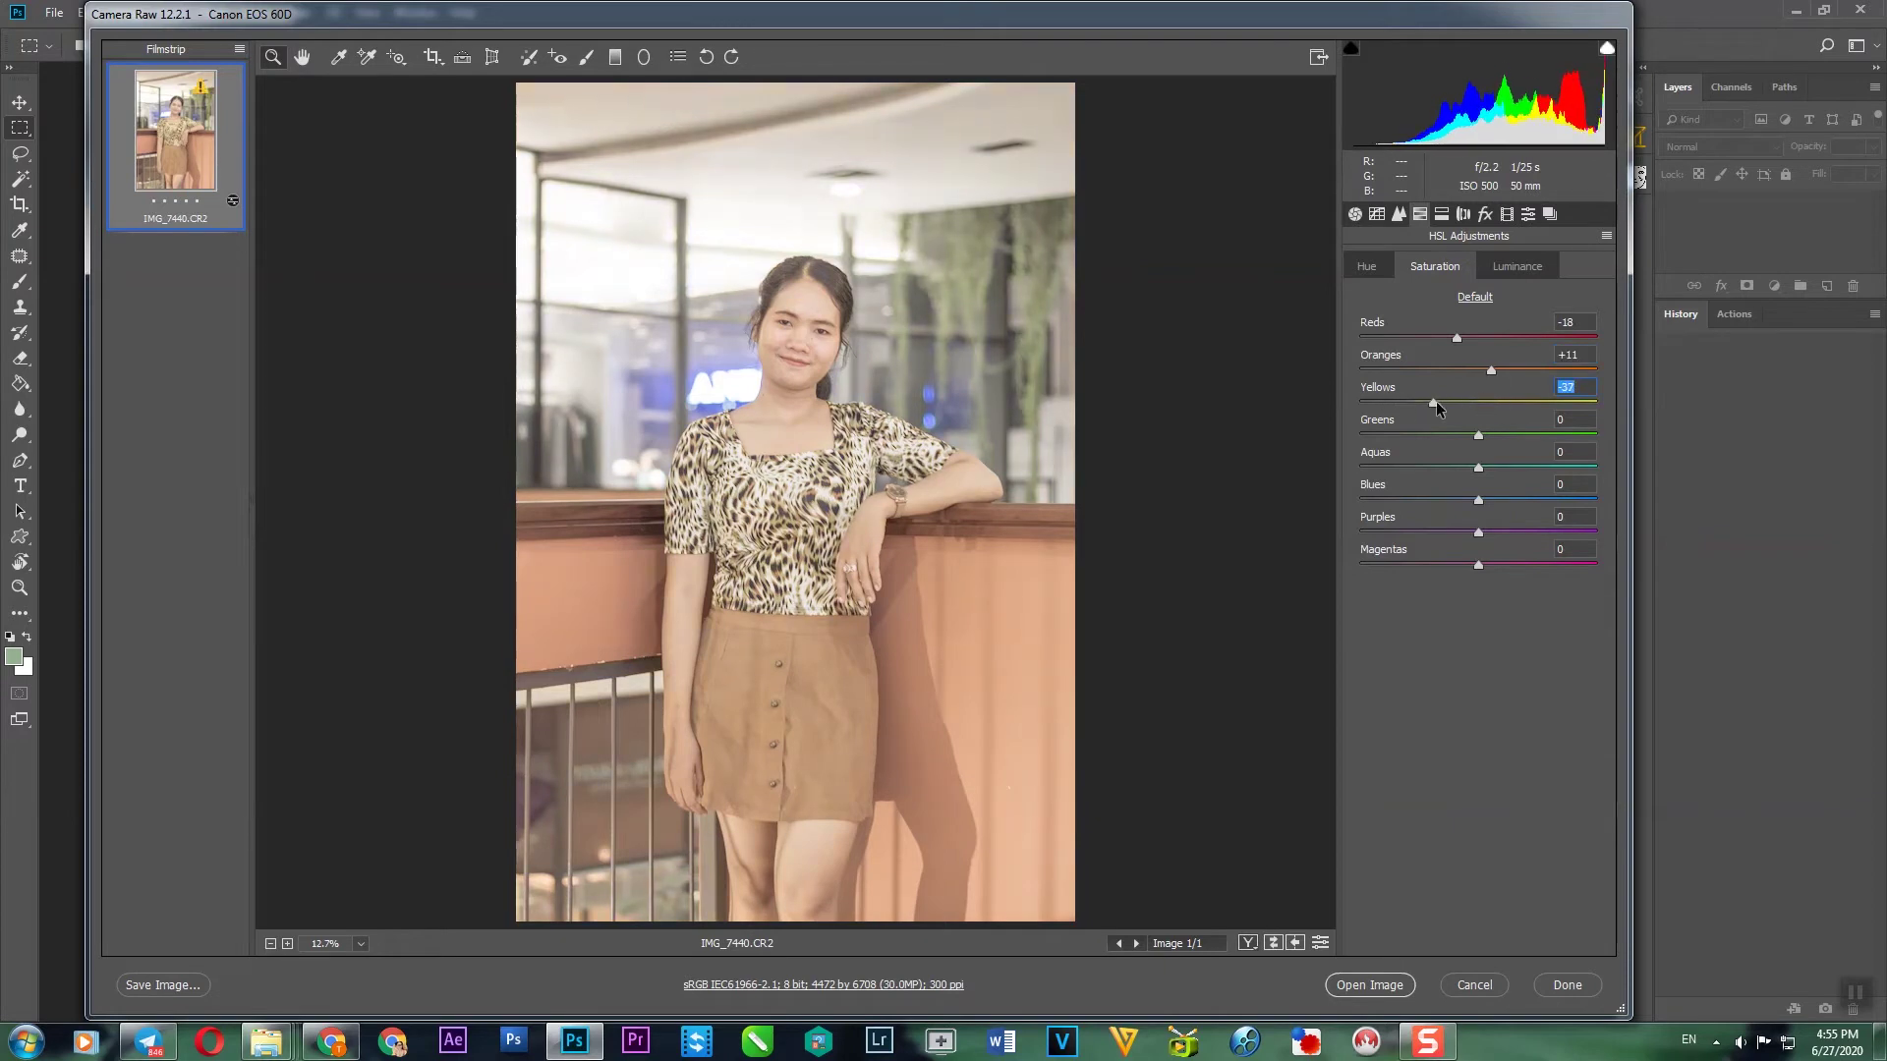
pyautogui.moveTo(1429, 403)
pyautogui.mouseDown()
pyautogui.moveTo(1377, 417)
pyautogui.moveTo(1466, 370)
pyautogui.mouseUp()
pyautogui.moveTo(1415, 403)
pyautogui.mouseDown()
pyautogui.moveTo(1370, 435)
pyautogui.moveTo(1394, 436)
pyautogui.moveTo(1376, 500)
pyautogui.mouseUp()
# Step: Desaturate Greens -72, Aquas -81, Blues -87, Purples -83, Magentas -78, checking the face
pyautogui.moveTo(1478, 533)
pyautogui.mouseDown()
pyautogui.moveTo(1380, 534)
pyautogui.moveTo(1378, 566)
pyautogui.mouseUp()
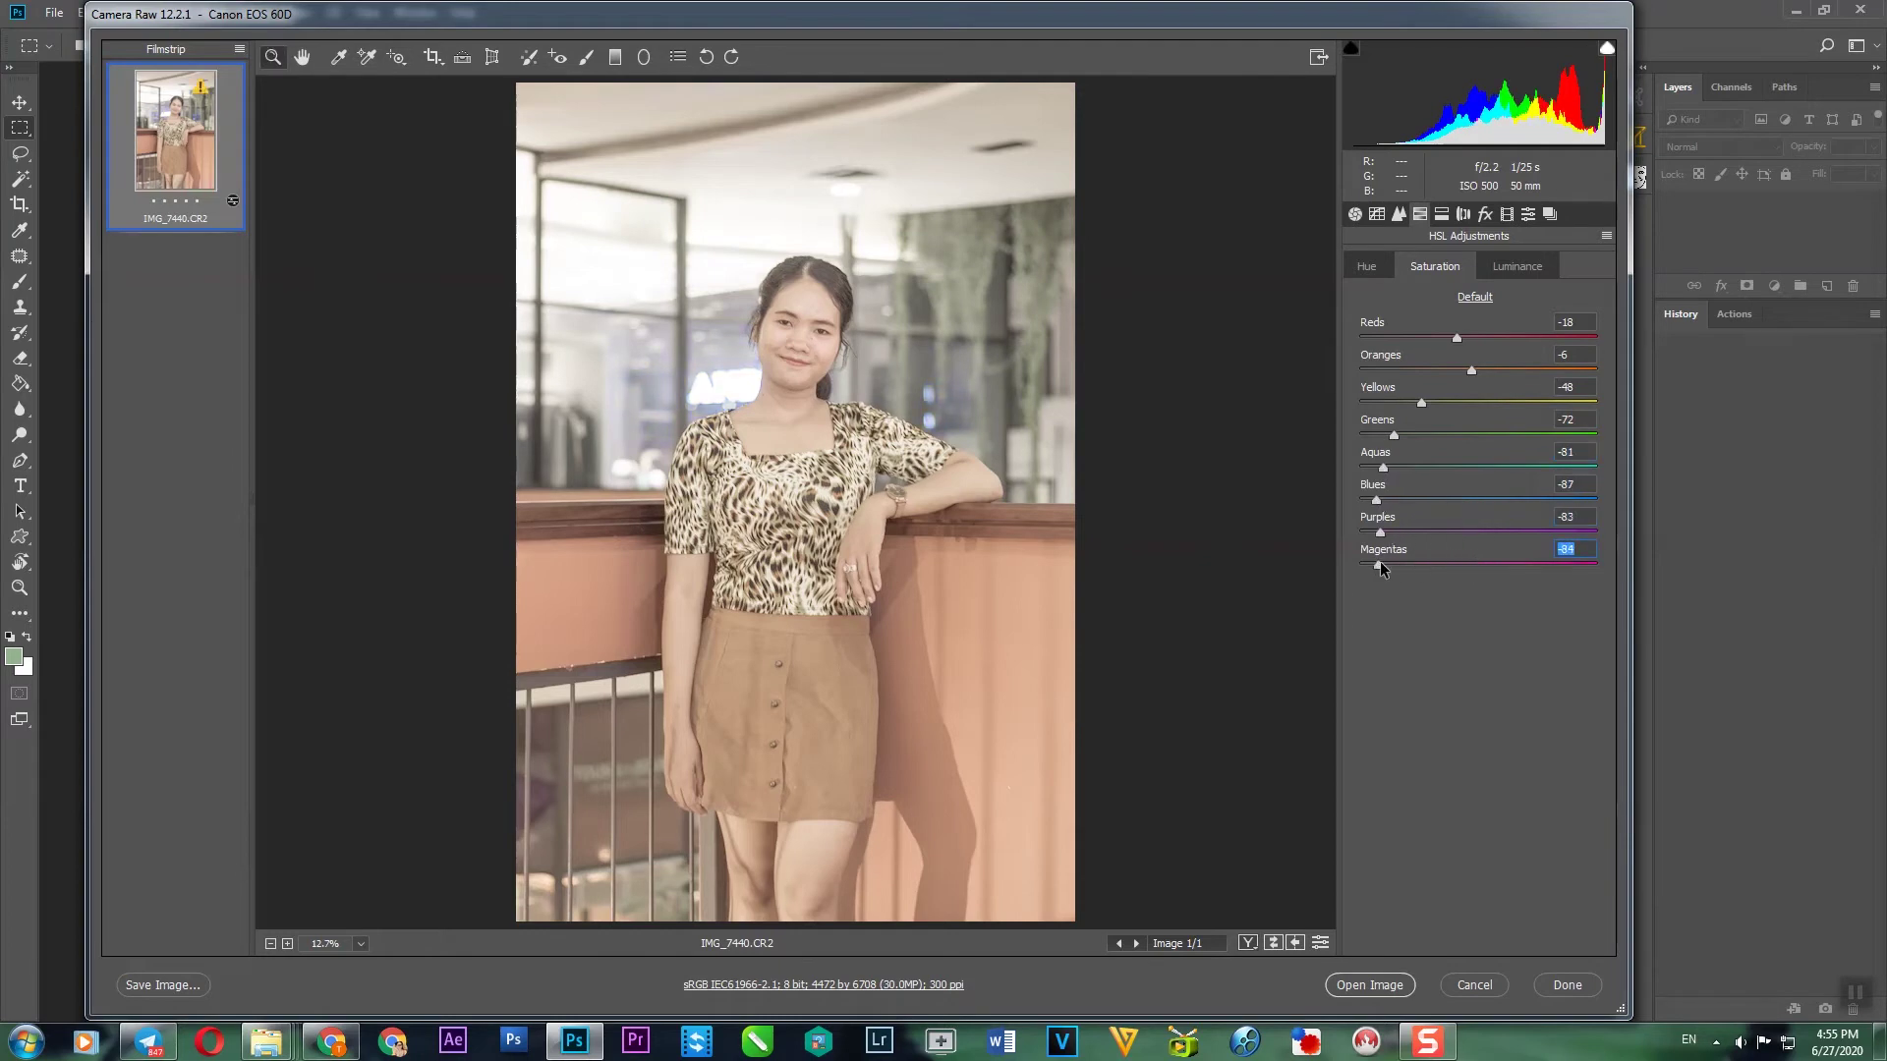
pyautogui.moveTo(649, 255); pyautogui.dragTo(1046, 521)
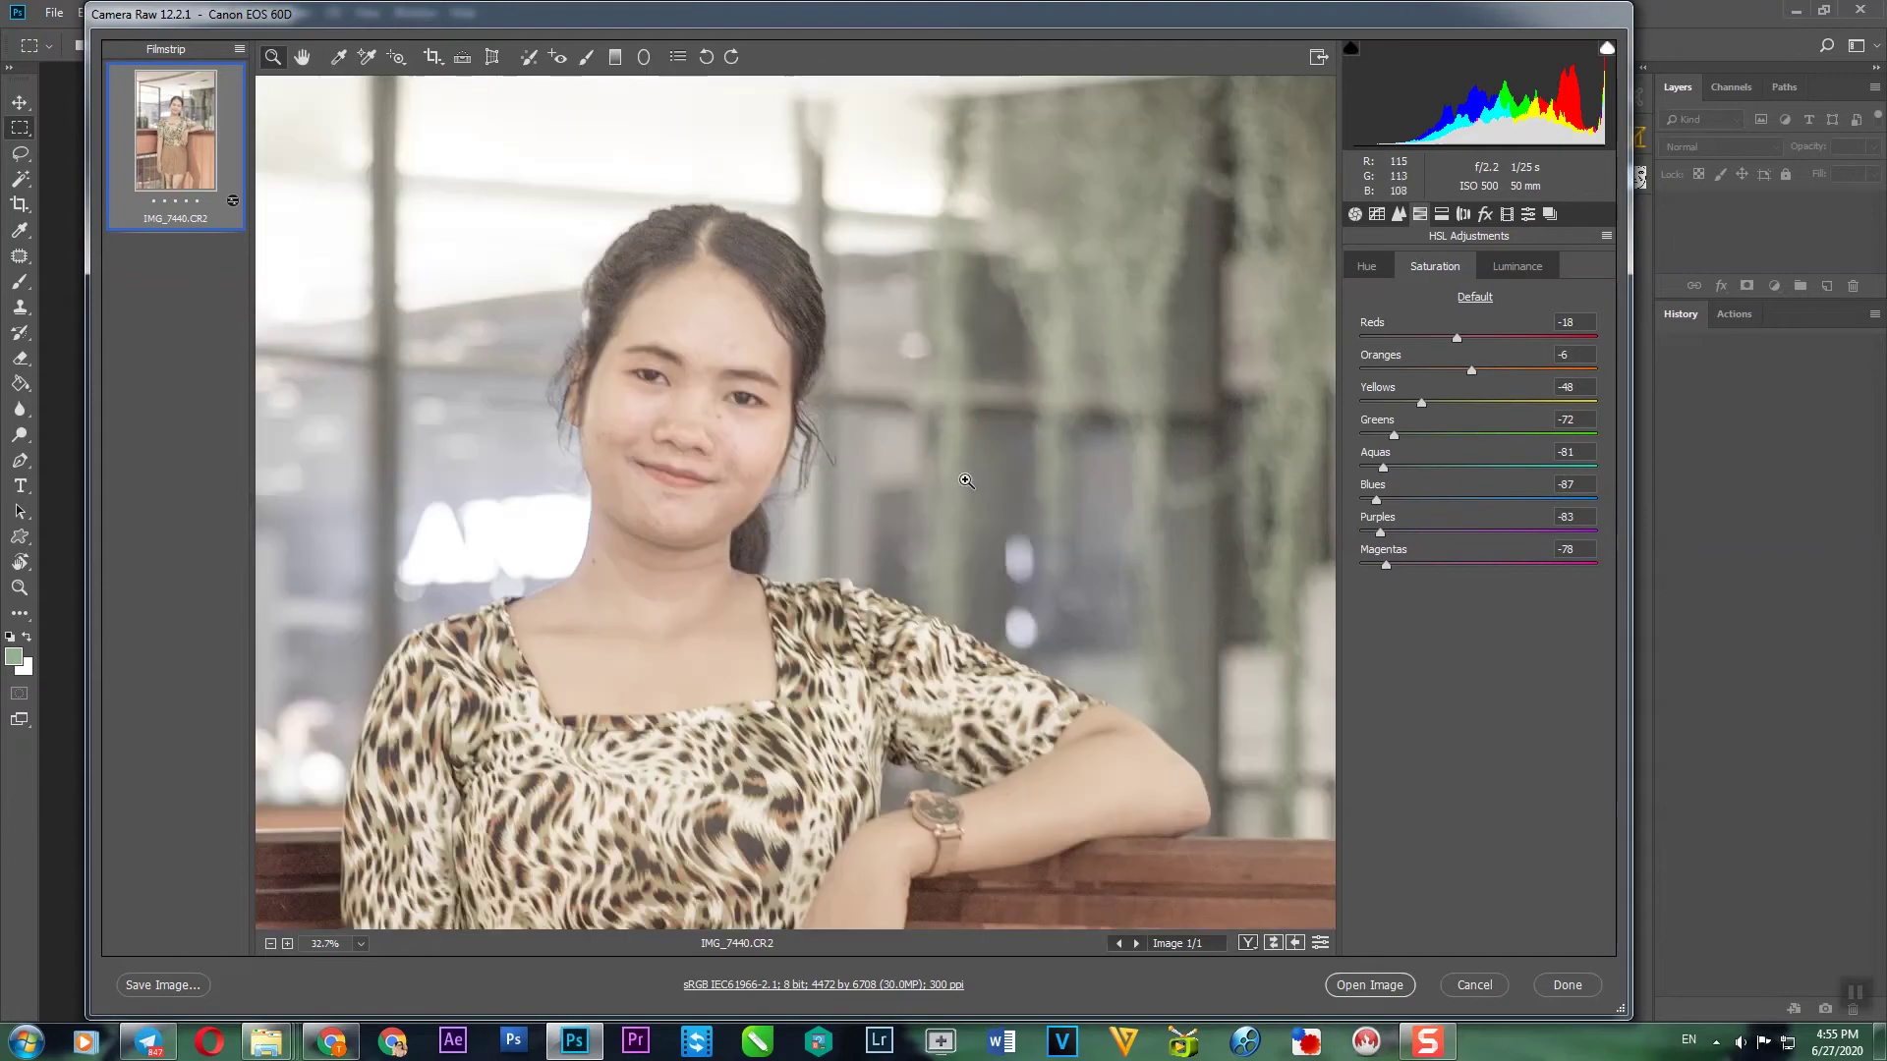
pyautogui.rightClick(964, 482)
pyautogui.click(948, 582)
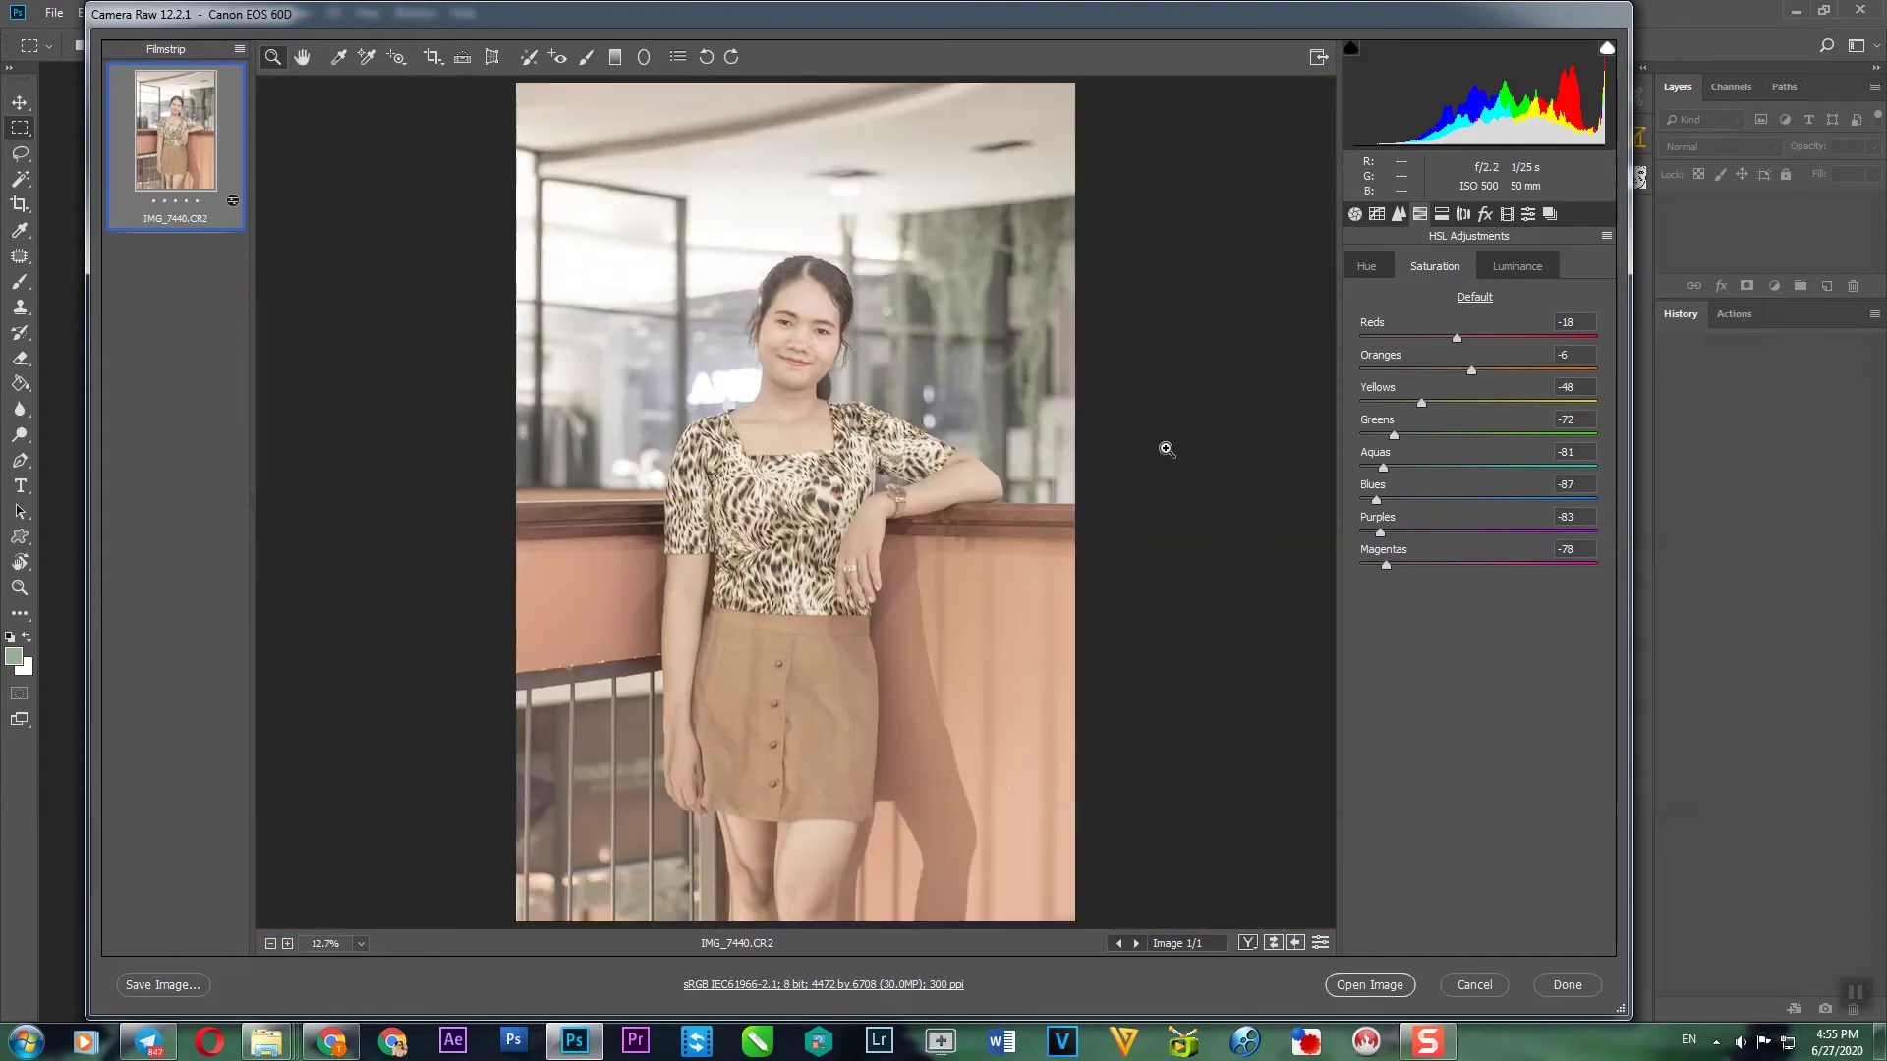
pyautogui.moveTo(678, 197); pyautogui.dragTo(1032, 462)
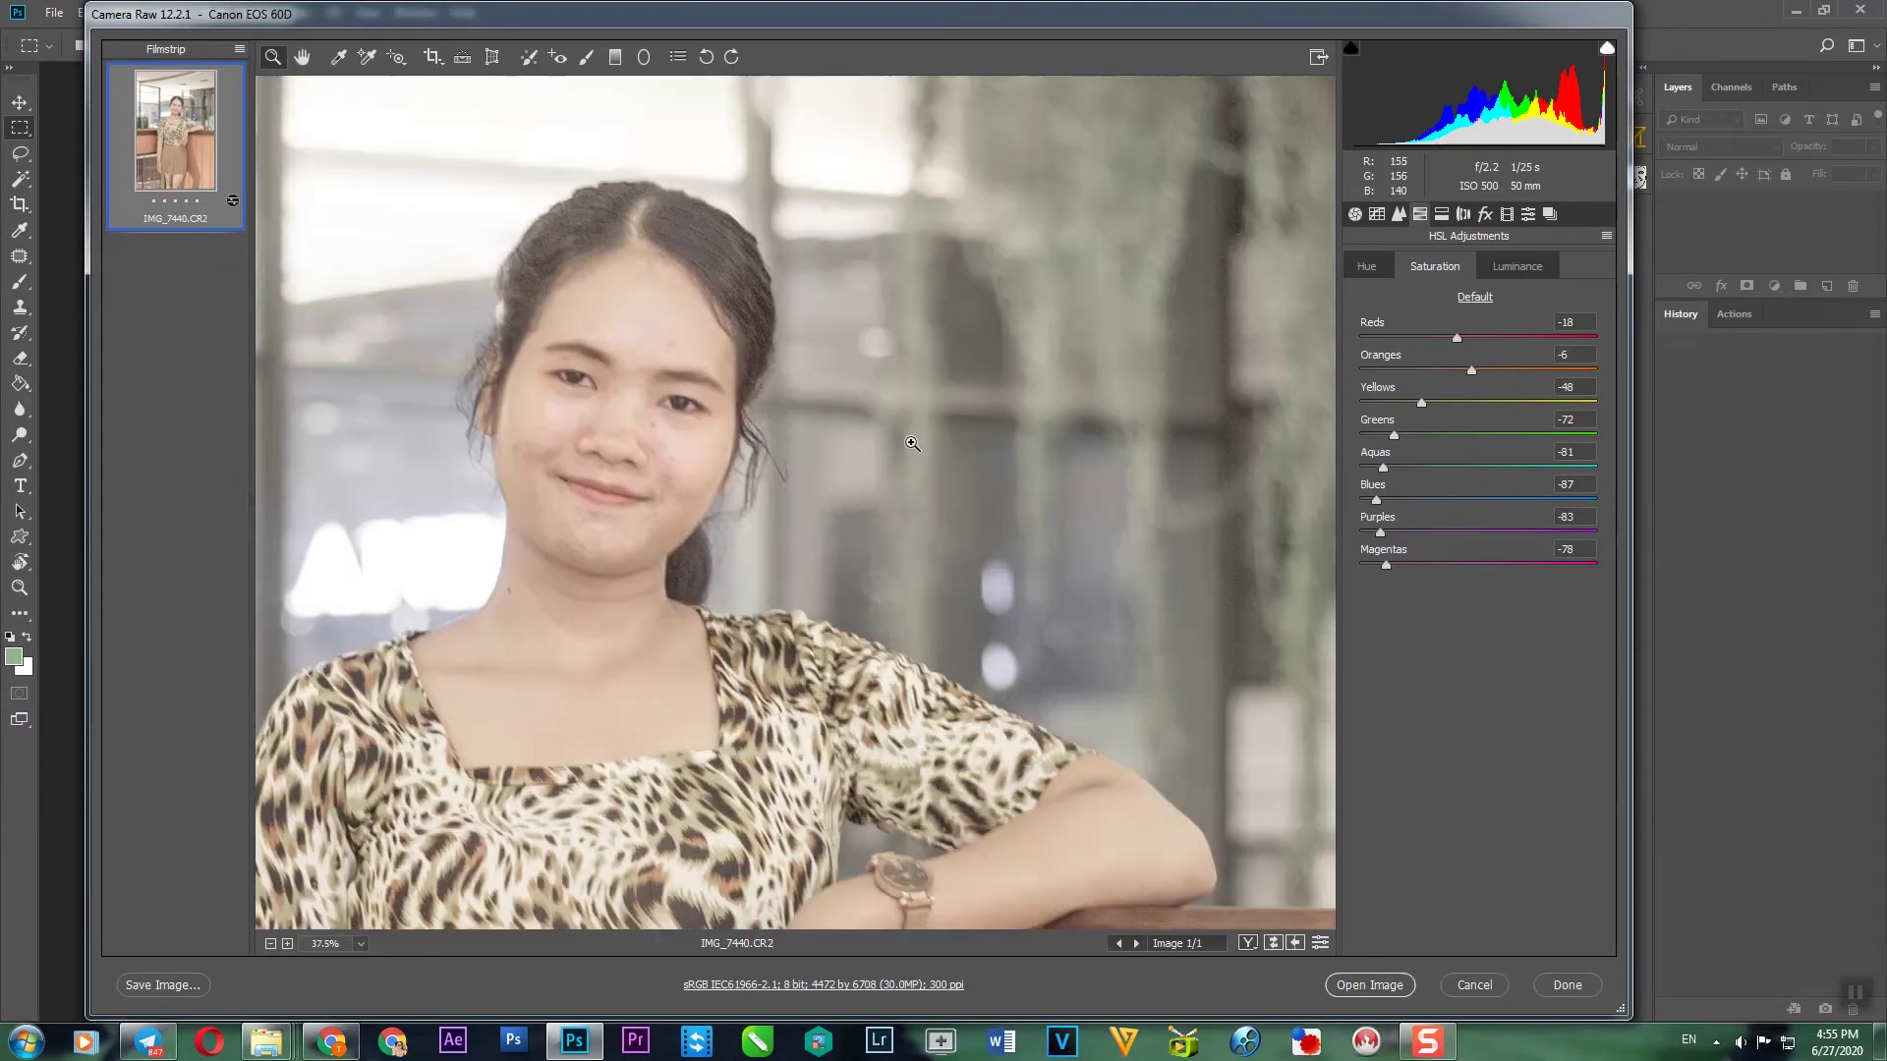
pyautogui.rightClick(1027, 442)
pyautogui.click(1017, 578)
pyautogui.click(1515, 268)
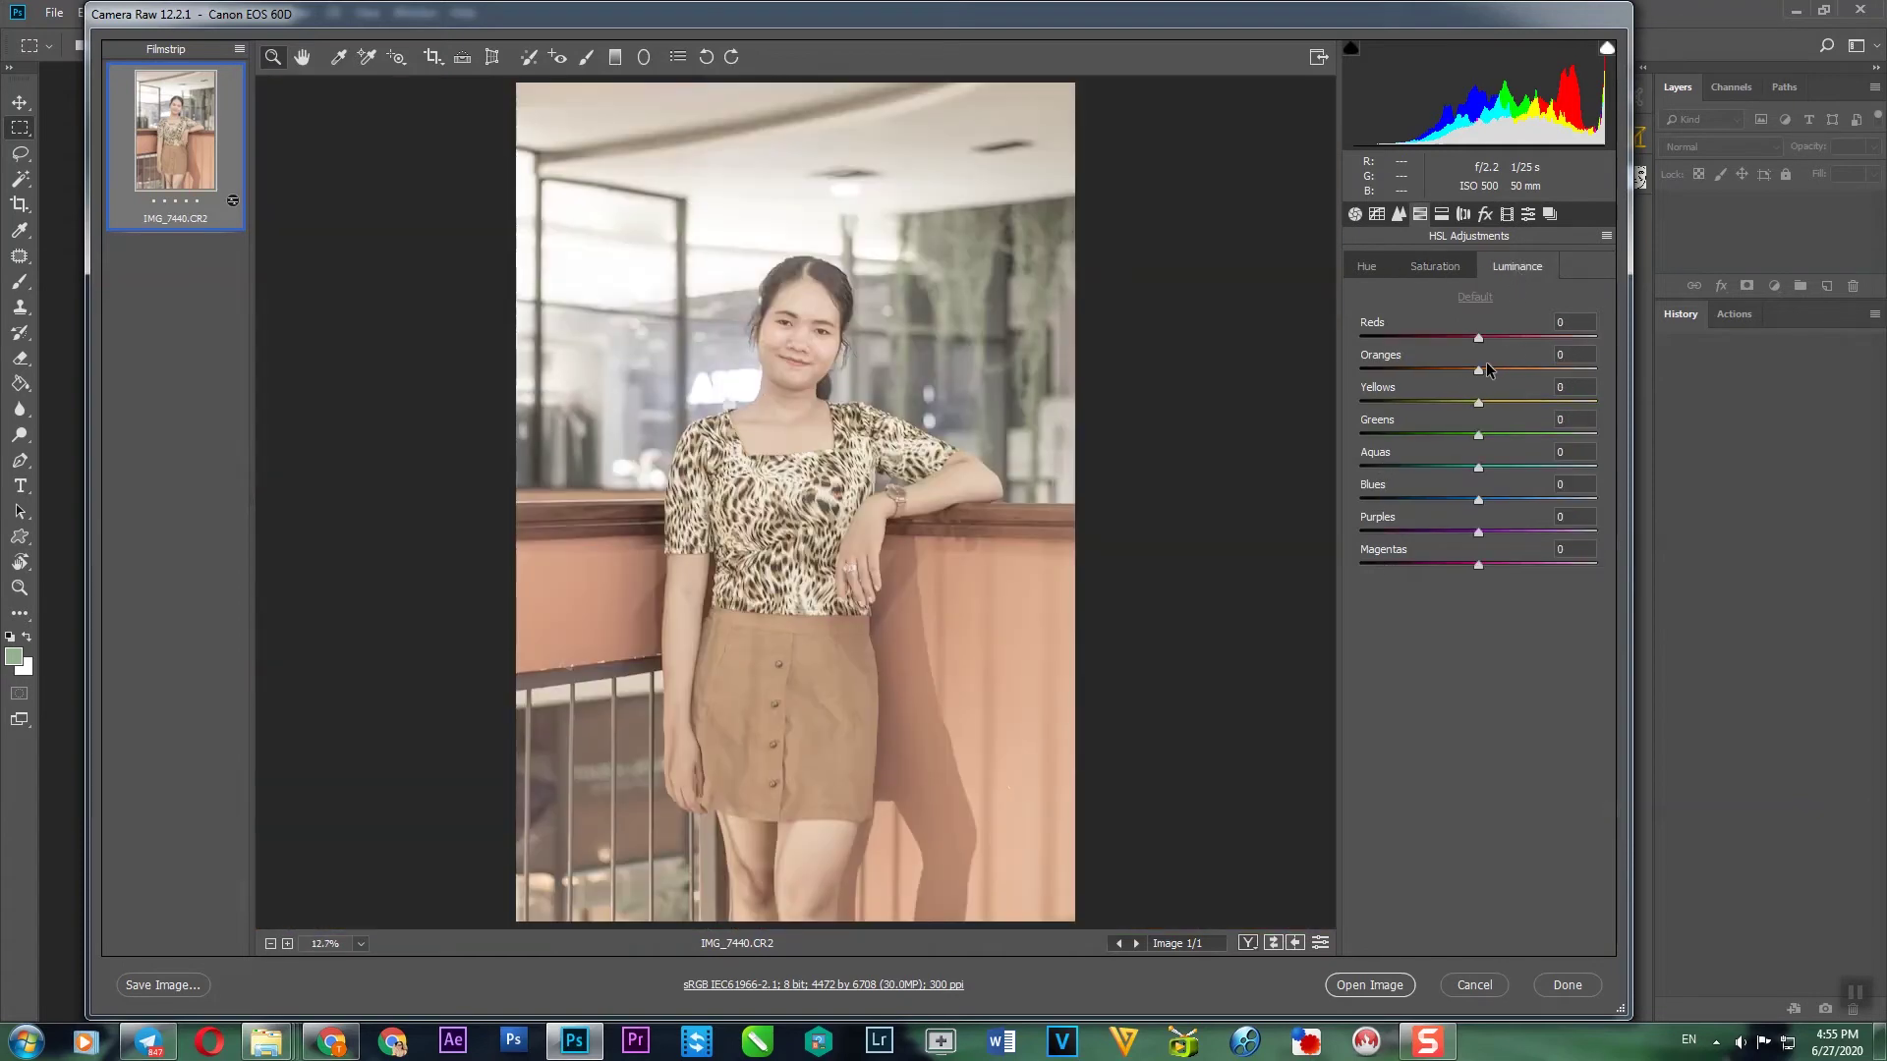
# Step: Brighten Oranges luminance to +12 and raise the Oranges saturation
pyautogui.moveTo(1480, 371); pyautogui.dragTo(1494, 379)
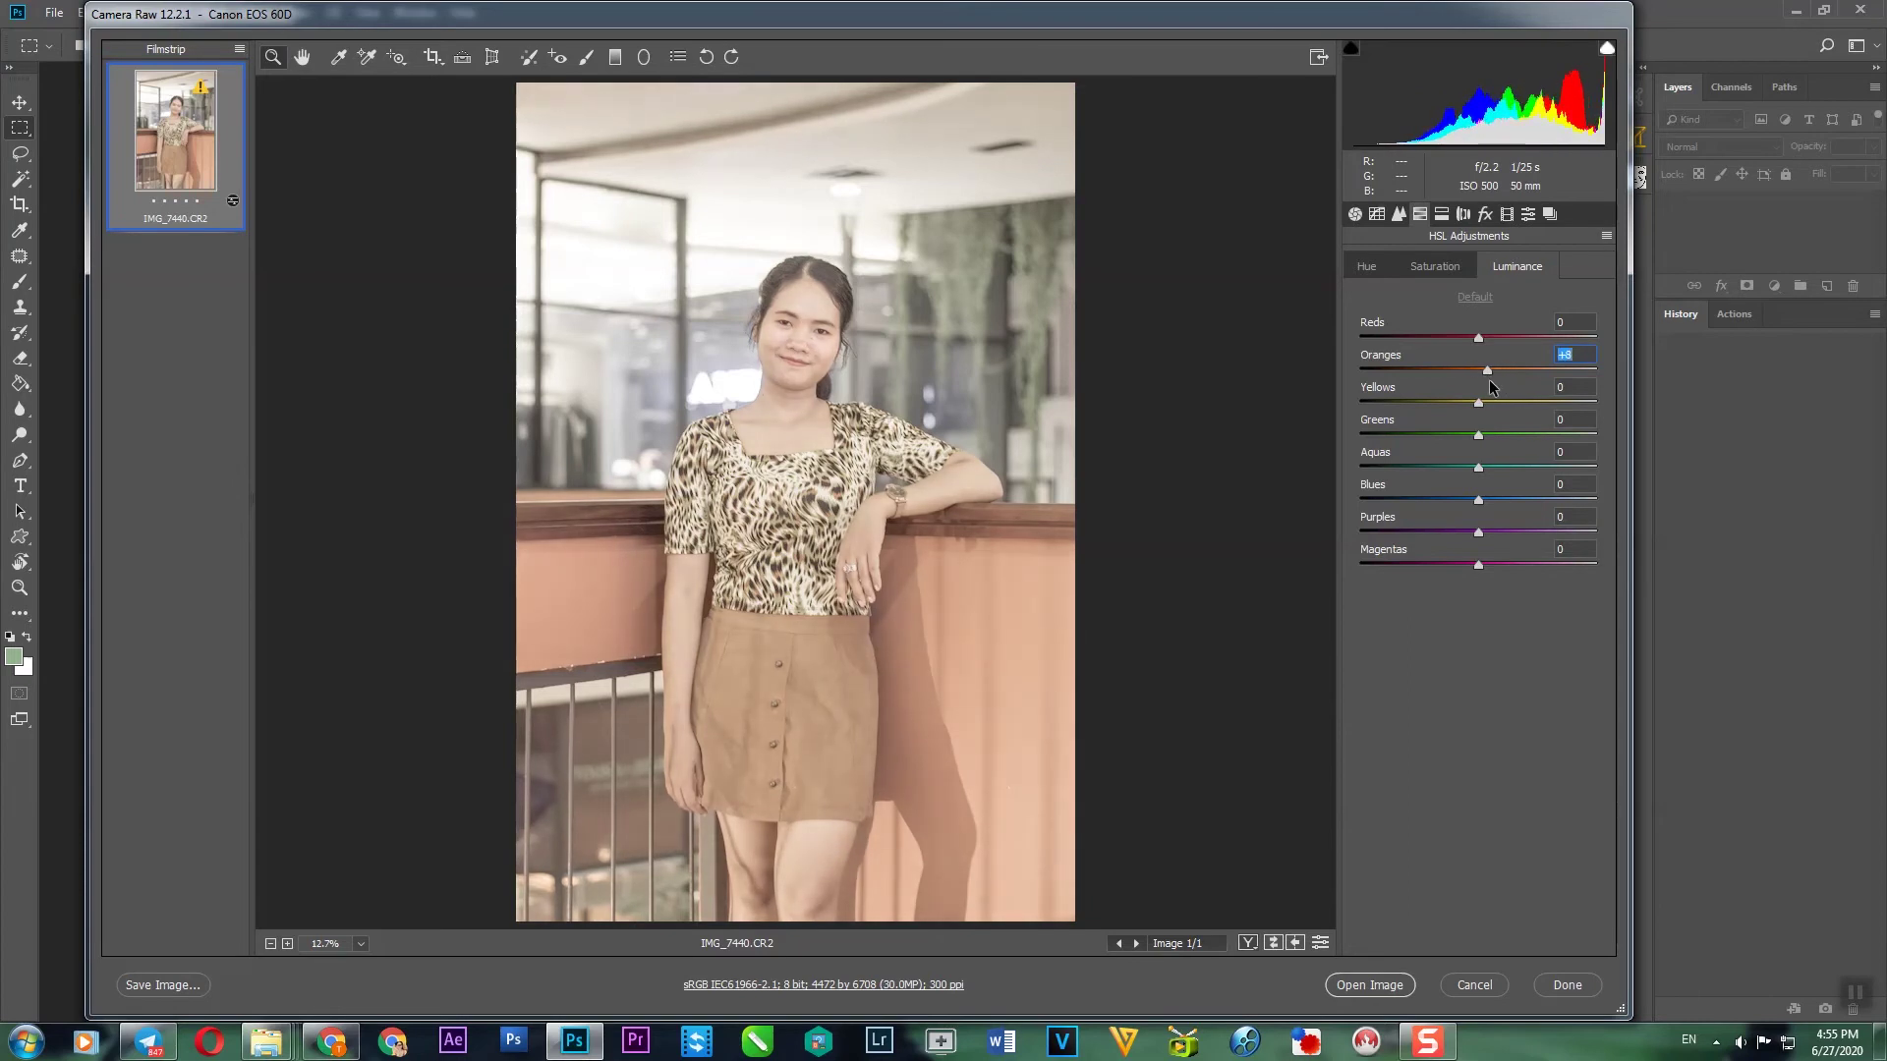
pyautogui.click(1443, 277)
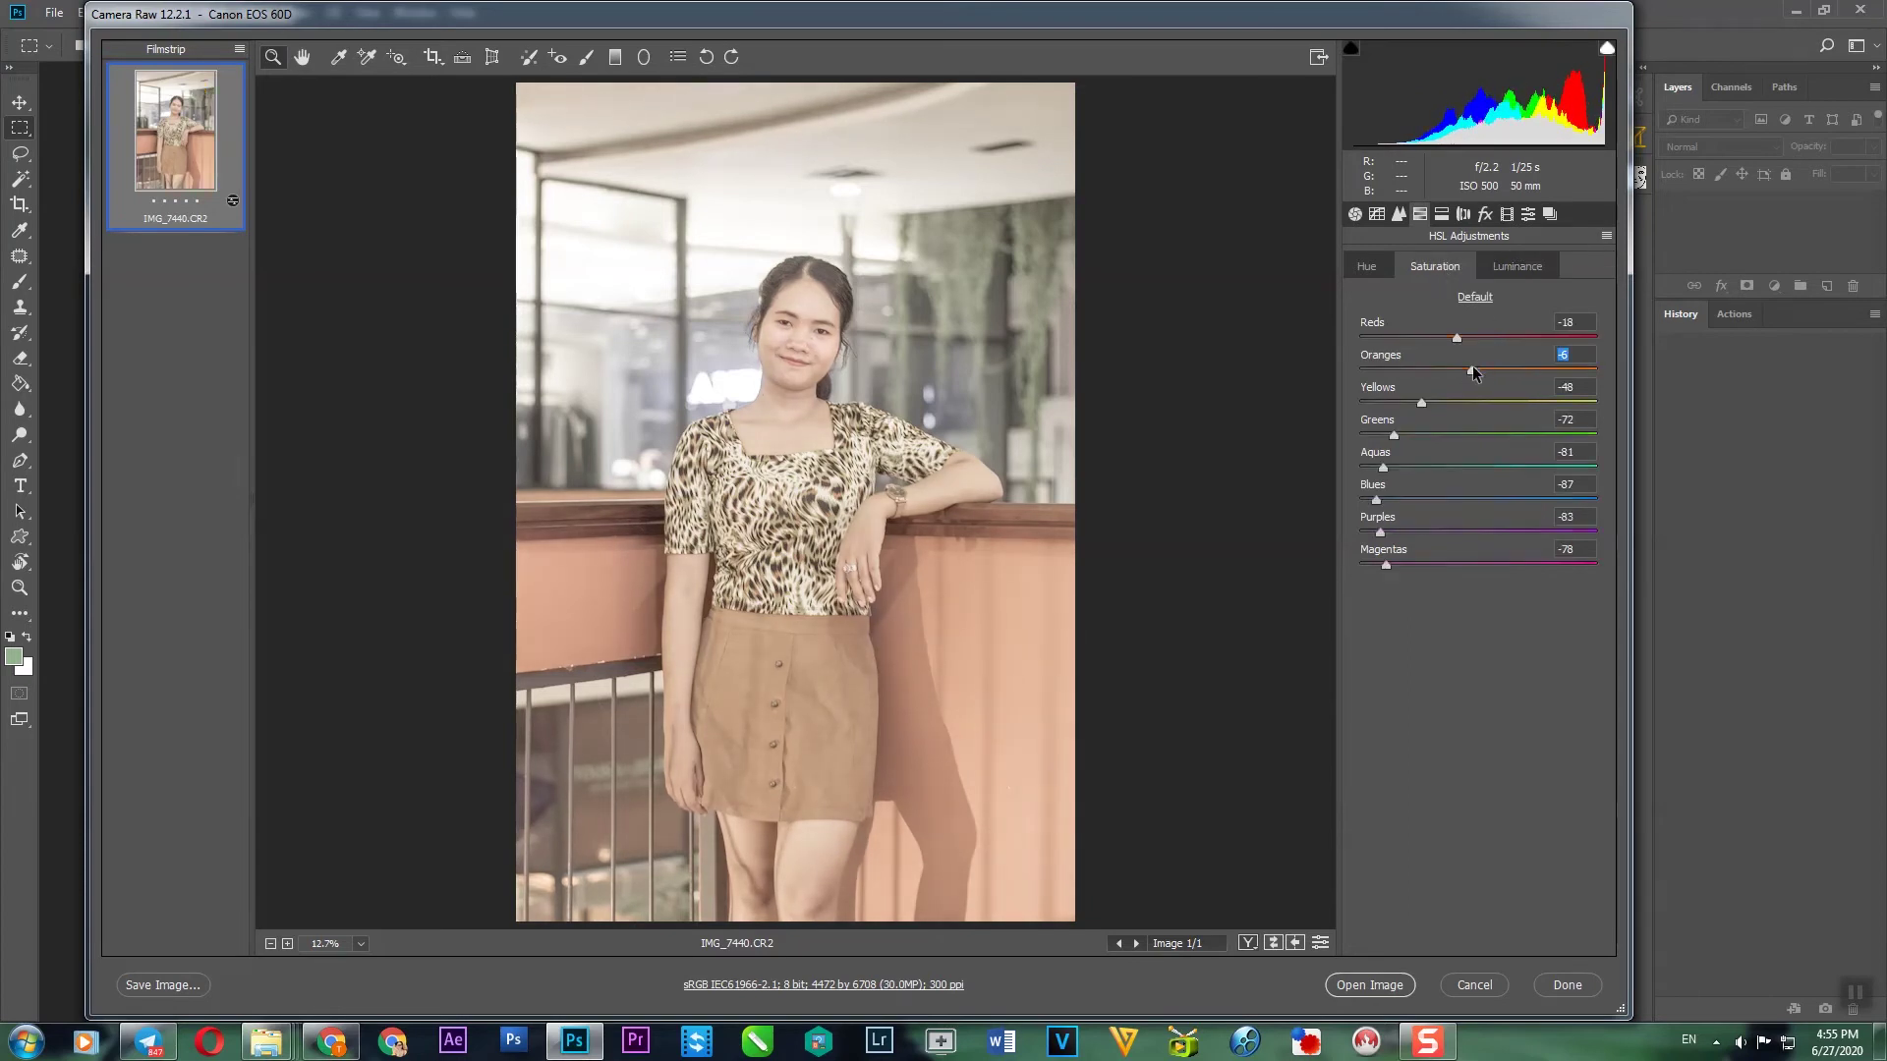
pyautogui.moveTo(1472, 368); pyautogui.dragTo(1496, 371)
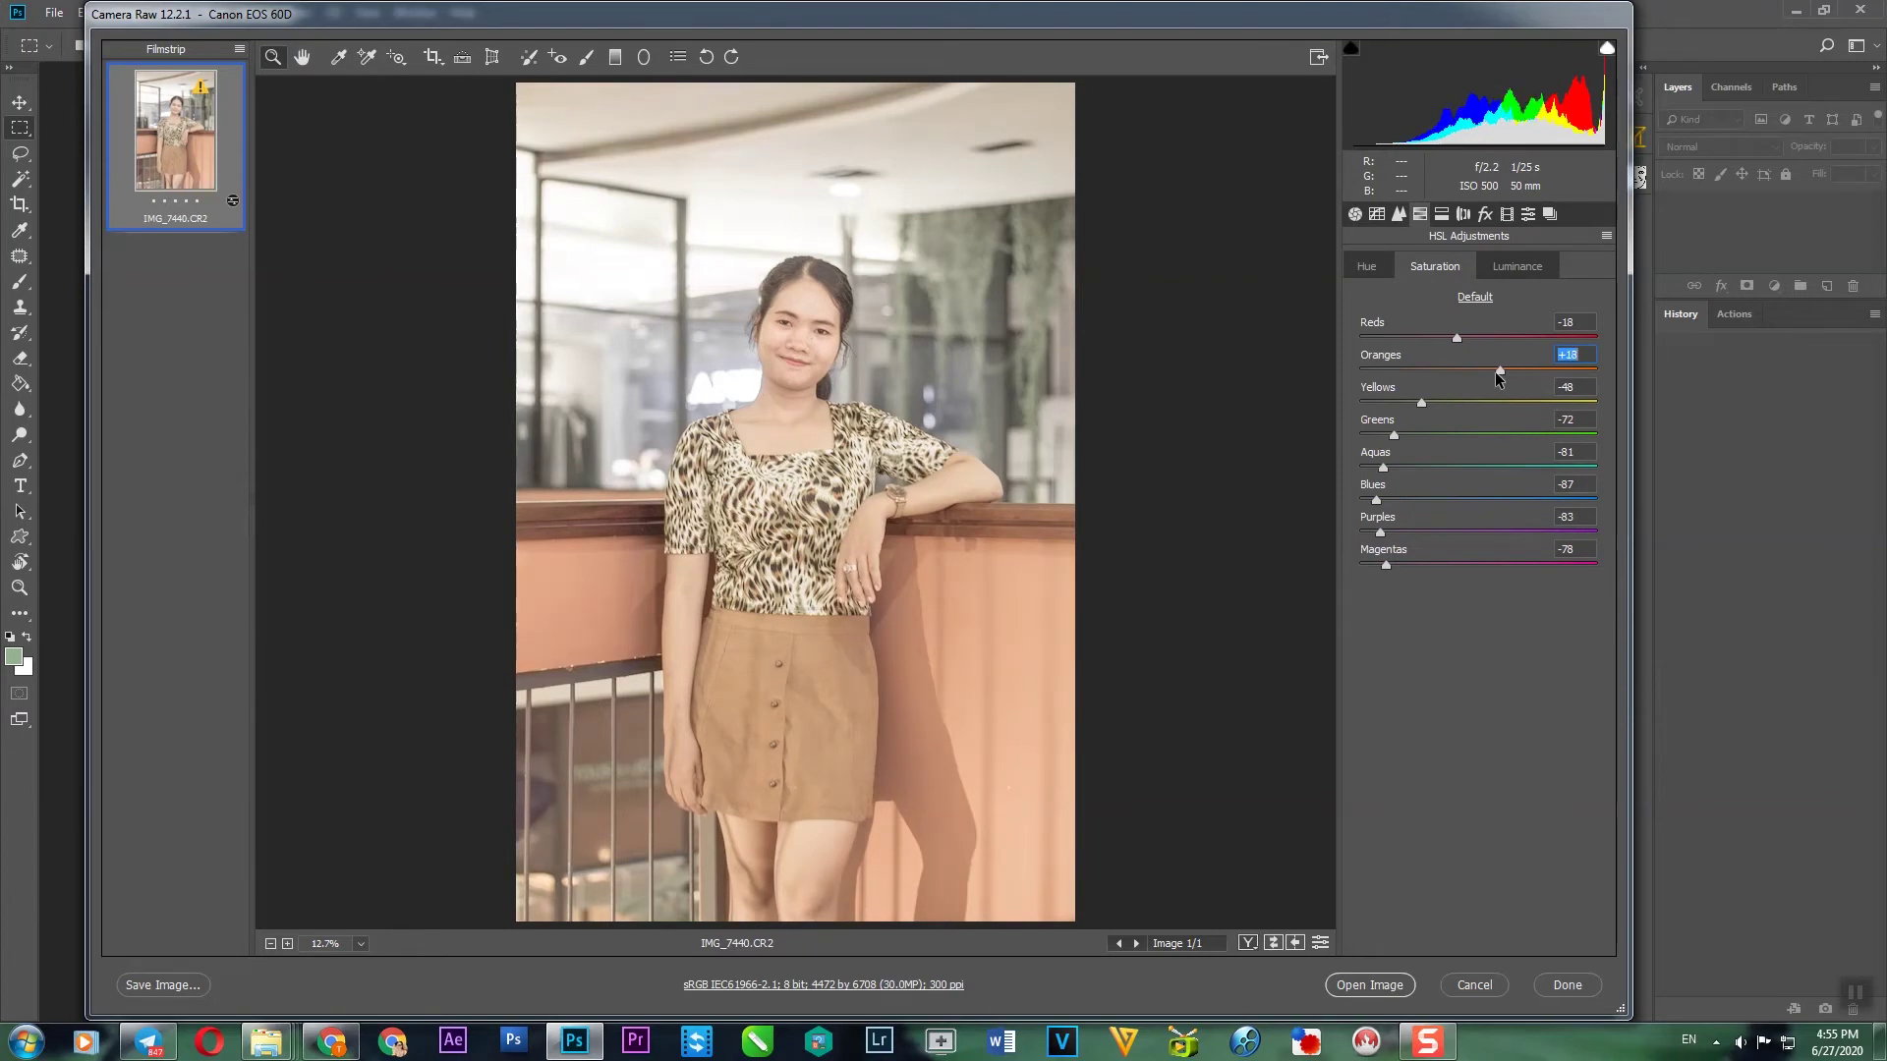
pyautogui.click(1508, 266)
# Step: Set luminance Yellows +3, Greens +6, Aquas +8 and Blues +4, then check the face
pyautogui.moveTo(1478, 403)
pyautogui.mouseDown()
pyautogui.moveTo(1514, 405)
pyautogui.moveTo(1474, 408)
pyautogui.moveTo(1453, 441)
pyautogui.moveTo(1484, 445)
pyautogui.moveTo(1483, 501)
pyautogui.mouseUp()
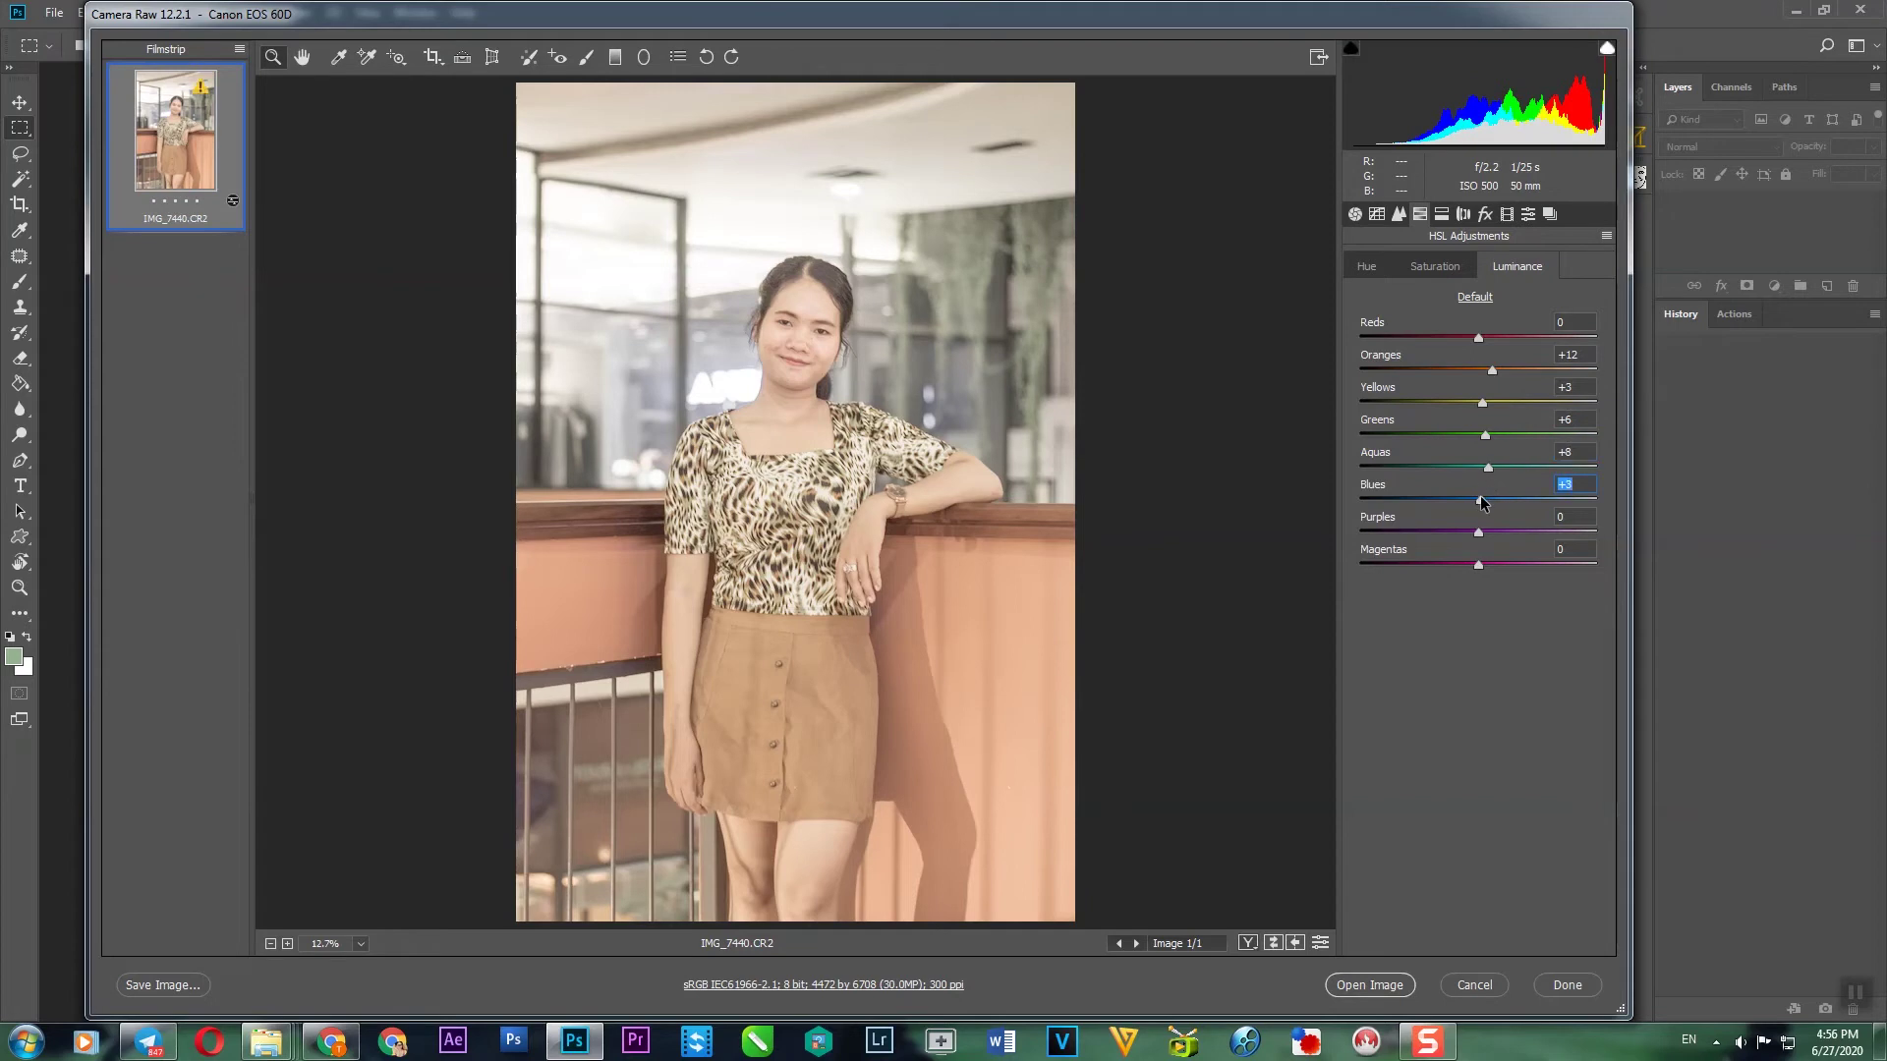
pyautogui.moveTo(700, 242); pyautogui.dragTo(1002, 564)
pyautogui.moveTo(362, 227); pyautogui.dragTo(830, 617)
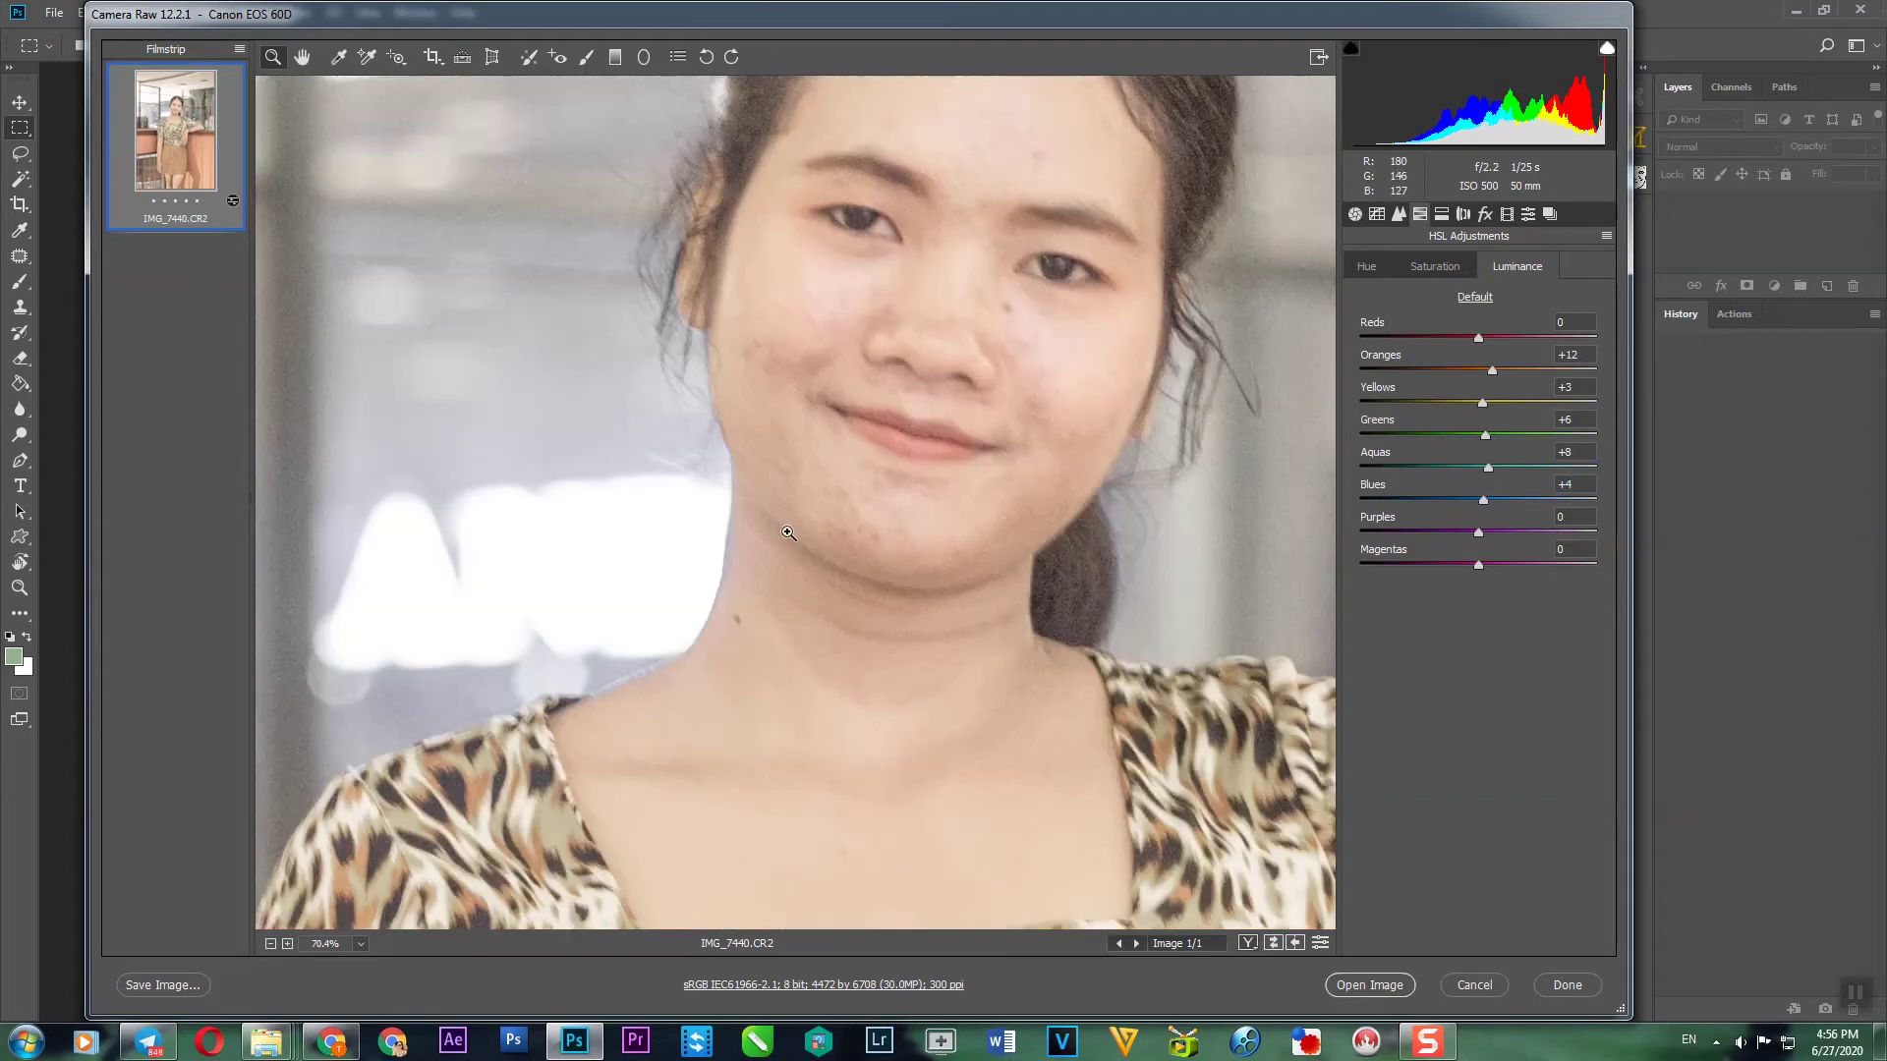
pyautogui.rightClick(834, 374)
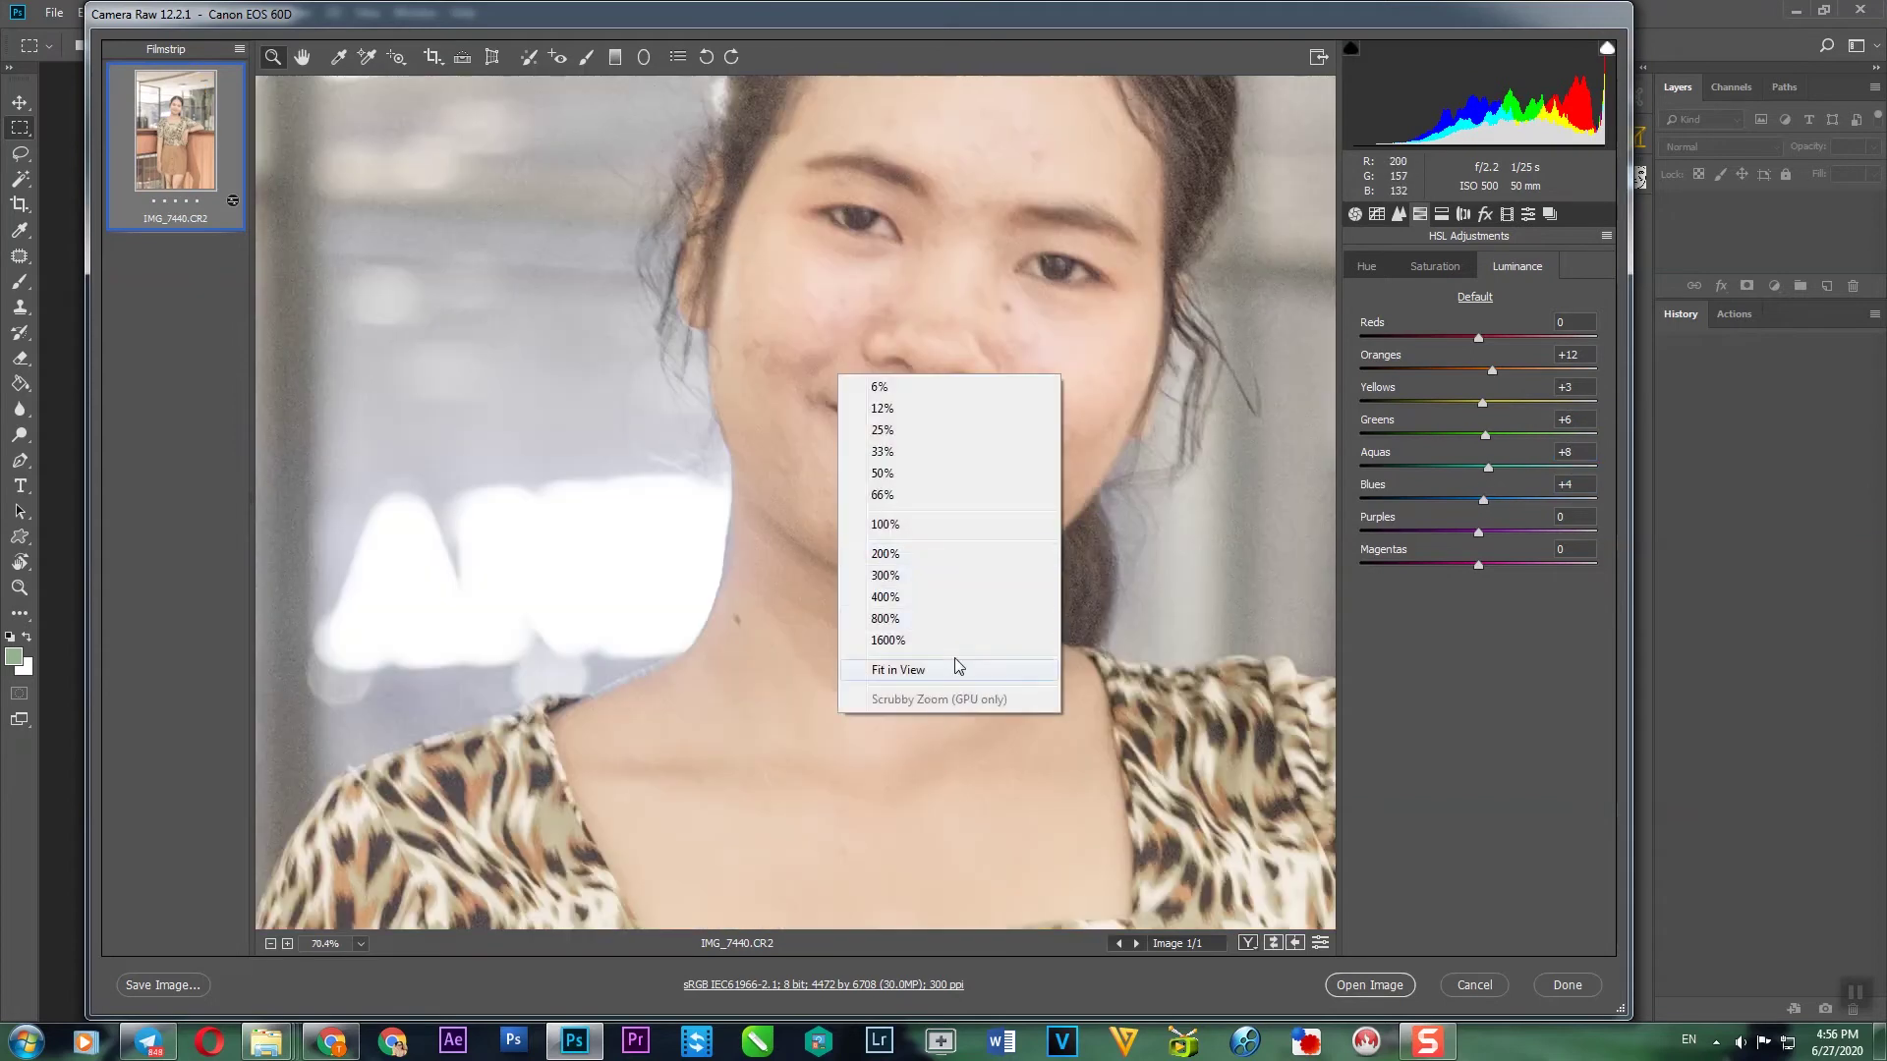
pyautogui.click(964, 668)
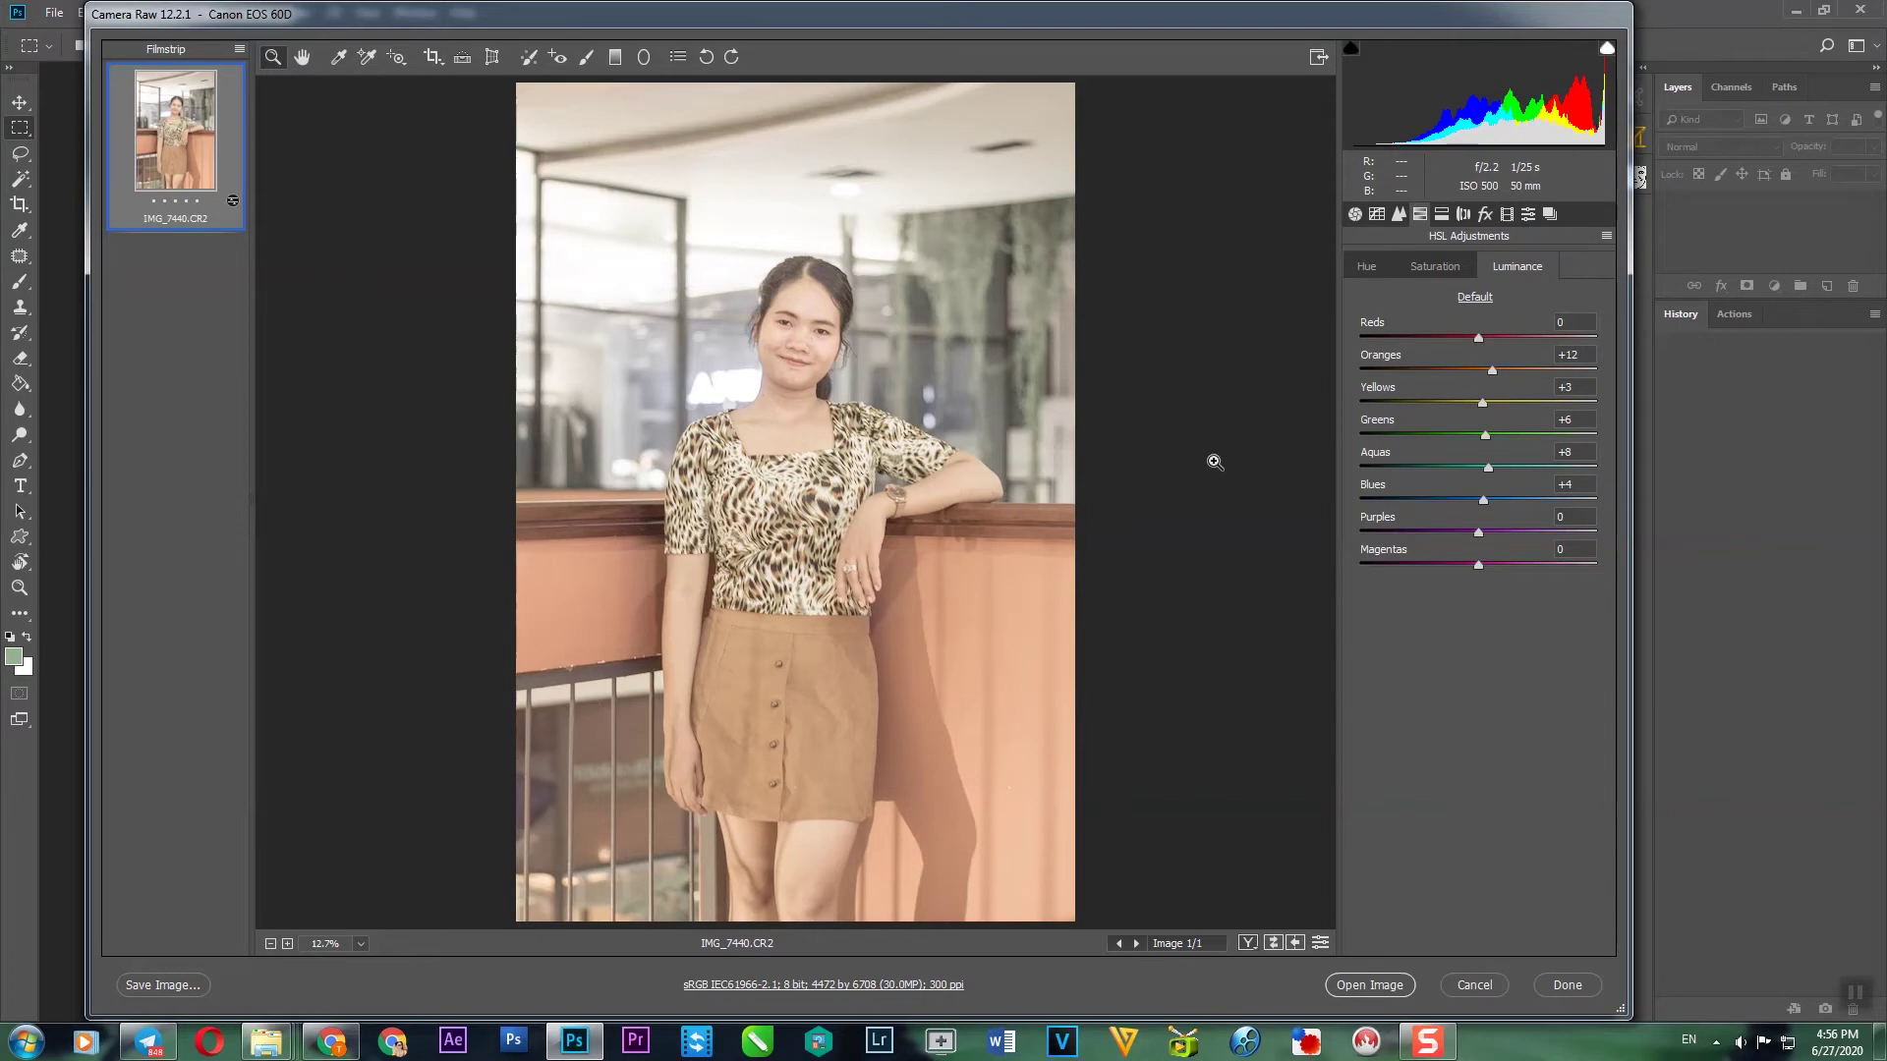
# Step: Enable lens profile corrections and set split-toning highlights to hue 225, saturation 18, shadows hue 90
pyautogui.click(1463, 213)
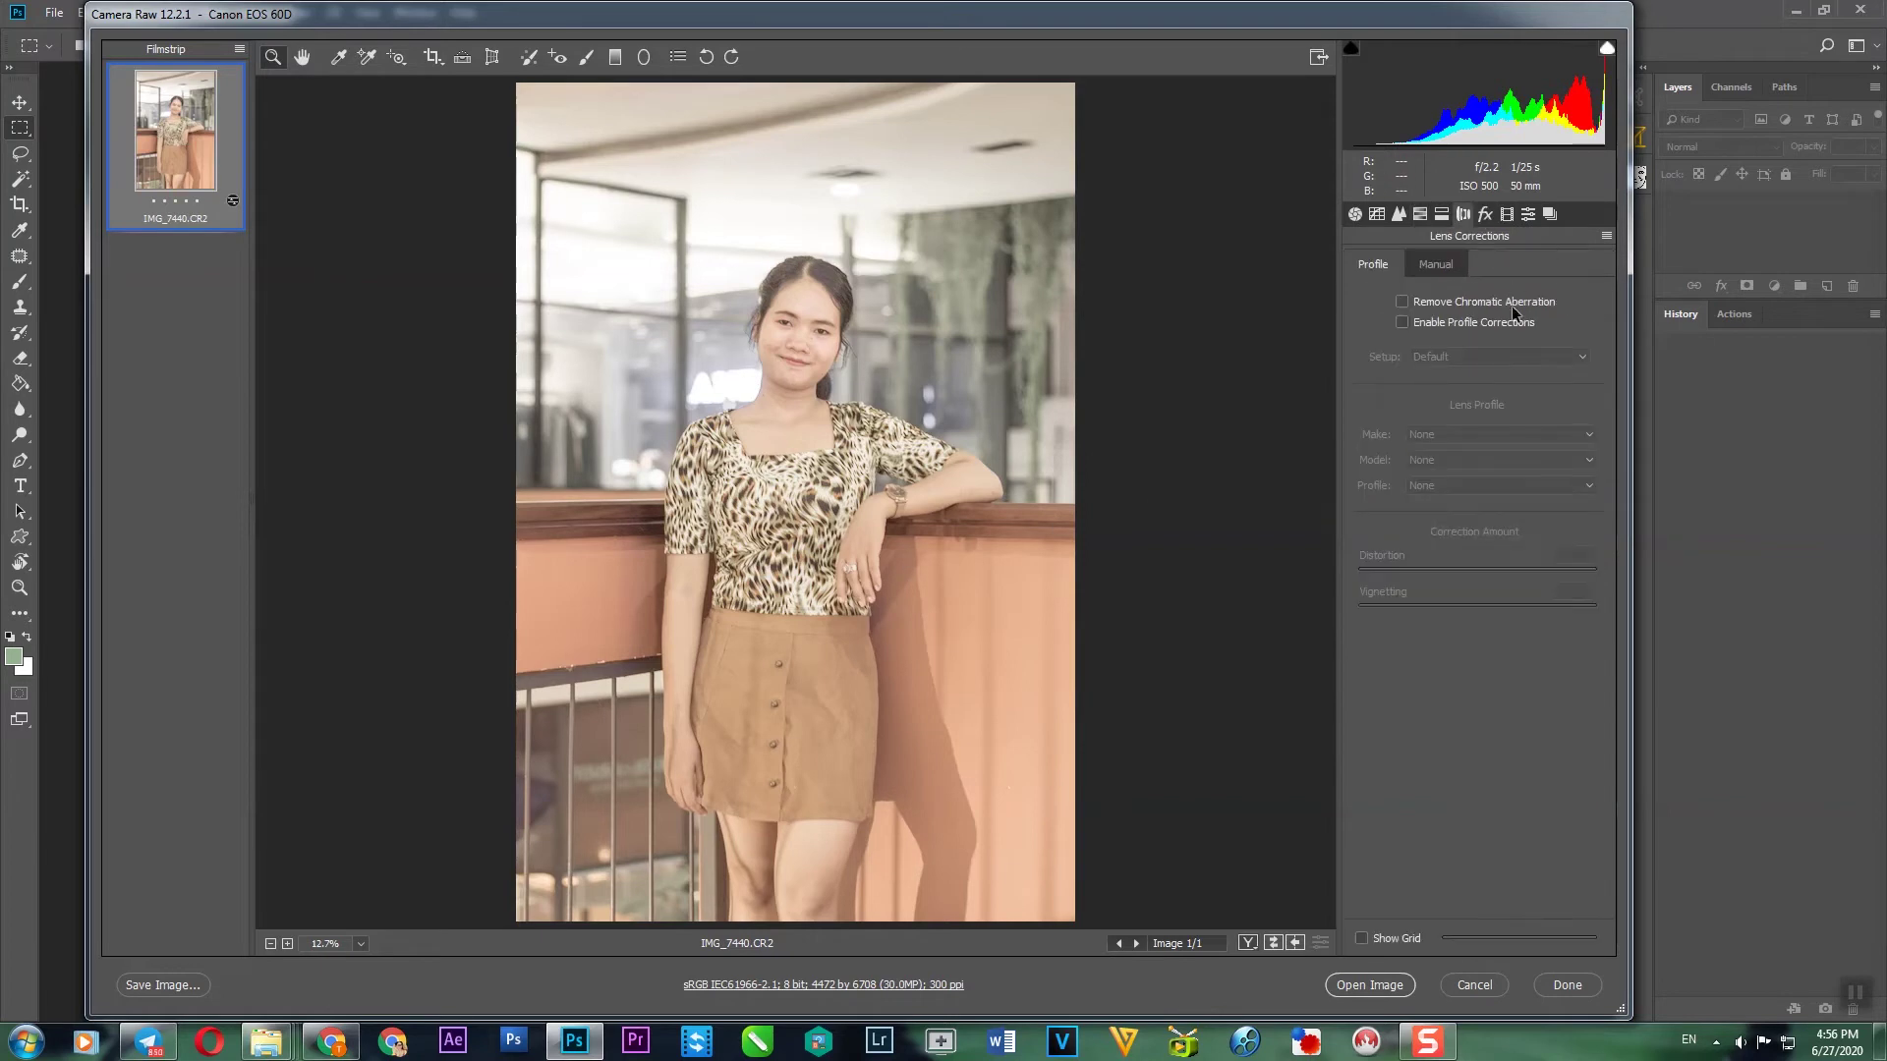
pyautogui.click(1449, 325)
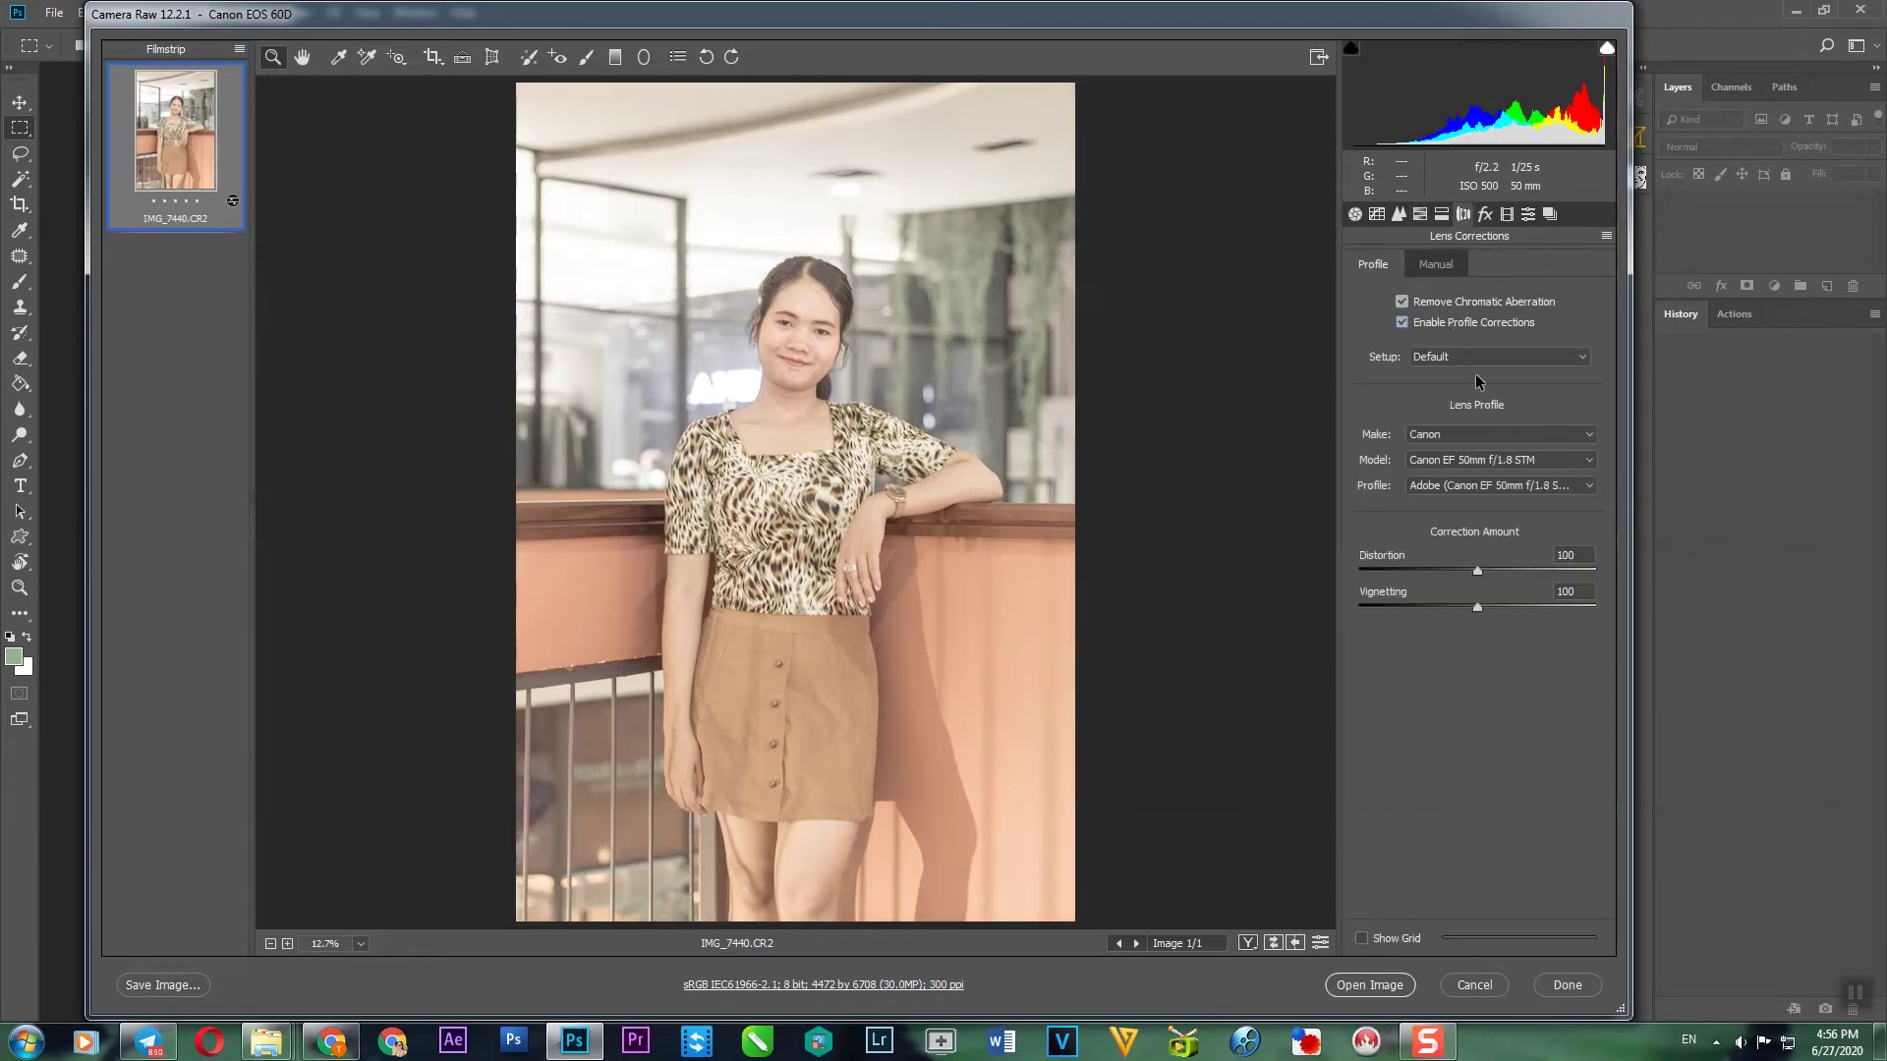
pyautogui.click(1441, 214)
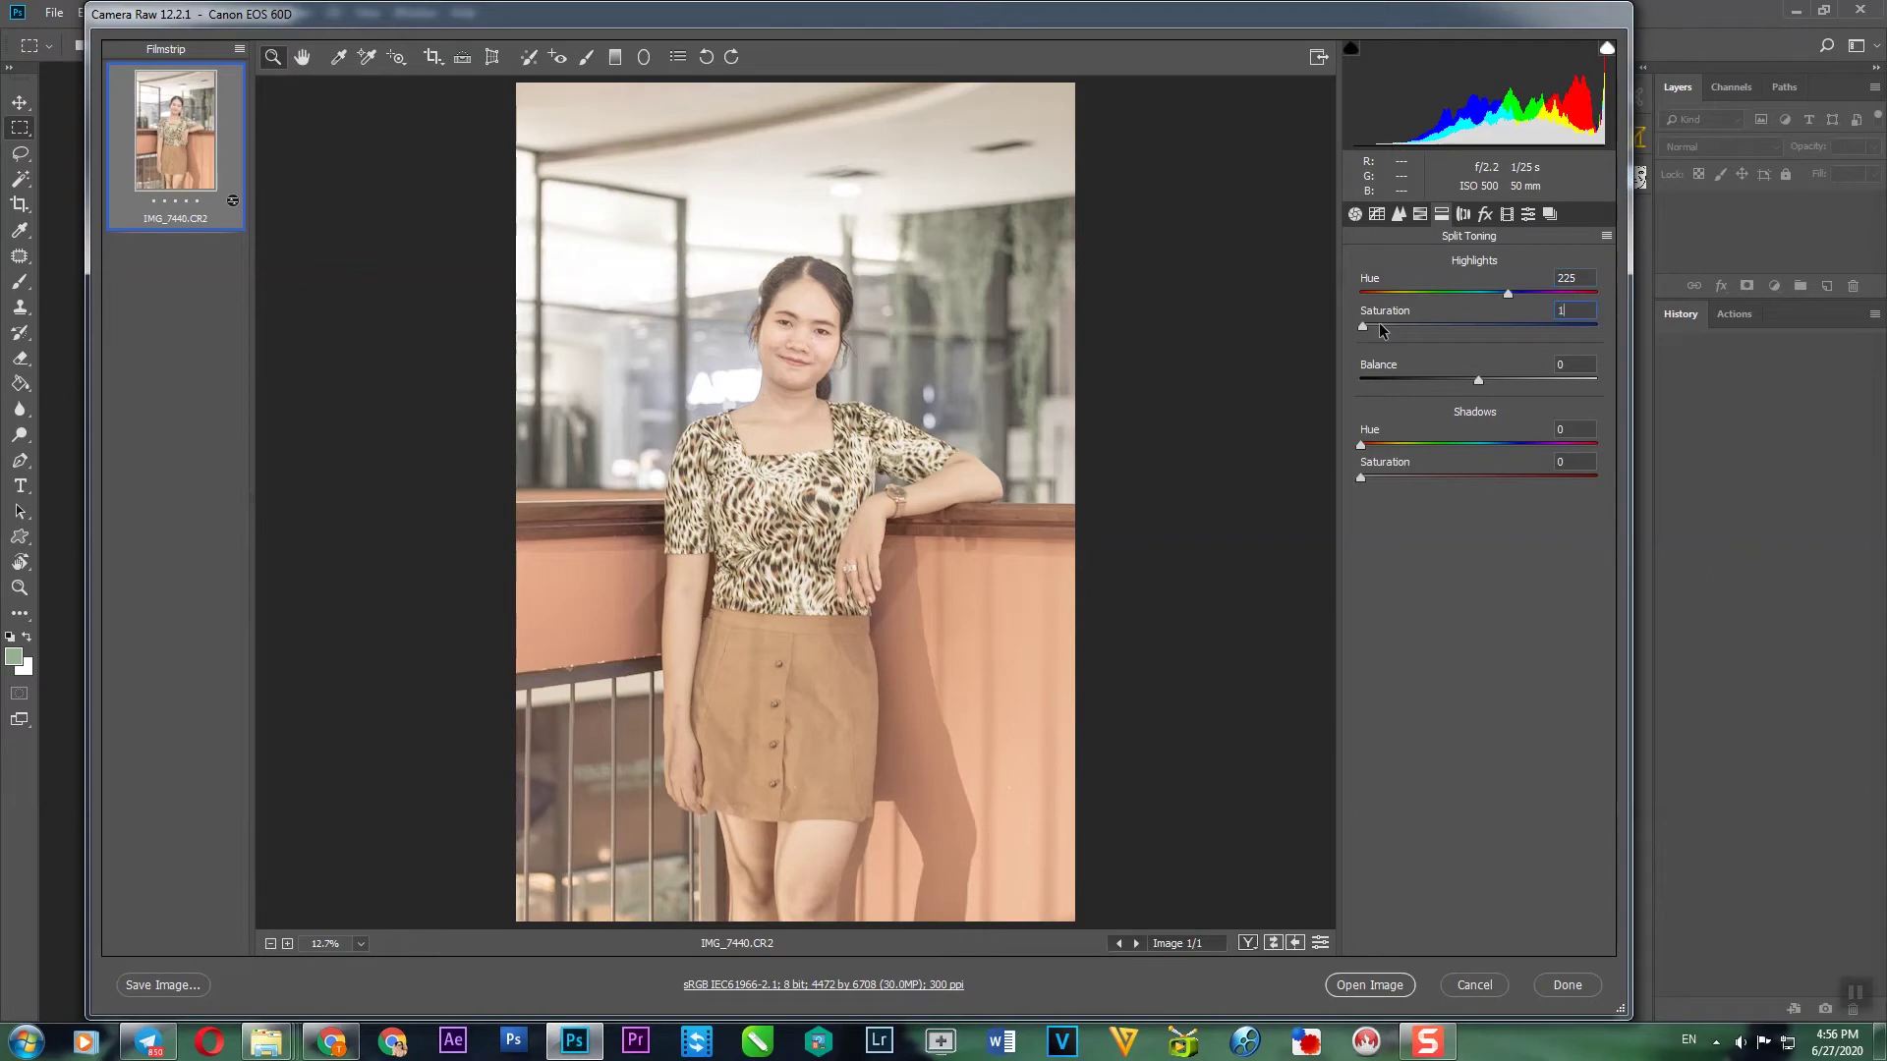
pyautogui.write('18')
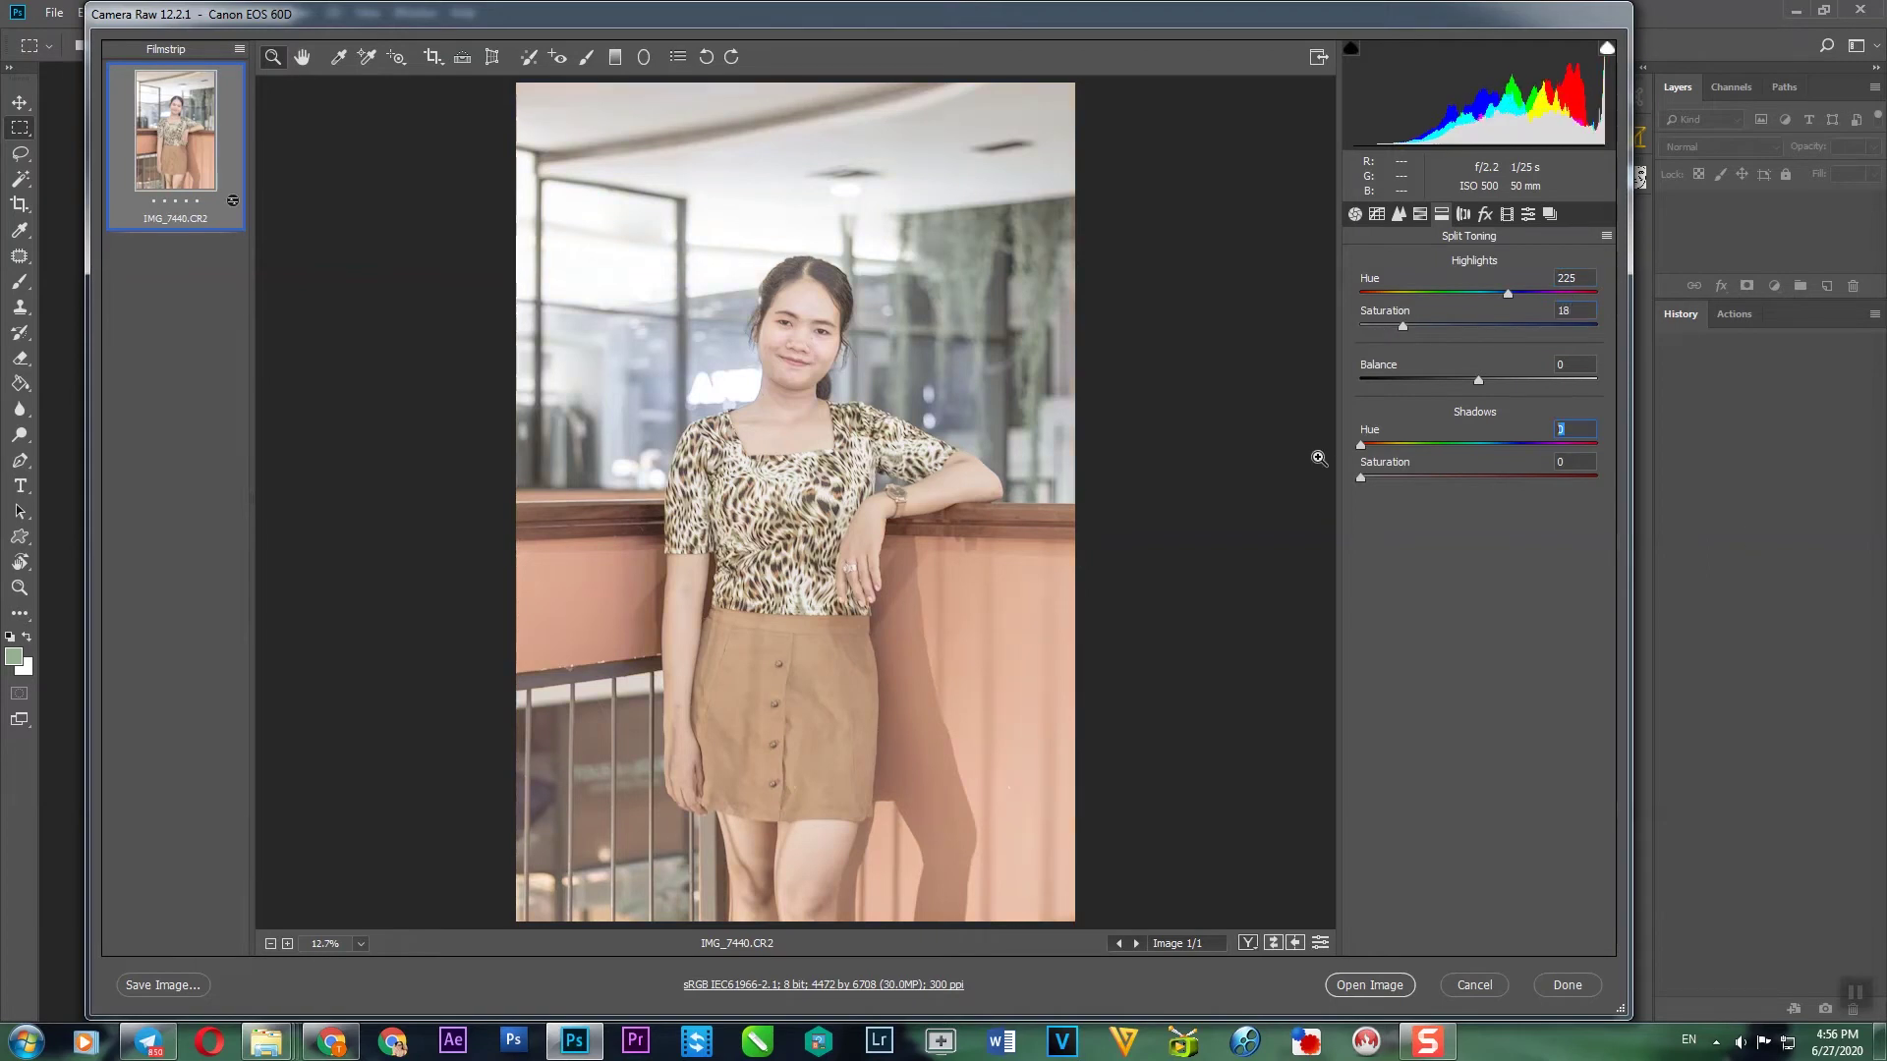
pyautogui.write('0')
pyautogui.press('Tab')
# Step: Enter shadow saturation 13, then lower split-toning Shadows saturation to 9 and Highlights to 12
pyautogui.write('13')
pyautogui.moveTo(764, 274); pyautogui.dragTo(983, 441)
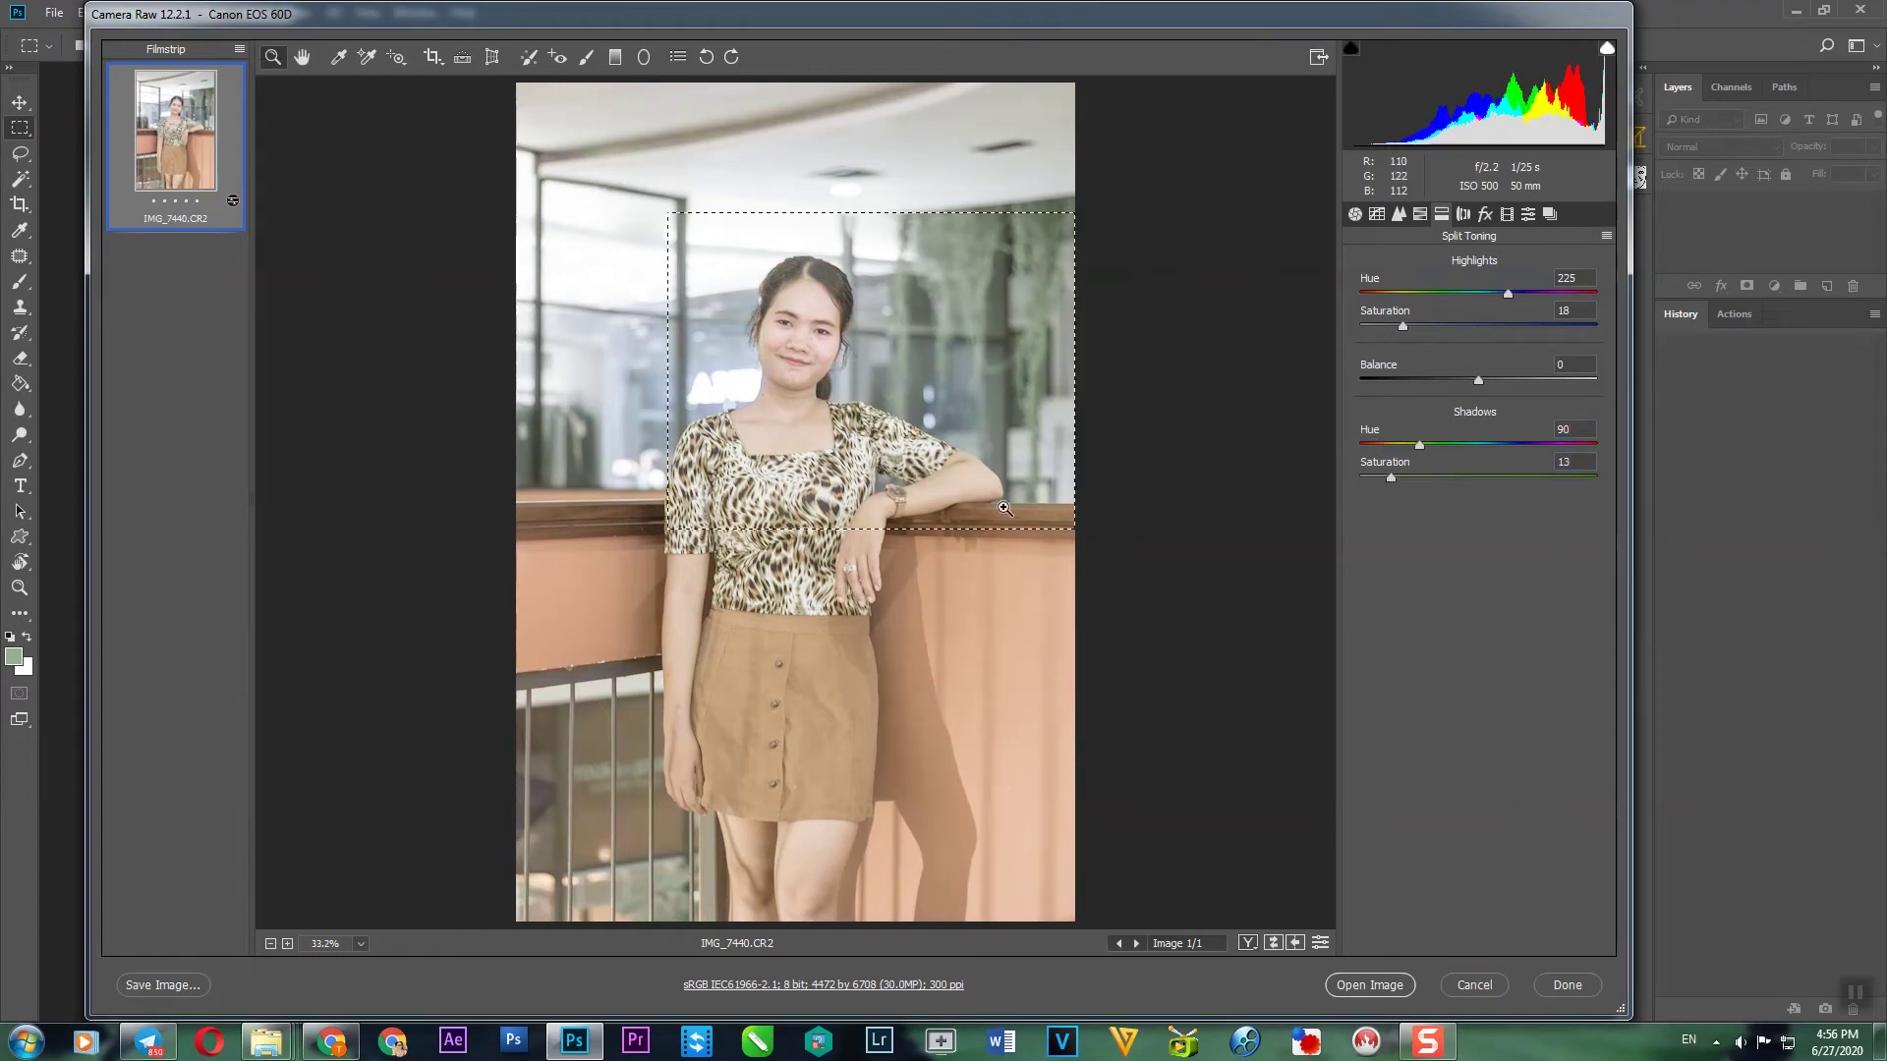
pyautogui.rightClick(973, 523)
pyautogui.click(1044, 634)
pyautogui.moveTo(799, 315)
pyautogui.mouseDown()
pyautogui.moveTo(924, 411)
pyautogui.moveTo(922, 432)
pyautogui.mouseUp()
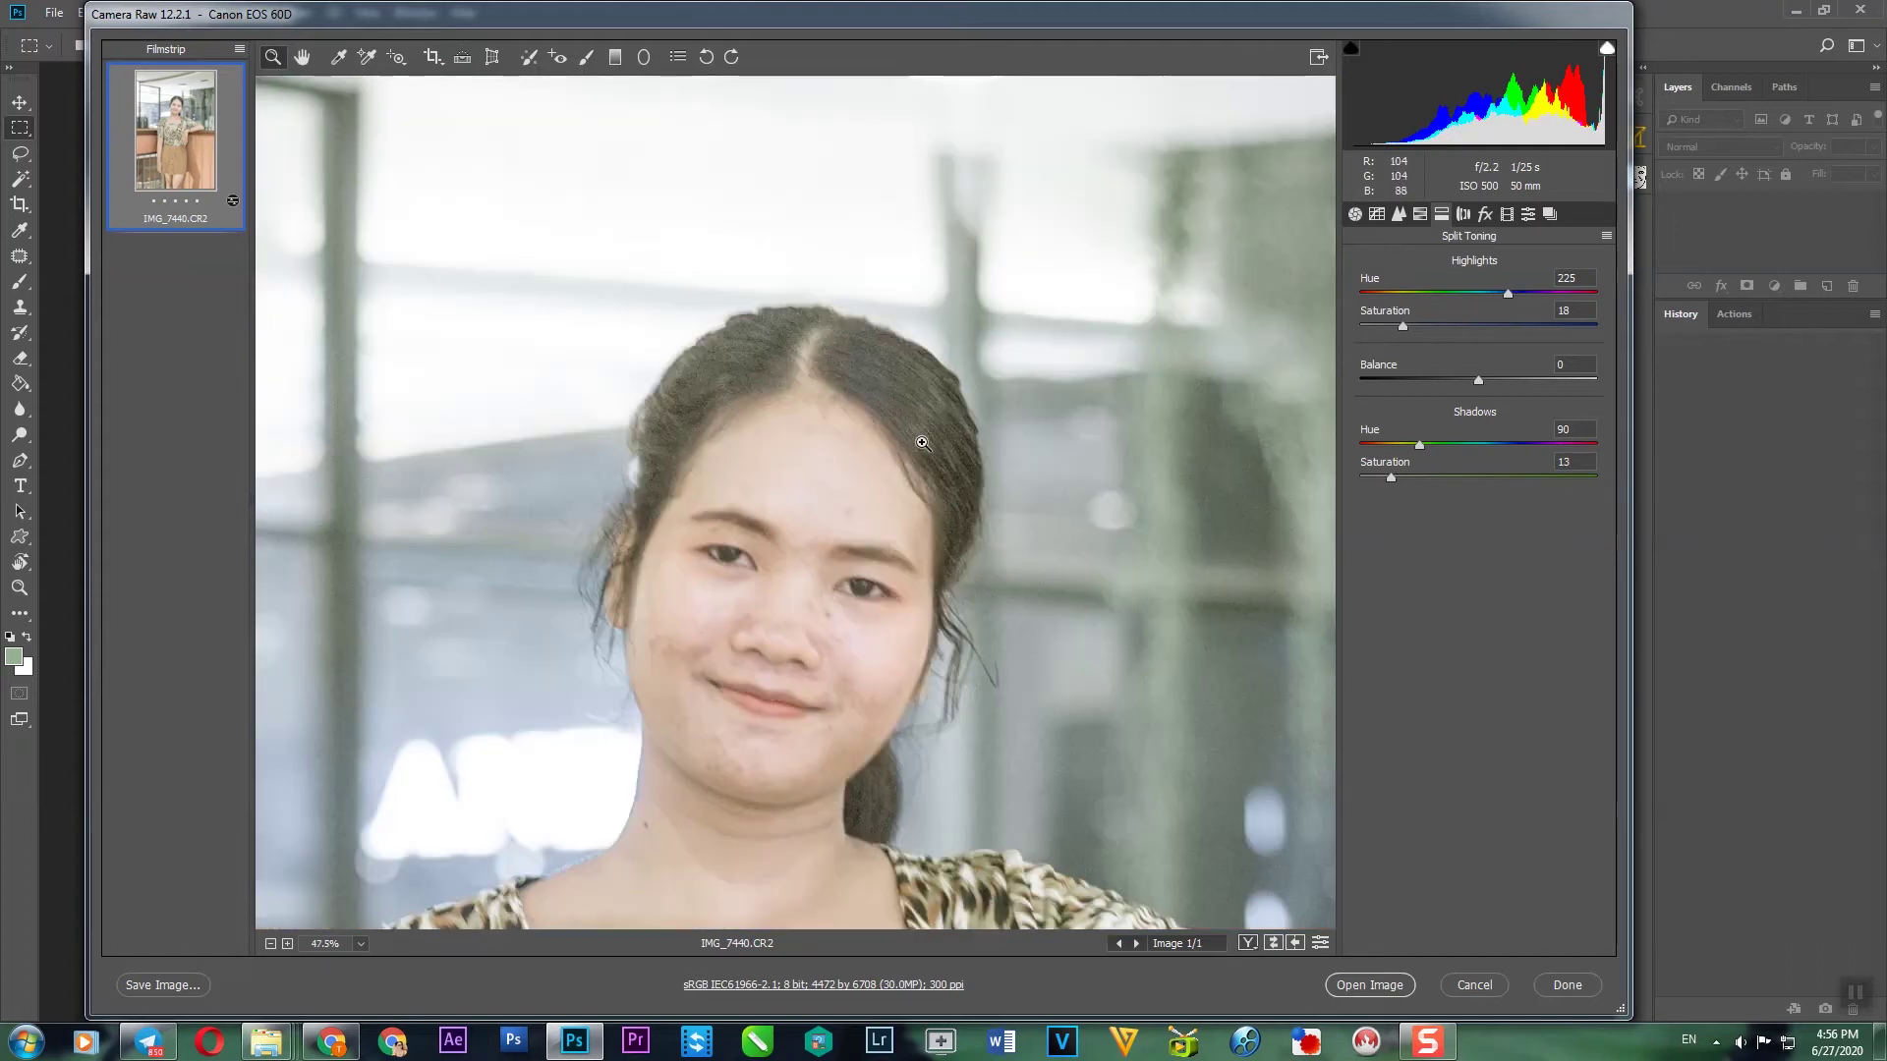
pyautogui.moveTo(1387, 476); pyautogui.dragTo(1377, 475)
pyautogui.moveTo(1400, 326); pyautogui.dragTo(1384, 326)
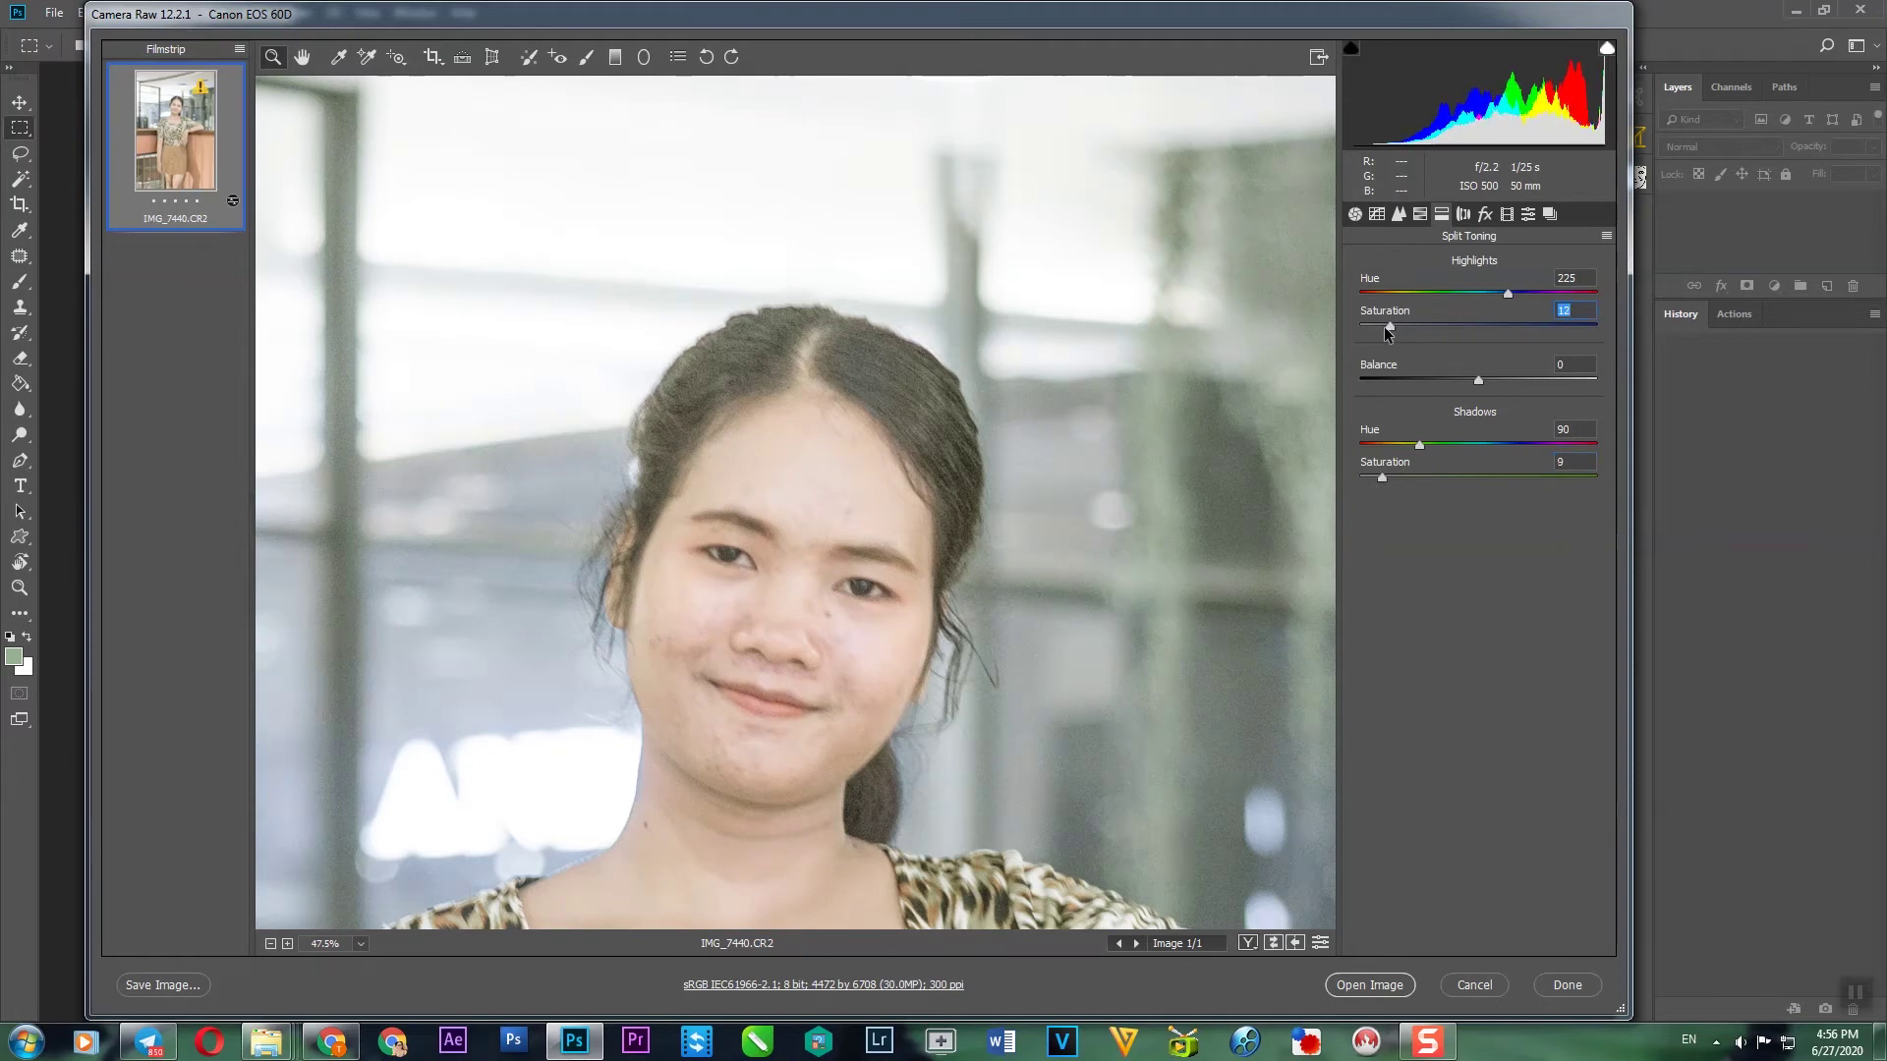
# Step: Compare the face close-up with the full photo several times to judge the toning
pyautogui.rightClick(885, 542)
pyautogui.click(949, 674)
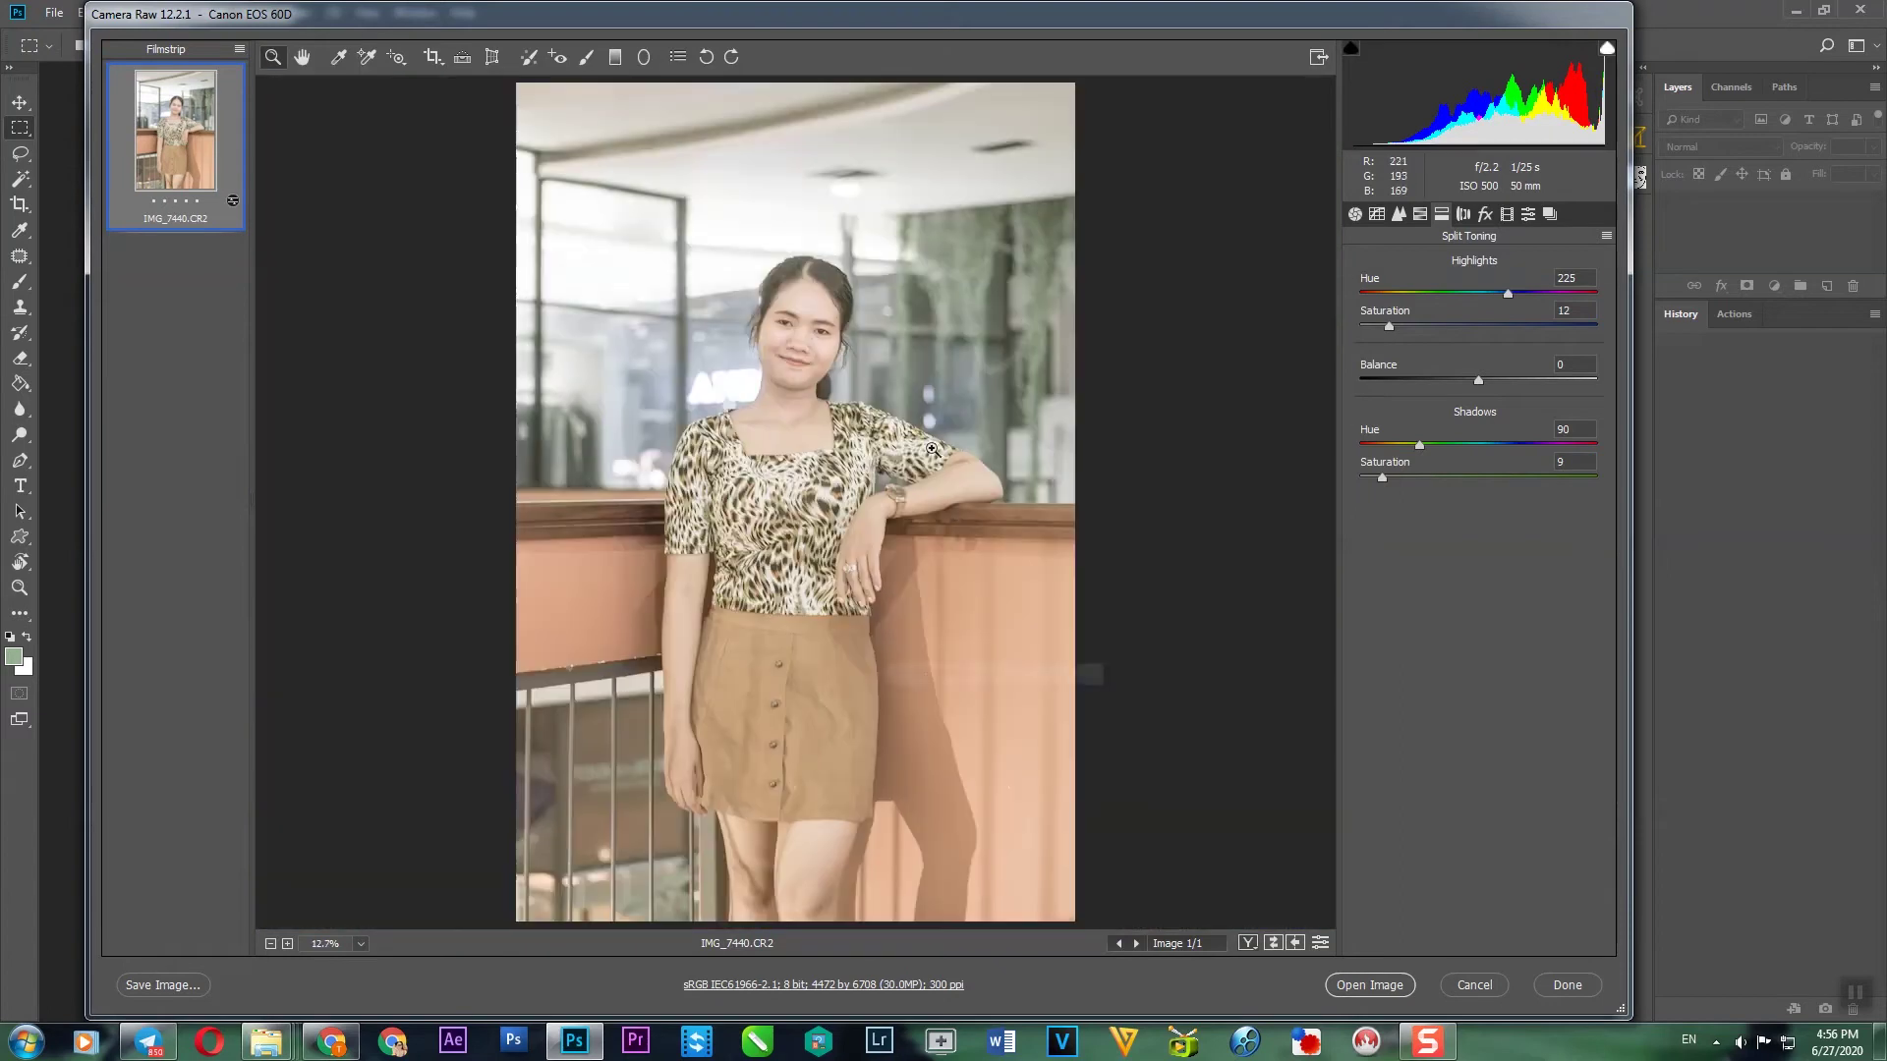
pyautogui.moveTo(685, 238); pyautogui.dragTo(1000, 492)
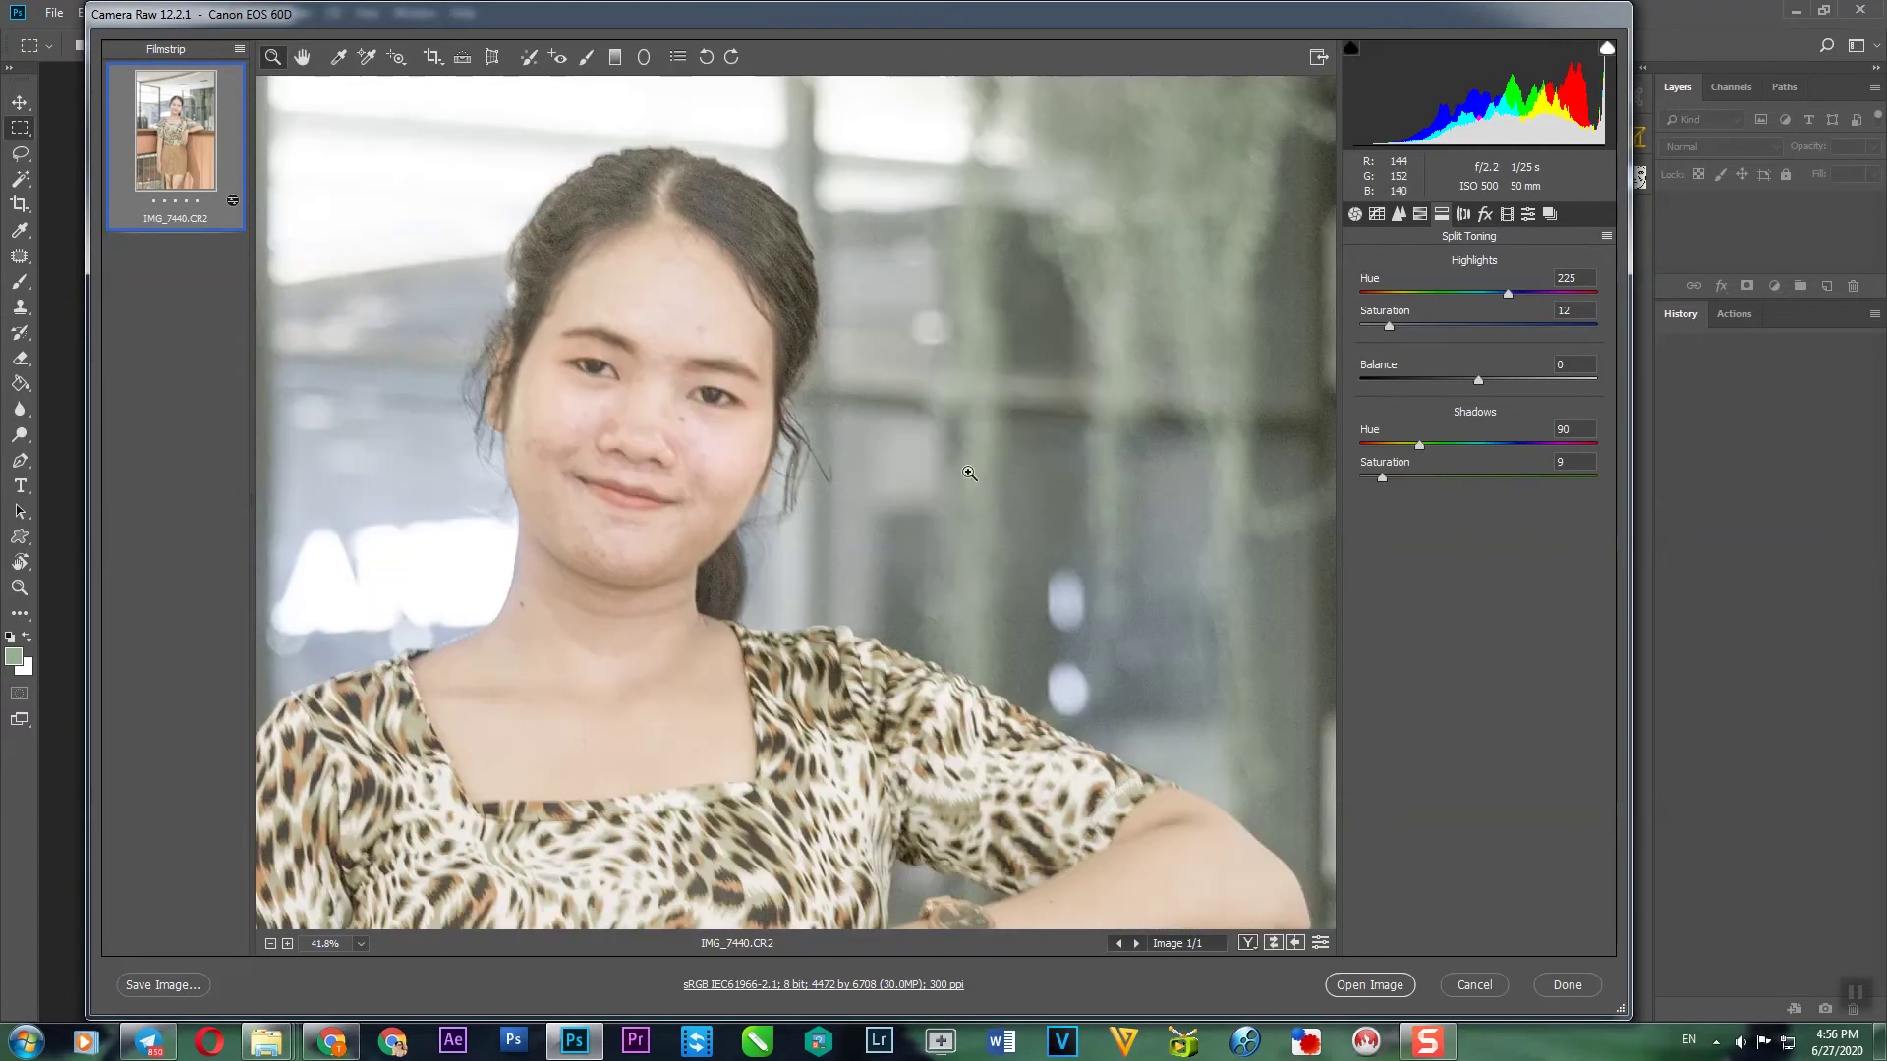
pyautogui.rightClick(971, 474)
pyautogui.click(979, 561)
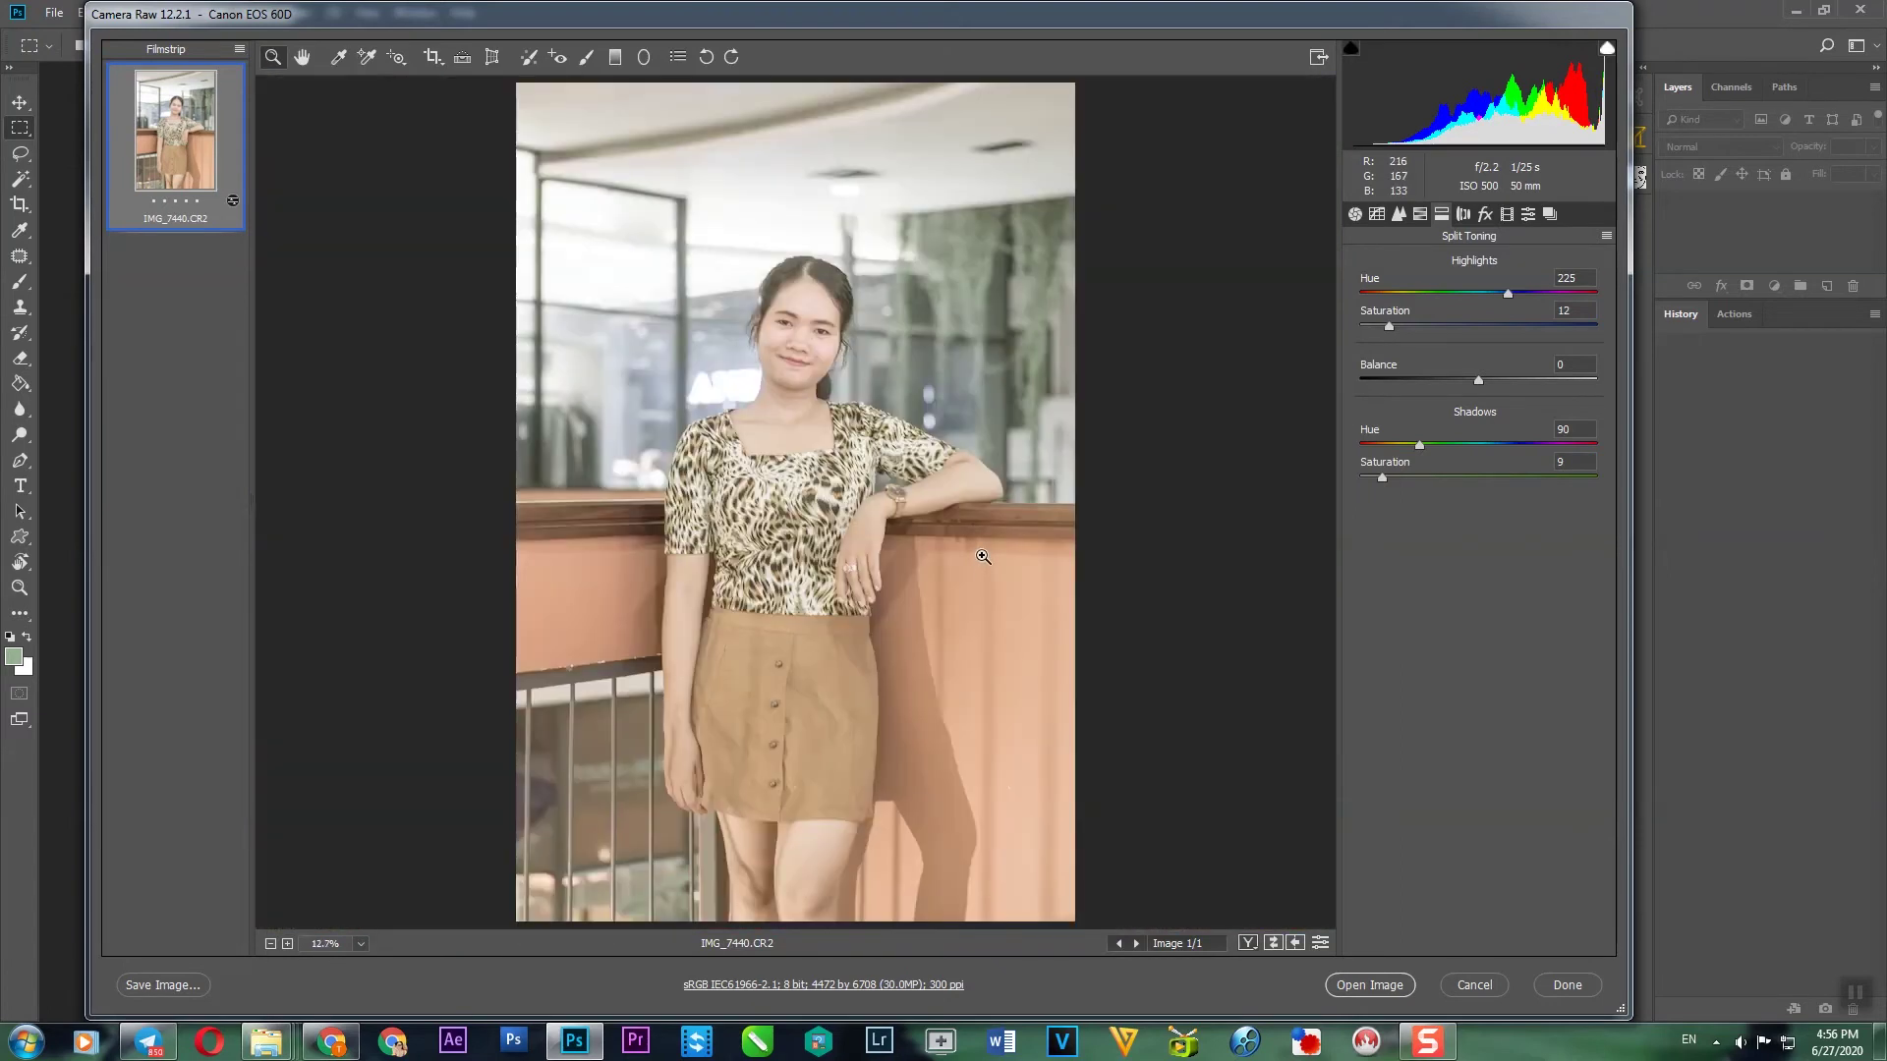
pyautogui.moveTo(629, 233); pyautogui.dragTo(1000, 529)
pyautogui.rightClick(999, 529)
pyautogui.click(1091, 628)
pyautogui.moveTo(697, 218); pyautogui.dragTo(867, 407)
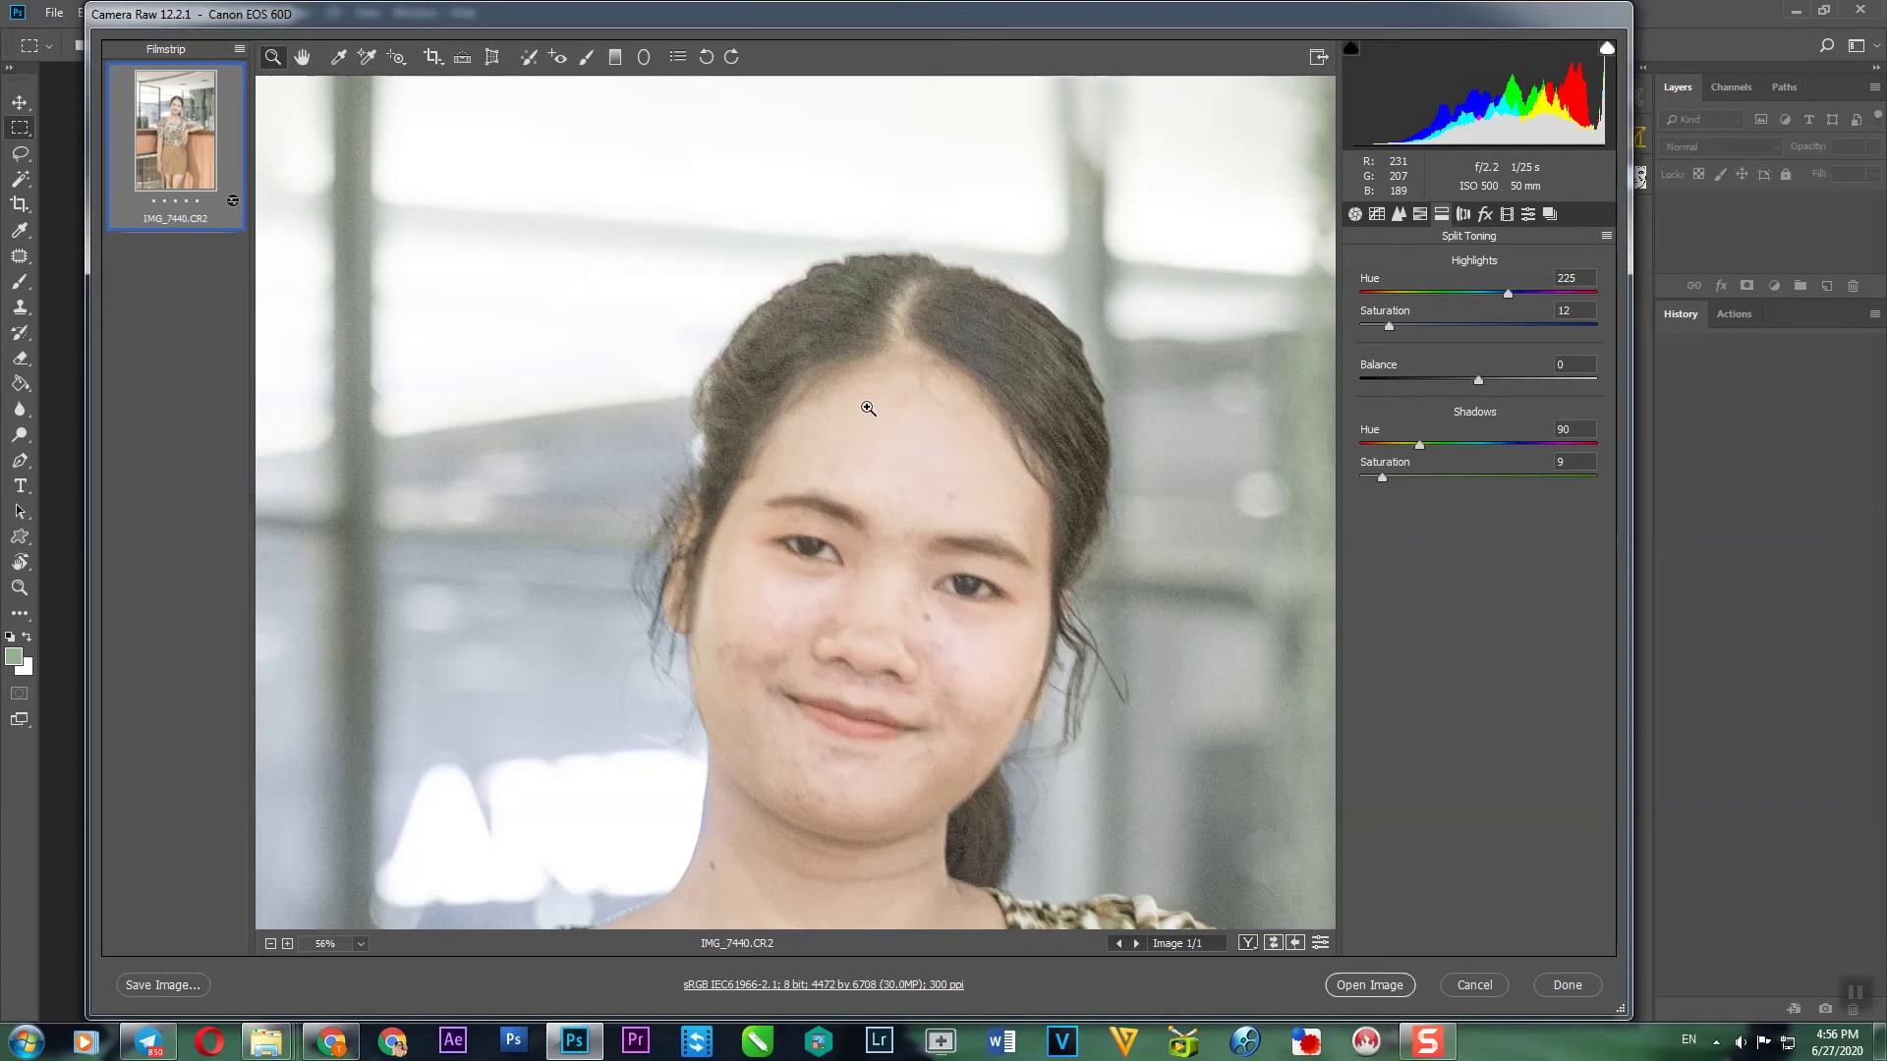
pyautogui.rightClick(871, 236)
pyautogui.click(955, 533)
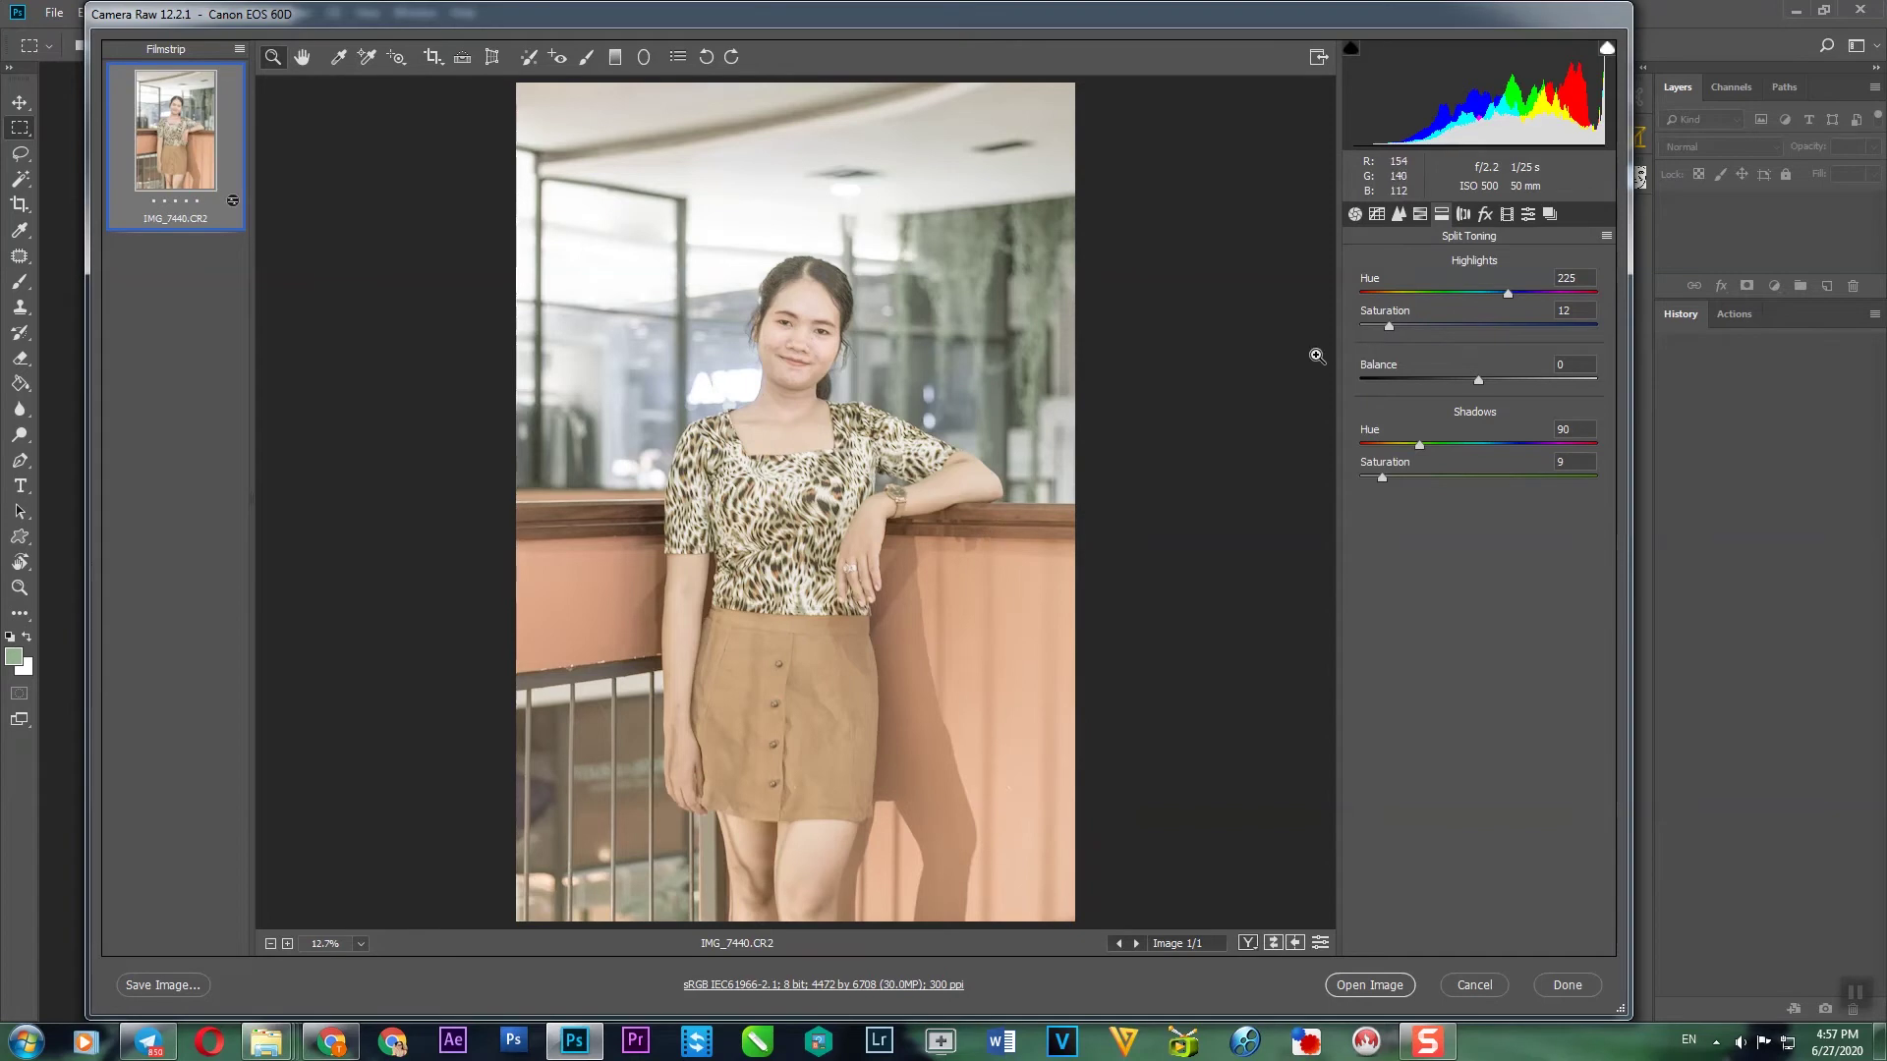
# Step: Apply the Strong Contrast preset to the Point tone curve
pyautogui.click(1420, 214)
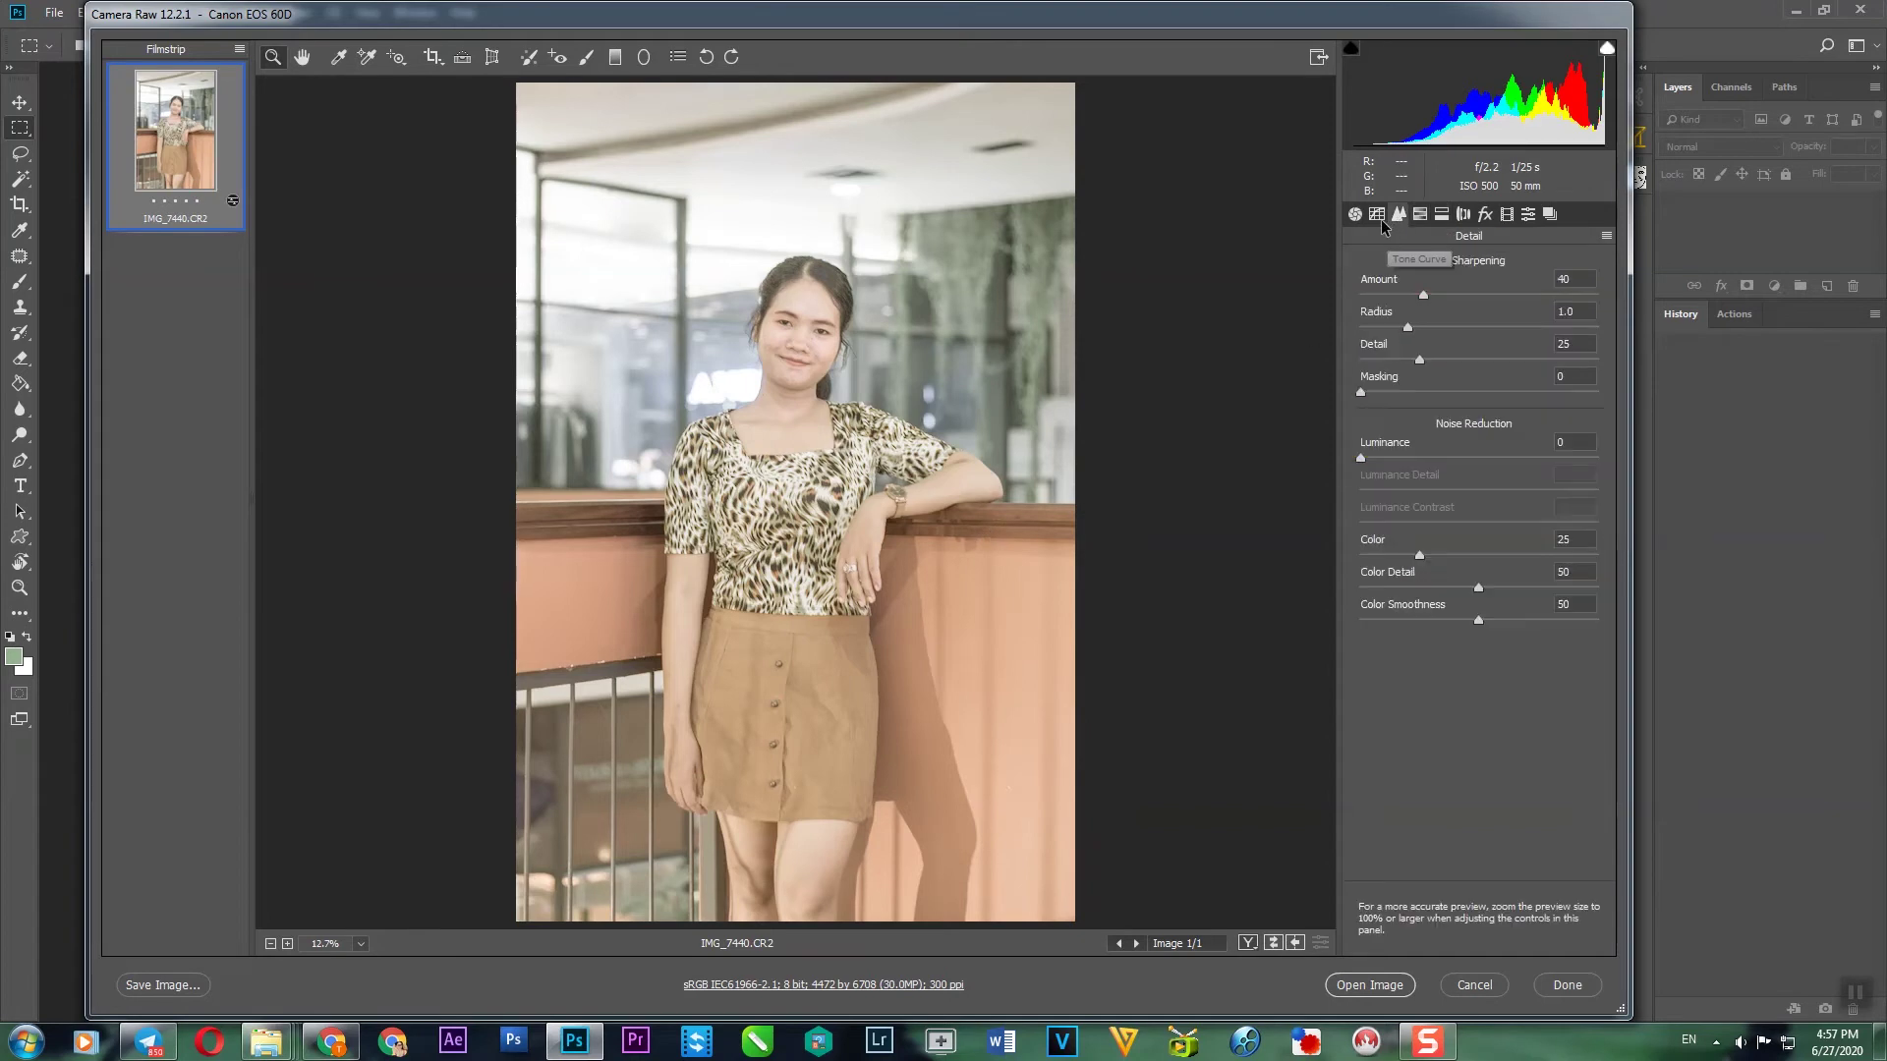
pyautogui.click(1376, 214)
pyautogui.click(1445, 306)
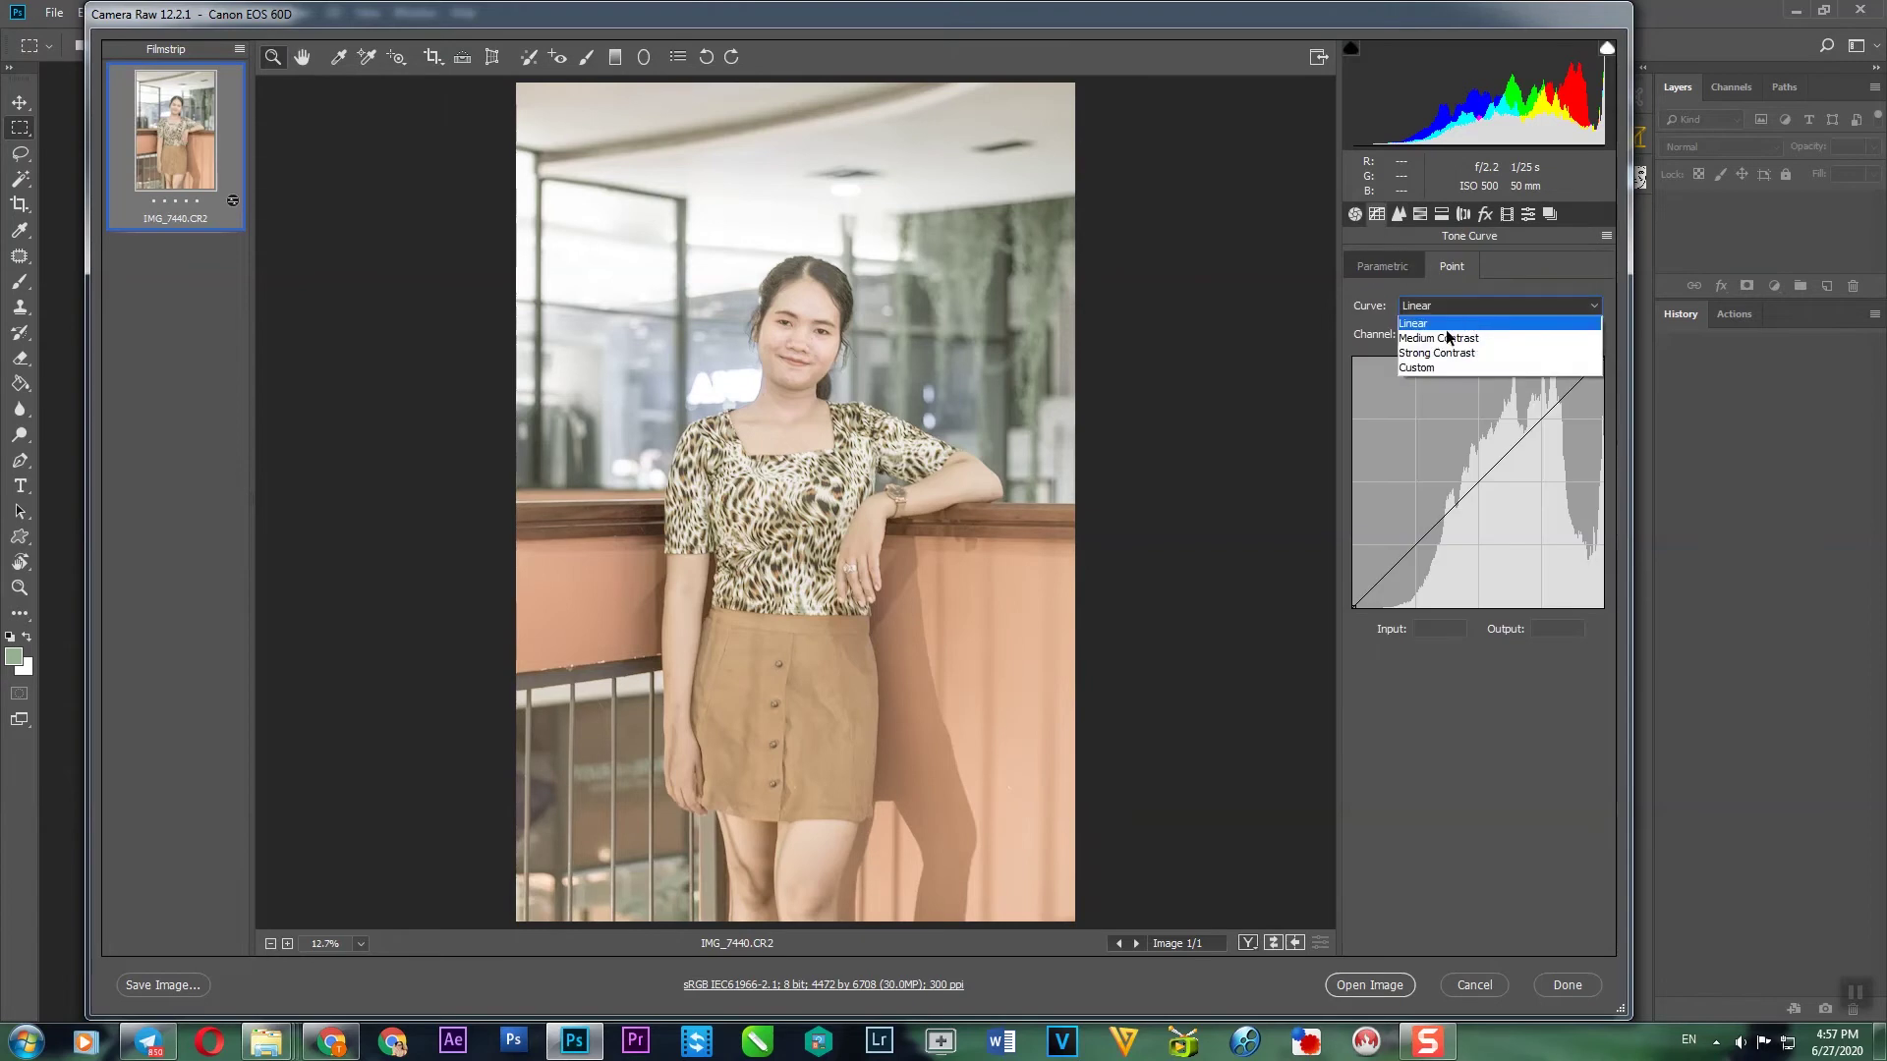
pyautogui.click(1438, 355)
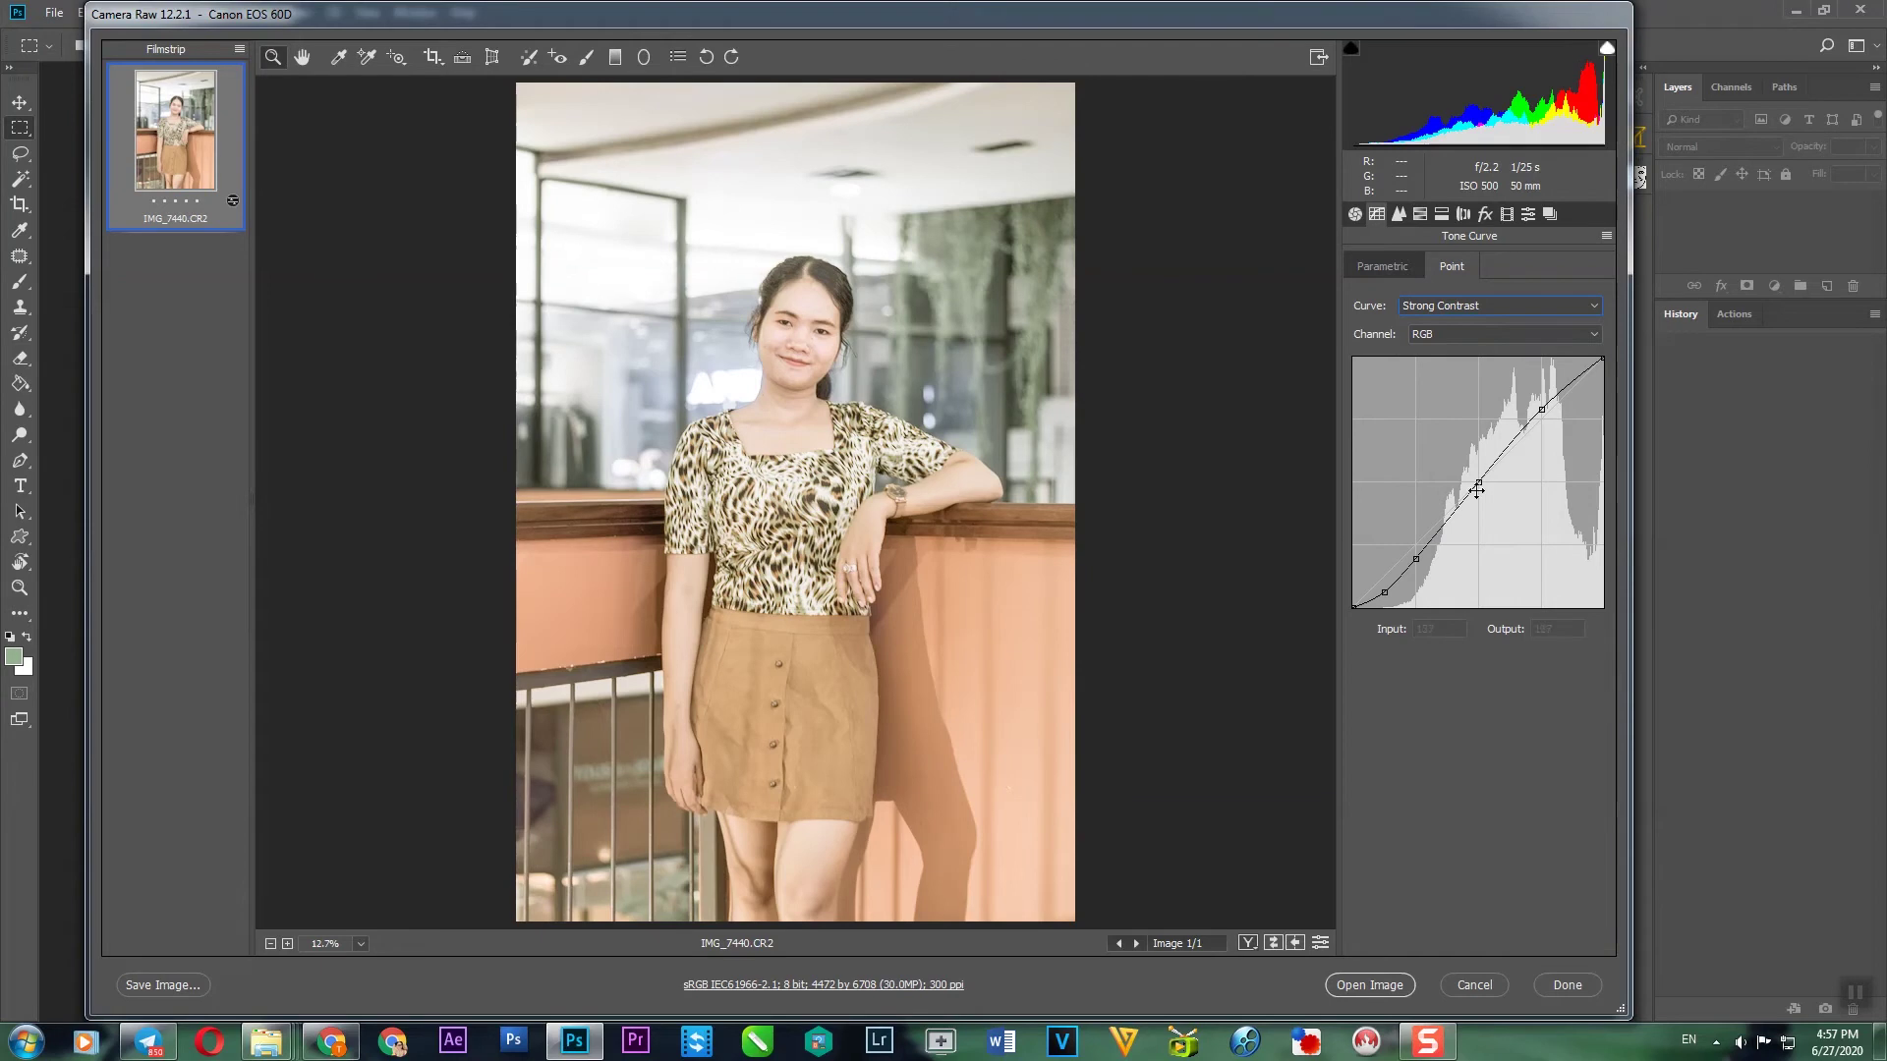
# Step: Drag the curve into a custom S-curve: shadows 61 to 51, highlights 196 to 202
pyautogui.moveTo(1545, 410); pyautogui.dragTo(1545, 409)
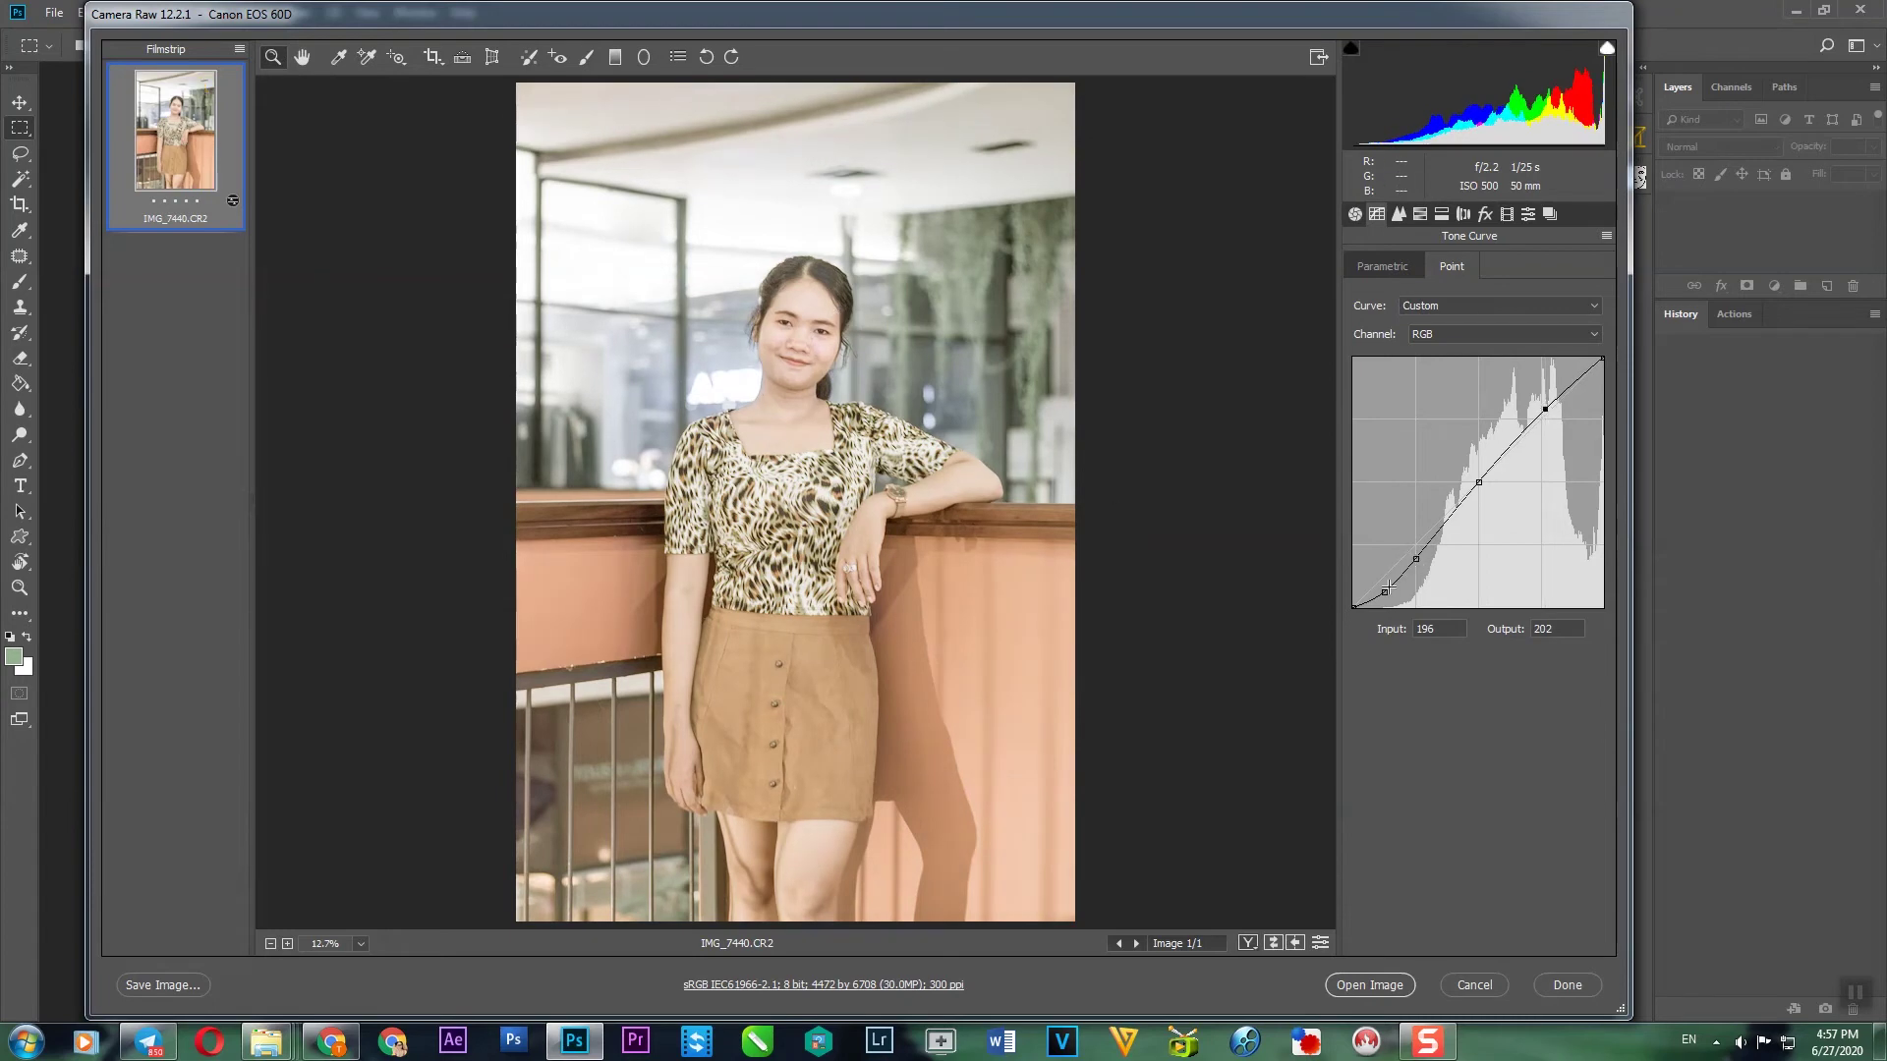
pyautogui.moveTo(1386, 594); pyautogui.dragTo(1412, 557)
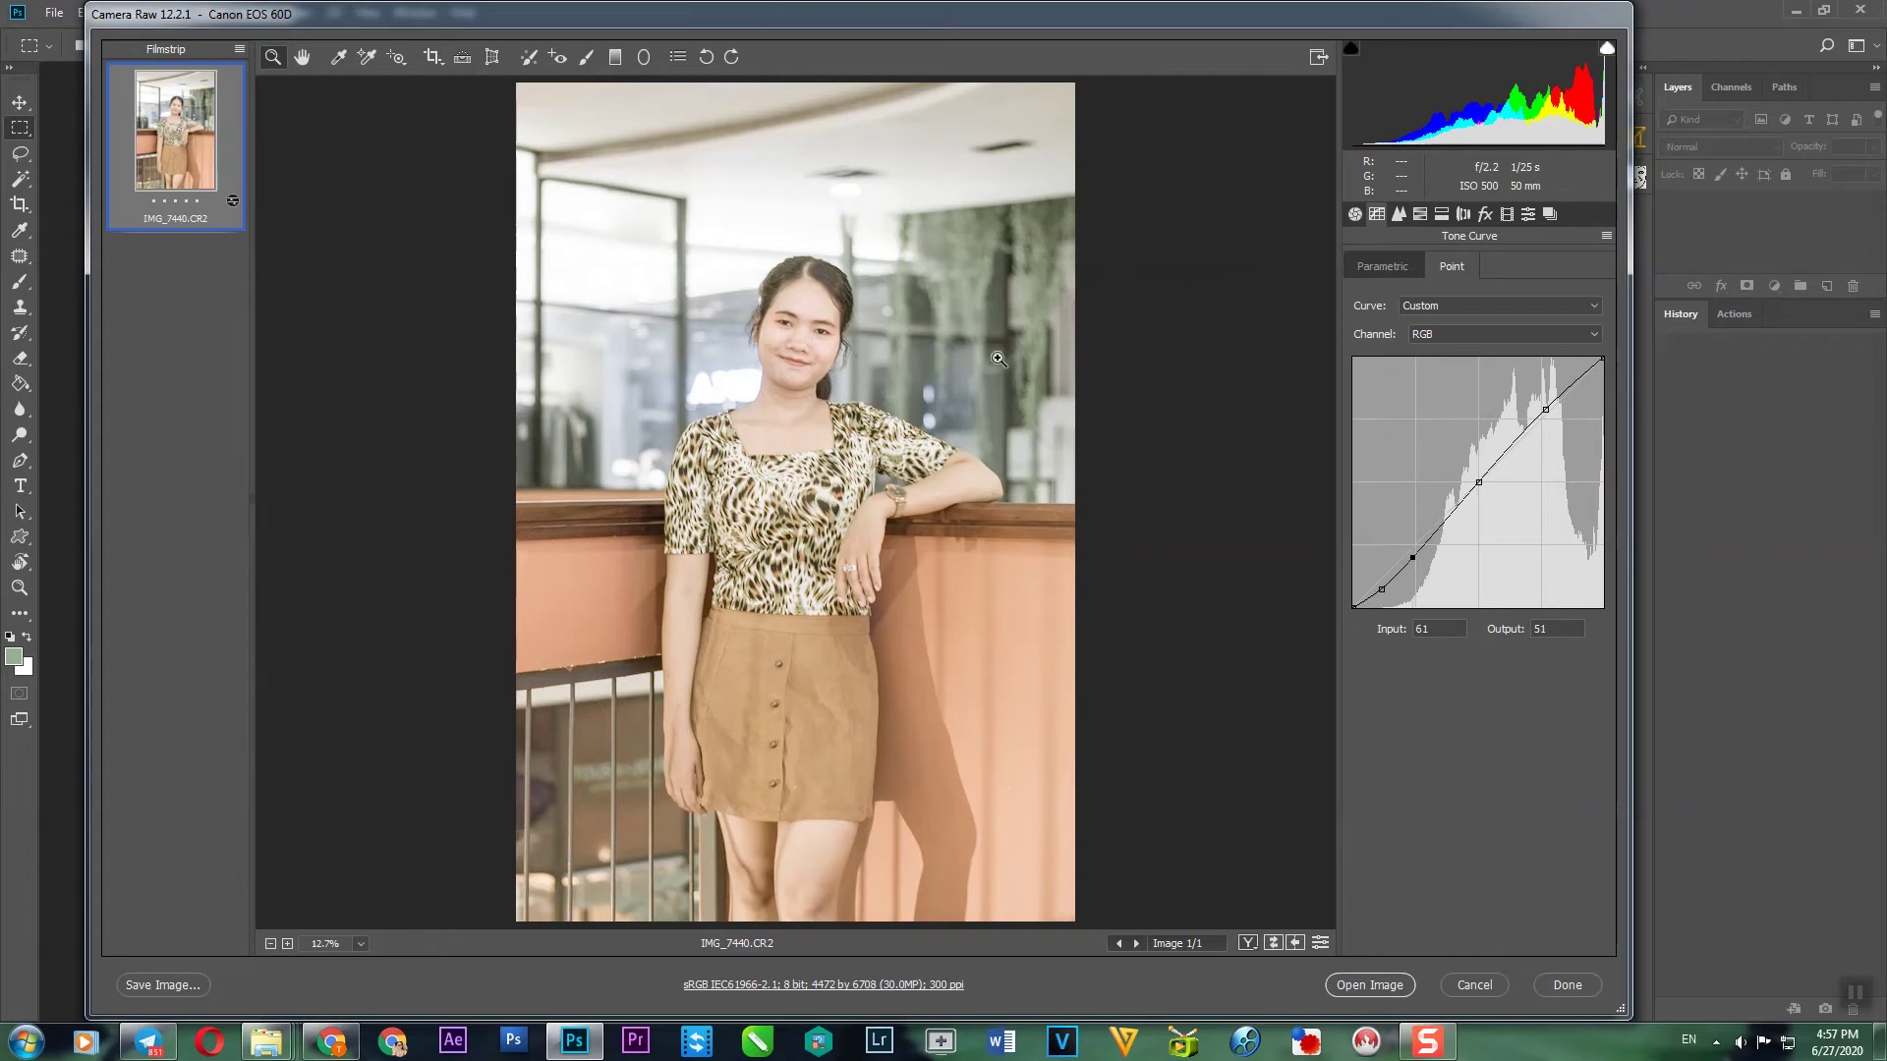
pyautogui.moveTo(692, 196); pyautogui.dragTo(984, 448)
pyautogui.rightClick(968, 444)
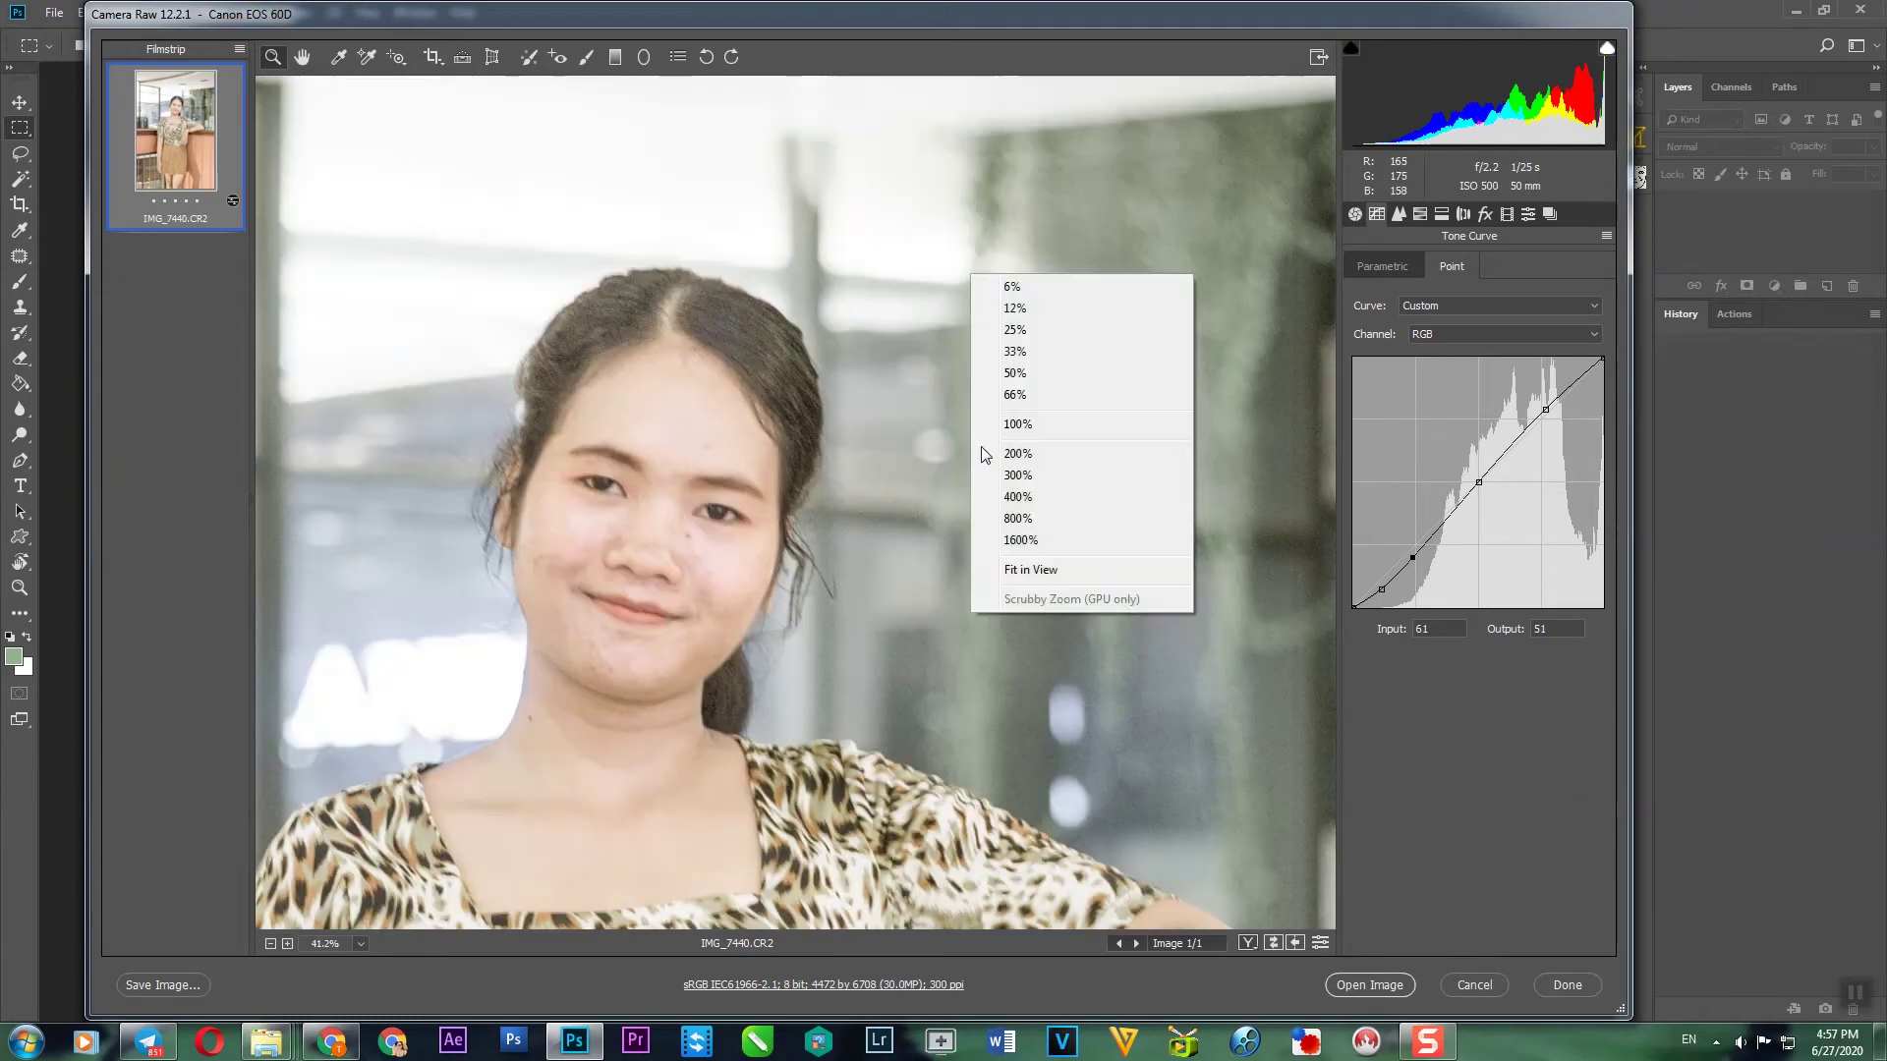
pyautogui.click(1053, 571)
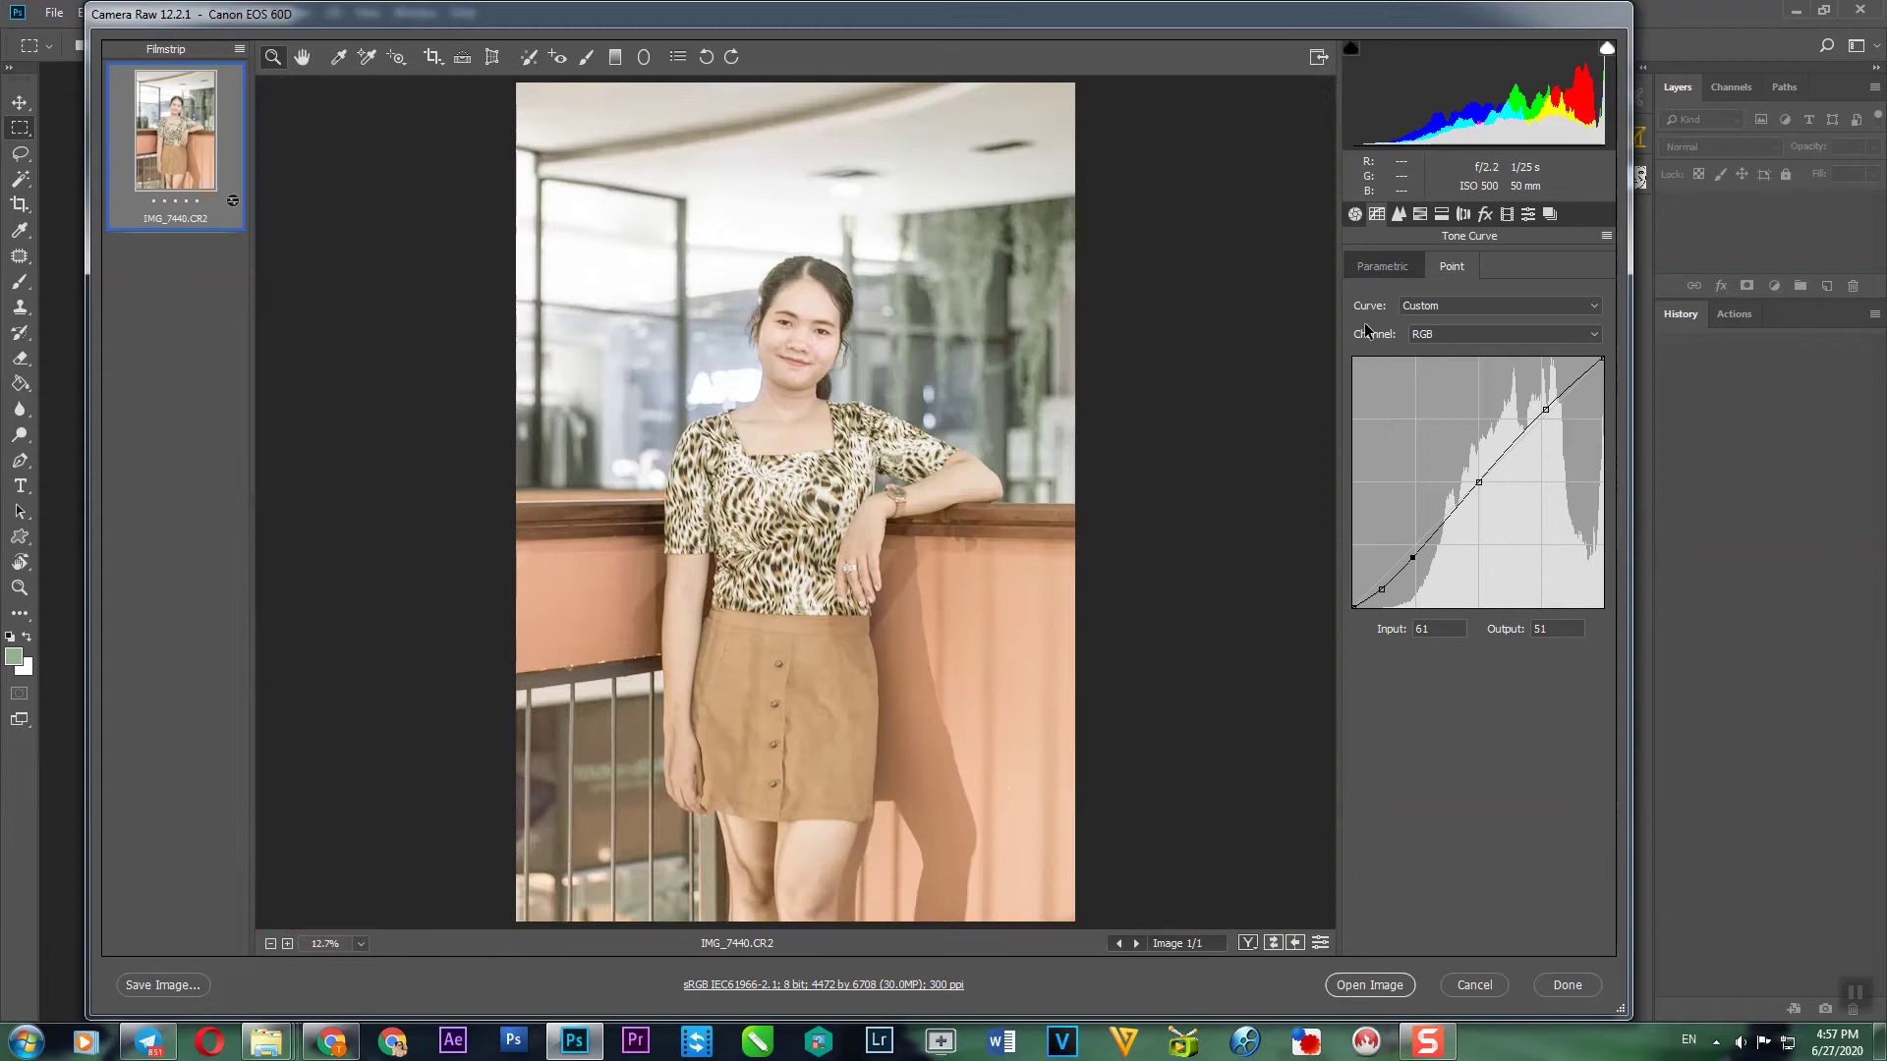
# Step: Set the parametric curve to Highlights +1, Lights -2, Darks -13, with Shadows reset to 0
pyautogui.click(1386, 270)
pyautogui.moveTo(1483, 672)
pyautogui.mouseDown()
pyautogui.moveTo(1417, 674)
pyautogui.moveTo(1519, 670)
pyautogui.moveTo(1431, 676)
pyautogui.moveTo(1413, 645)
pyautogui.moveTo(1463, 655)
pyautogui.moveTo(1479, 621)
pyautogui.mouseUp()
pyautogui.doubleClick(1431, 676)
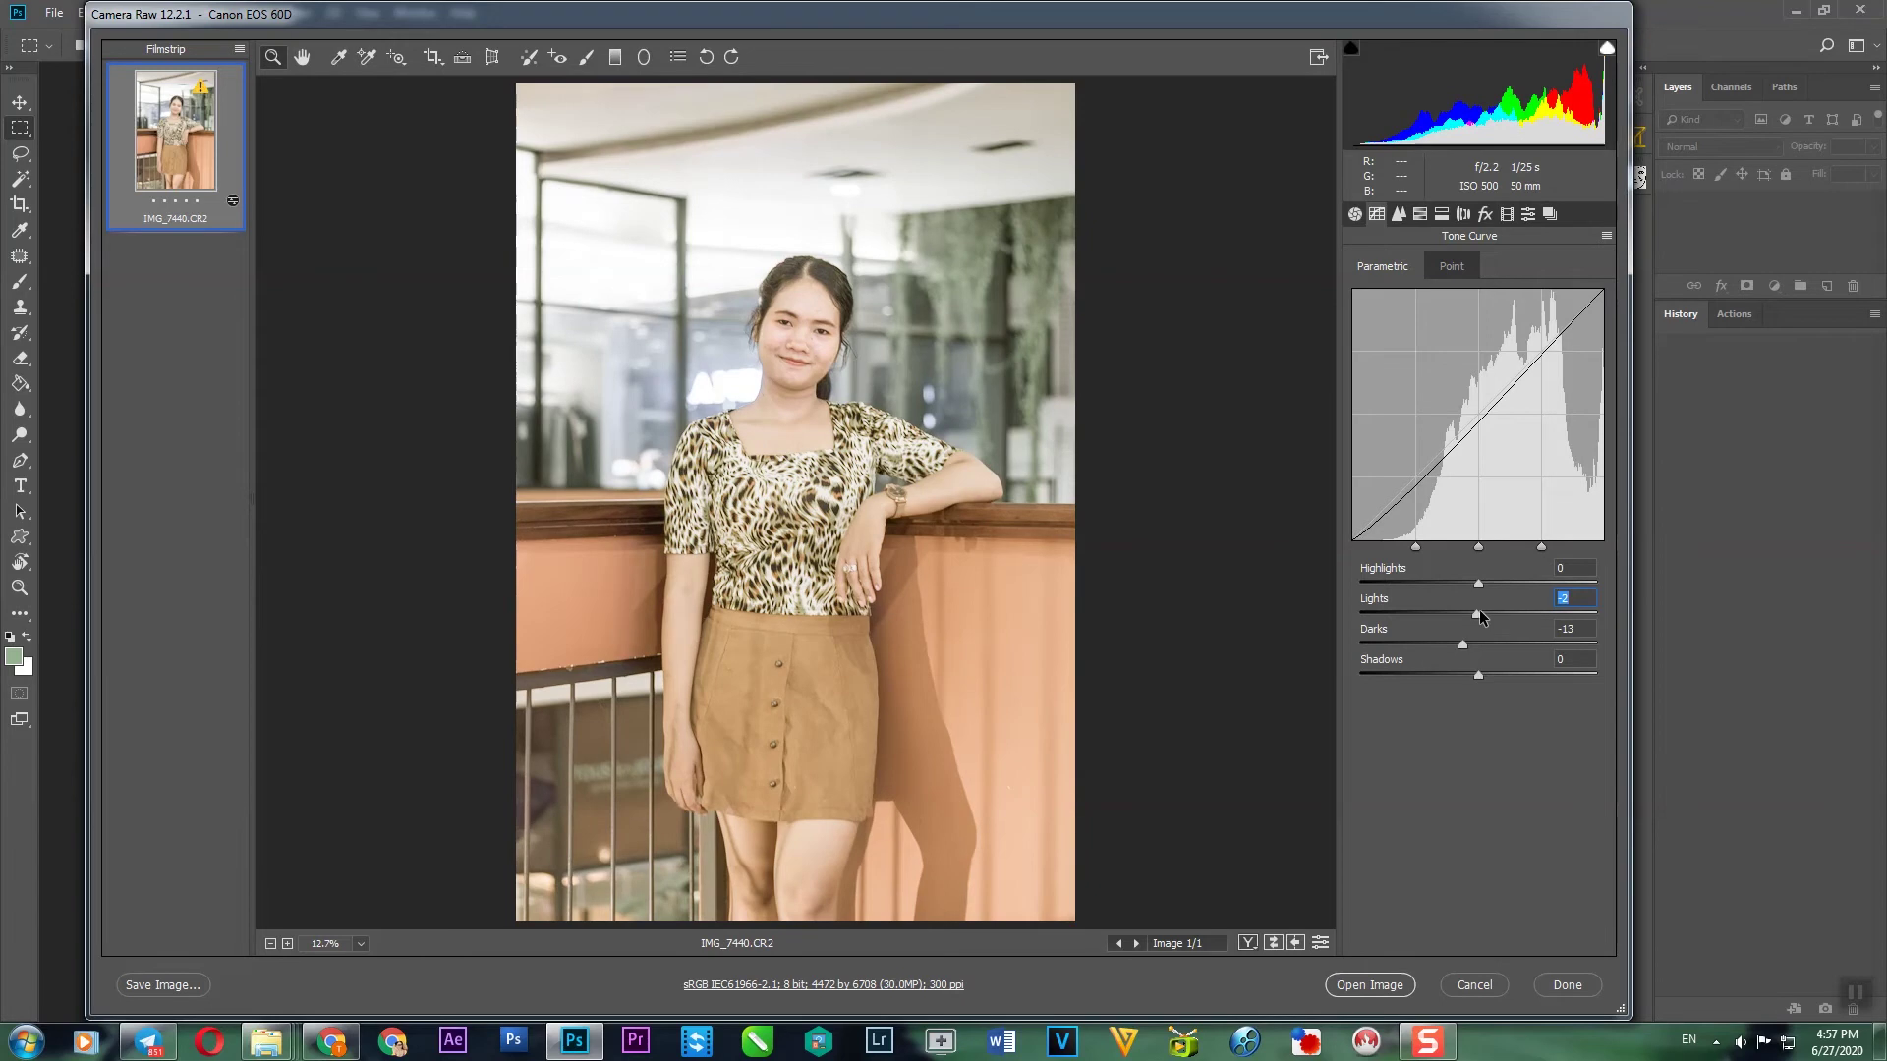
pyautogui.moveTo(1478, 585)
pyautogui.mouseDown()
pyautogui.moveTo(1501, 594)
pyautogui.moveTo(1447, 587)
pyautogui.mouseUp()
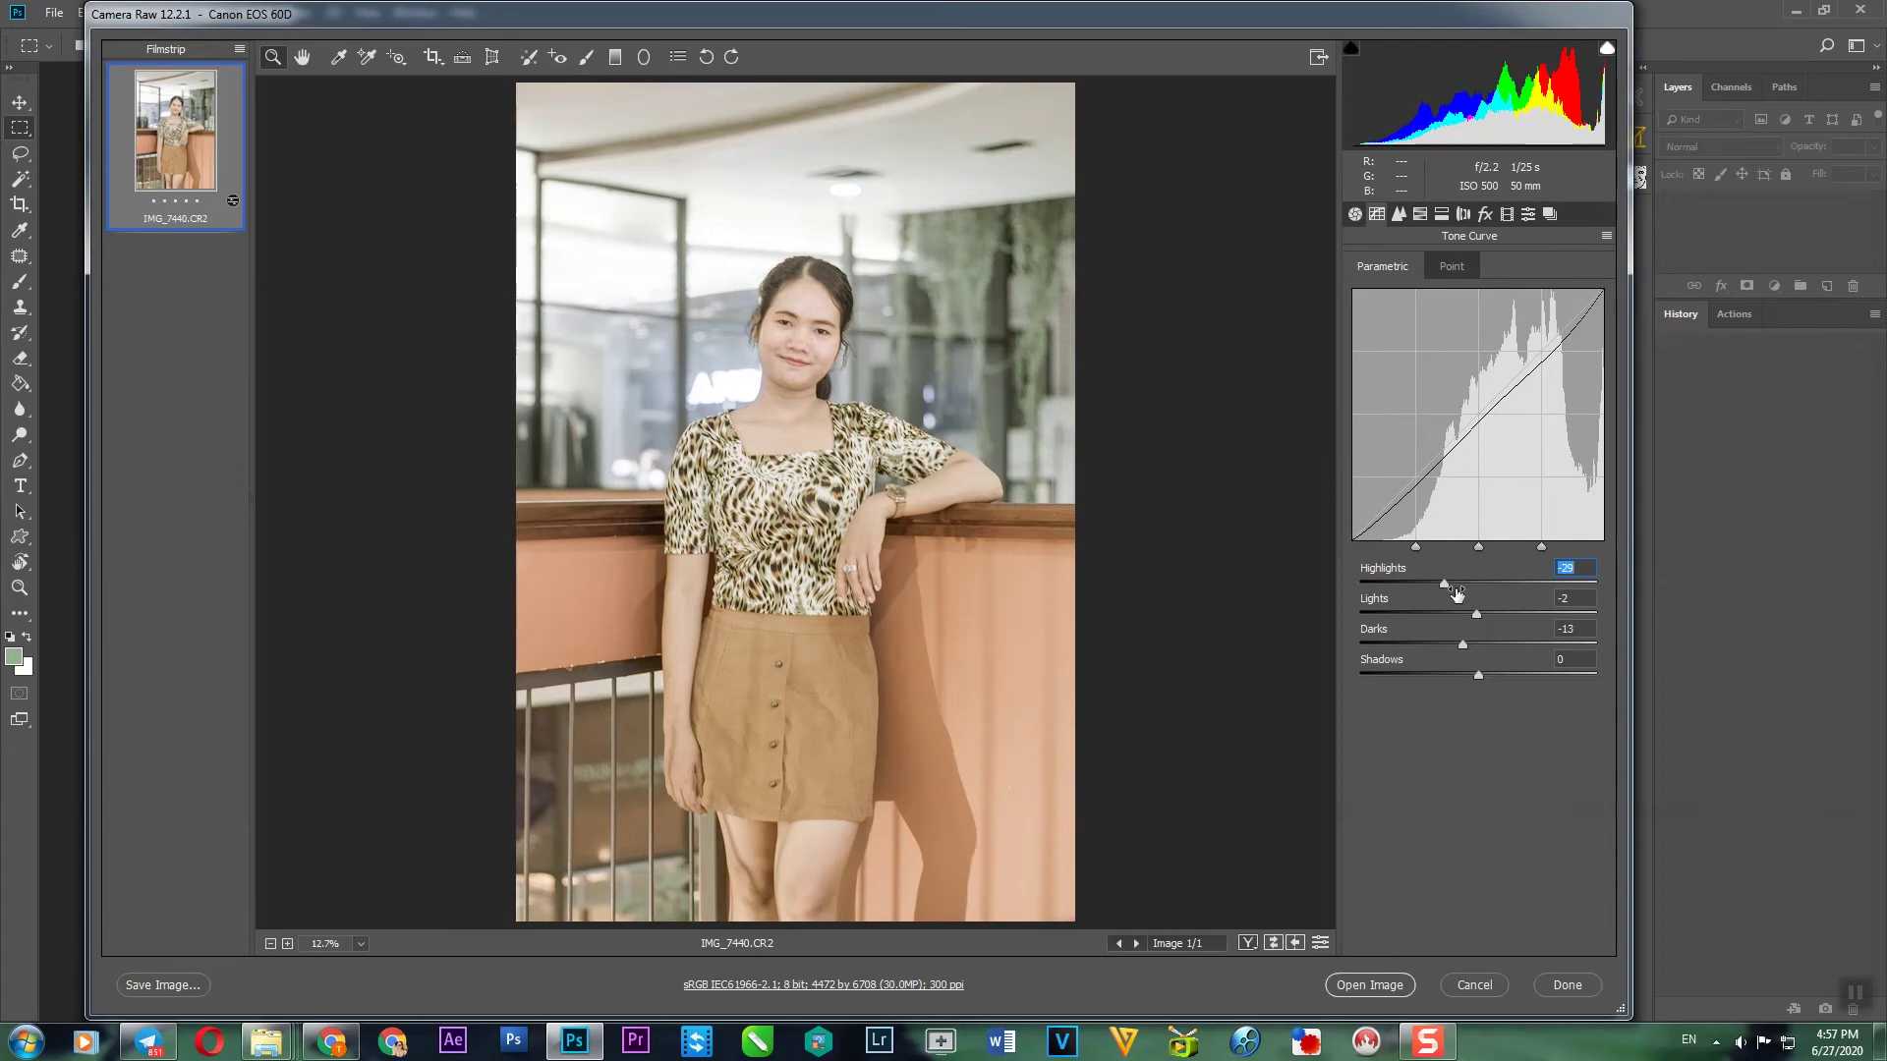
pyautogui.doubleClick(1445, 582)
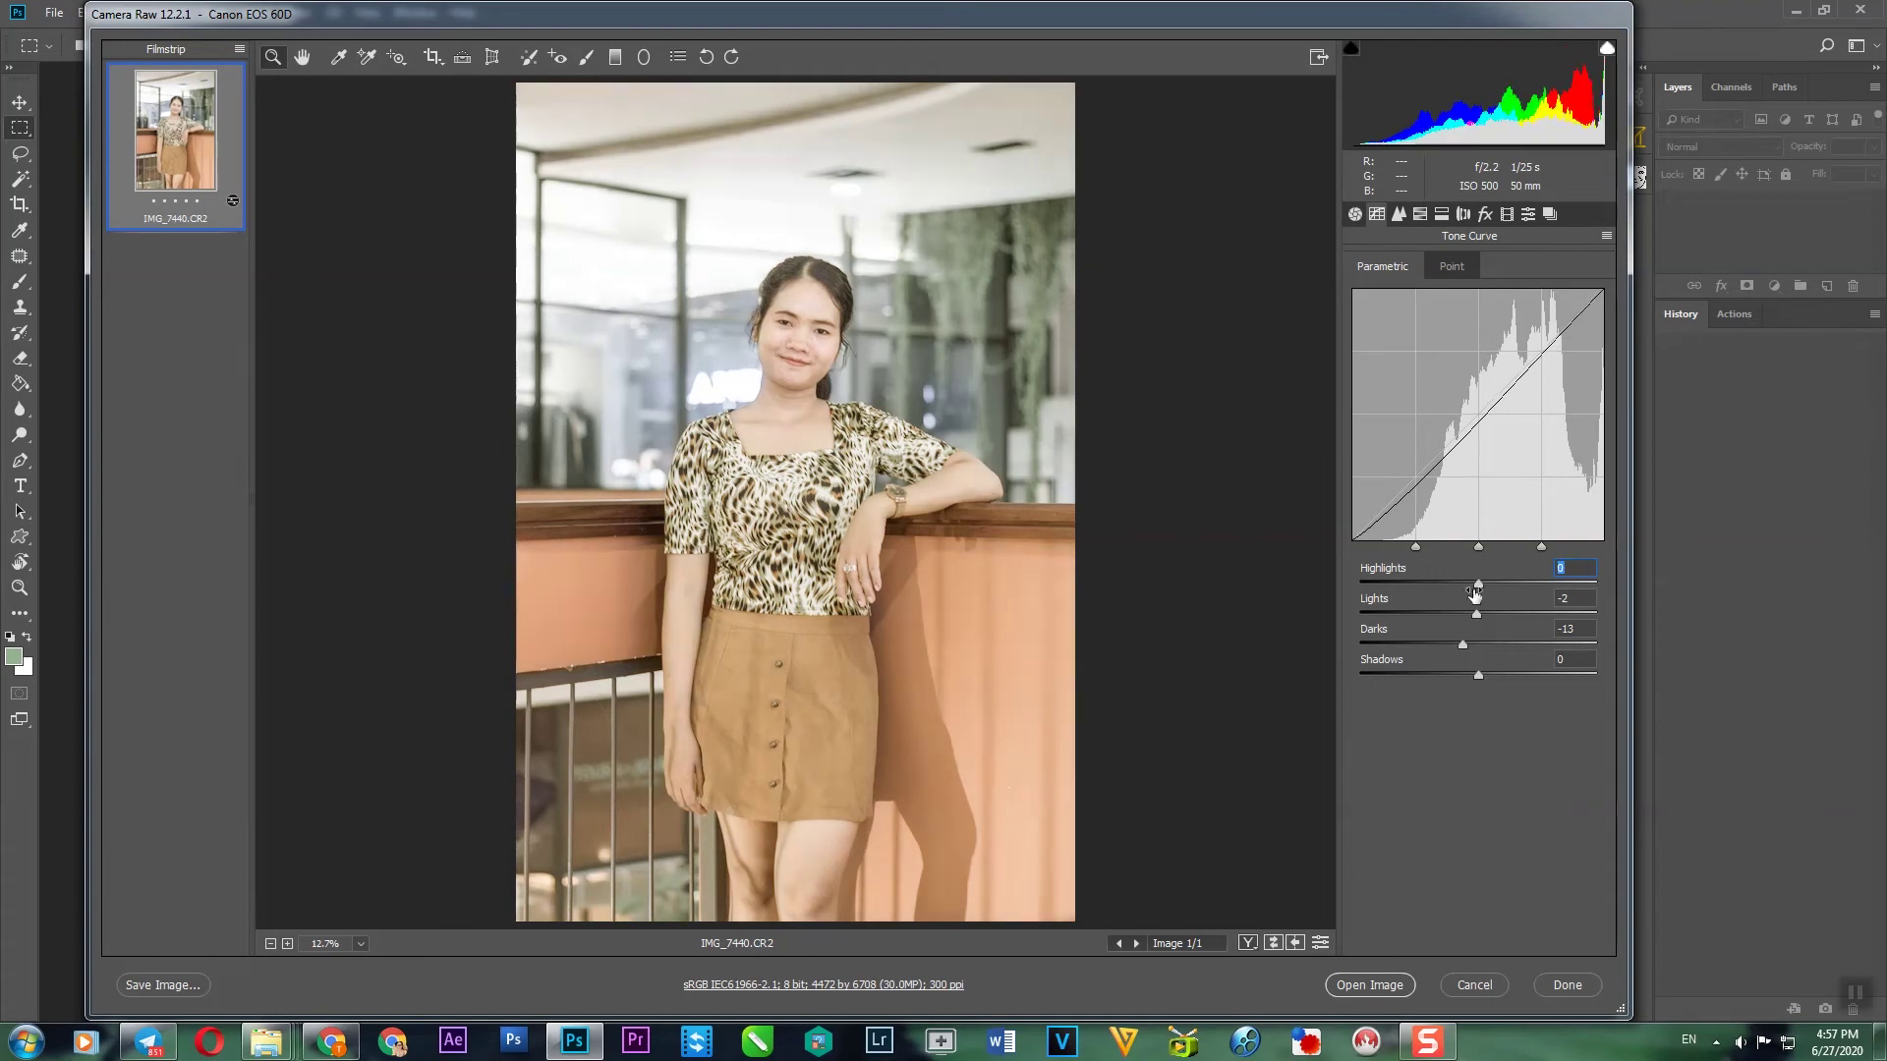
pyautogui.press('Up')
pyautogui.moveTo(673, 232); pyautogui.dragTo(967, 482)
# Step: In the Basic panel, set Dehaze to +14 and Texture to +5
pyautogui.rightClick(965, 484)
pyautogui.click(1040, 609)
pyautogui.click(1355, 213)
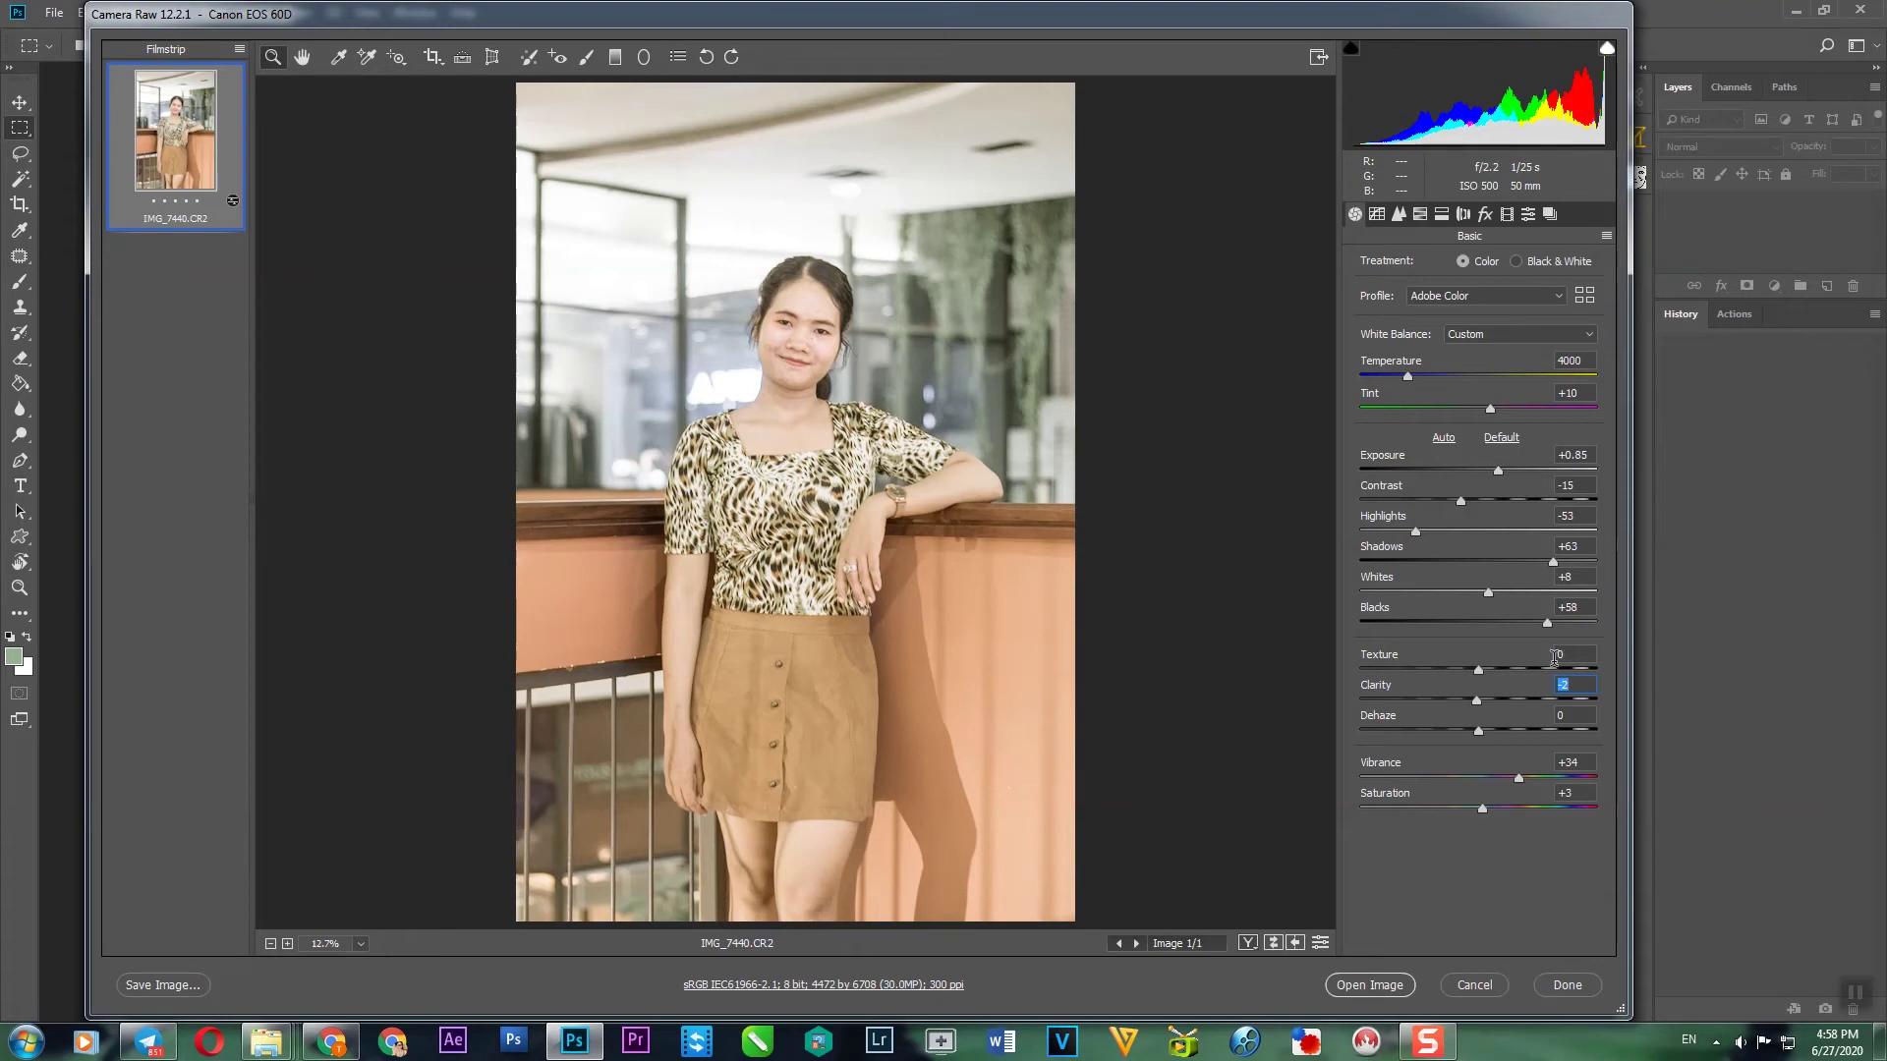
pyautogui.click(1500, 733)
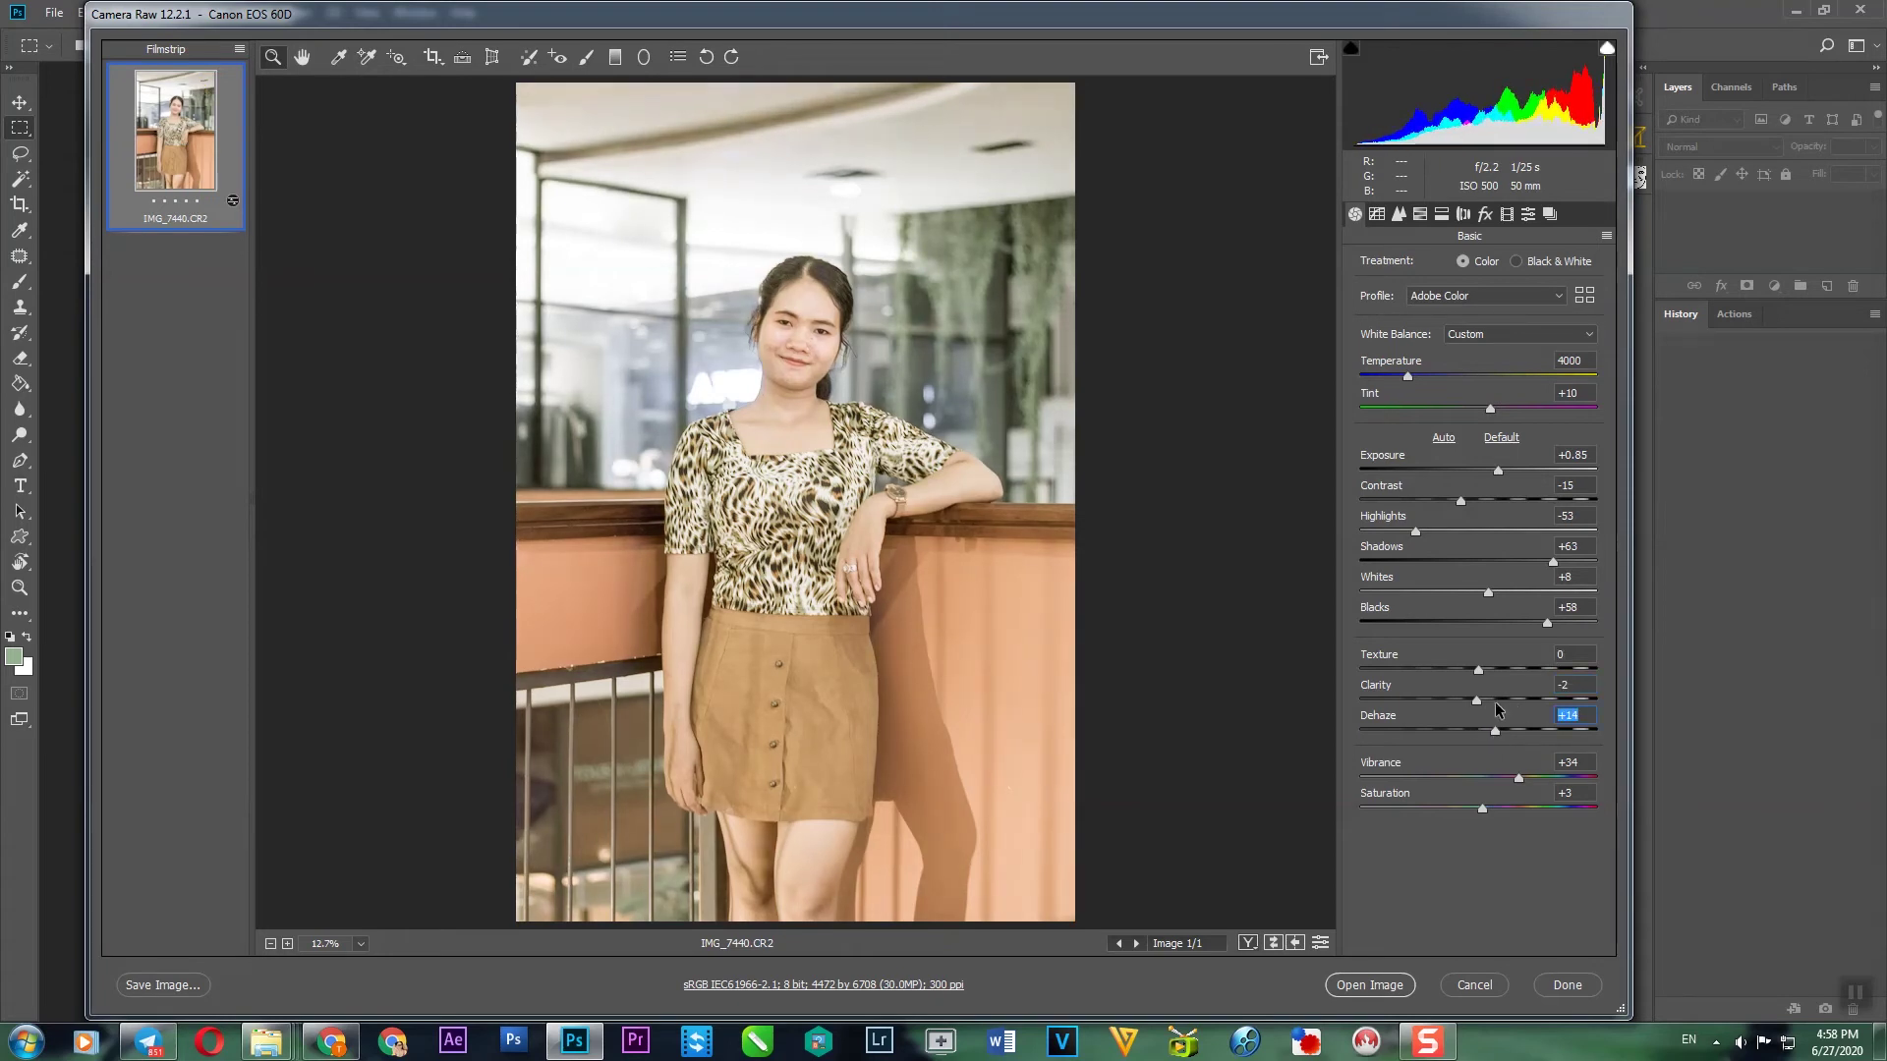
pyautogui.click(1489, 670)
pyautogui.moveTo(1489, 671); pyautogui.dragTo(1484, 671)
# Step: Zoom in to inspect the face and skirt, then fit the whole photo back in view
pyautogui.moveTo(683, 218); pyautogui.dragTo(911, 360)
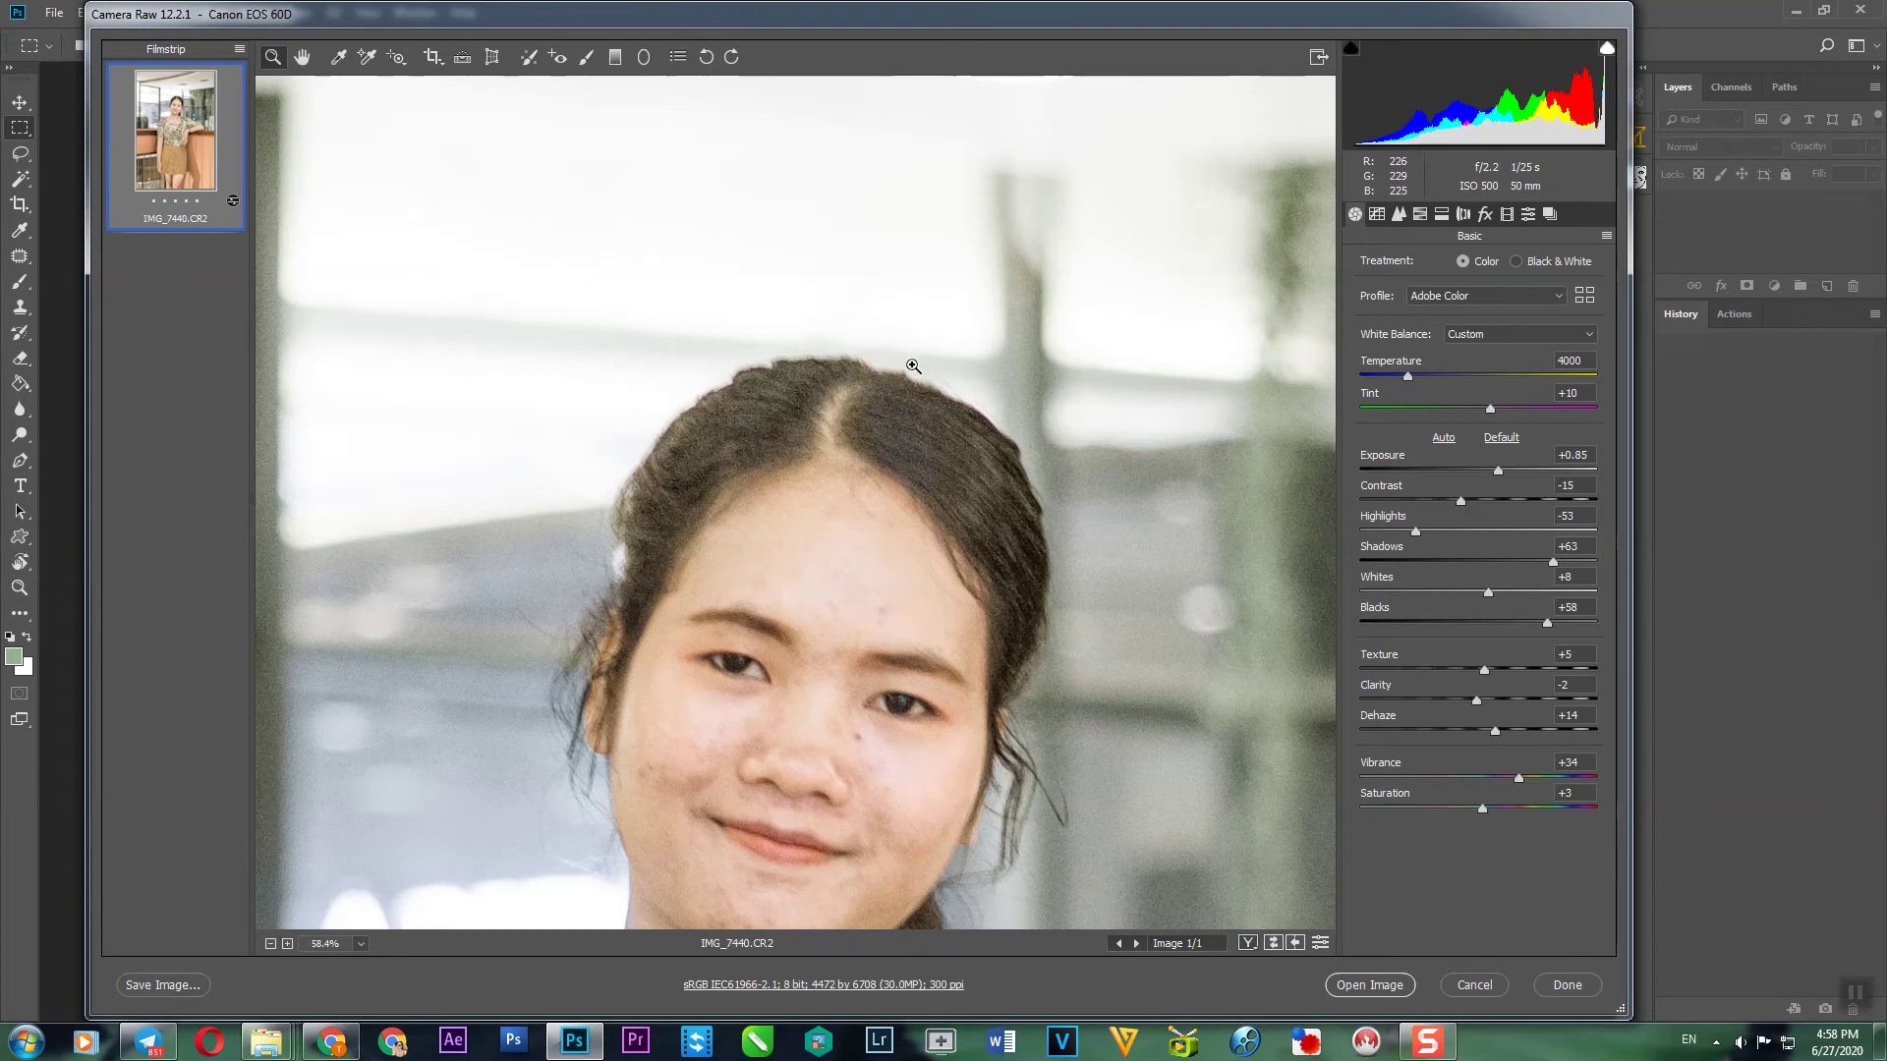
pyautogui.rightClick(824, 410)
pyautogui.click(781, 447)
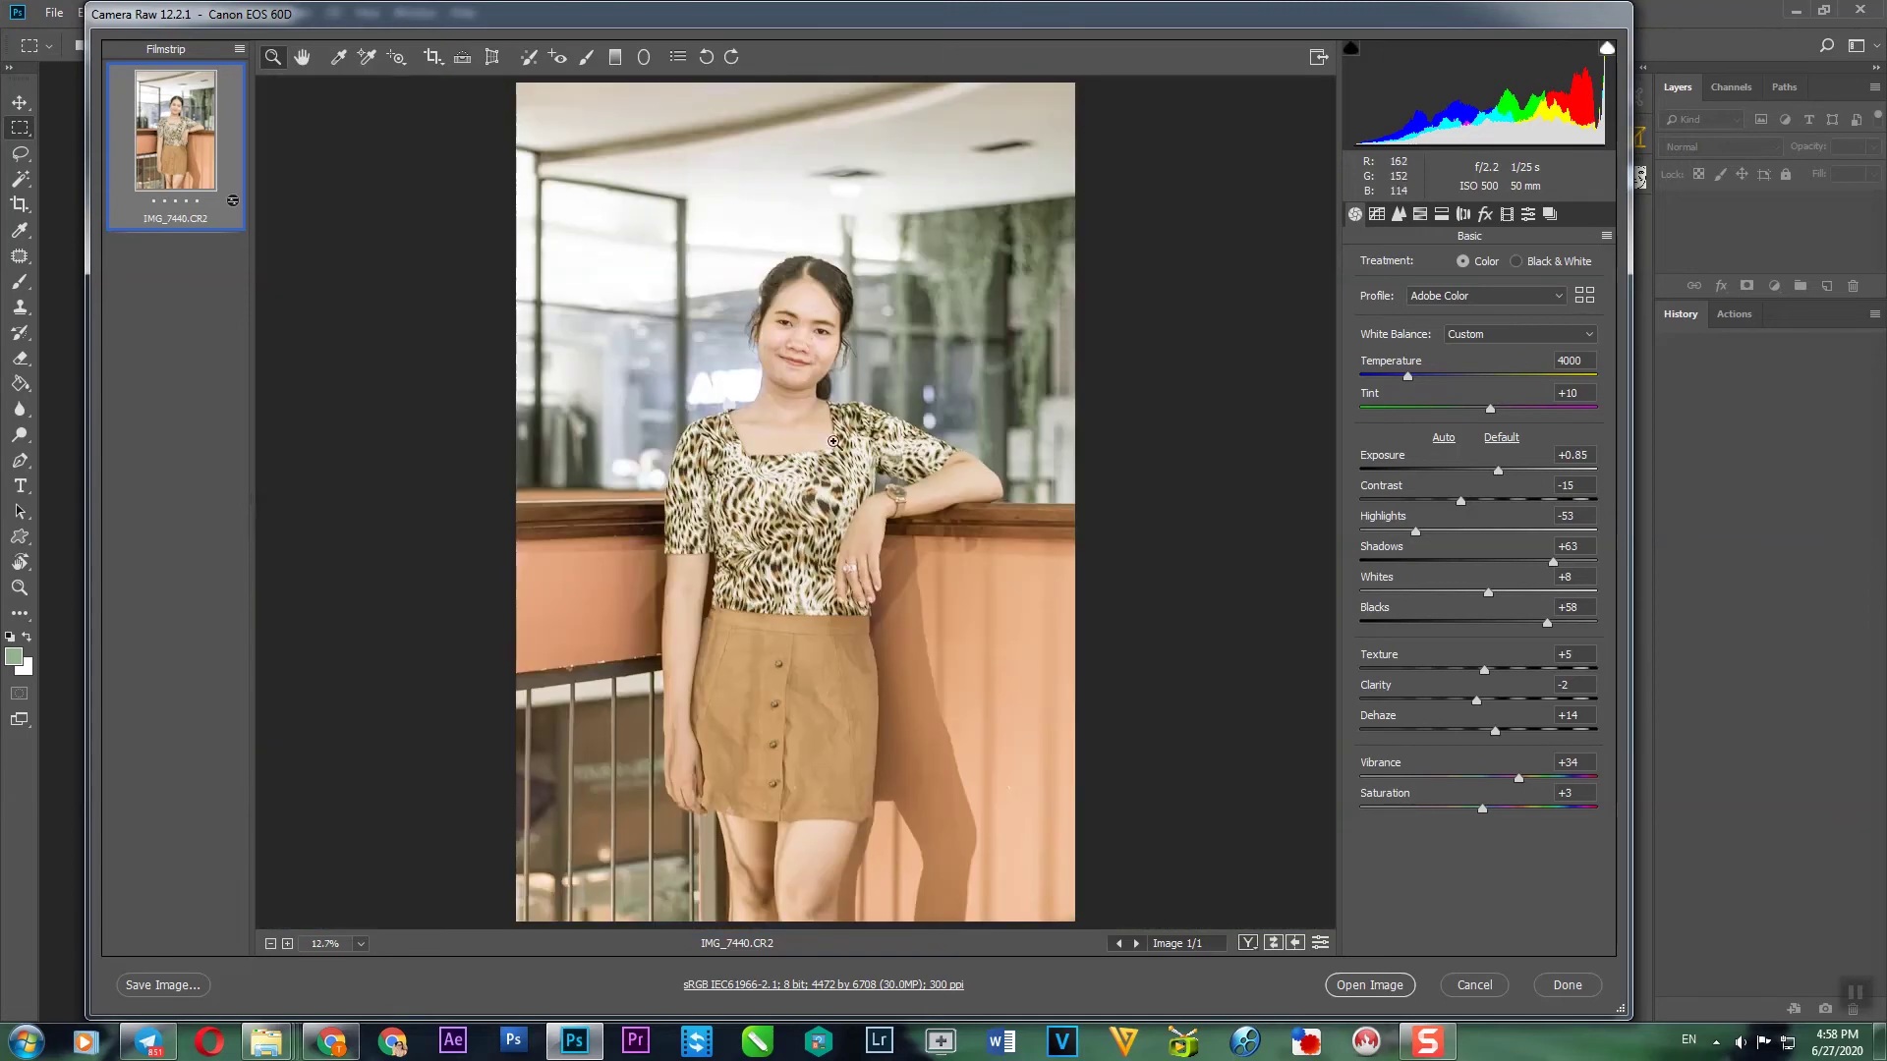
pyautogui.click(924, 353)
pyautogui.click(796, 378)
pyautogui.scroll(-4, 812, 423)
pyautogui.scroll(-2, 814, 426)
pyautogui.scroll(-3, 815, 429)
pyautogui.scroll(-2, 815, 431)
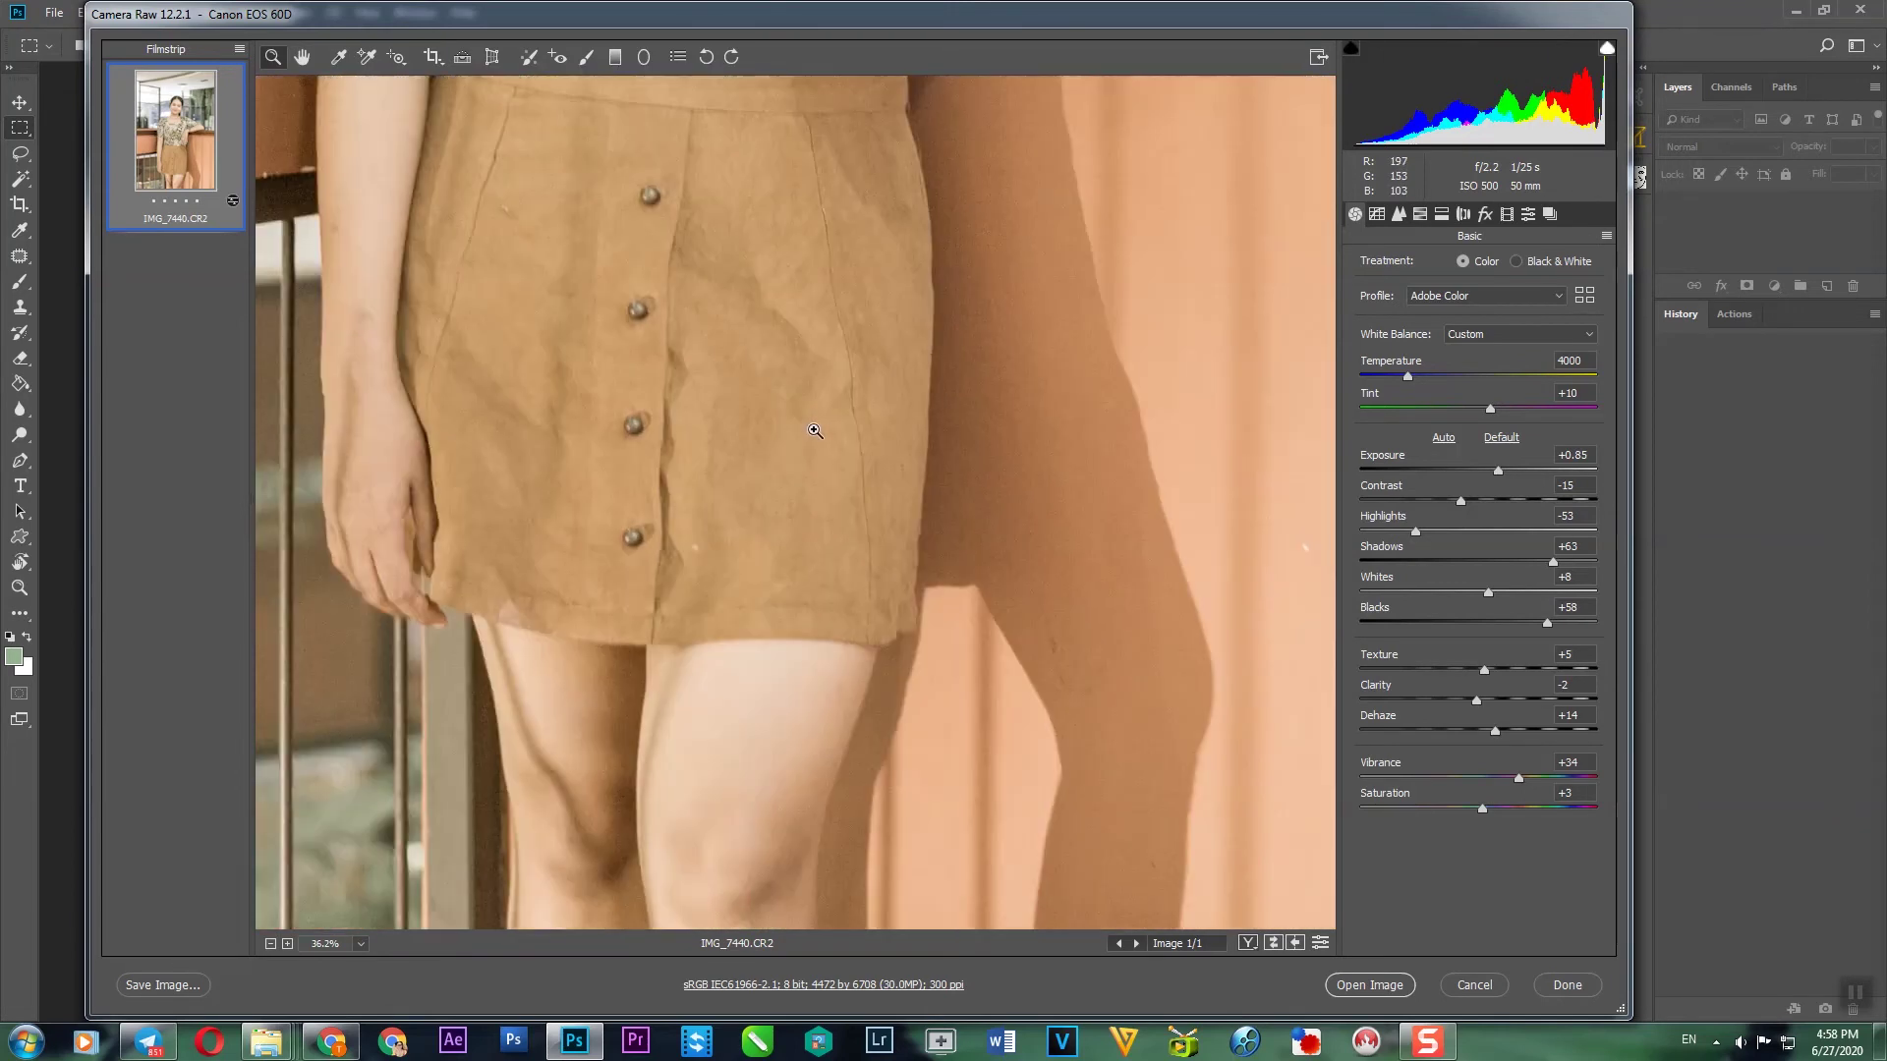
pyautogui.rightClick(815, 431)
pyautogui.click(914, 550)
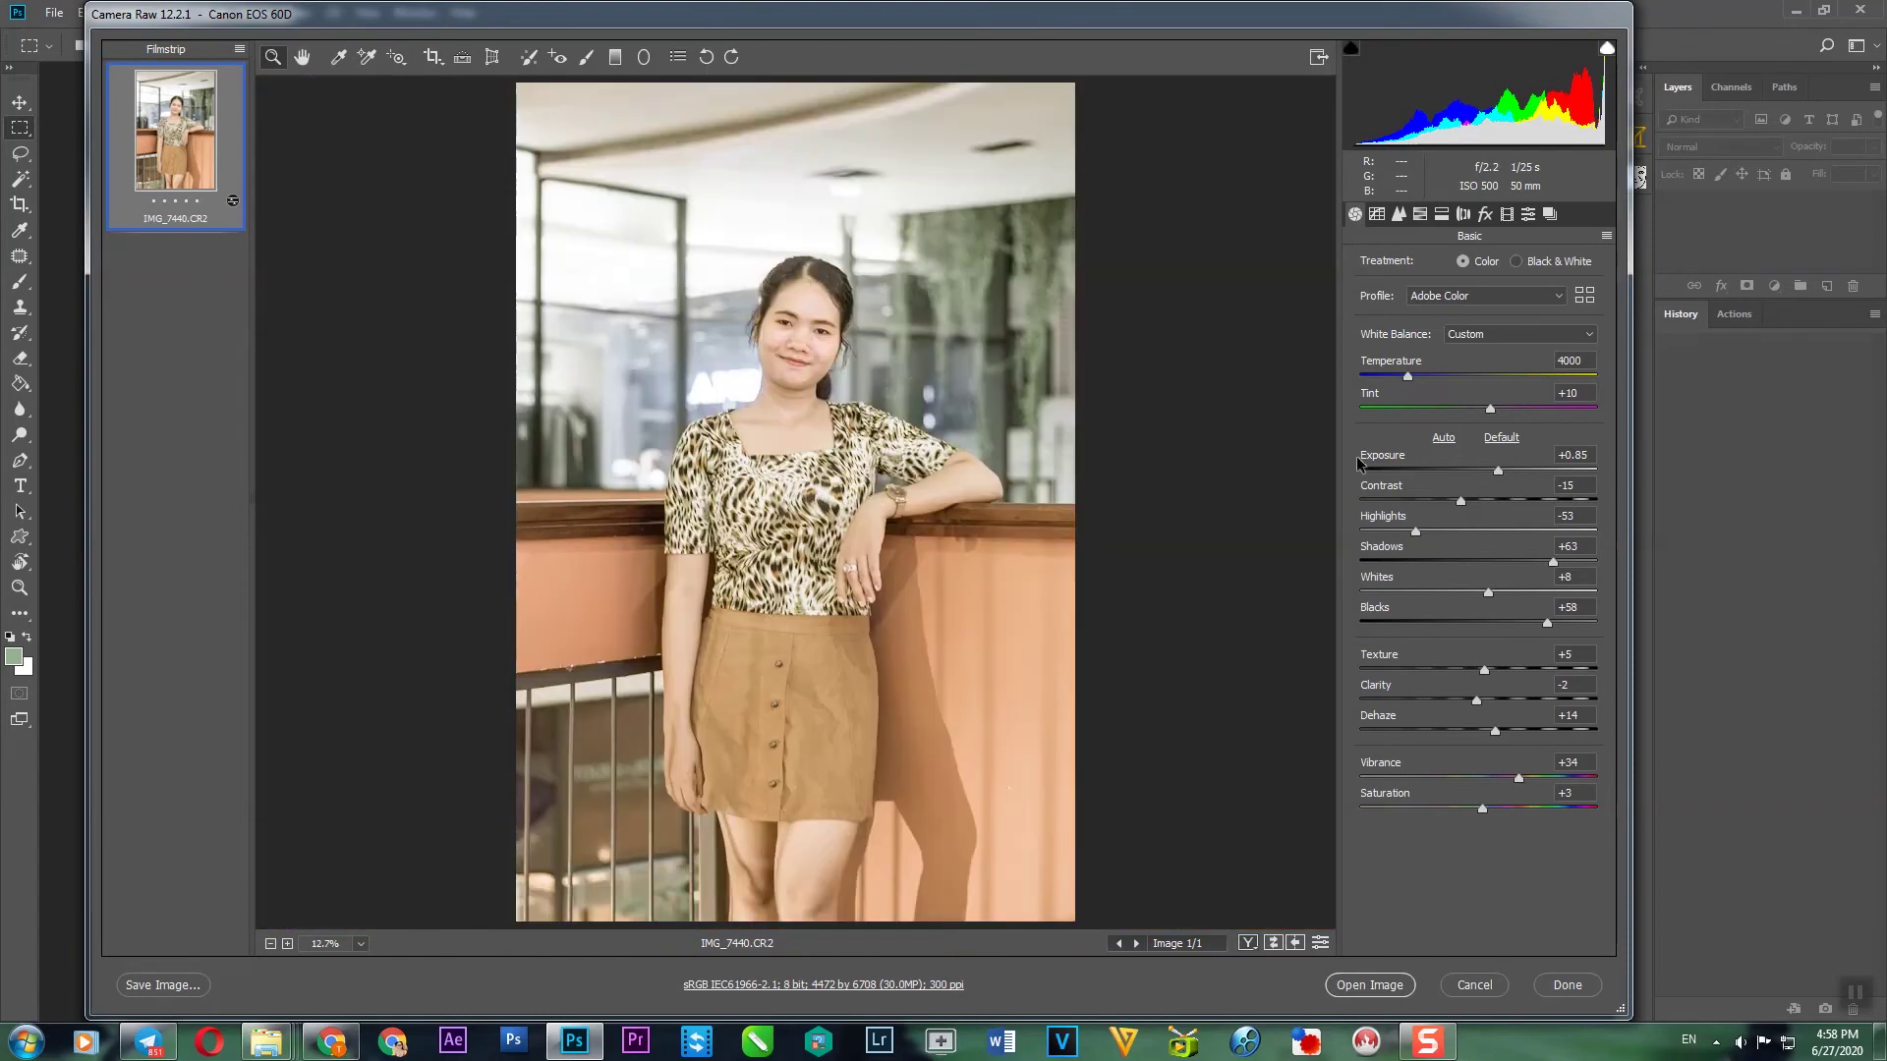
# Step: Shift the Camera Raw HSL Oranges hue to +3 and open the photo in Photoshop
pyautogui.click(1377, 213)
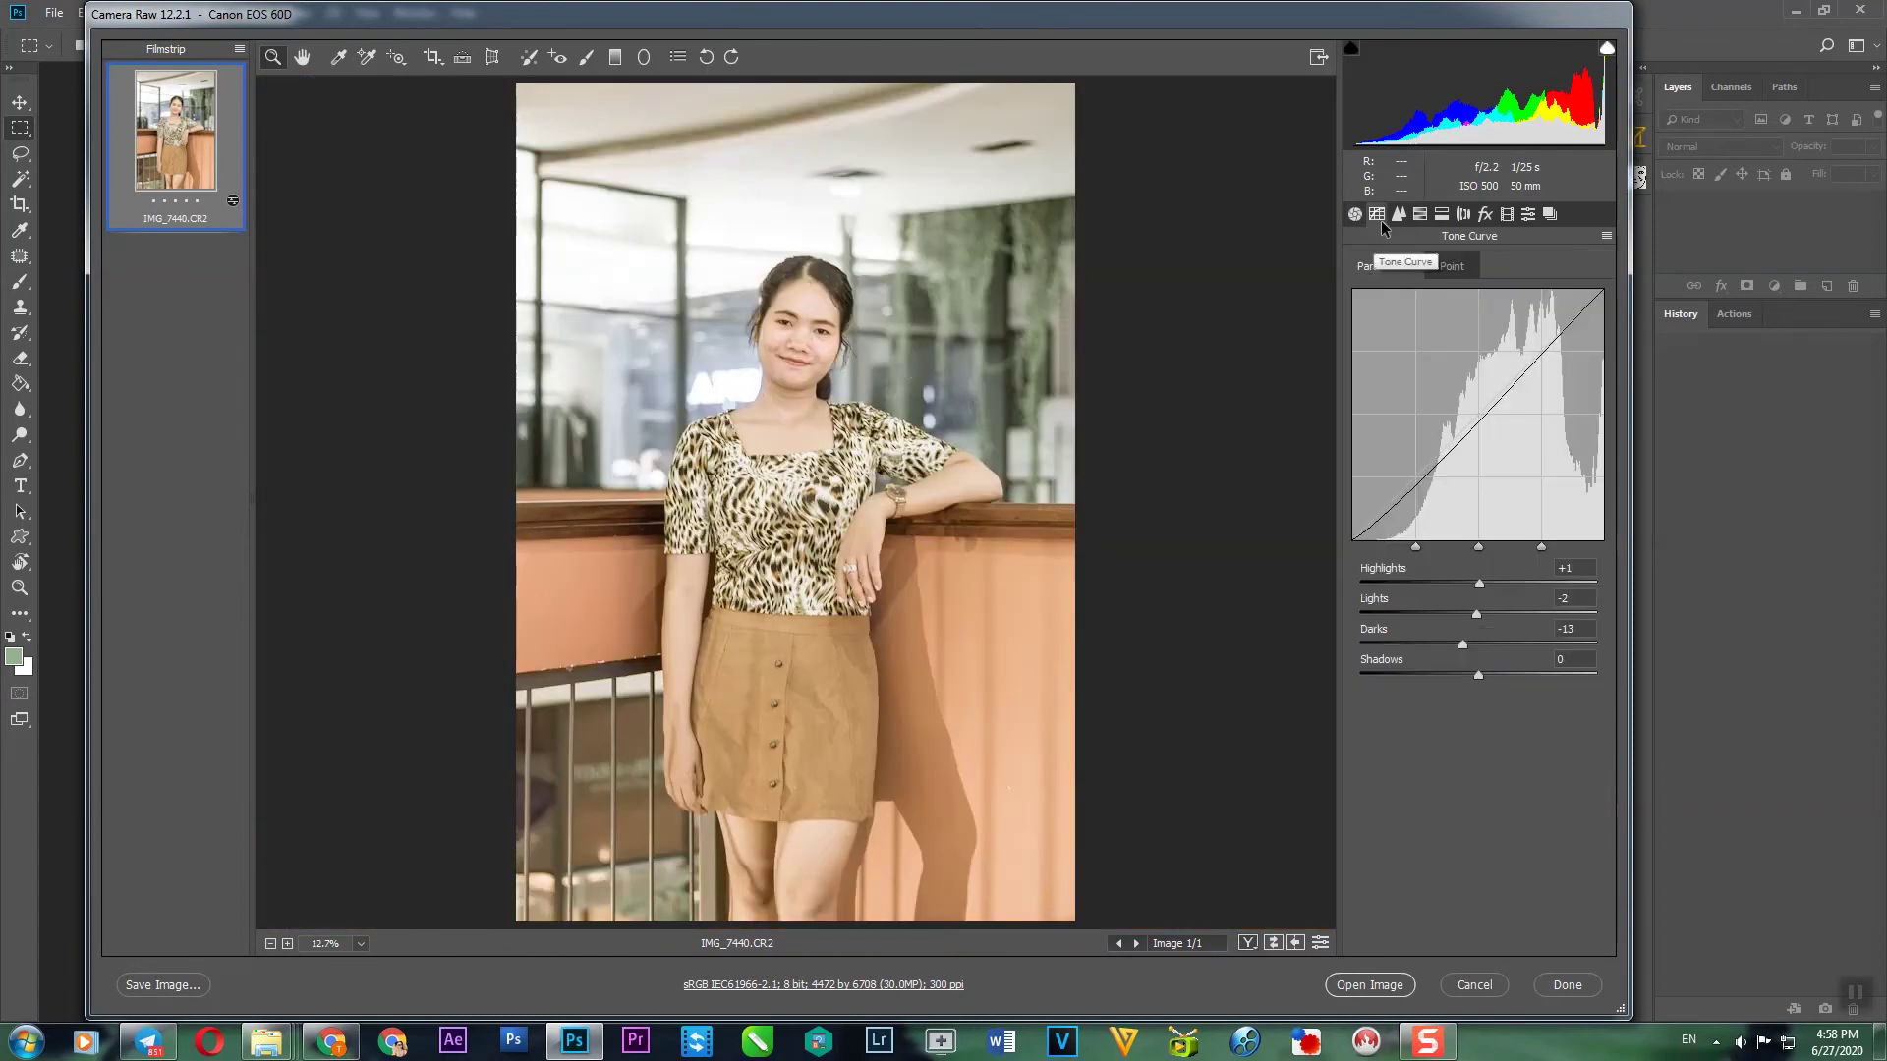
pyautogui.click(1399, 214)
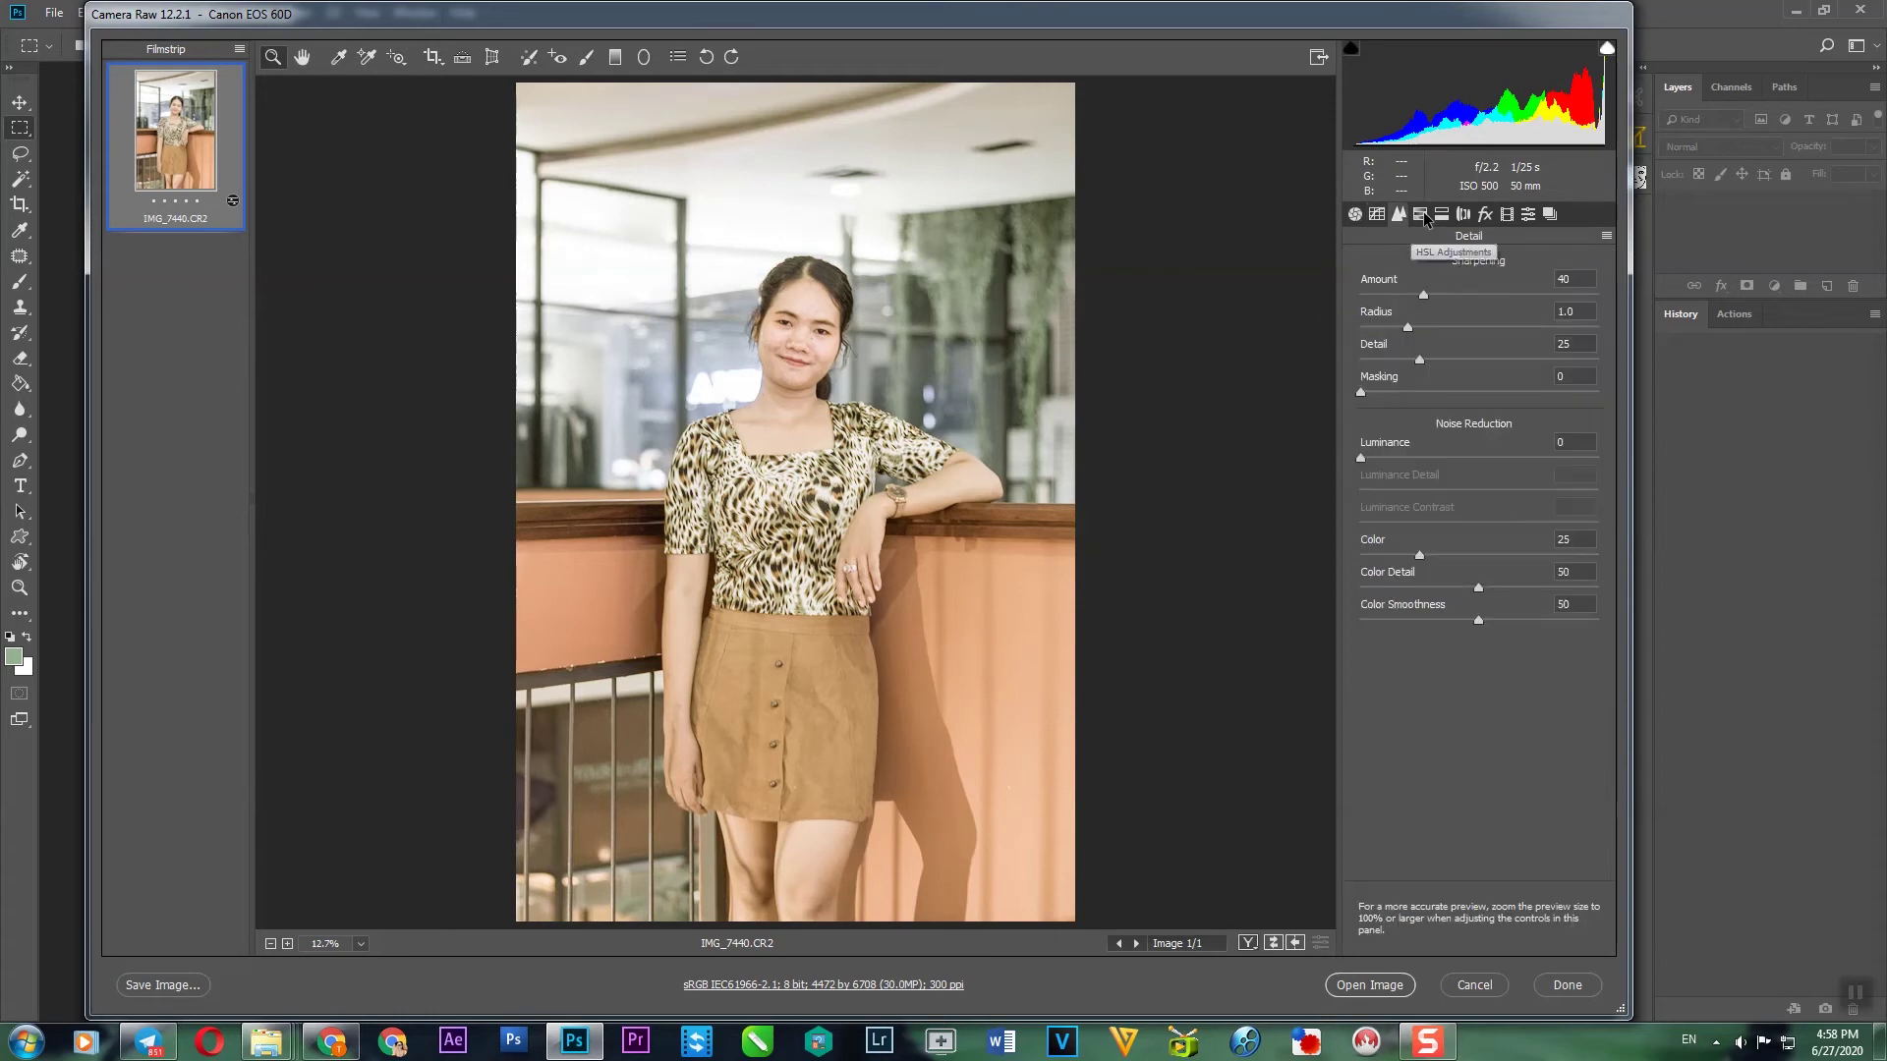
pyautogui.click(1422, 216)
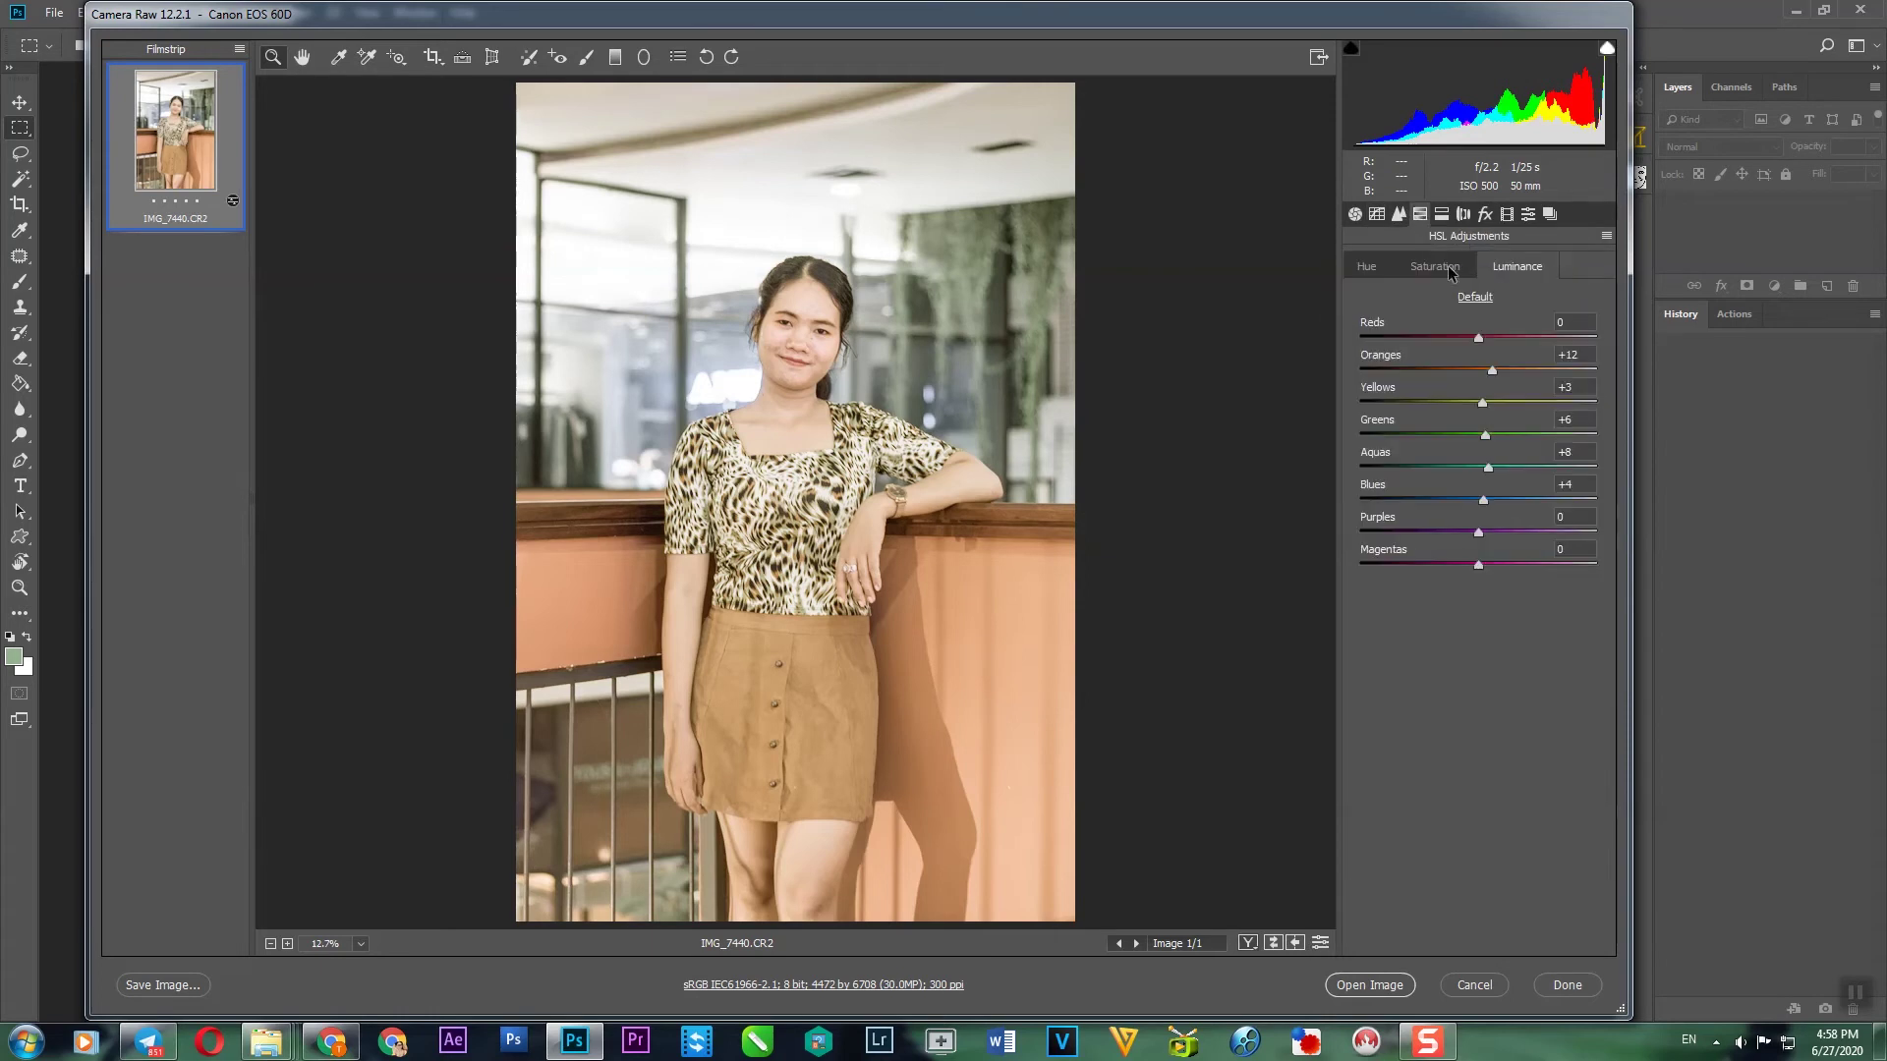
pyautogui.click(1449, 270)
pyautogui.click(1376, 264)
pyautogui.moveTo(1478, 370); pyautogui.dragTo(1433, 371)
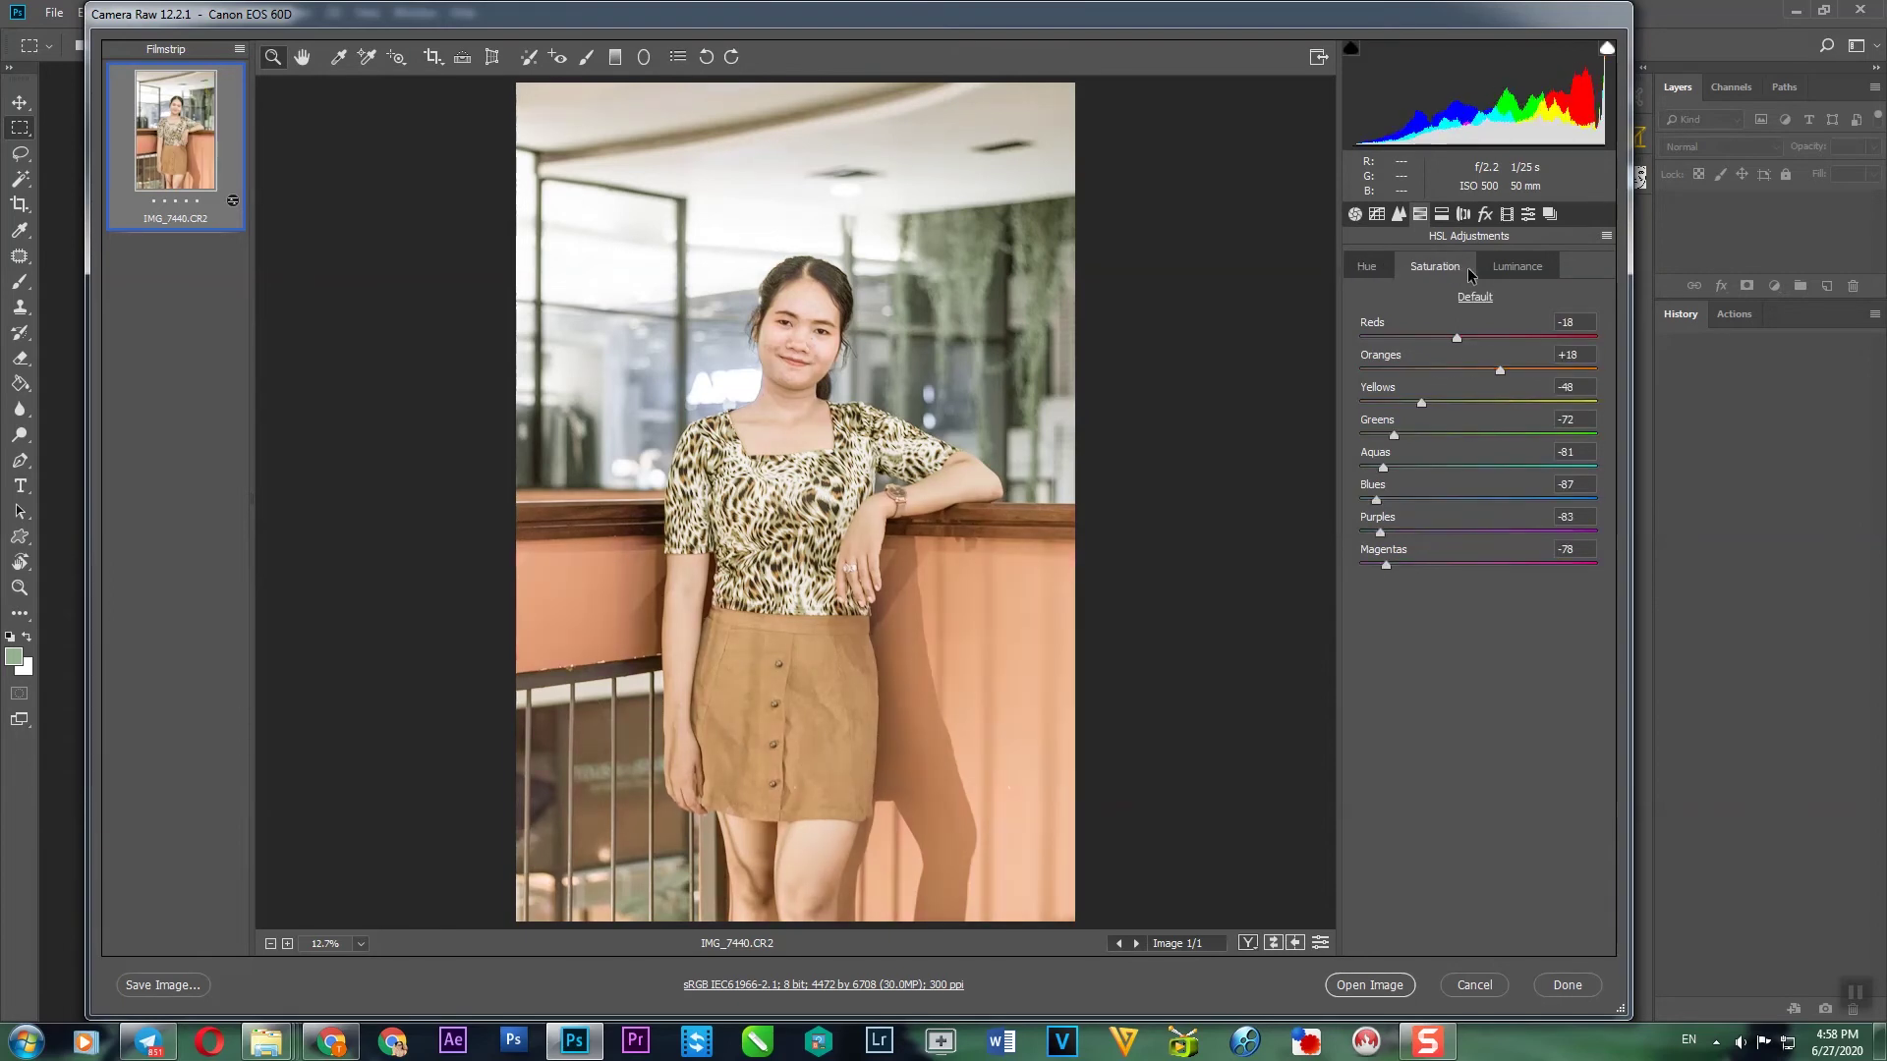
pyautogui.click(1463, 214)
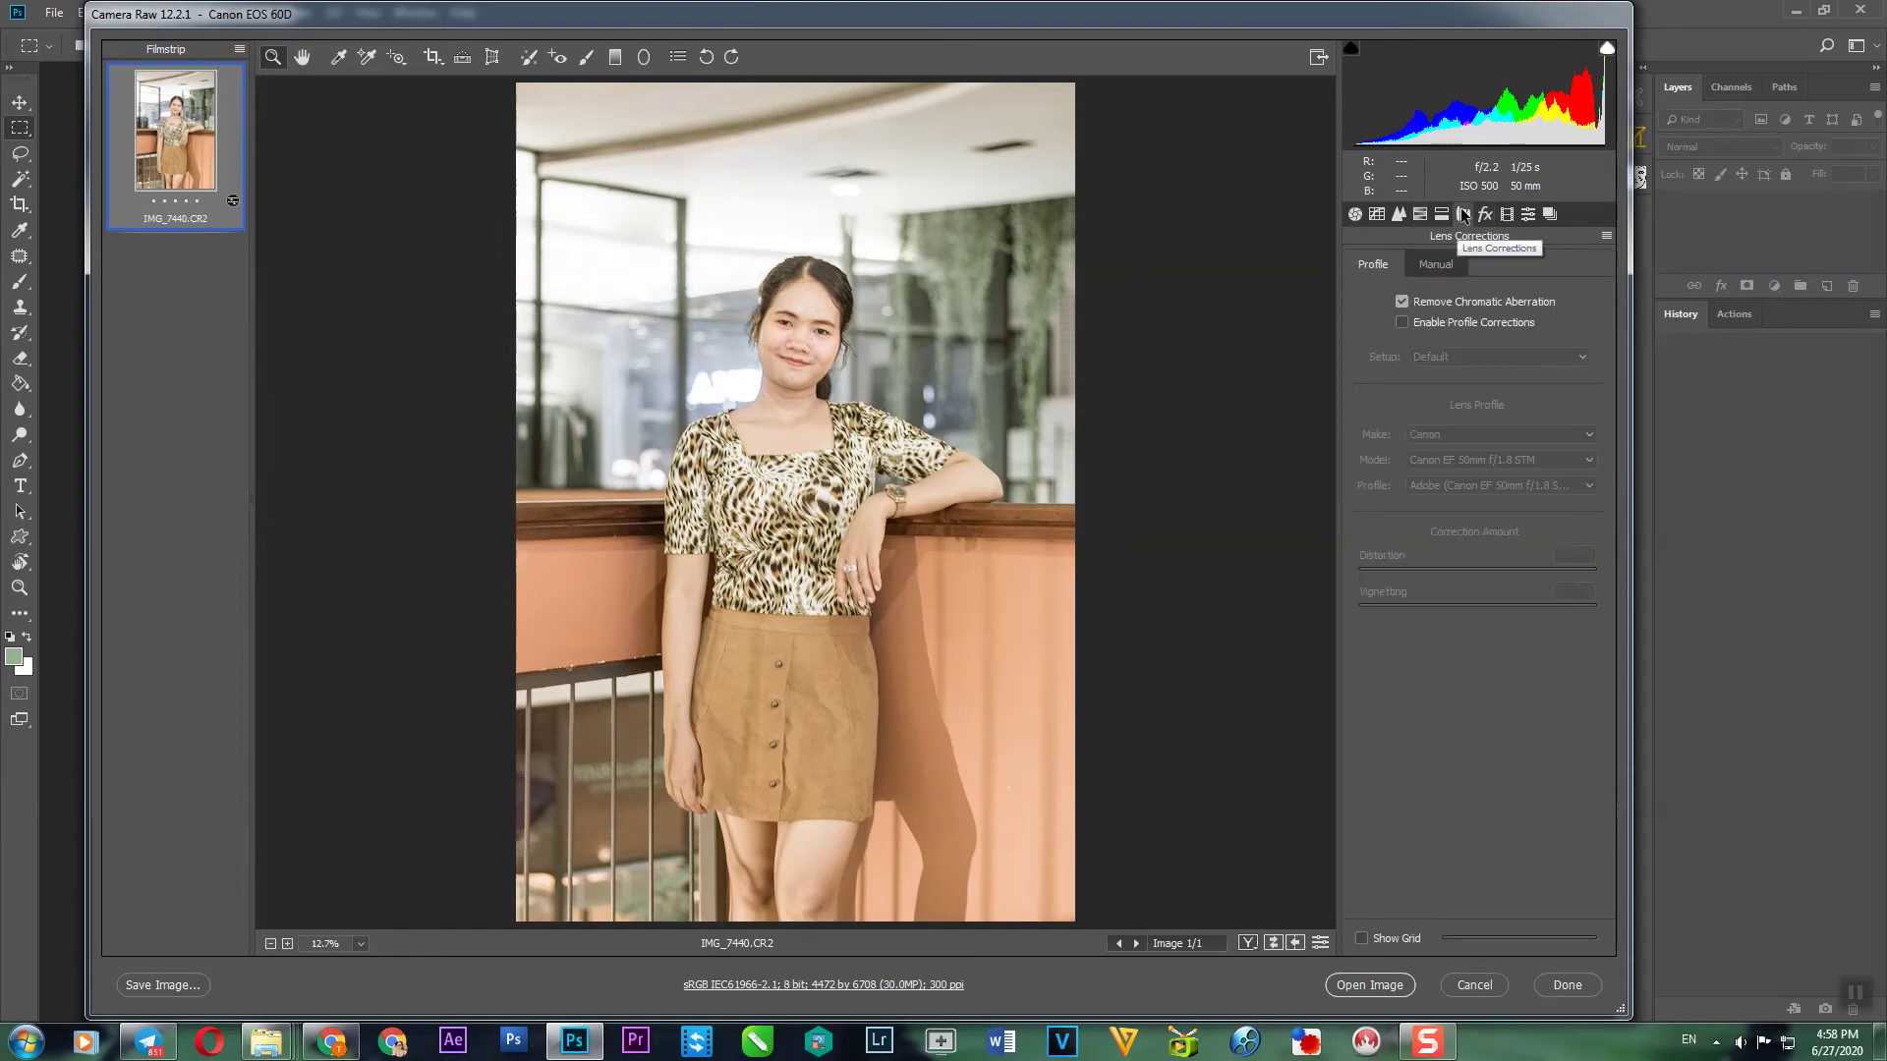
pyautogui.click(1370, 985)
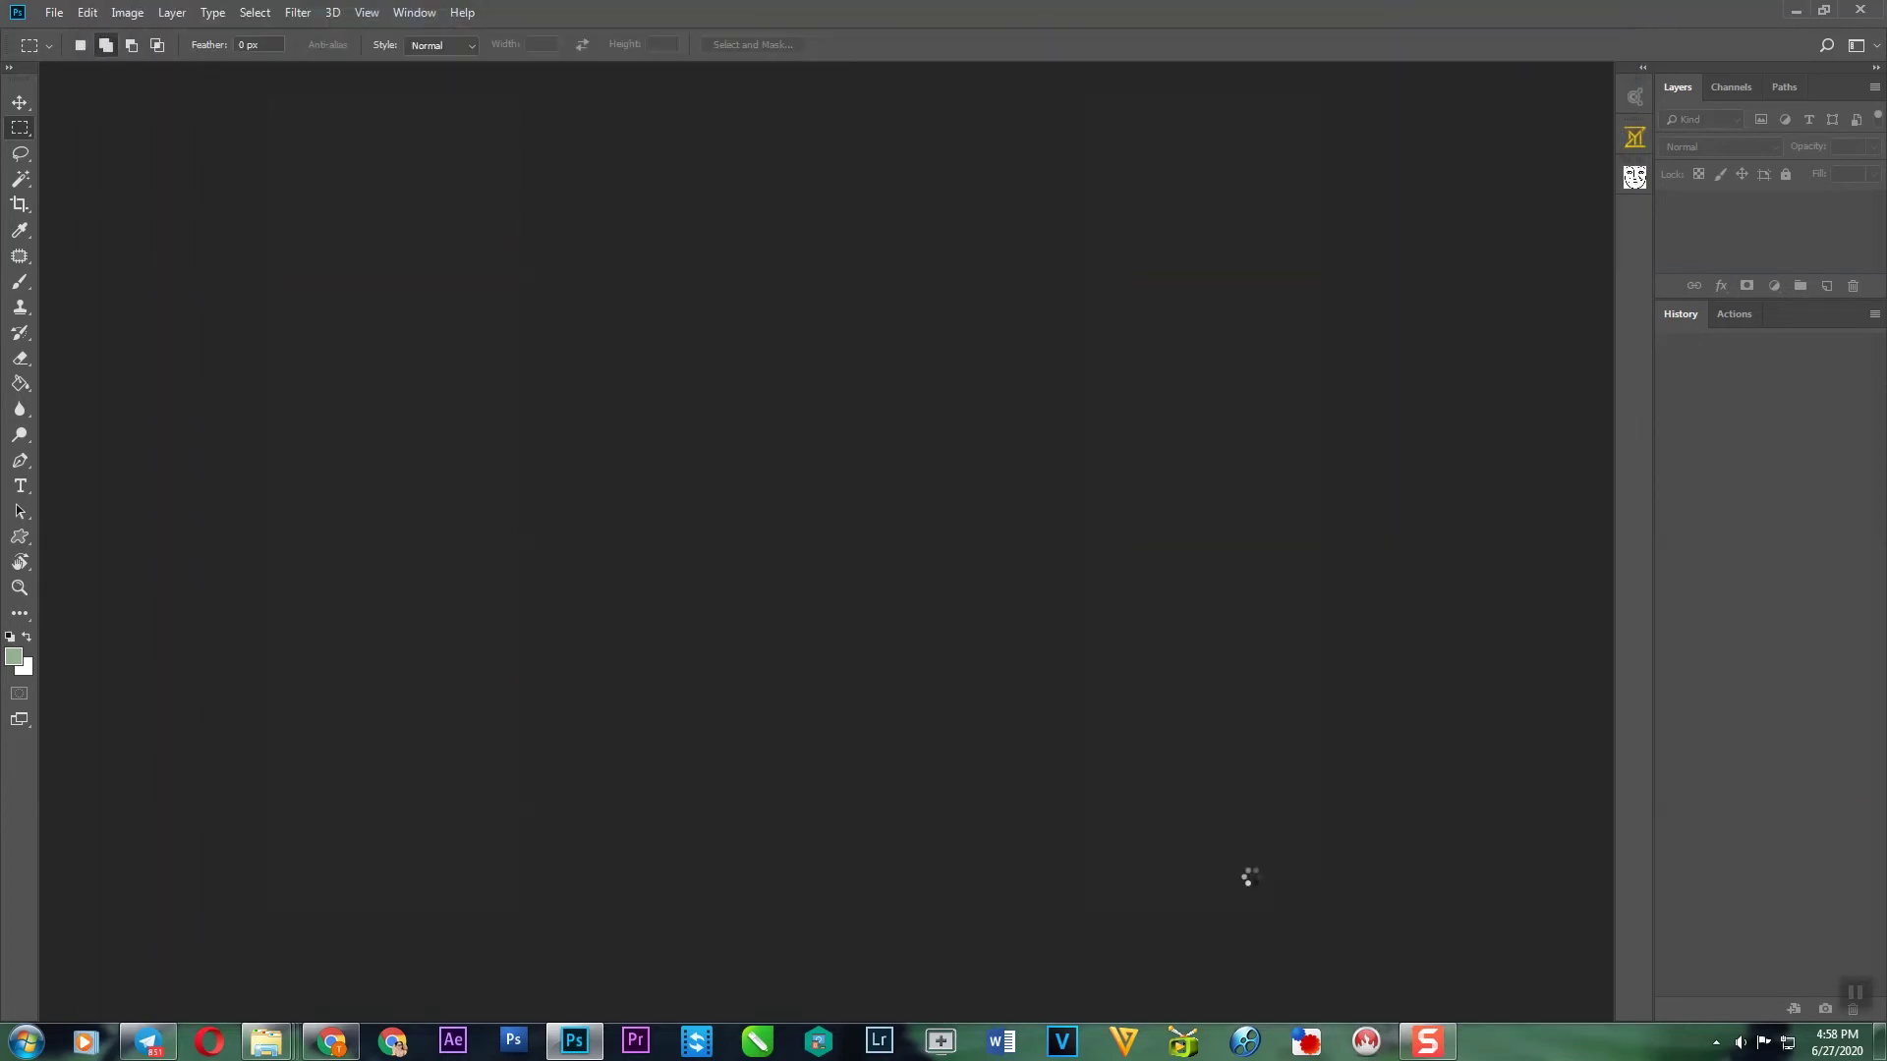
# Step: Remove the forehead spot with a Patch selection and a content-aware fill
pyautogui.press('j')
pyautogui.scroll(5, 910, 415)
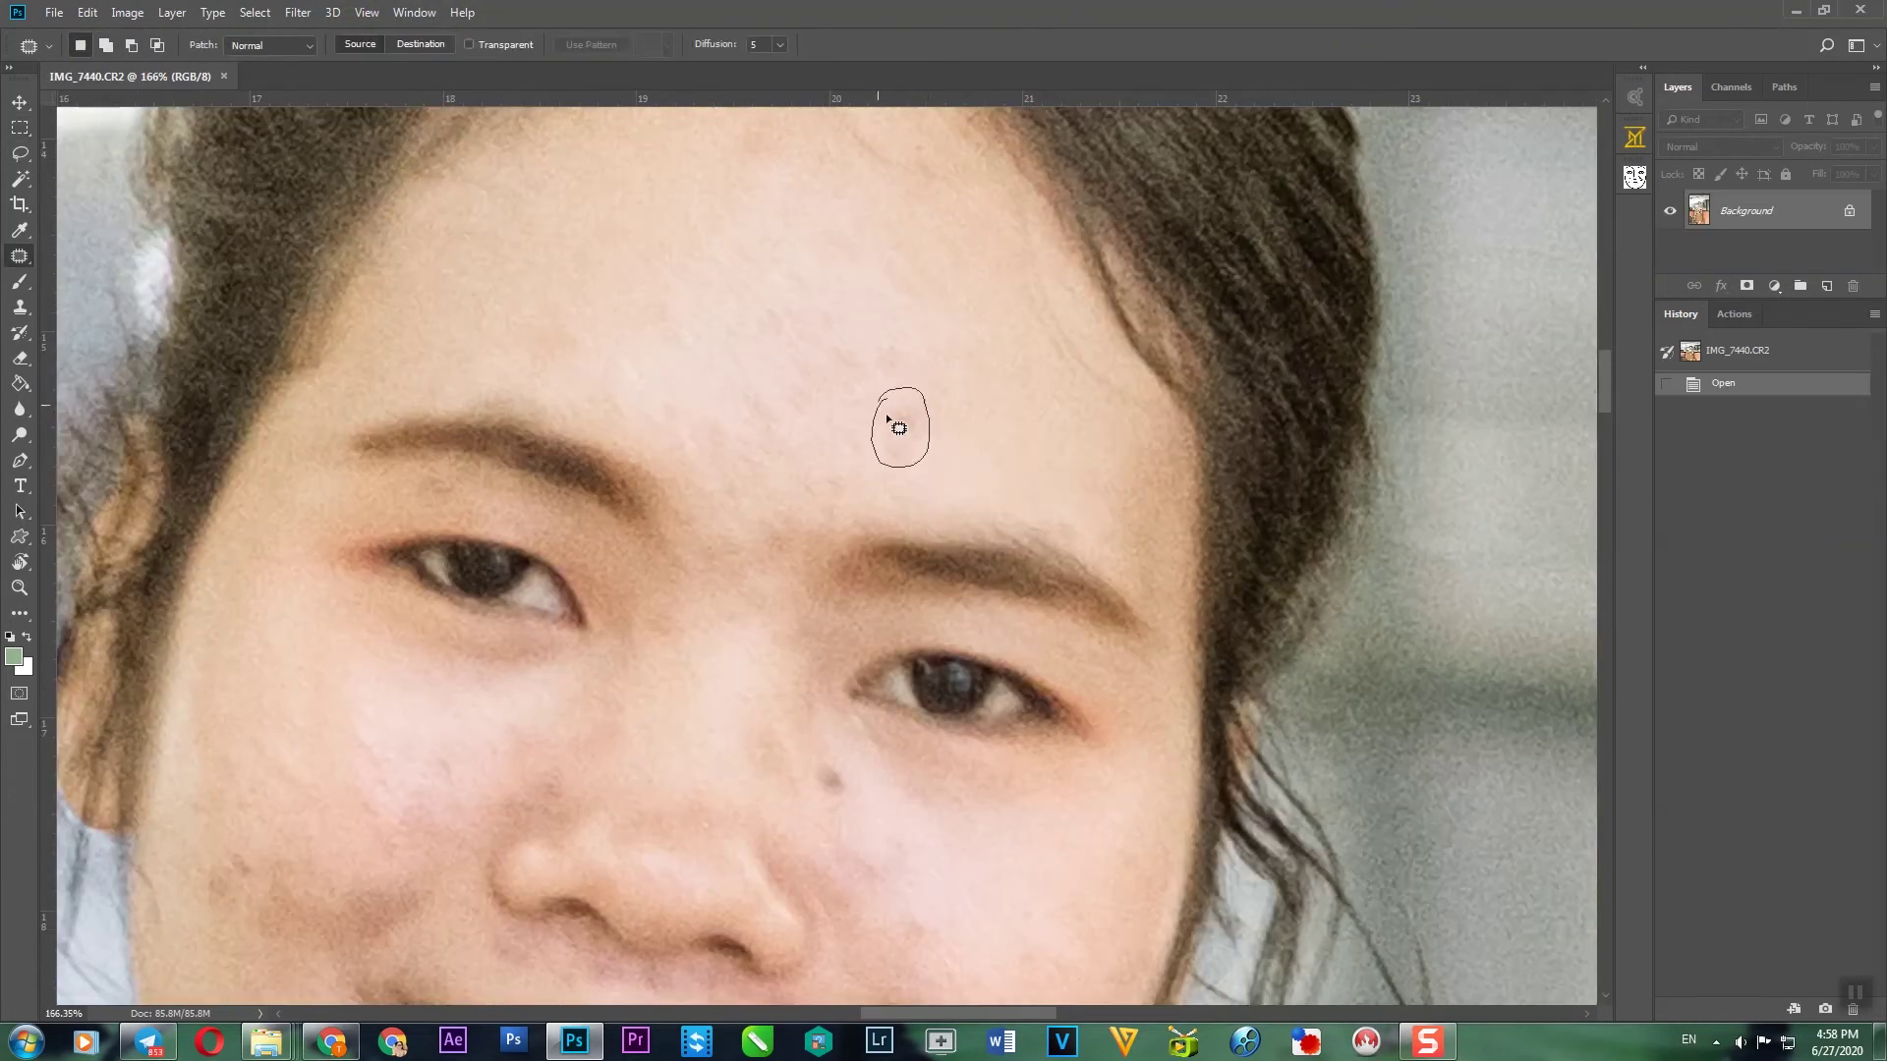
pyautogui.moveTo(882, 398); pyautogui.dragTo(882, 401)
pyautogui.hotkey('shift', 'F5')
pyautogui.press('Return')
# Step: Lasso the spot beside the nose and content-aware fill it
pyautogui.press('l')
pyautogui.scroll(2, 876, 556)
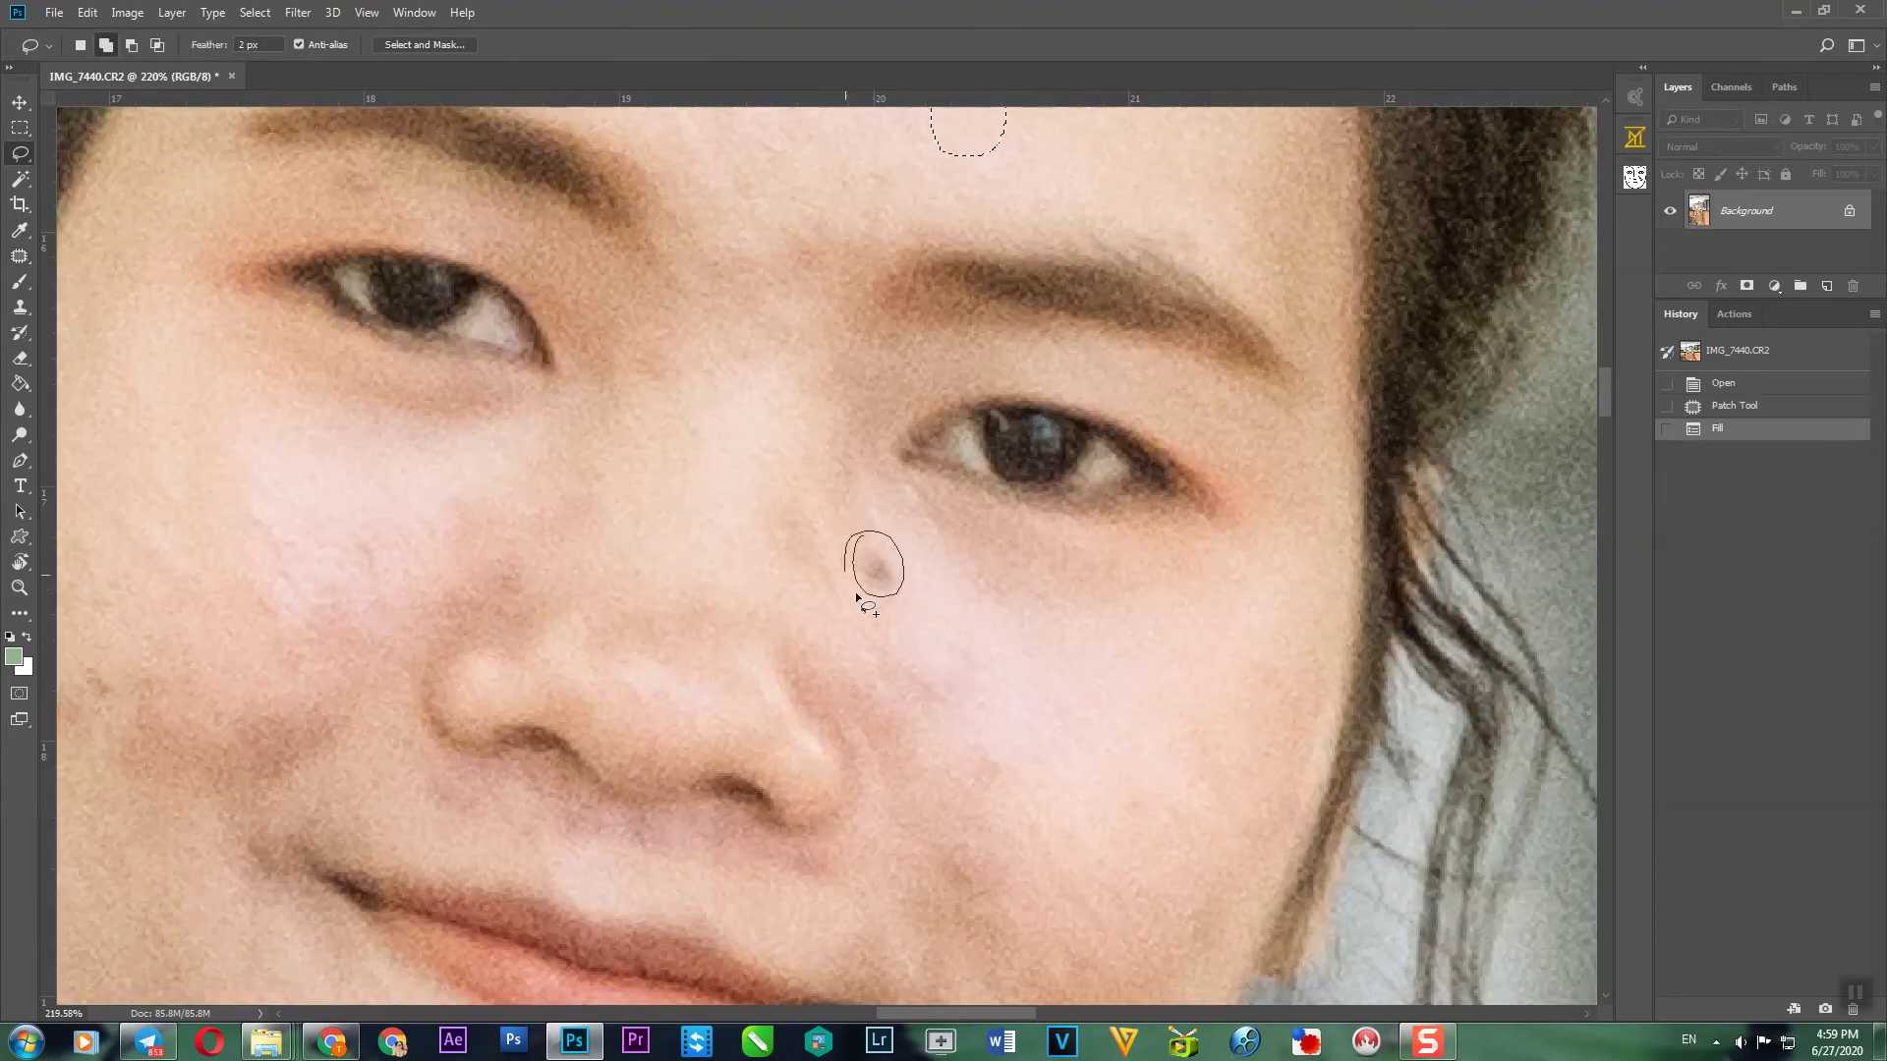
pyautogui.rightClick(865, 556)
pyautogui.click(968, 789)
pyautogui.press('Return')
pyautogui.hotkey('ctrl', 'd')
# Step: Content-aware fill the spots on the chin and the neck
pyautogui.scroll(-3, 865, 555)
pyautogui.moveTo(763, 597)
pyautogui.mouseDown()
pyautogui.moveTo(815, 676)
pyautogui.moveTo(777, 602)
pyautogui.mouseUp()
pyautogui.hotkey('shift', 'F5')
pyautogui.press('Return')
pyautogui.hotkey('ctrl', 'd')
pyautogui.scroll(-3, 816, 676)
pyautogui.moveTo(496, 755); pyautogui.dragTo(552, 816)
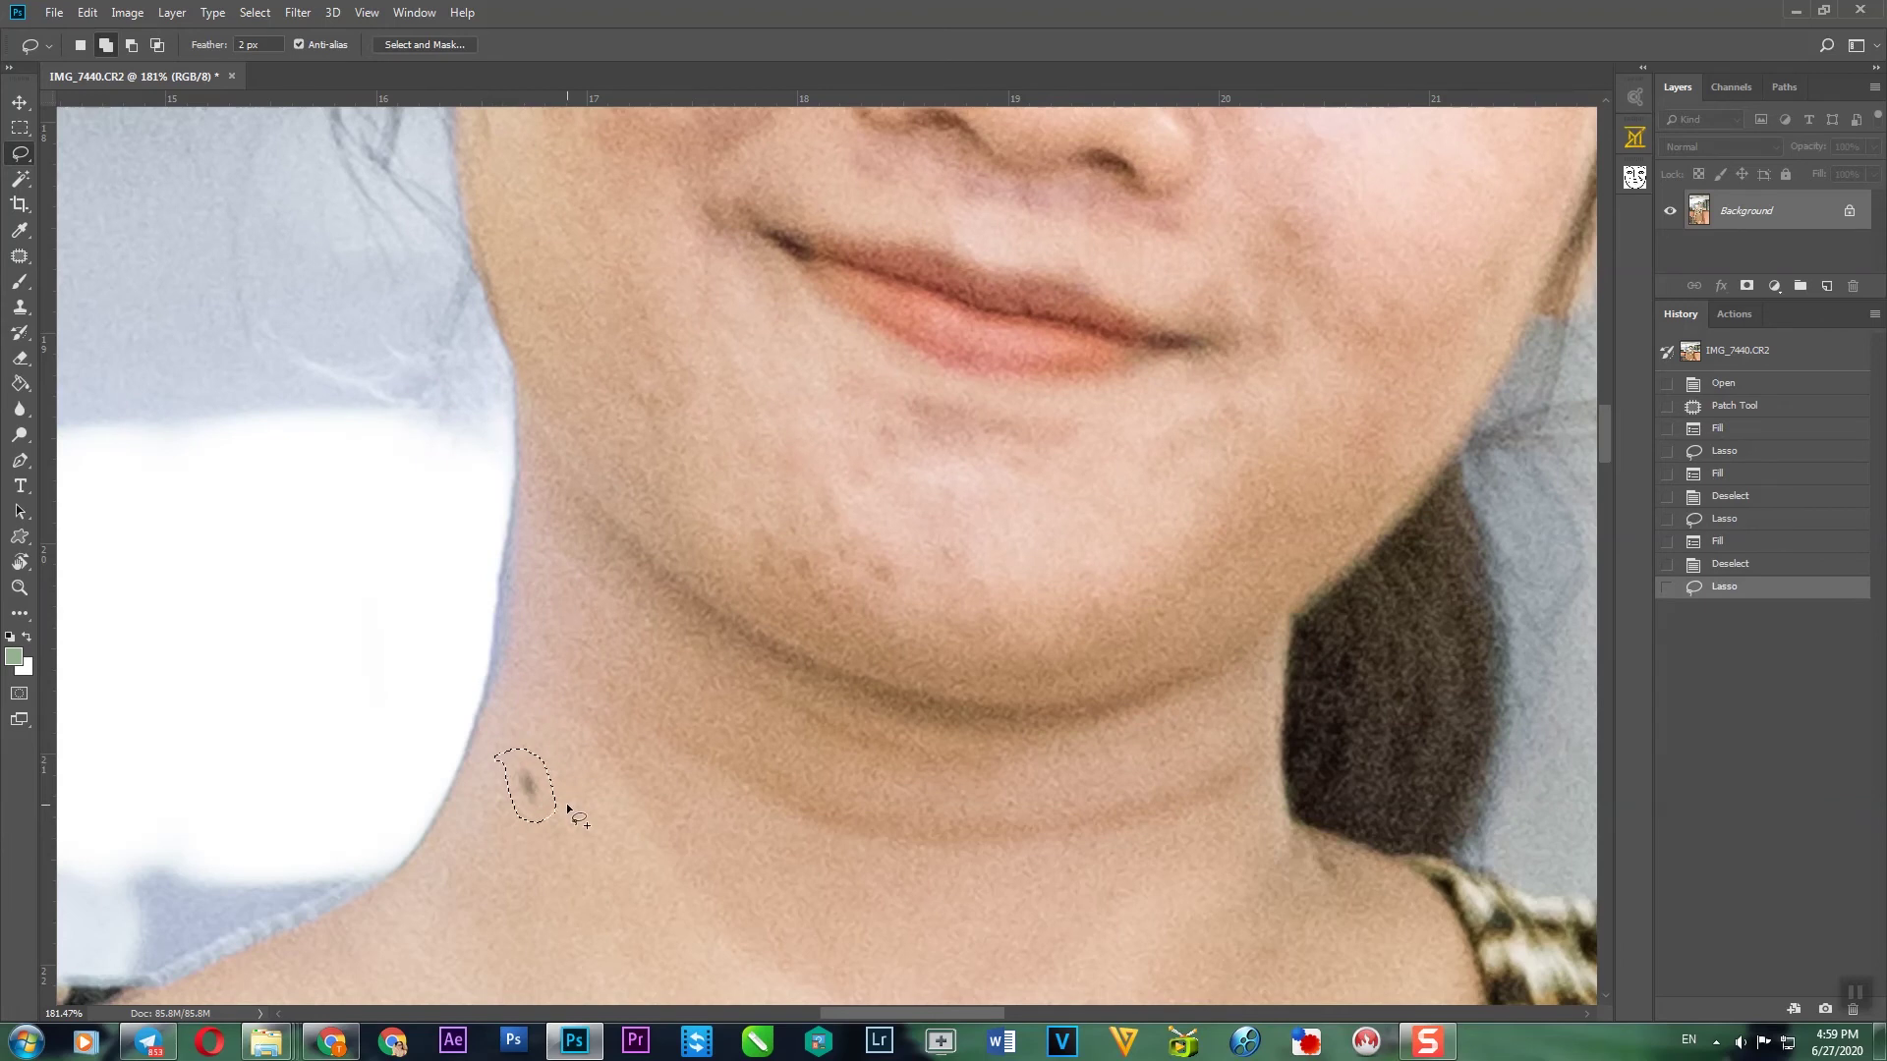
pyautogui.hotkey('shift', 'F5')
pyautogui.press('Return')
pyautogui.hotkey('ctrl', 'd')
# Step: Outline another facial blemish and content-aware fill it
pyautogui.scroll(-2, 577, 658)
pyautogui.scroll(2, 702, 429)
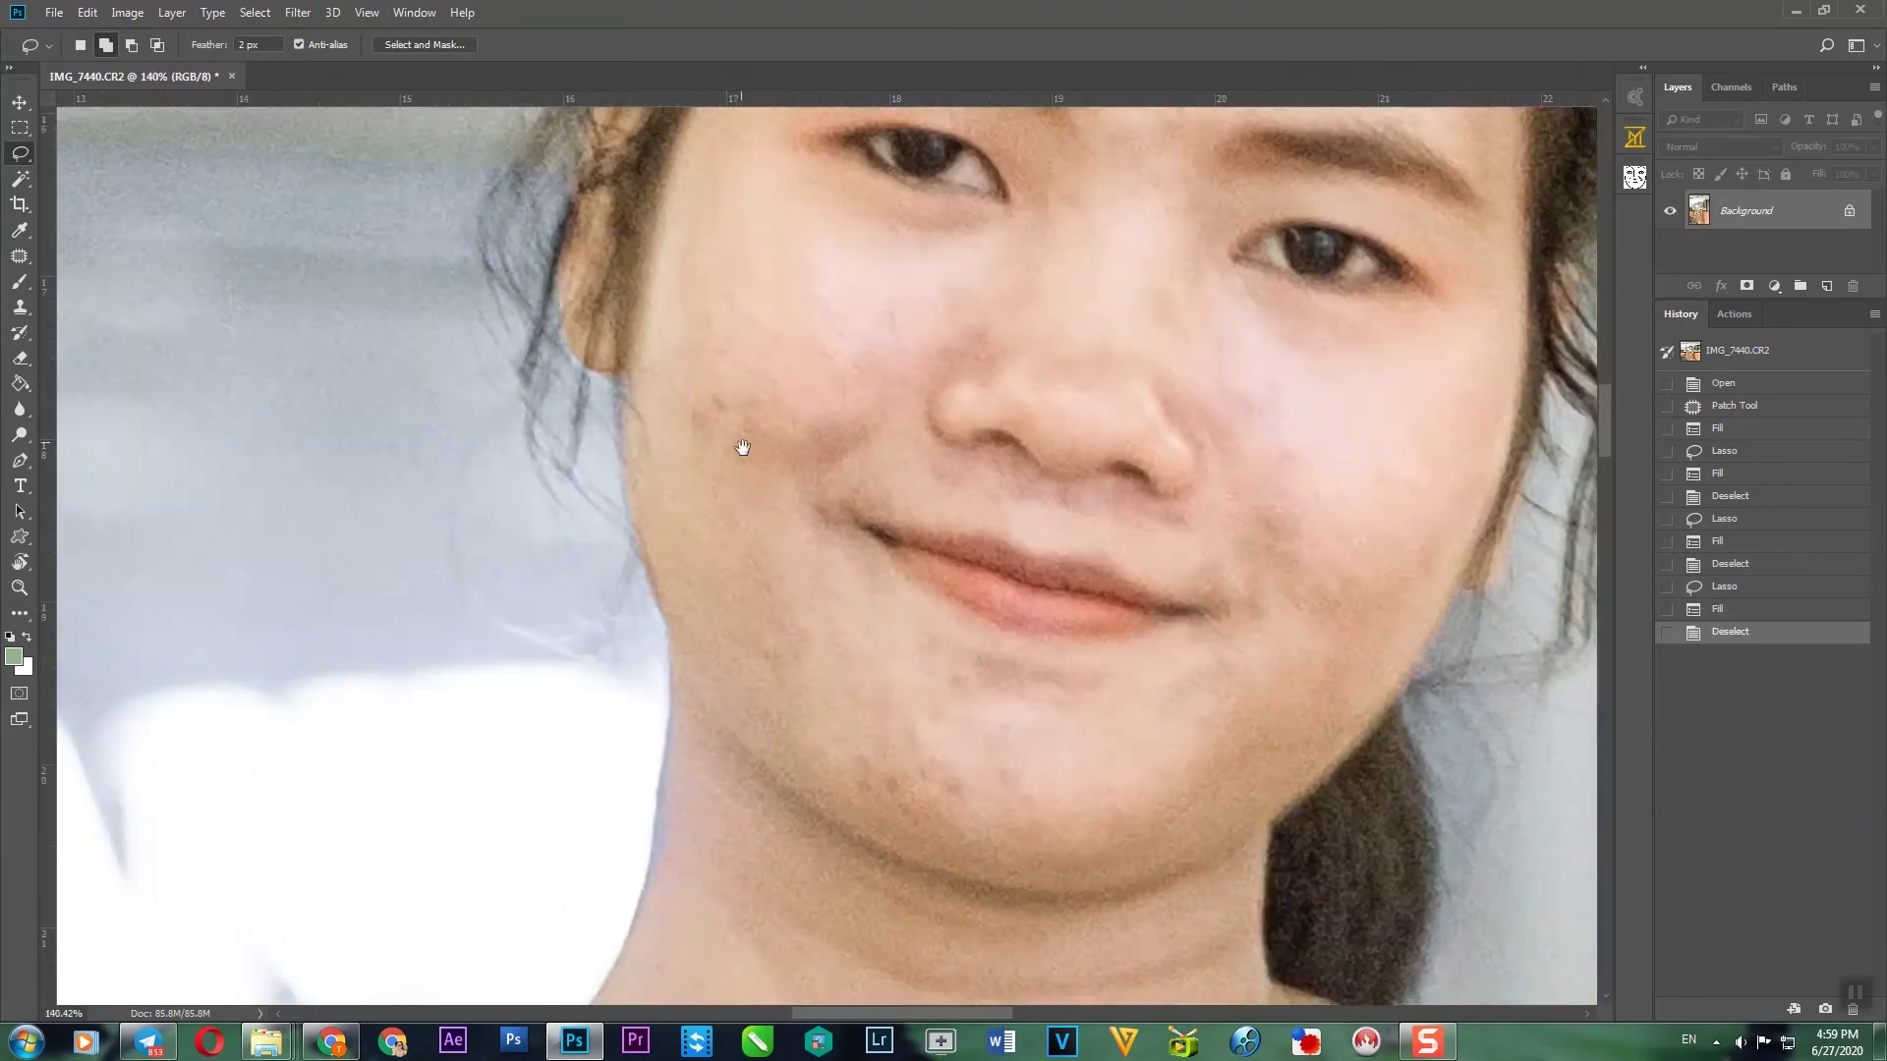
pyautogui.moveTo(702, 430); pyautogui.dragTo(707, 468)
pyautogui.rightClick(695, 398)
pyautogui.click(753, 640)
pyautogui.press('Return')
pyautogui.hotkey('ctrl', 'd')
# Step: Content-aware fill two more spots on the chin
pyautogui.scroll(2, 903, 614)
pyautogui.rightClick(863, 601)
pyautogui.moveTo(903, 614); pyautogui.dragTo(922, 668)
pyautogui.click(894, 841)
pyautogui.hotkey('ctrl', 'd')
pyautogui.rightClick(924, 649)
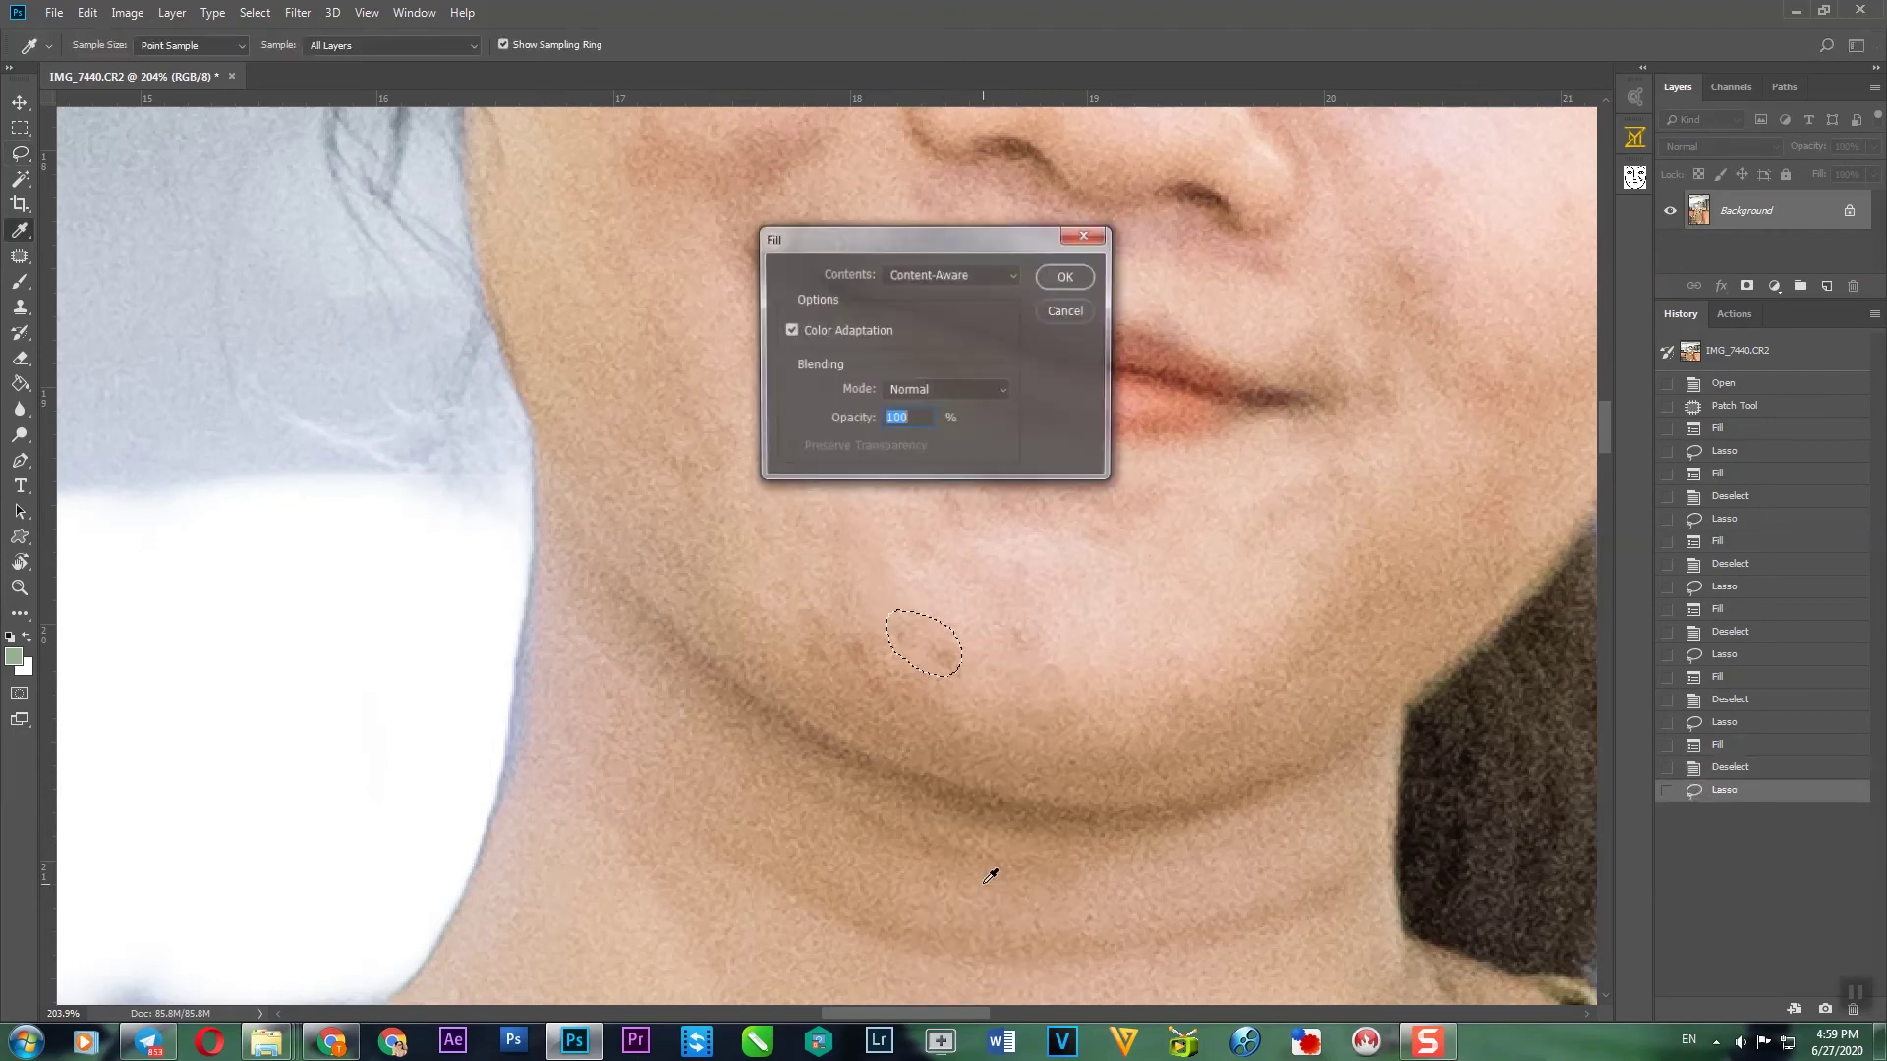
pyautogui.click(986, 893)
pyautogui.hotkey('ctrl', 'd')
# Step: Fill one last chin blemish, then set the Clone Stamp to 40% opacity
pyautogui.moveTo(800, 624); pyautogui.dragTo(817, 684)
pyautogui.rightClick(865, 639)
pyautogui.click(882, 876)
pyautogui.hotkey('ctrl', 'd')
pyautogui.hotkey('ctrl', '0')
pyautogui.click(20, 306)
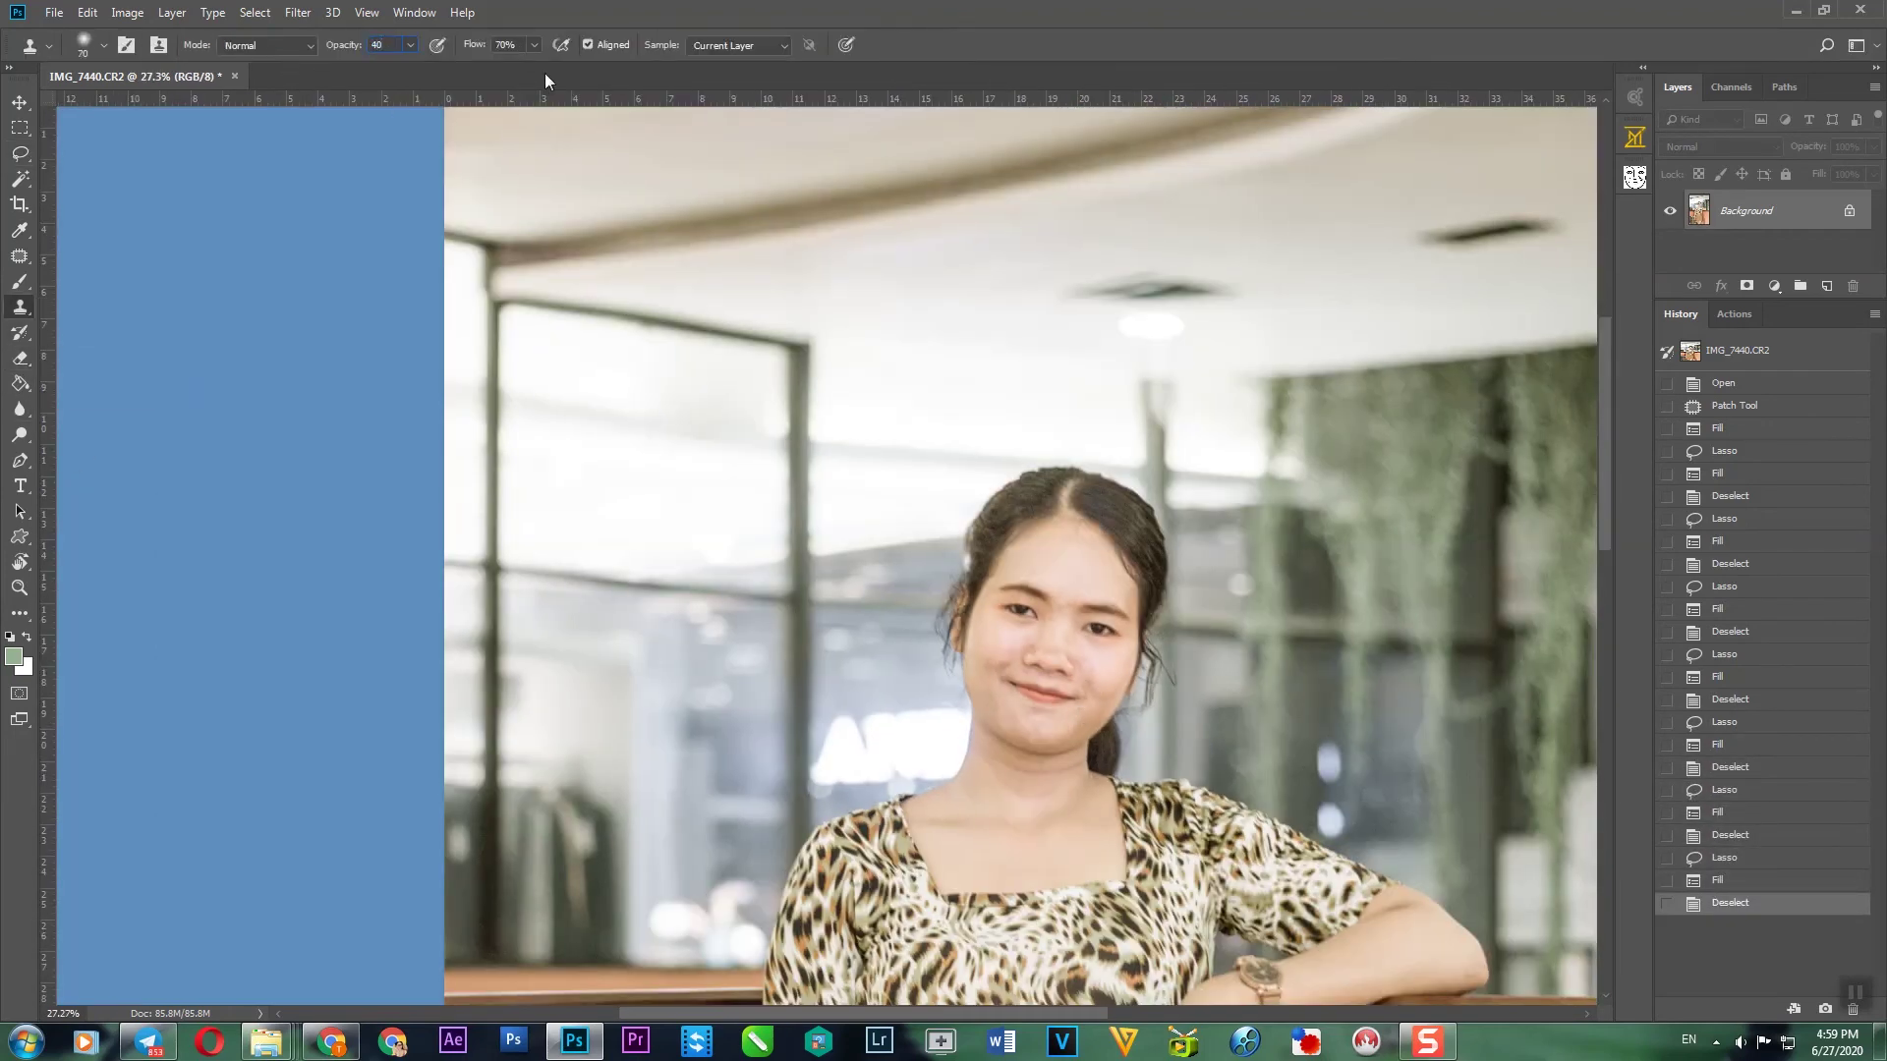
# Step: Clone smooth skin at 40% opacity over the jaw and chin blemishes
pyautogui.press('Return')
pyautogui.scroll(3, 990, 626)
pyautogui.scroll(3, 990, 626)
pyautogui.click(876, 636)
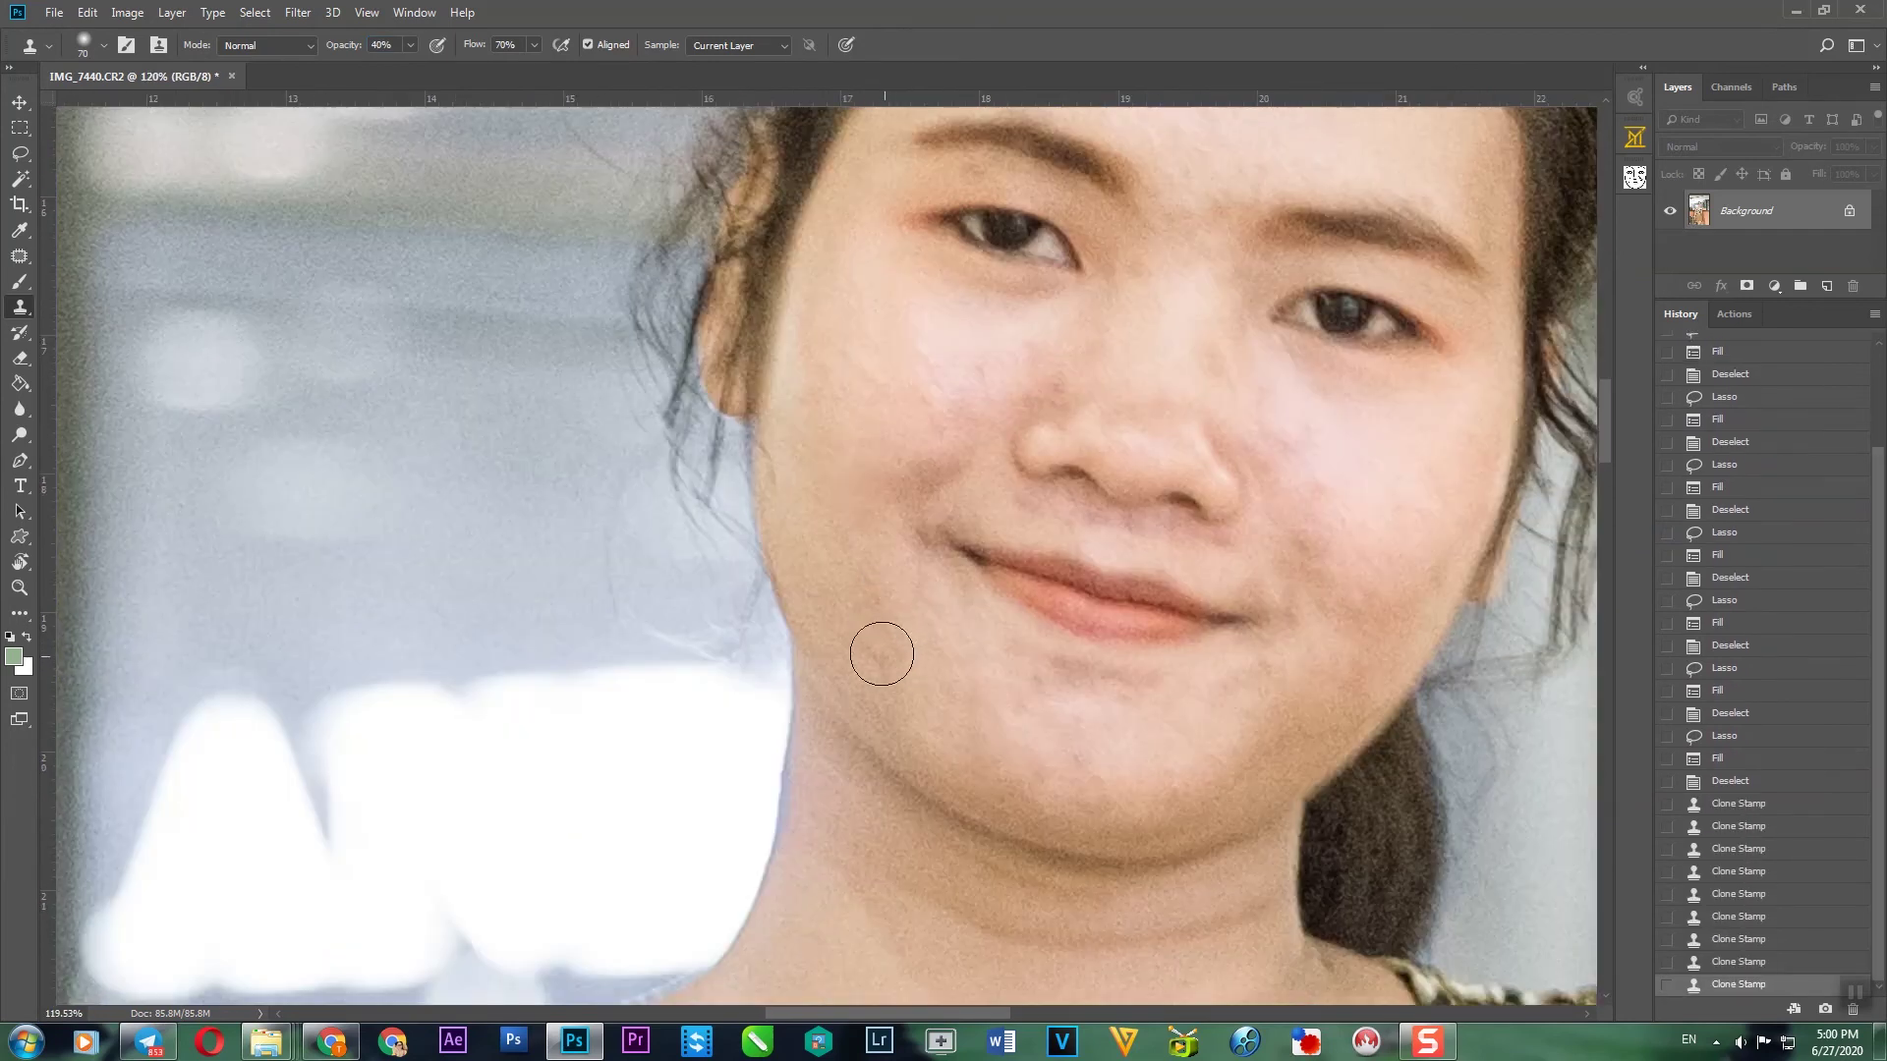
pyautogui.scroll(1, 889, 659)
pyautogui.click(935, 657)
pyautogui.scroll(1, 860, 654)
pyautogui.click(915, 577)
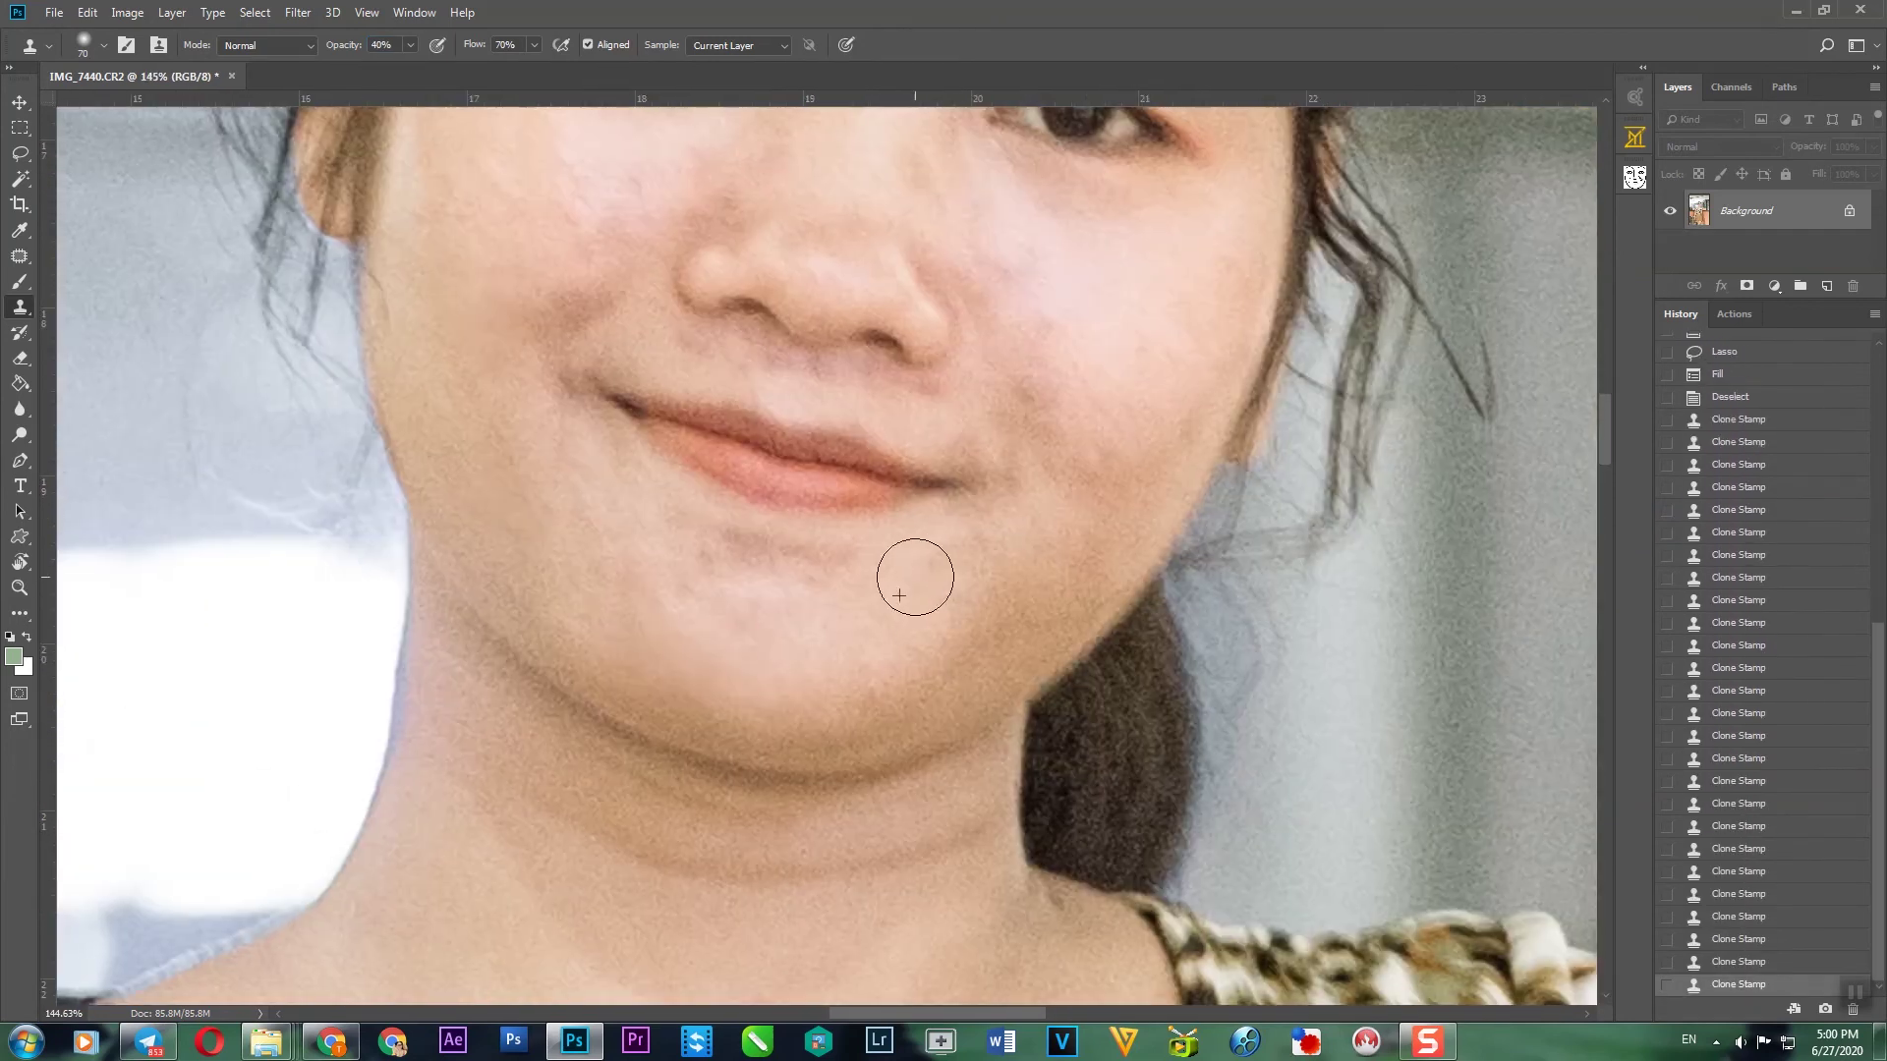
pyautogui.scroll(2, 846, 573)
# Step: Sample clean skin, clone it over the chin, then pan around to check cheeks and brow
pyautogui.keyDown('alt'); pyautogui.click(602, 551); pyautogui.keyUp('alt')
pyautogui.click(876, 735)
pyautogui.scroll(-1, 875, 735)
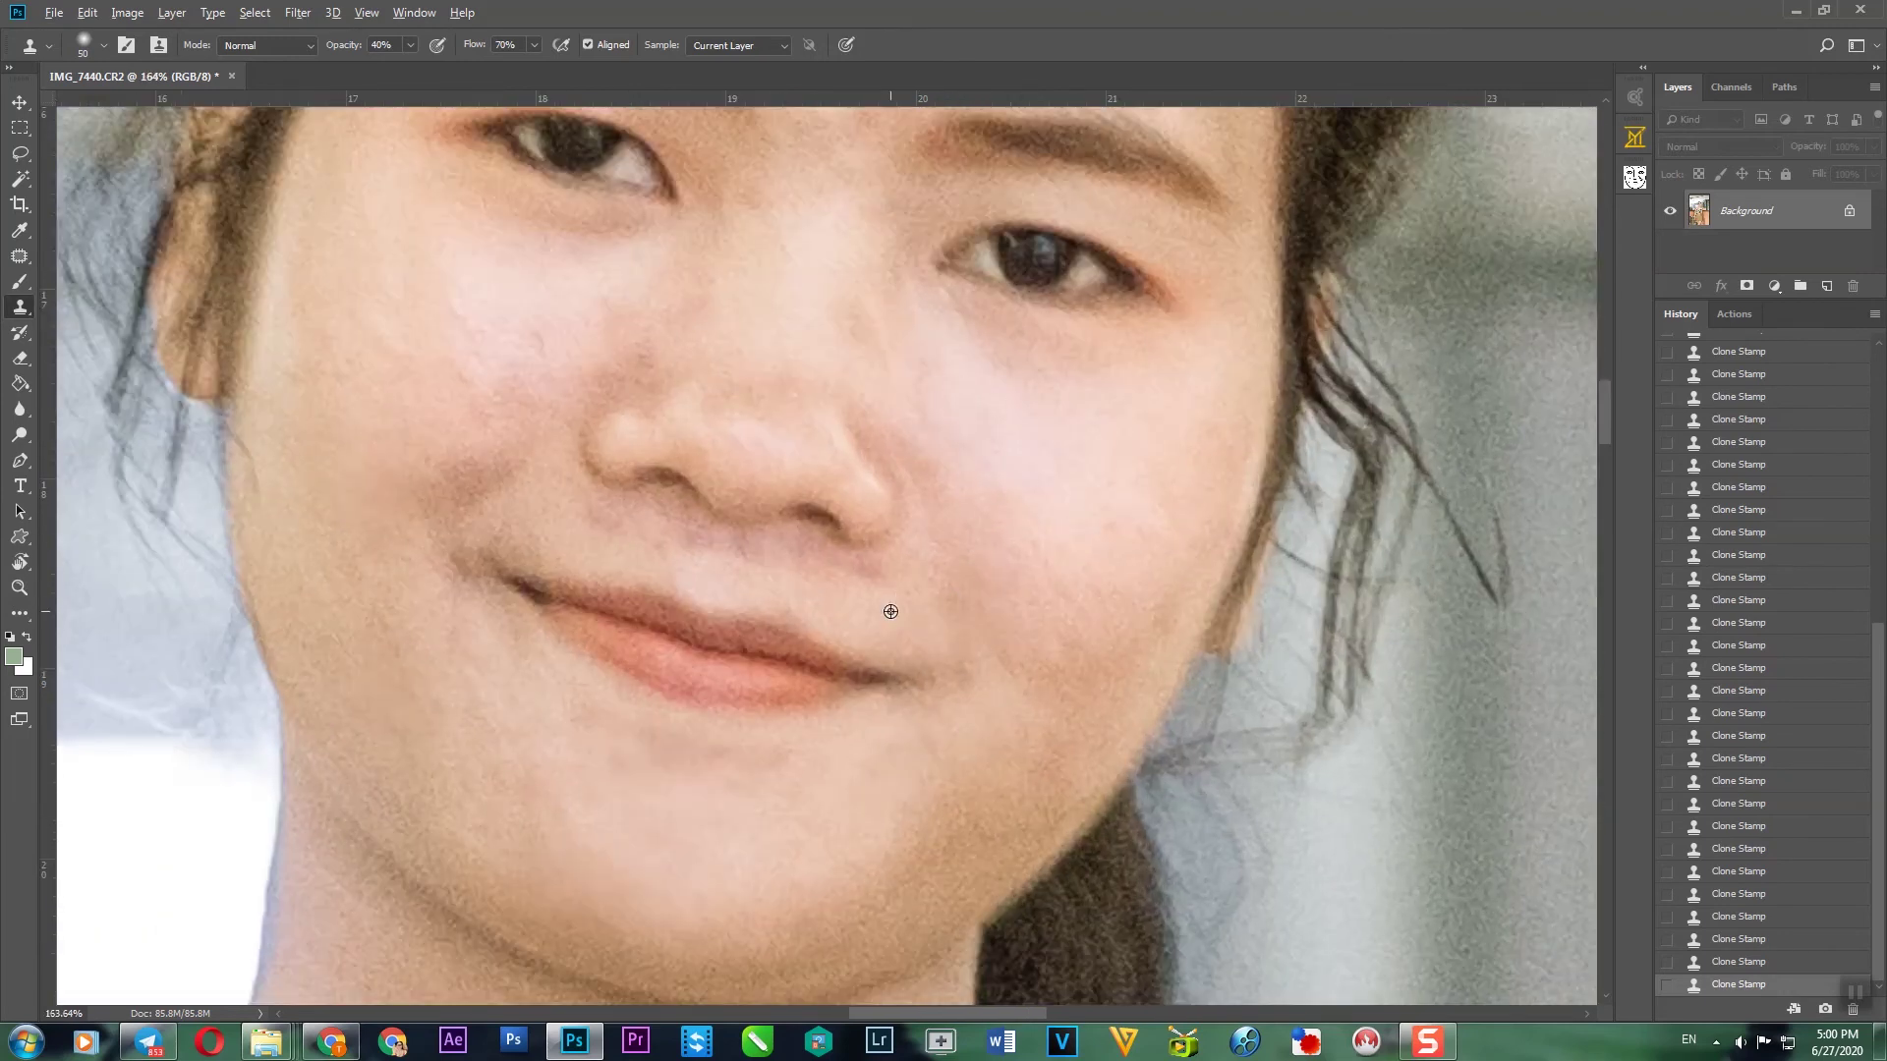
pyautogui.scroll(2, 934, 661)
pyautogui.hscroll(-4, 934, 661)
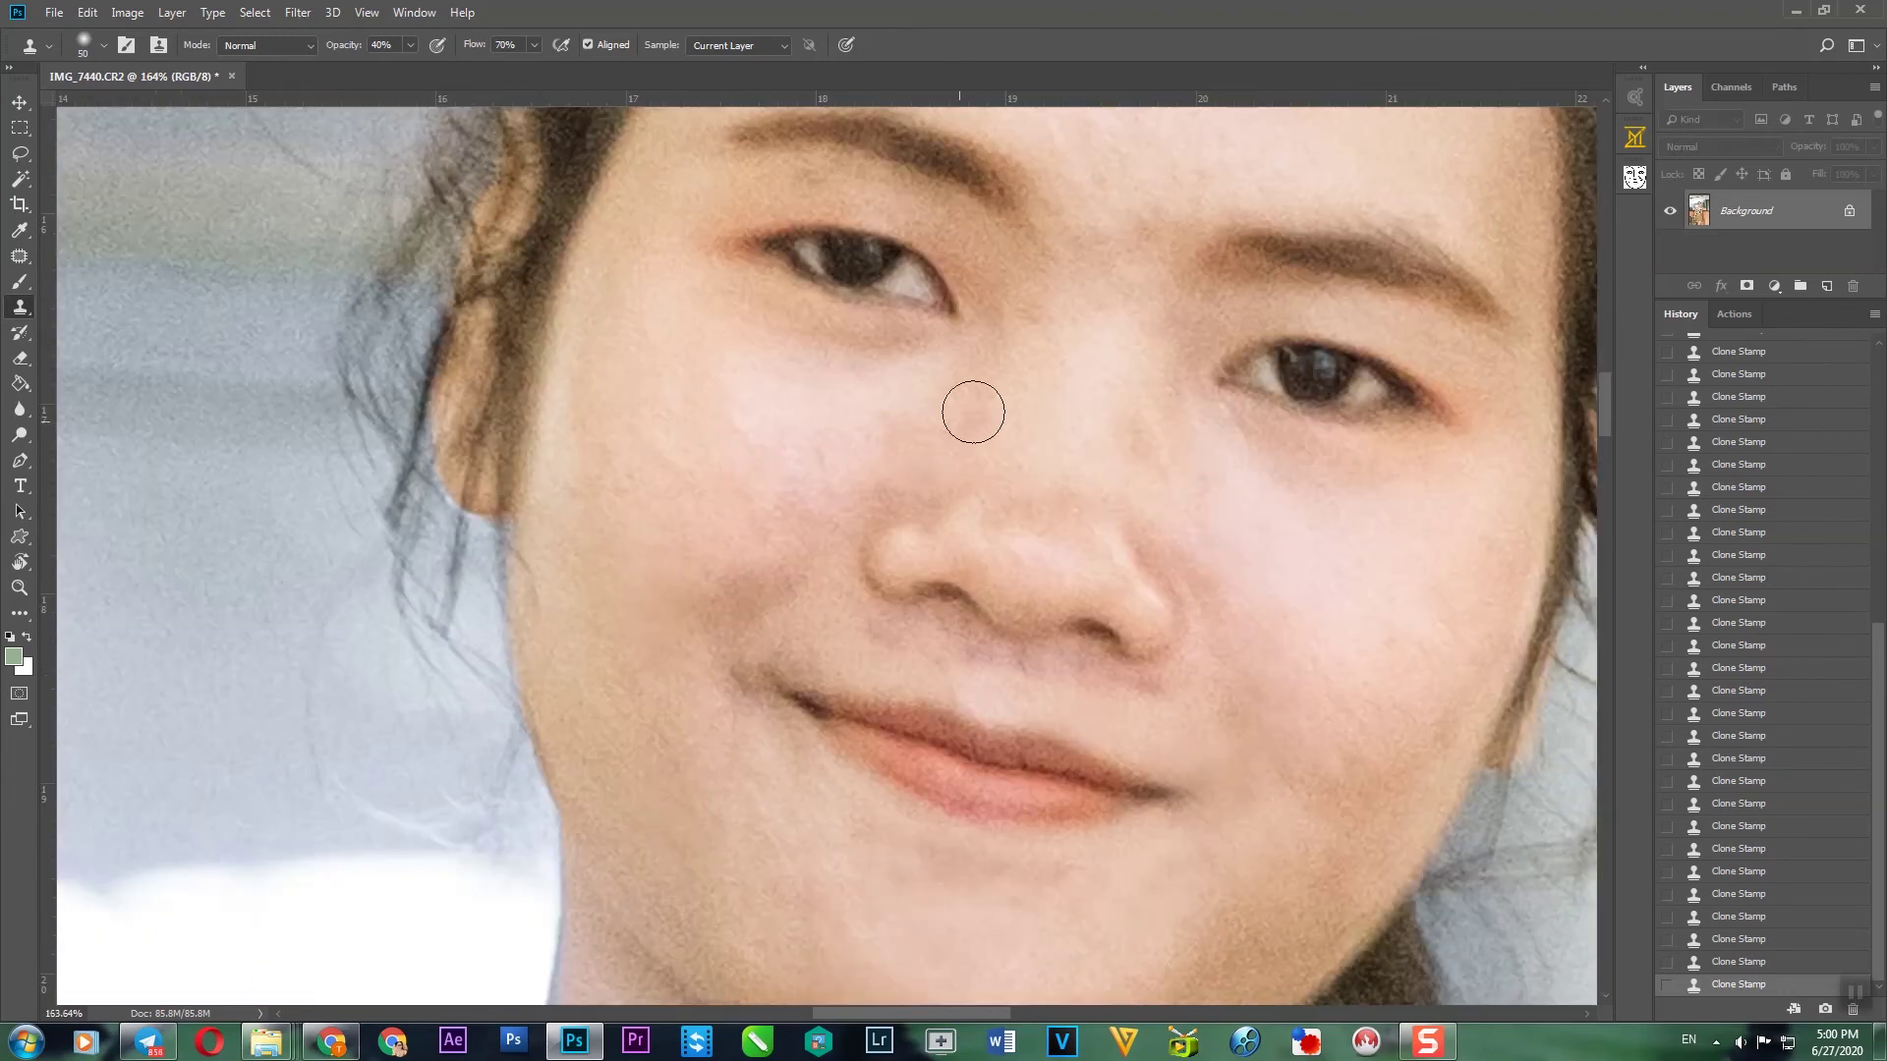
pyautogui.scroll(2, 961, 434)
pyautogui.hscroll(1, 962, 434)
pyautogui.scroll(1, 995, 530)
pyautogui.hscroll(1, 995, 530)
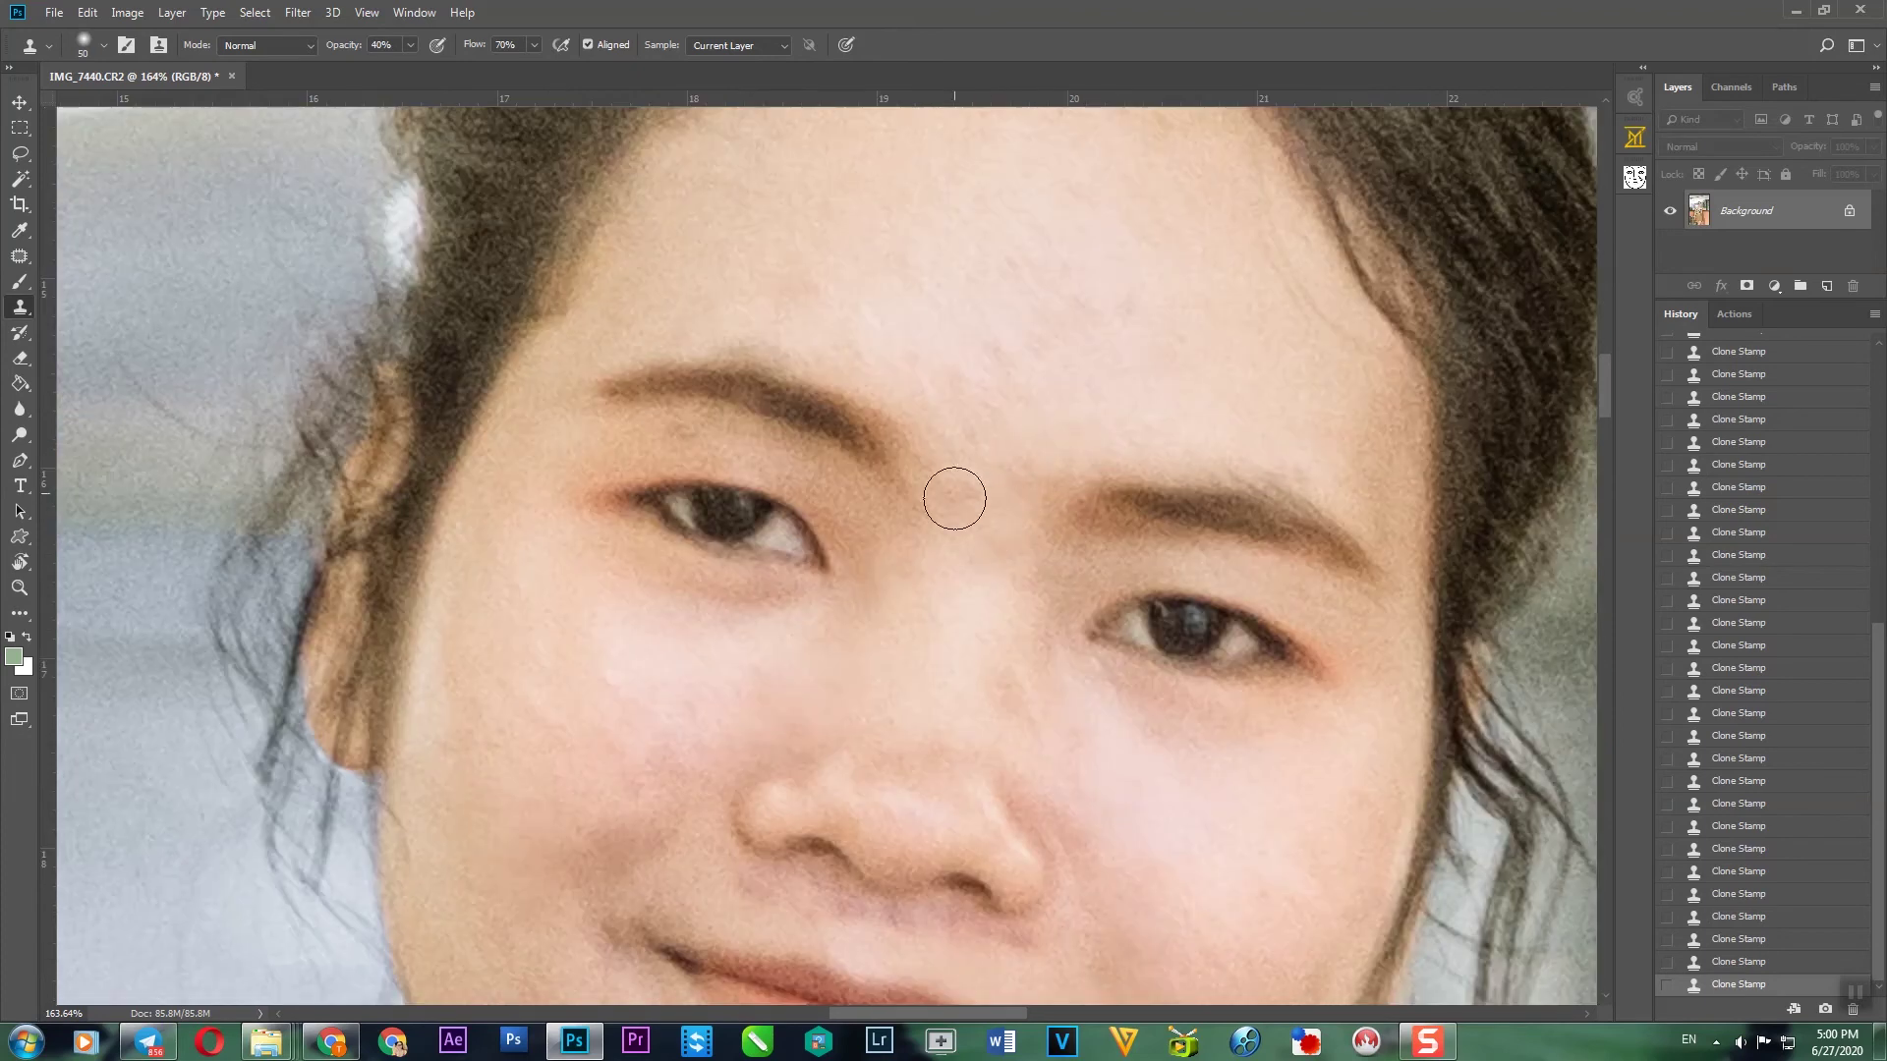
pyautogui.scroll(-5, 963, 478)
pyautogui.scroll(1, 963, 477)
pyautogui.scroll(4, 1052, 505)
# Step: Magic Wand the chin and neck shadow, feather it, and brighten it with Levels
pyautogui.press('w')
pyautogui.click(803, 587)
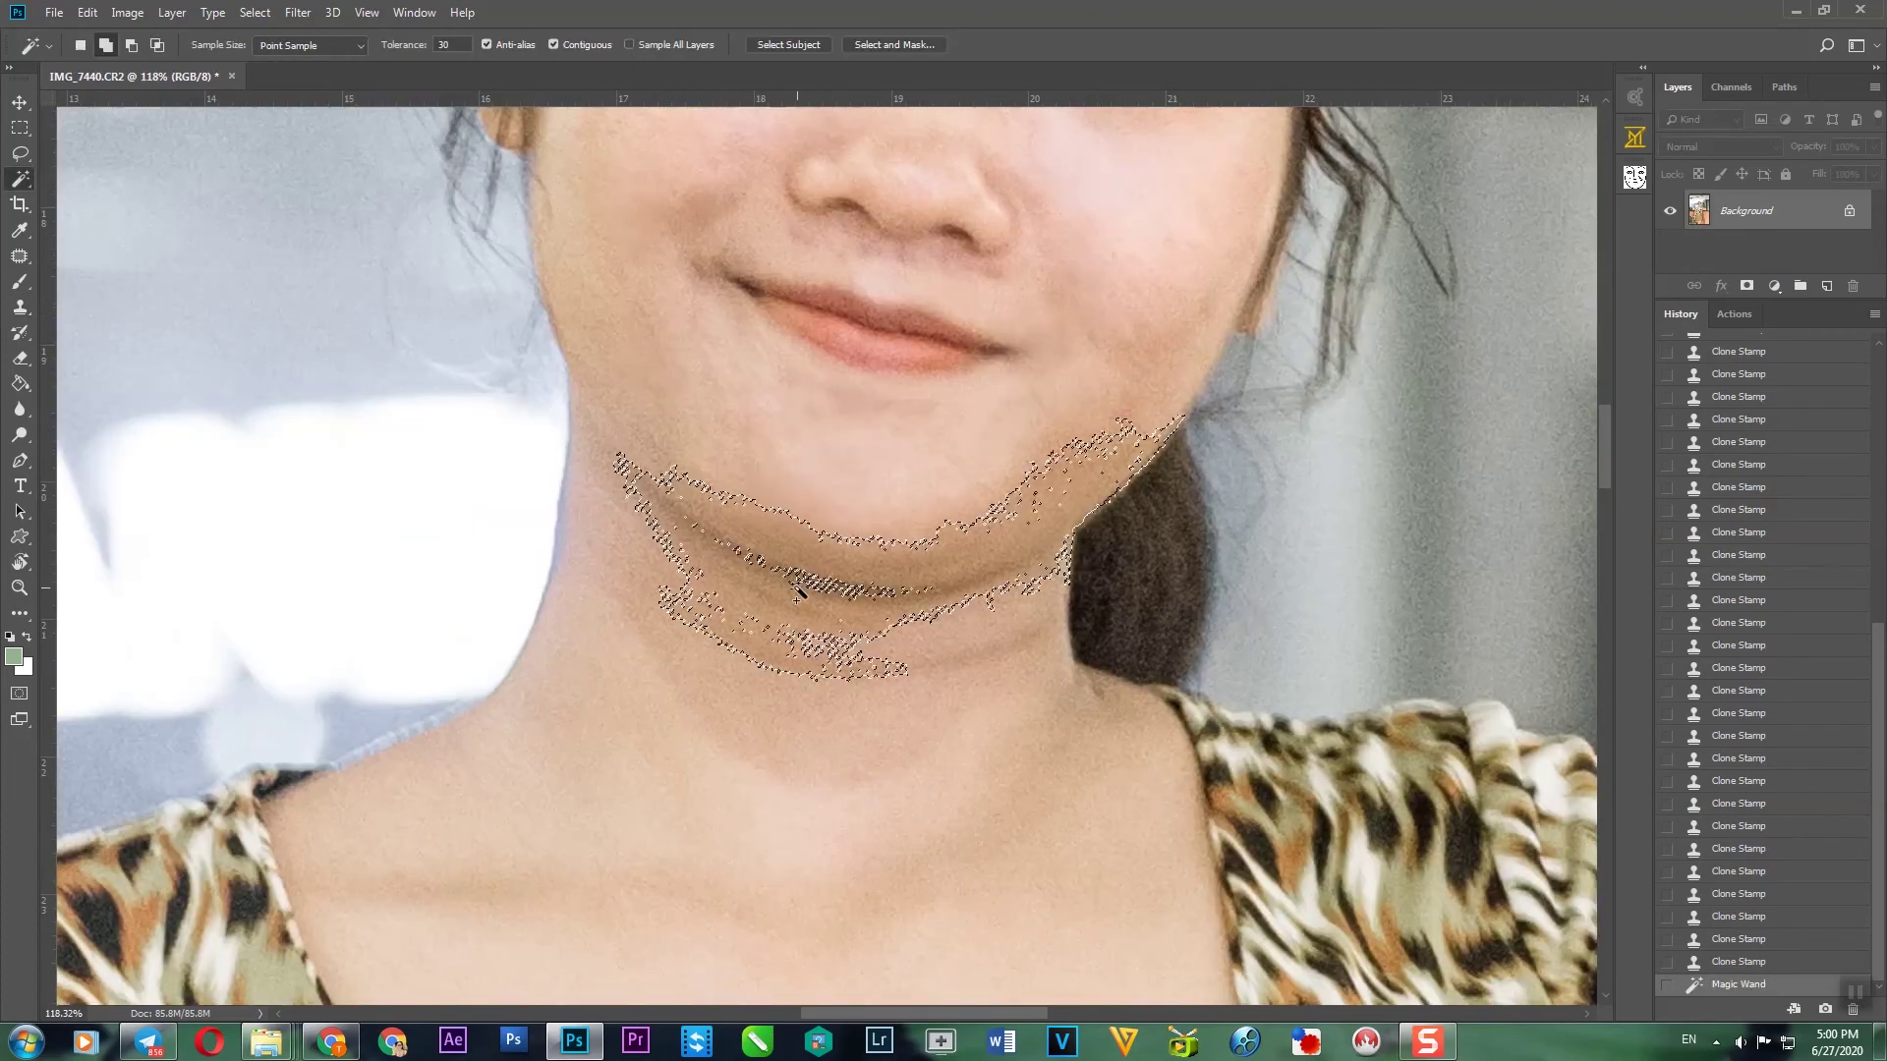
pyautogui.hotkey('ctrl', 'z')
pyautogui.click(935, 598)
pyautogui.hotkey('shift', 'F6')
pyautogui.press('Return')
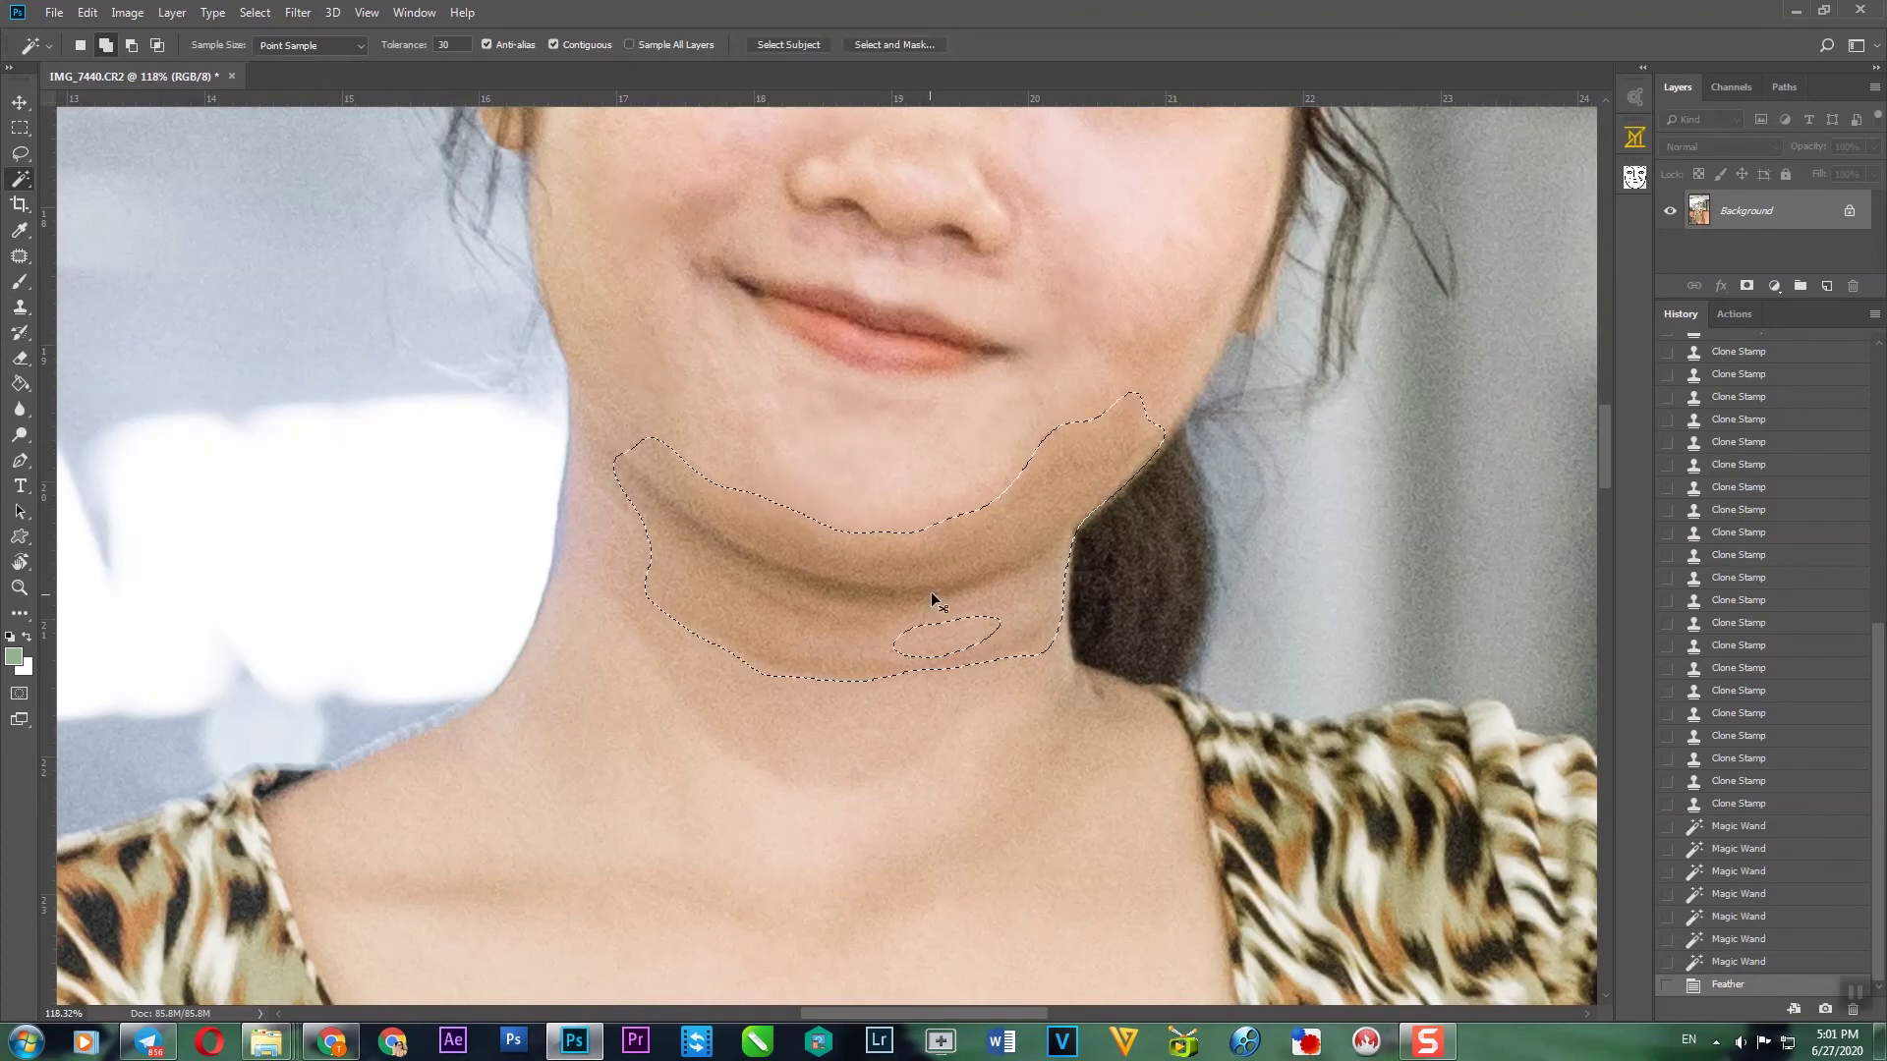
pyautogui.hotkey('ctrl', 'l')
pyautogui.press('Return')
pyautogui.hotkey('ctrl', 'd')
# Step: Clone Stamp over a spot on the arm and make the brush smaller
pyautogui.scroll(-5, 929, 593)
pyautogui.scroll(5, 876, 575)
pyautogui.press('s')
pyautogui.click(784, 611)
pyautogui.scroll(-2, 737, 295)
pyautogui.scroll(-3, 737, 295)
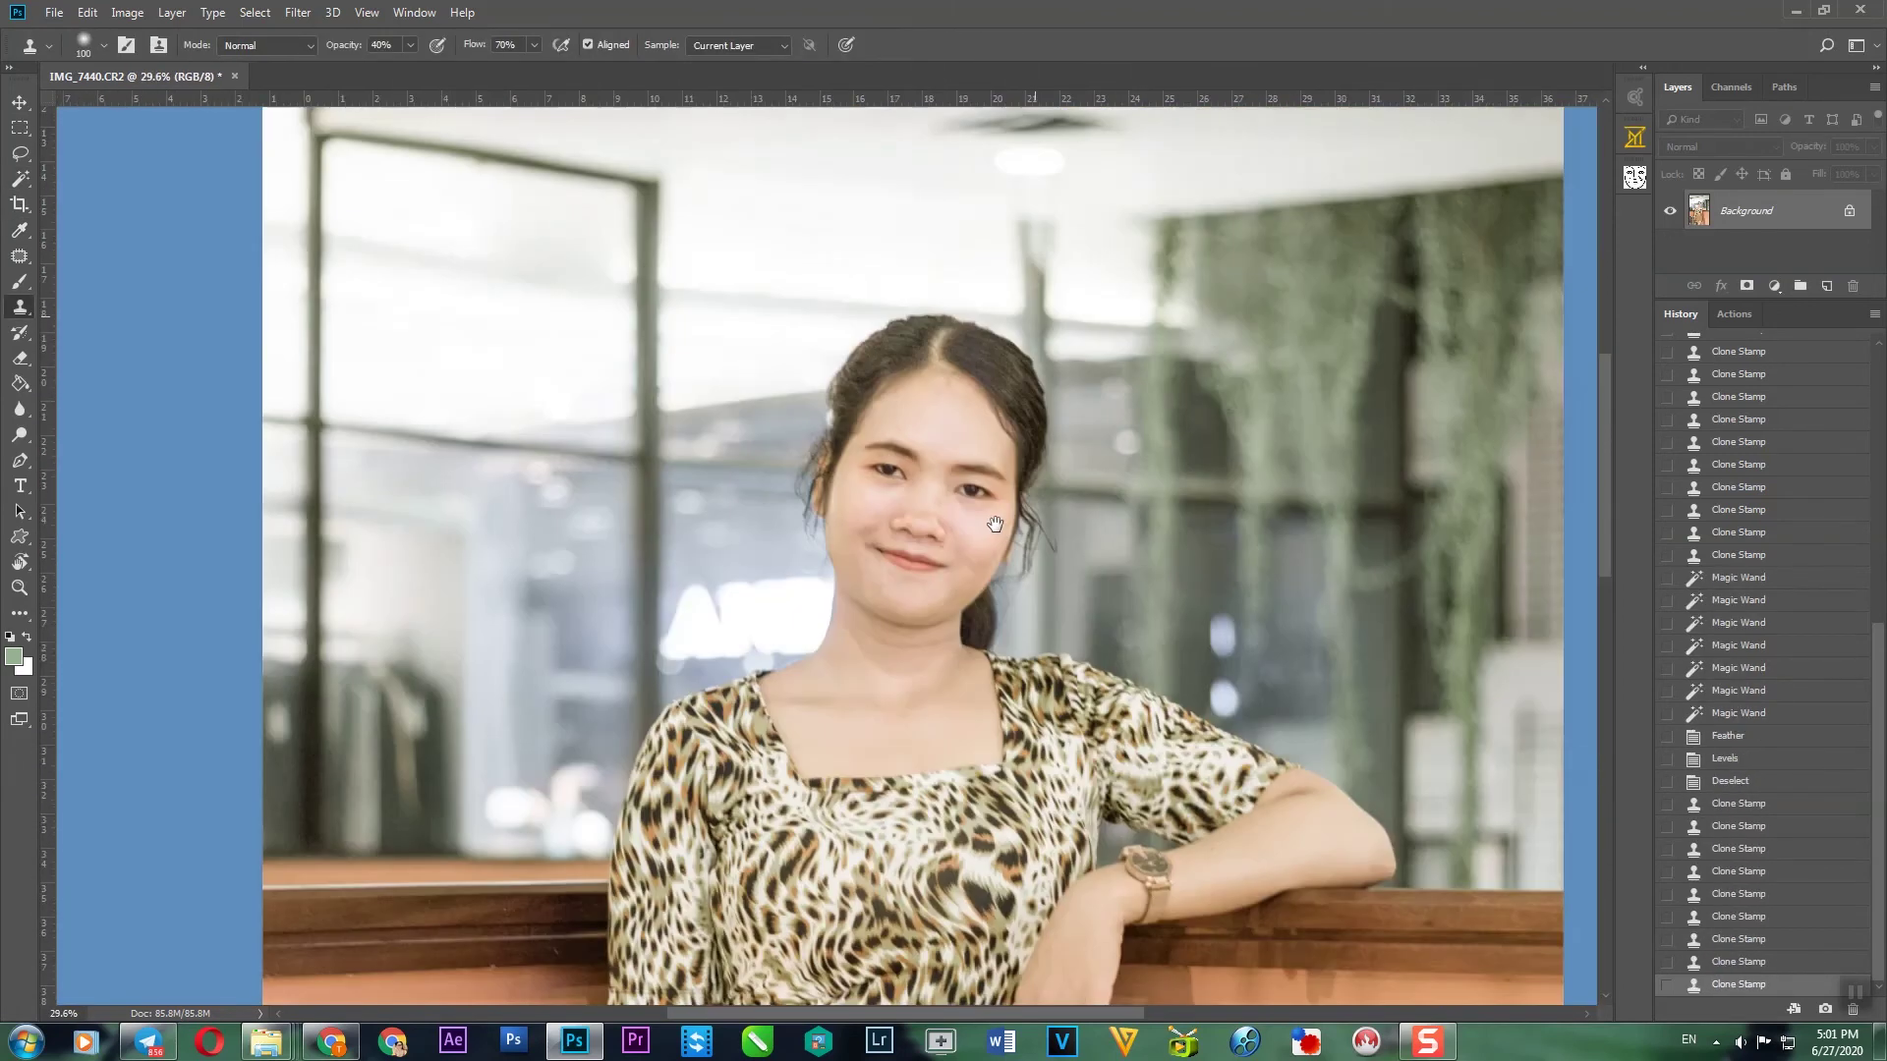
pyautogui.scroll(5, 995, 524)
pyautogui.press('[')
pyautogui.press('[')
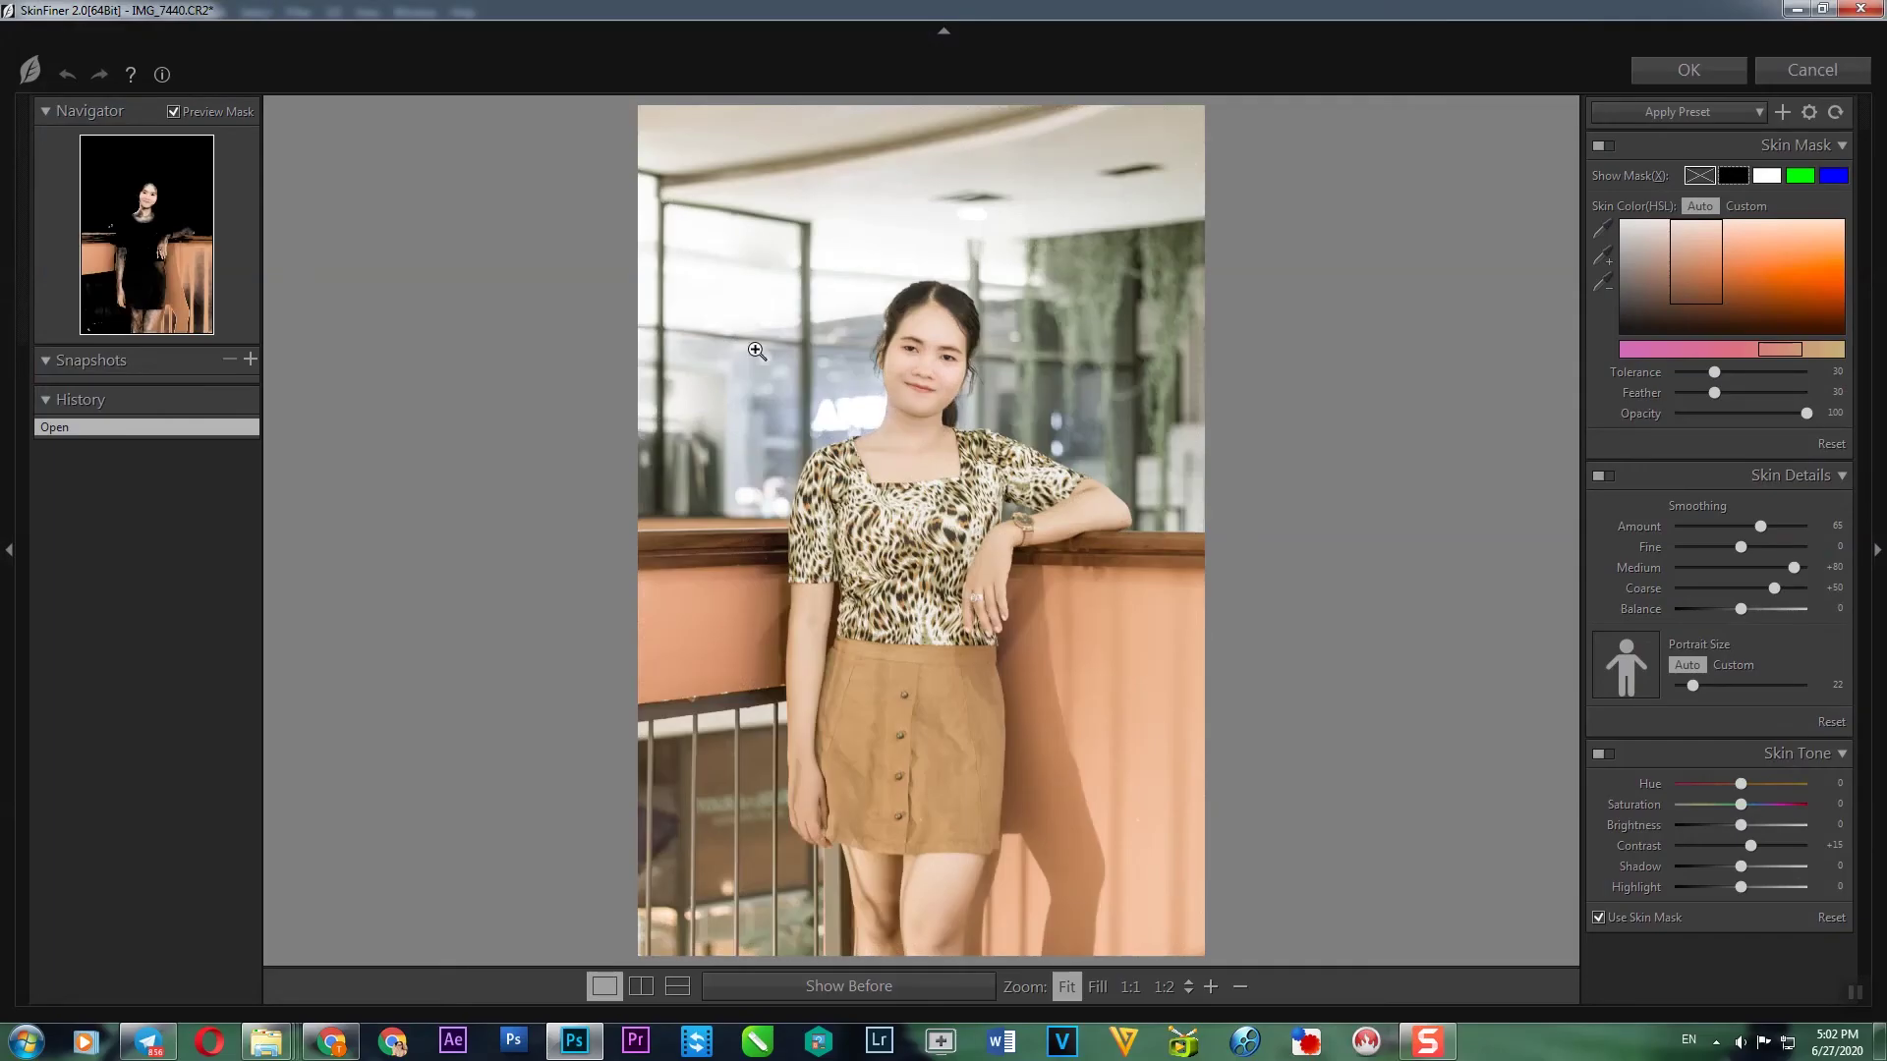
# Step: Apply SkinFiner smoothing using a custom skin-colour sample with Fine smoothing at -9
pyautogui.click(1372, 324)
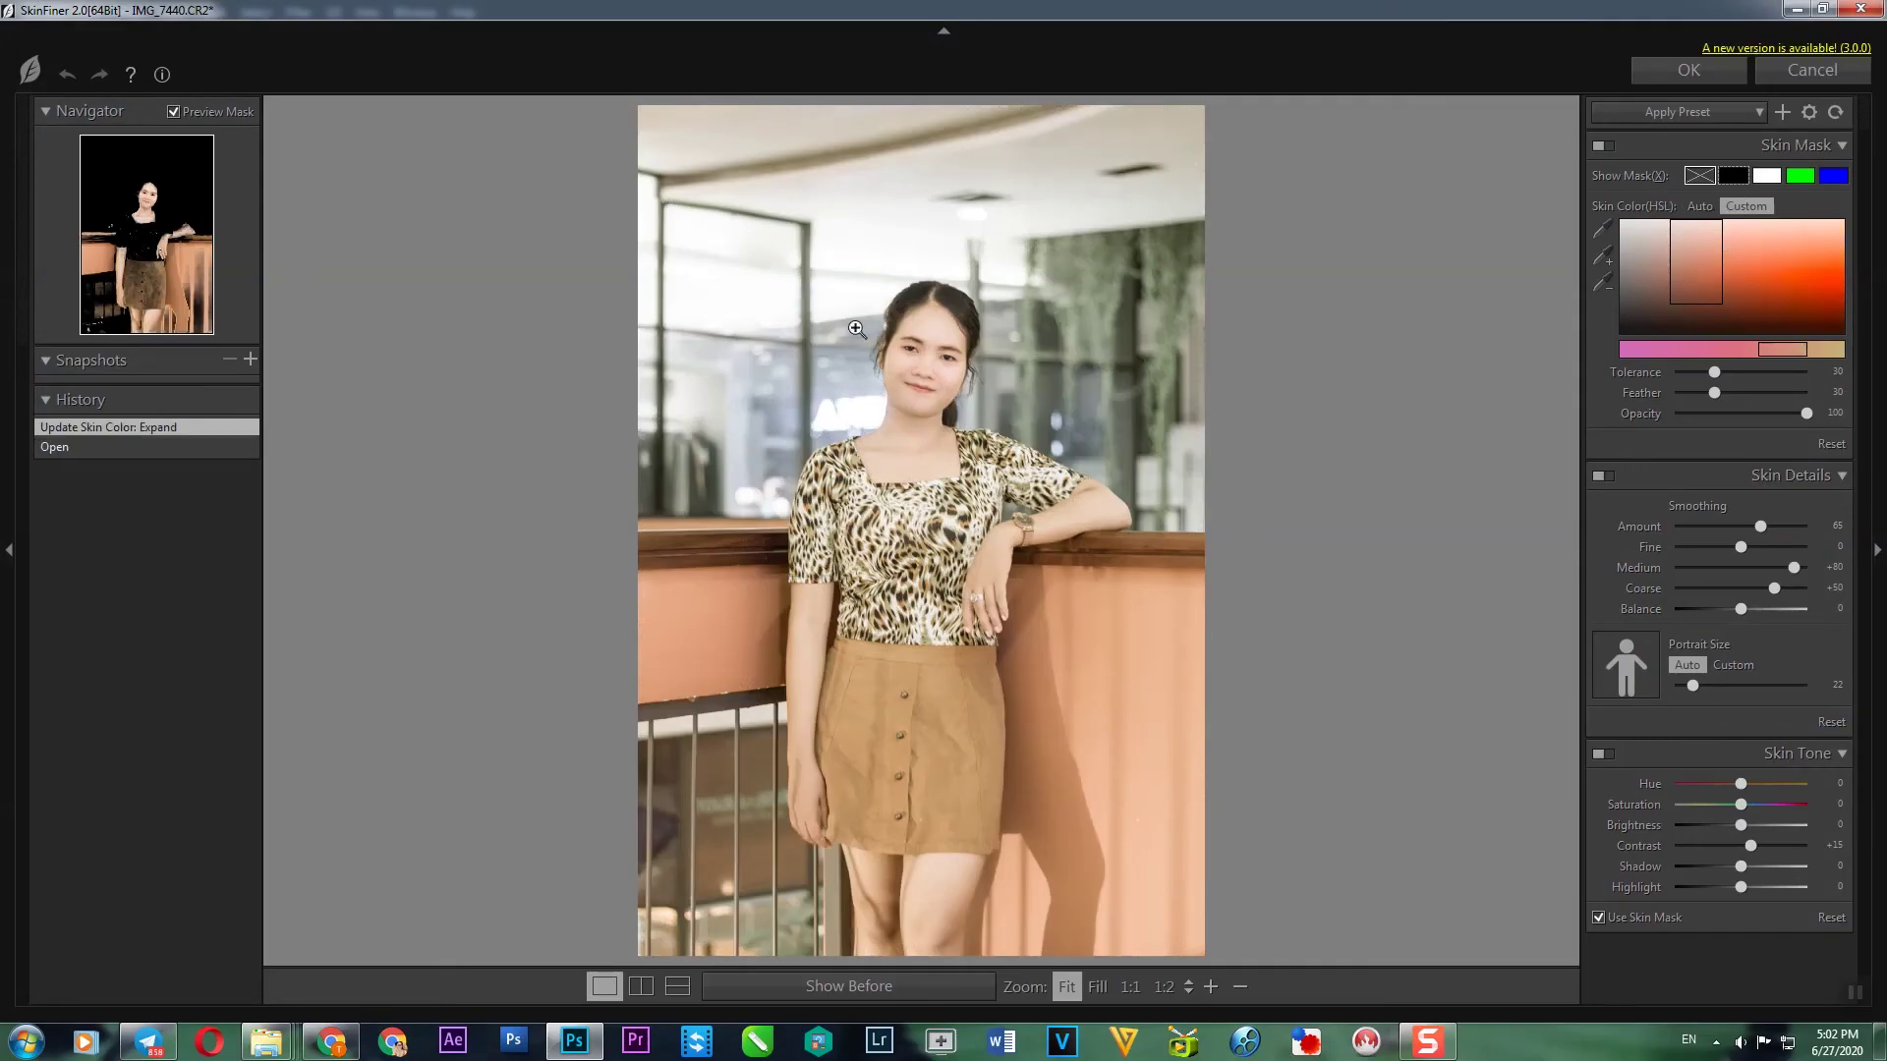
pyautogui.click(982, 419)
pyautogui.moveTo(960, 363); pyautogui.dragTo(1065, 708)
pyautogui.moveTo(1740, 546); pyautogui.dragTo(1708, 550)
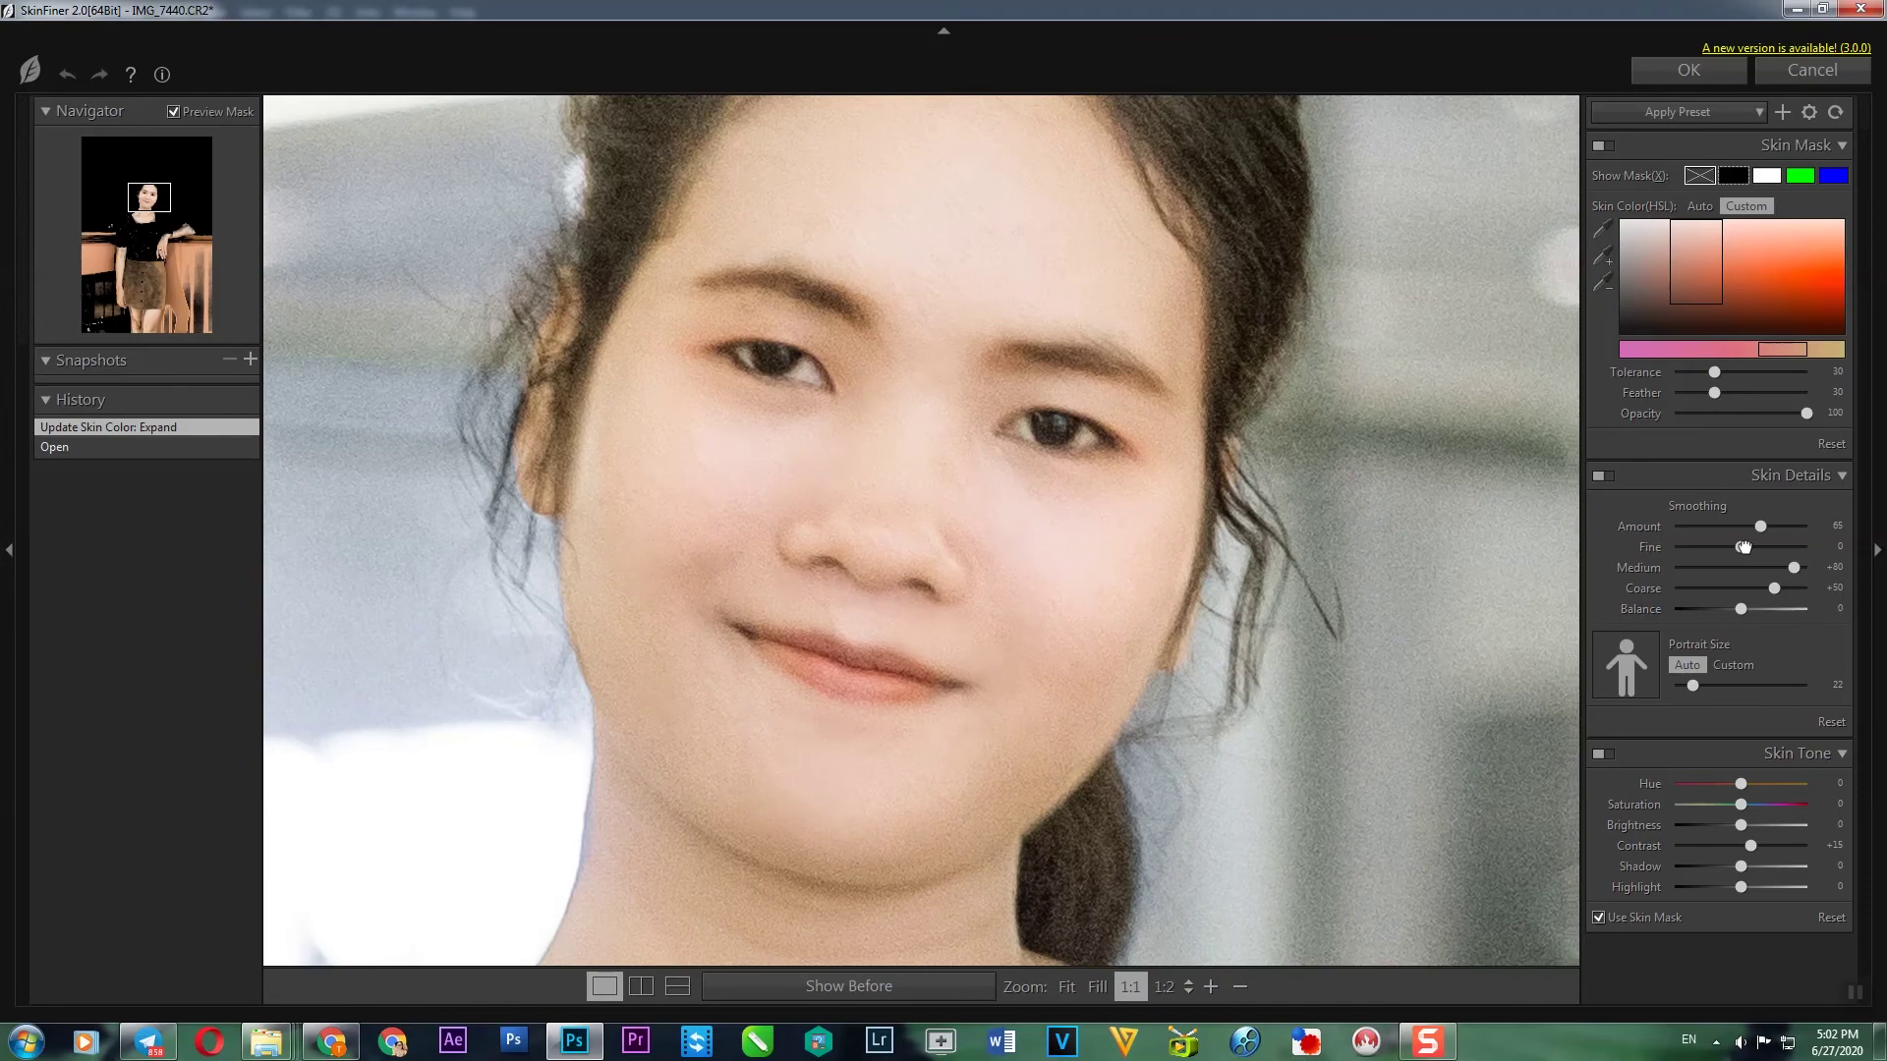
pyautogui.click(1672, 75)
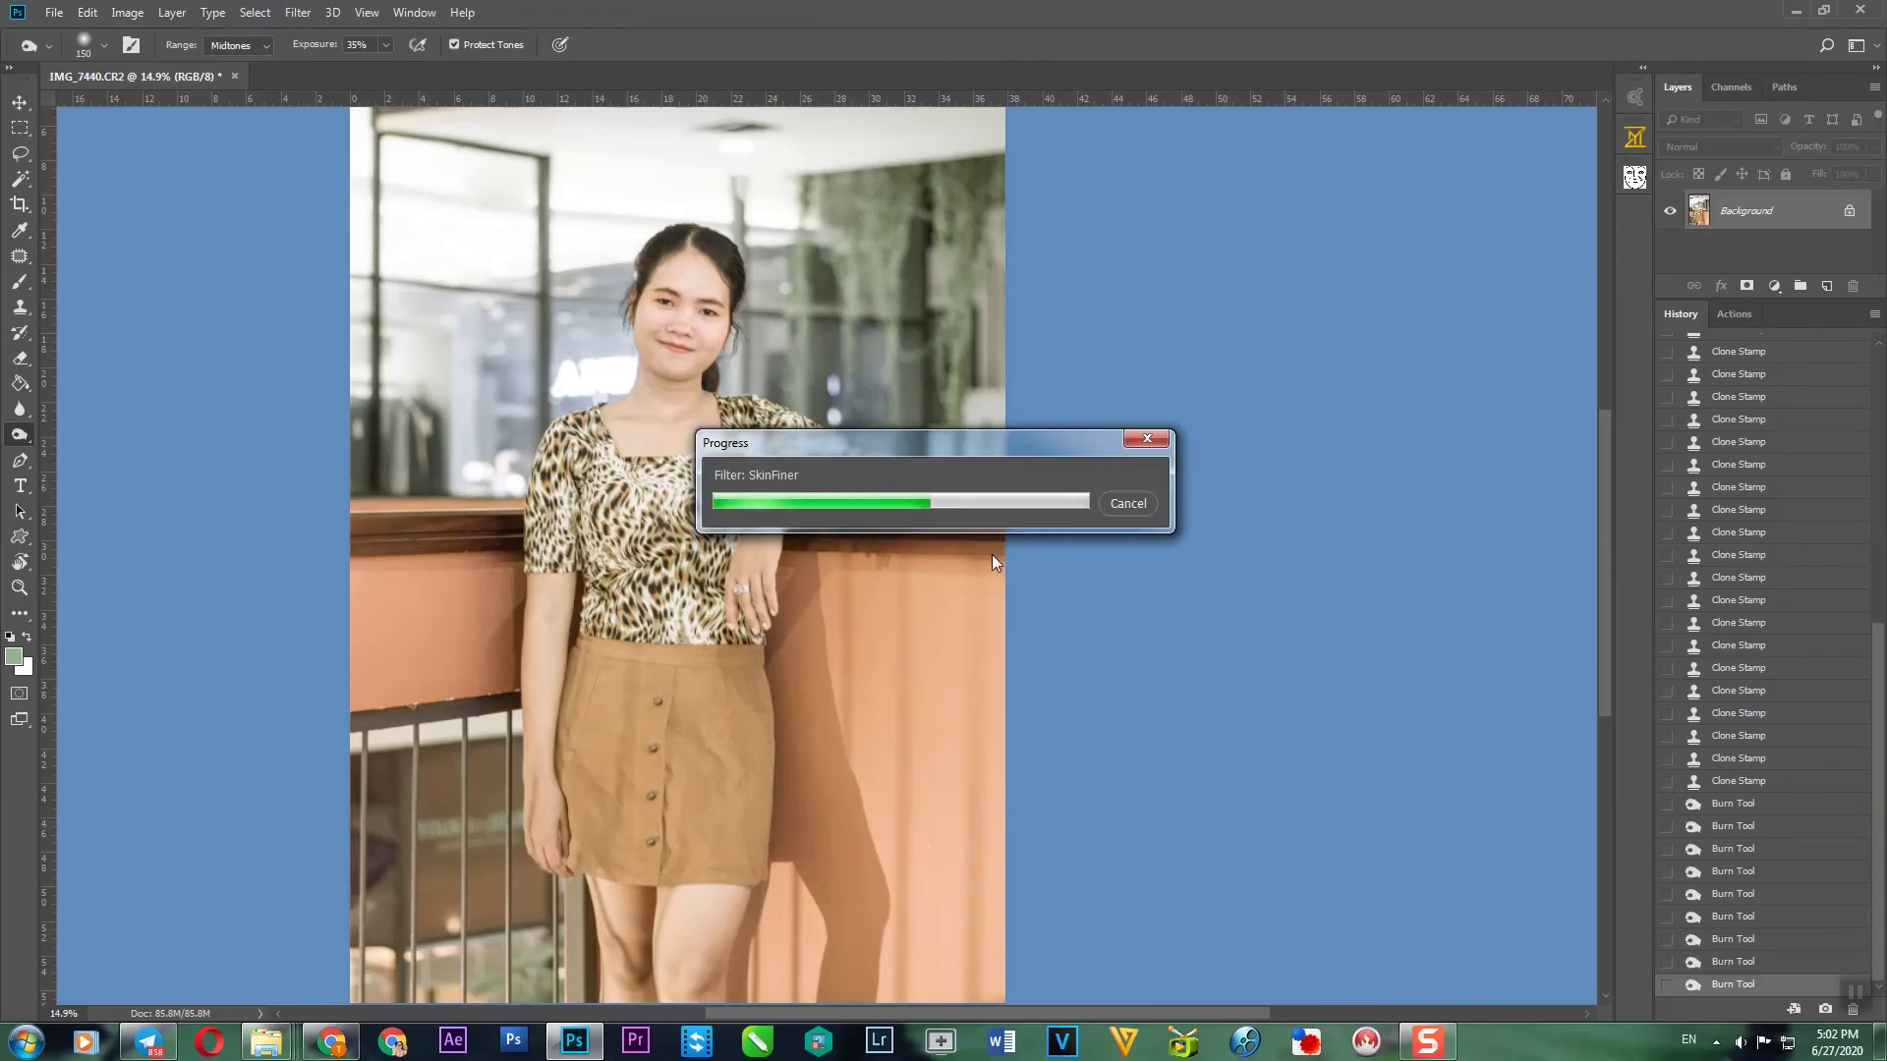
# Step: Zoom around the smoothed portrait to inspect it, then bring up the Filter menu
pyautogui.scroll(3, 693, 382)
pyautogui.scroll(2, 693, 383)
pyautogui.scroll(-4, 792, 590)
pyautogui.scroll(1, 864, 531)
pyautogui.scroll(3, 895, 510)
pyautogui.scroll(1, 895, 509)
pyautogui.scroll(-3, 896, 509)
pyautogui.click(297, 13)
pyautogui.press('Escape')
# Step: Open Liquify, zoom to the face, and adjust the mouth sliders for a bigger smile
pyautogui.hotkey('ctrl', 'shift', 'x')
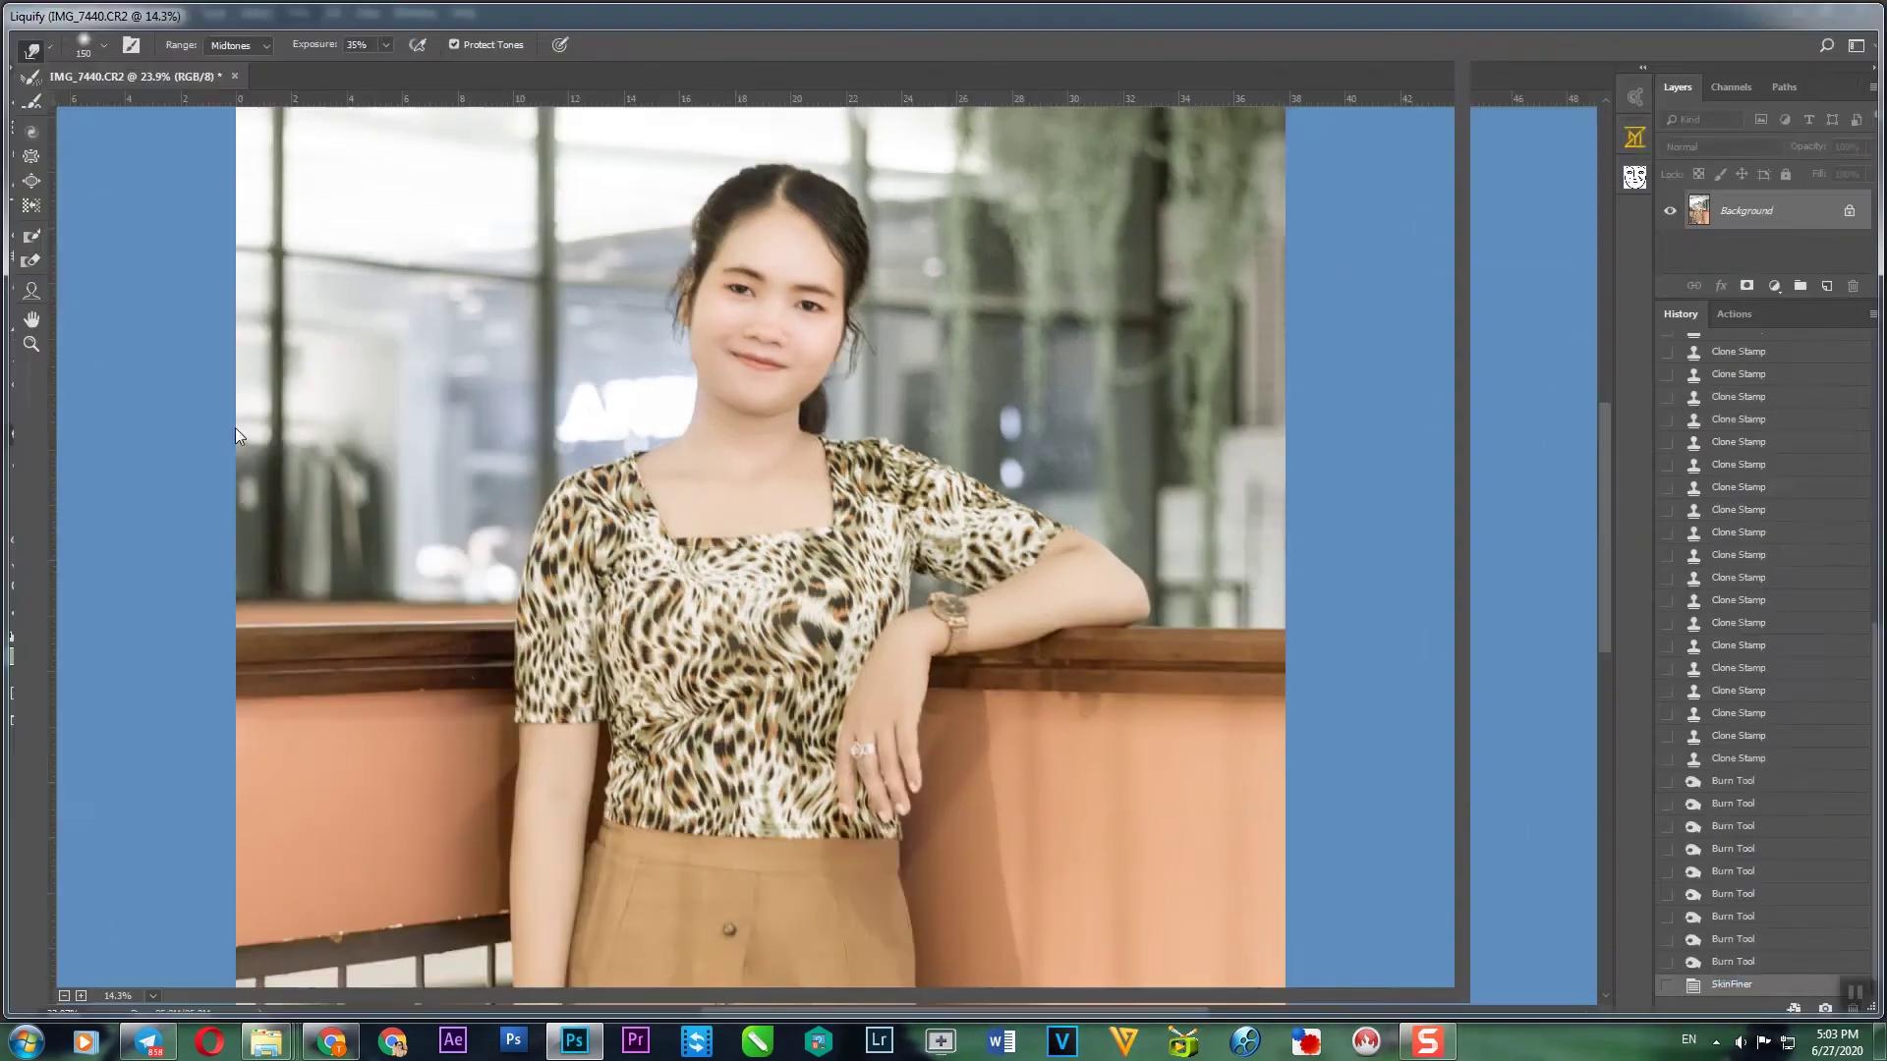
pyautogui.moveTo(644, 198); pyautogui.dragTo(856, 406)
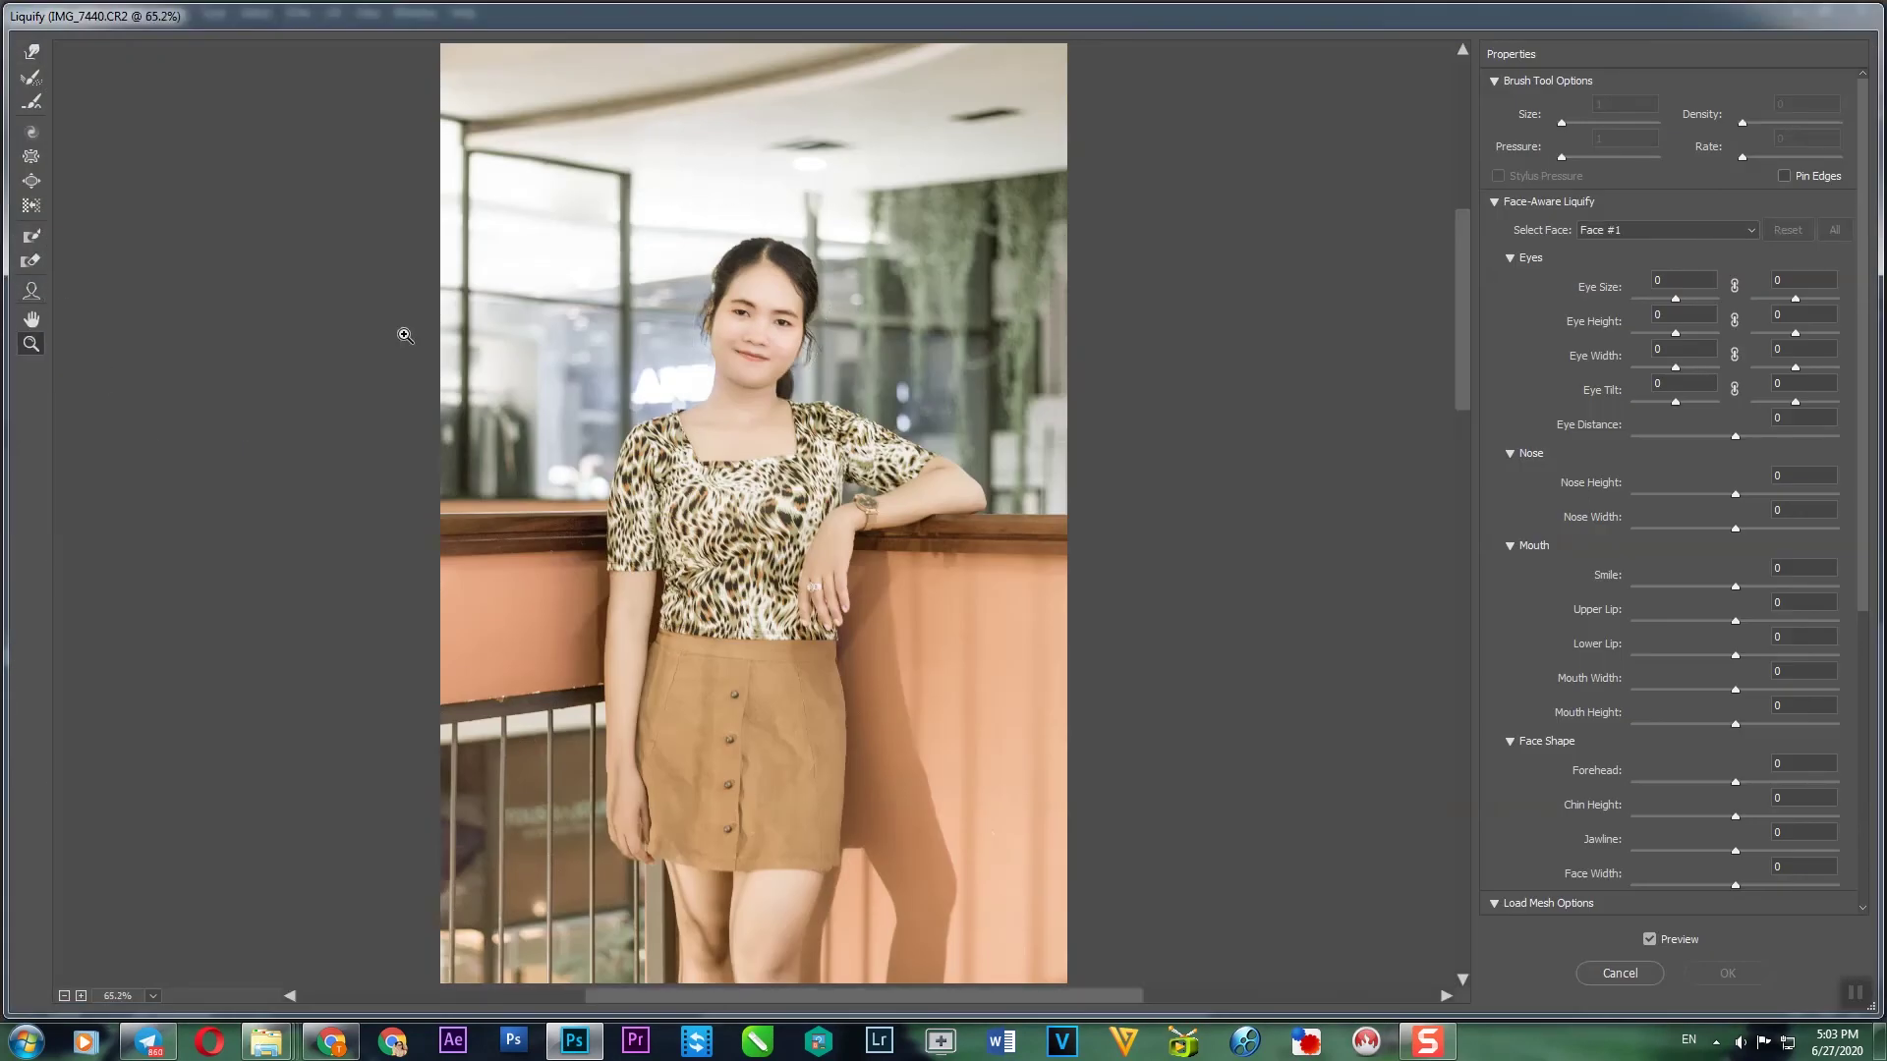
pyautogui.moveTo(669, 548); pyautogui.dragTo(625, 382)
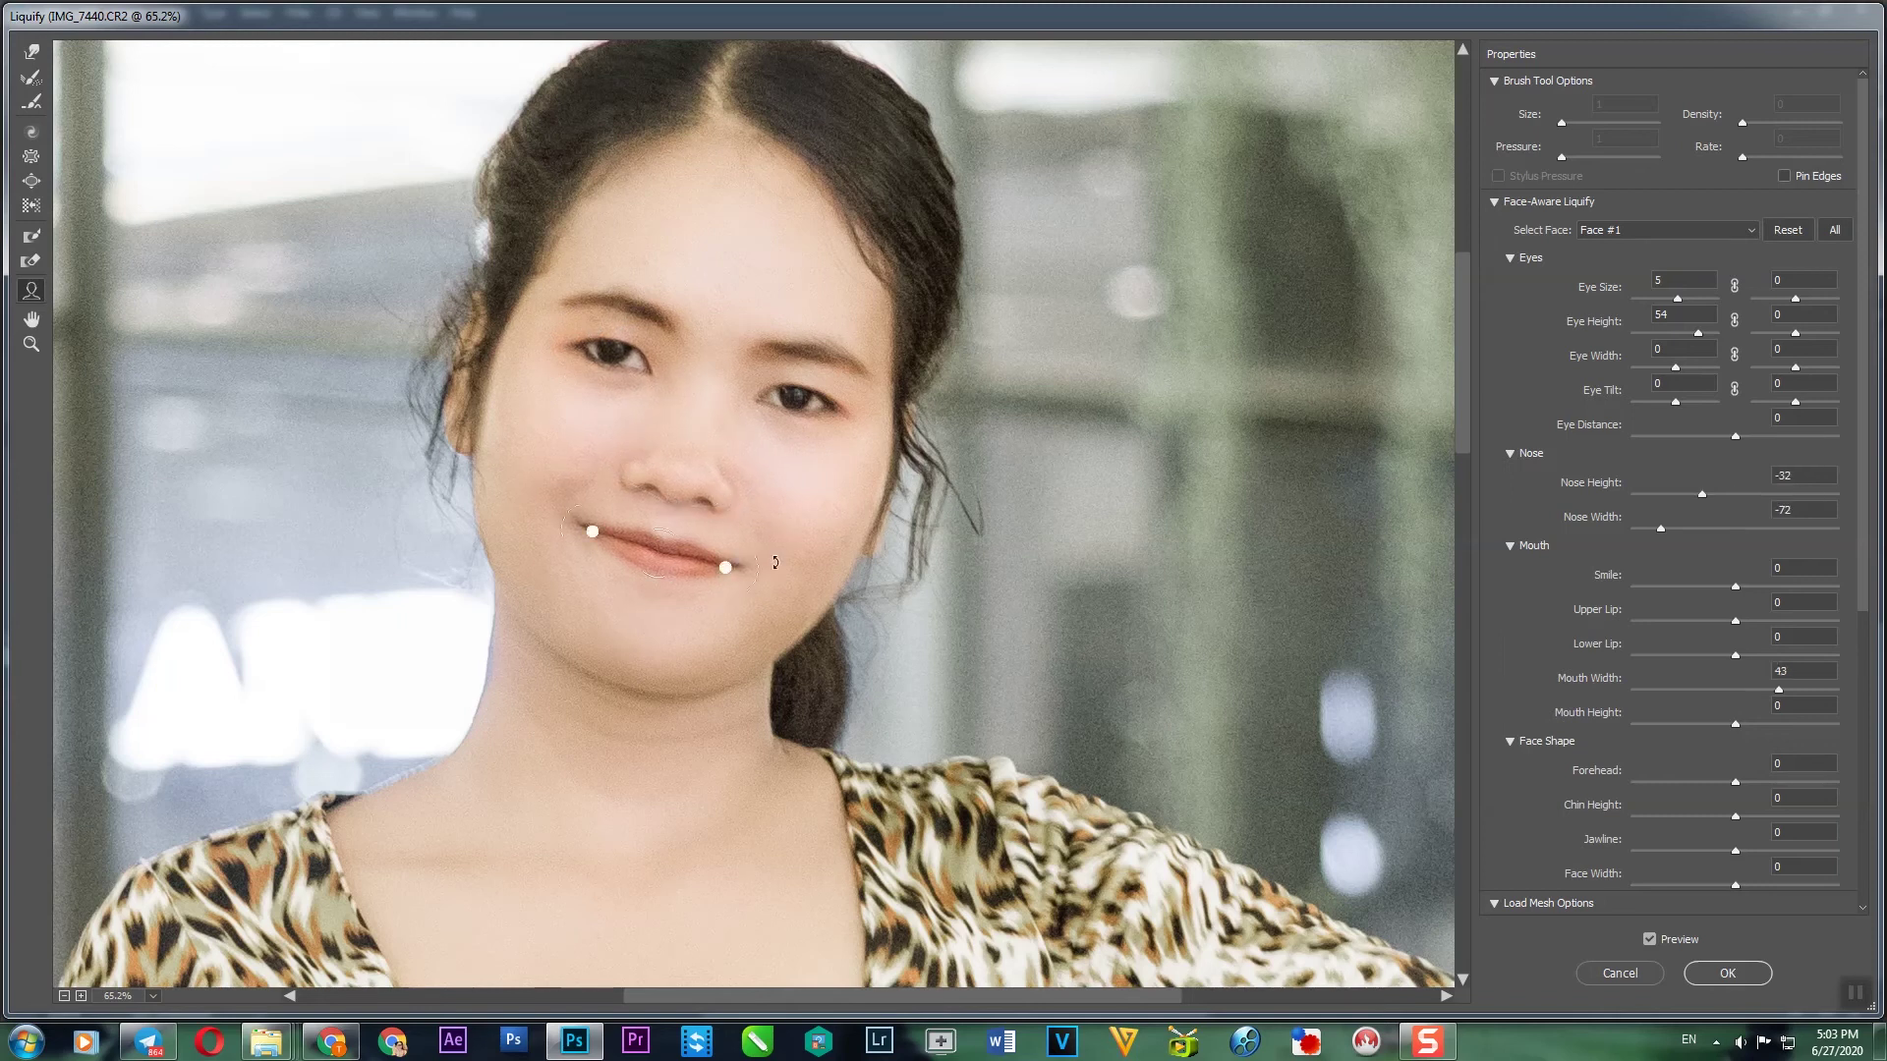
pyautogui.moveTo(1779, 690); pyautogui.dragTo(1759, 691)
pyautogui.write('0')
pyautogui.moveTo(627, 710)
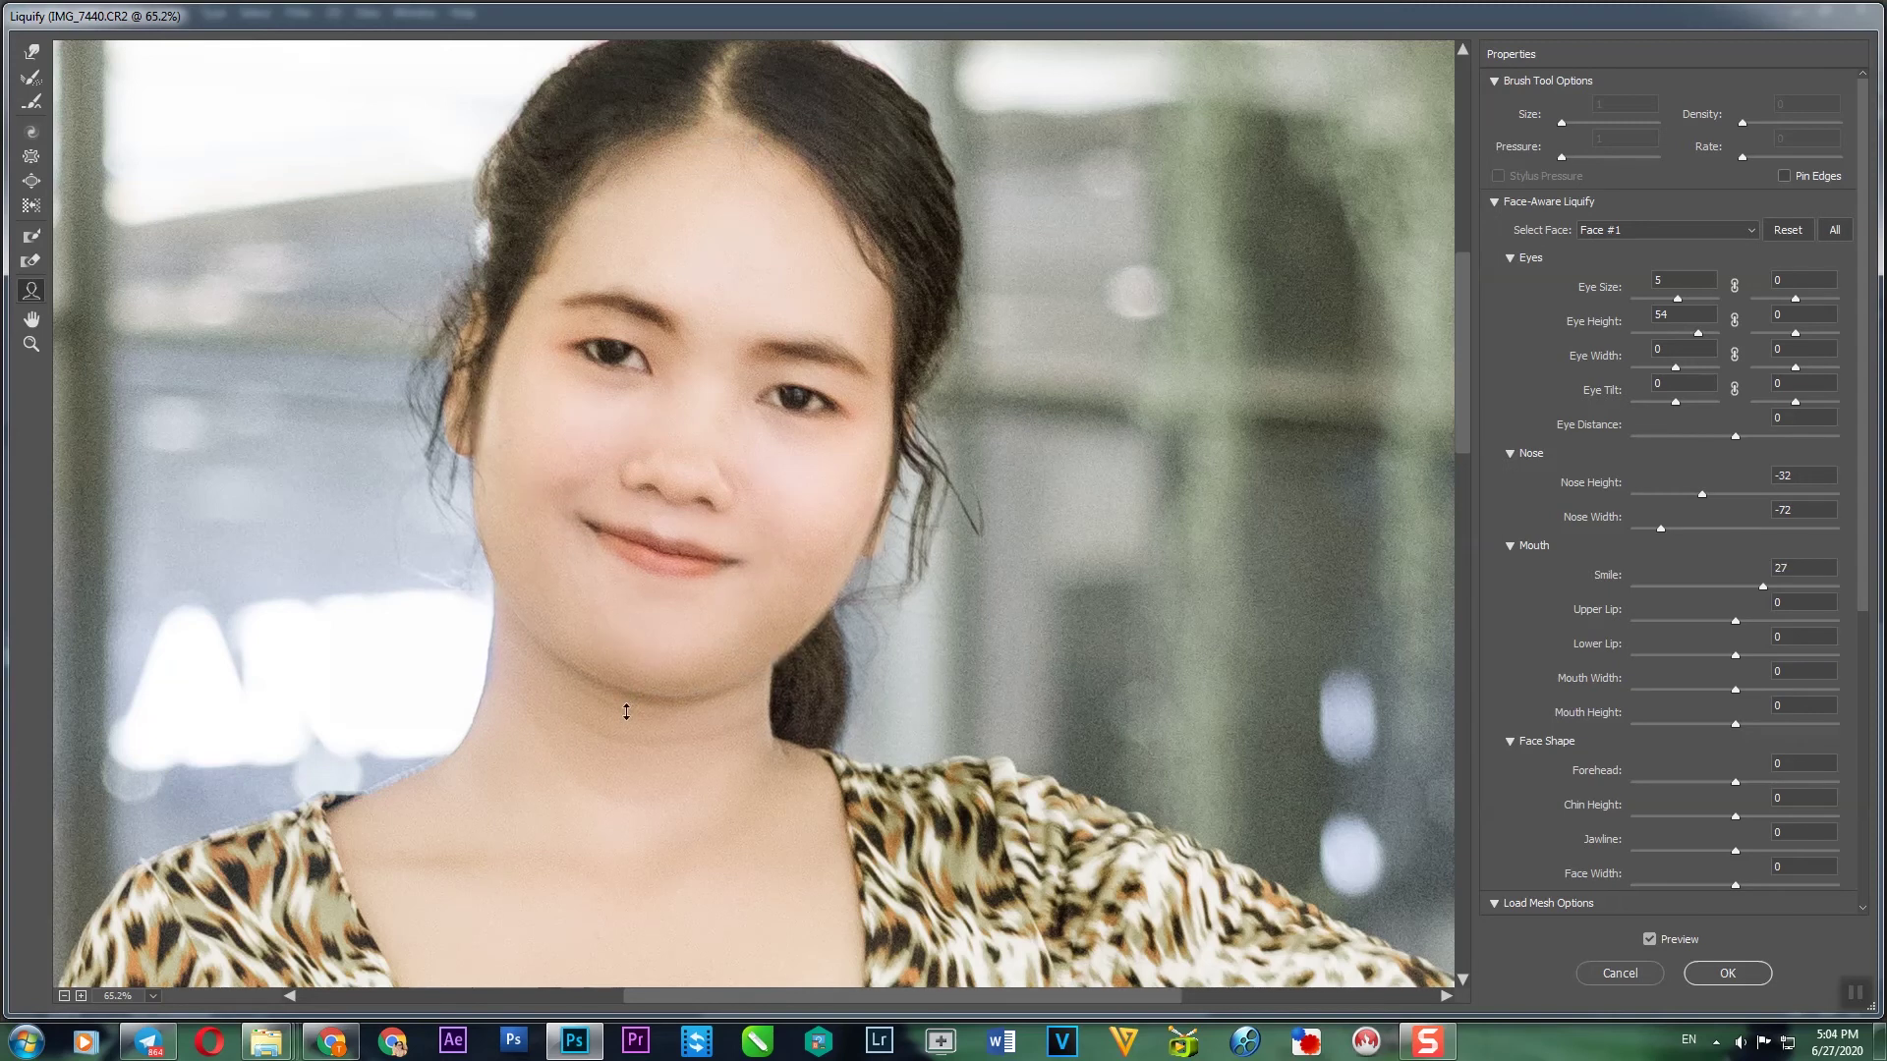
# Step: Adjust the Chin Height and Jawline sliders to slim the chin and jaw
pyautogui.moveTo(622, 721); pyautogui.dragTo(624, 694)
pyautogui.moveTo(493, 607); pyautogui.dragTo(510, 594)
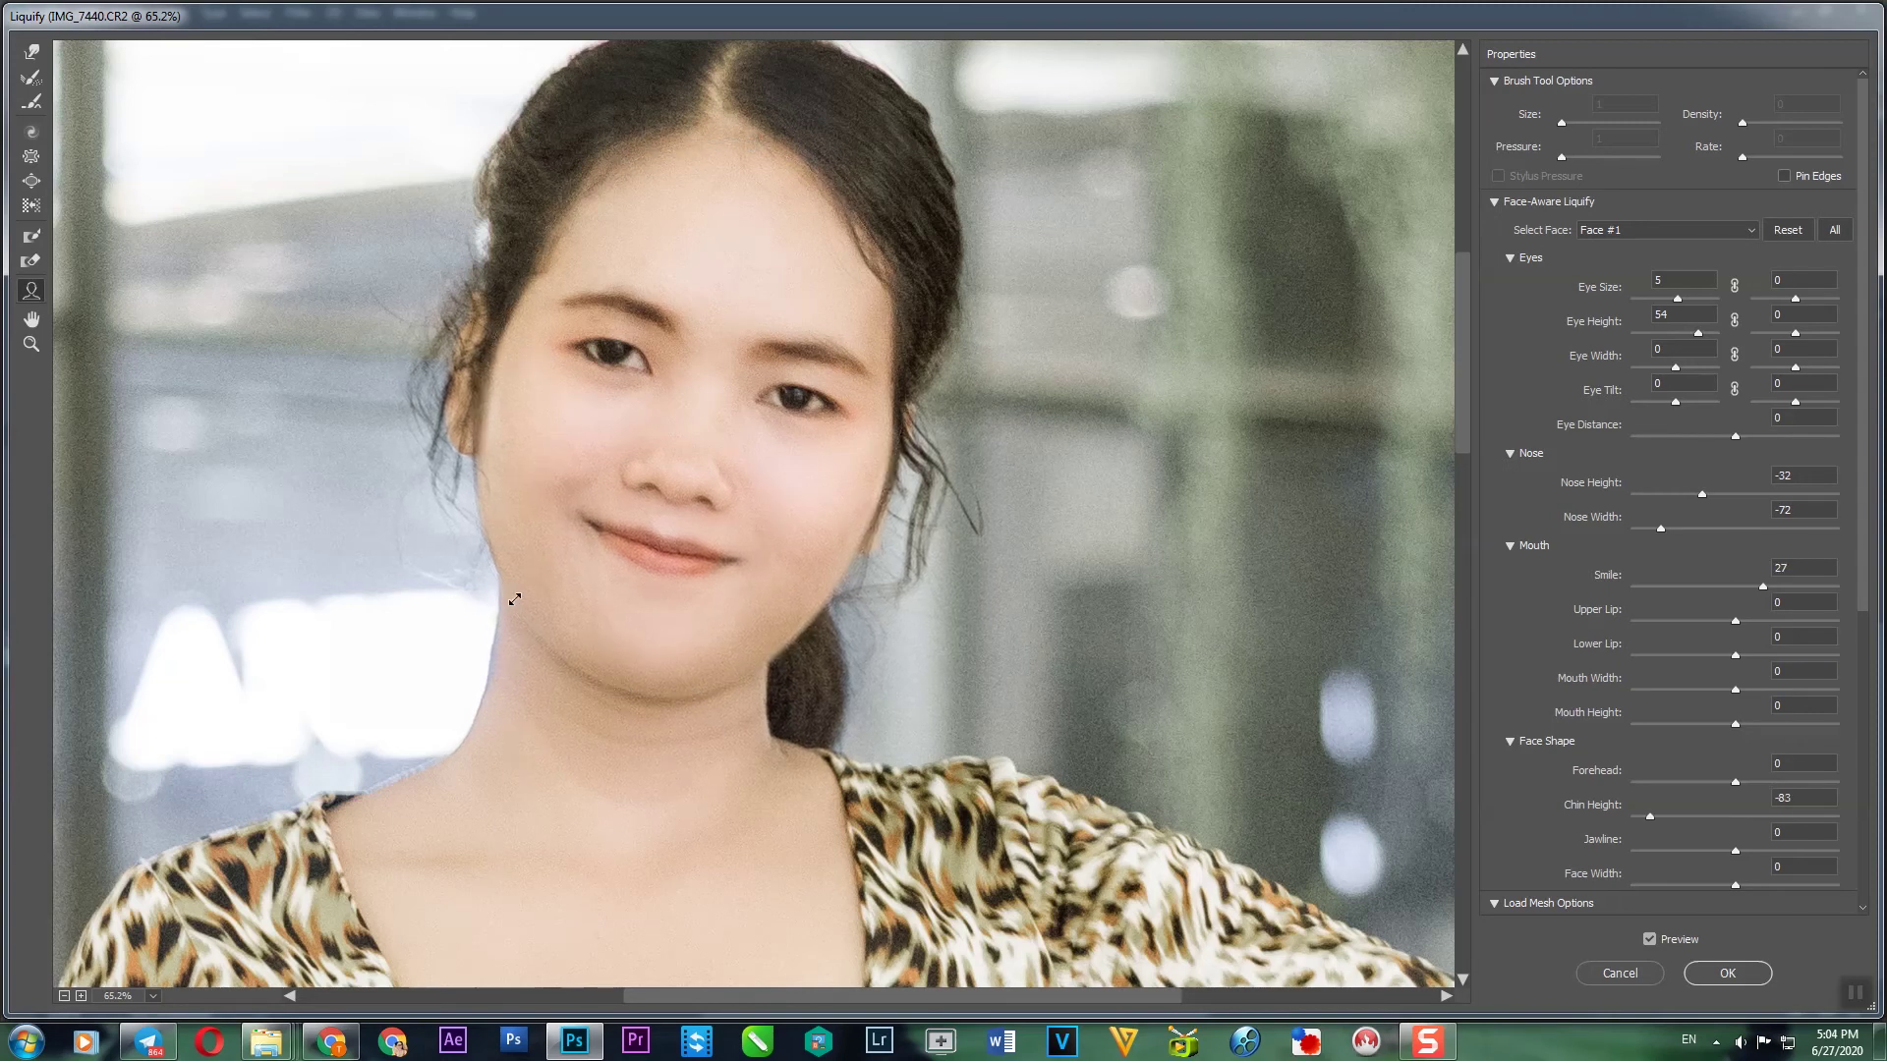
pyautogui.write('0')
pyautogui.press('Tab')
pyautogui.write('0')
pyautogui.press('Tab')
# Step: Set Face Width to -17, shrink the nose, tweak the eyes, and apply Liquify
pyautogui.moveTo(1736, 783)
pyautogui.mouseDown()
pyautogui.moveTo(1747, 816)
pyautogui.moveTo(1705, 817)
pyautogui.moveTo(1717, 884)
pyautogui.mouseUp()
pyautogui.hotkey('ctrl', '-')
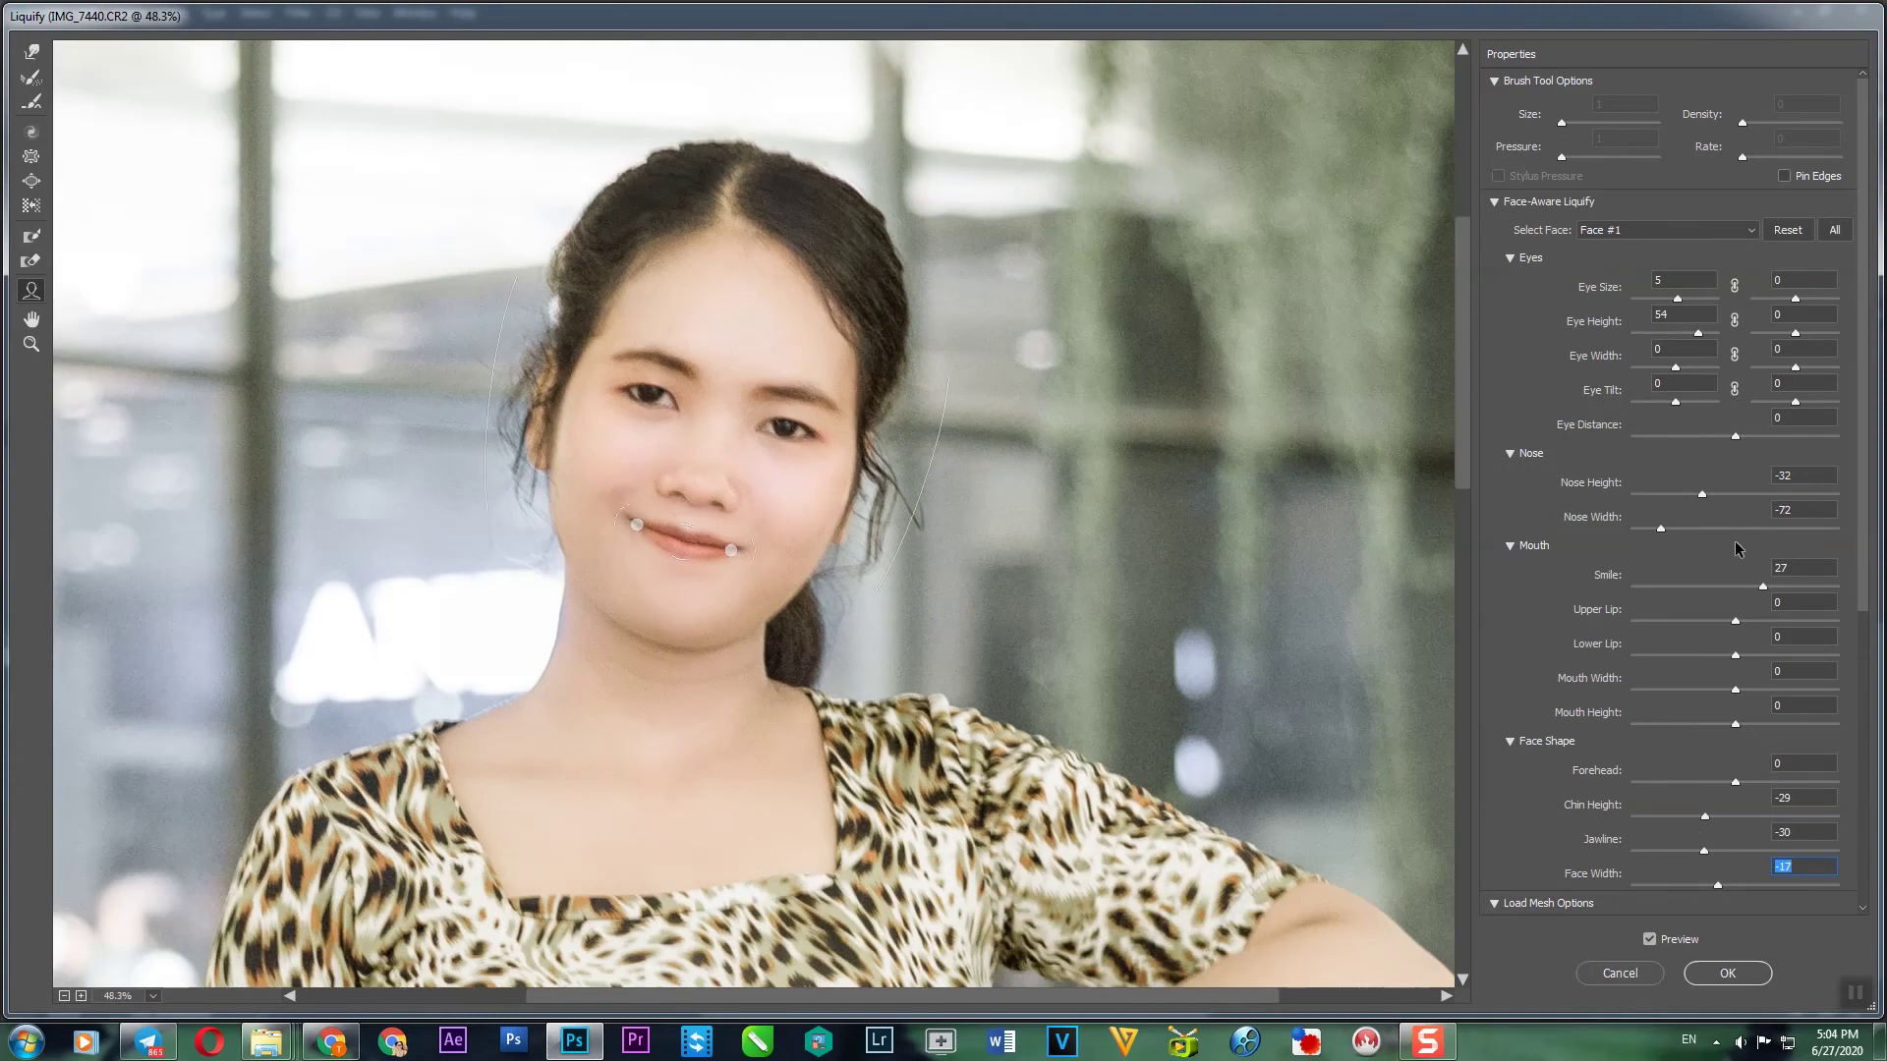
pyautogui.write('0')
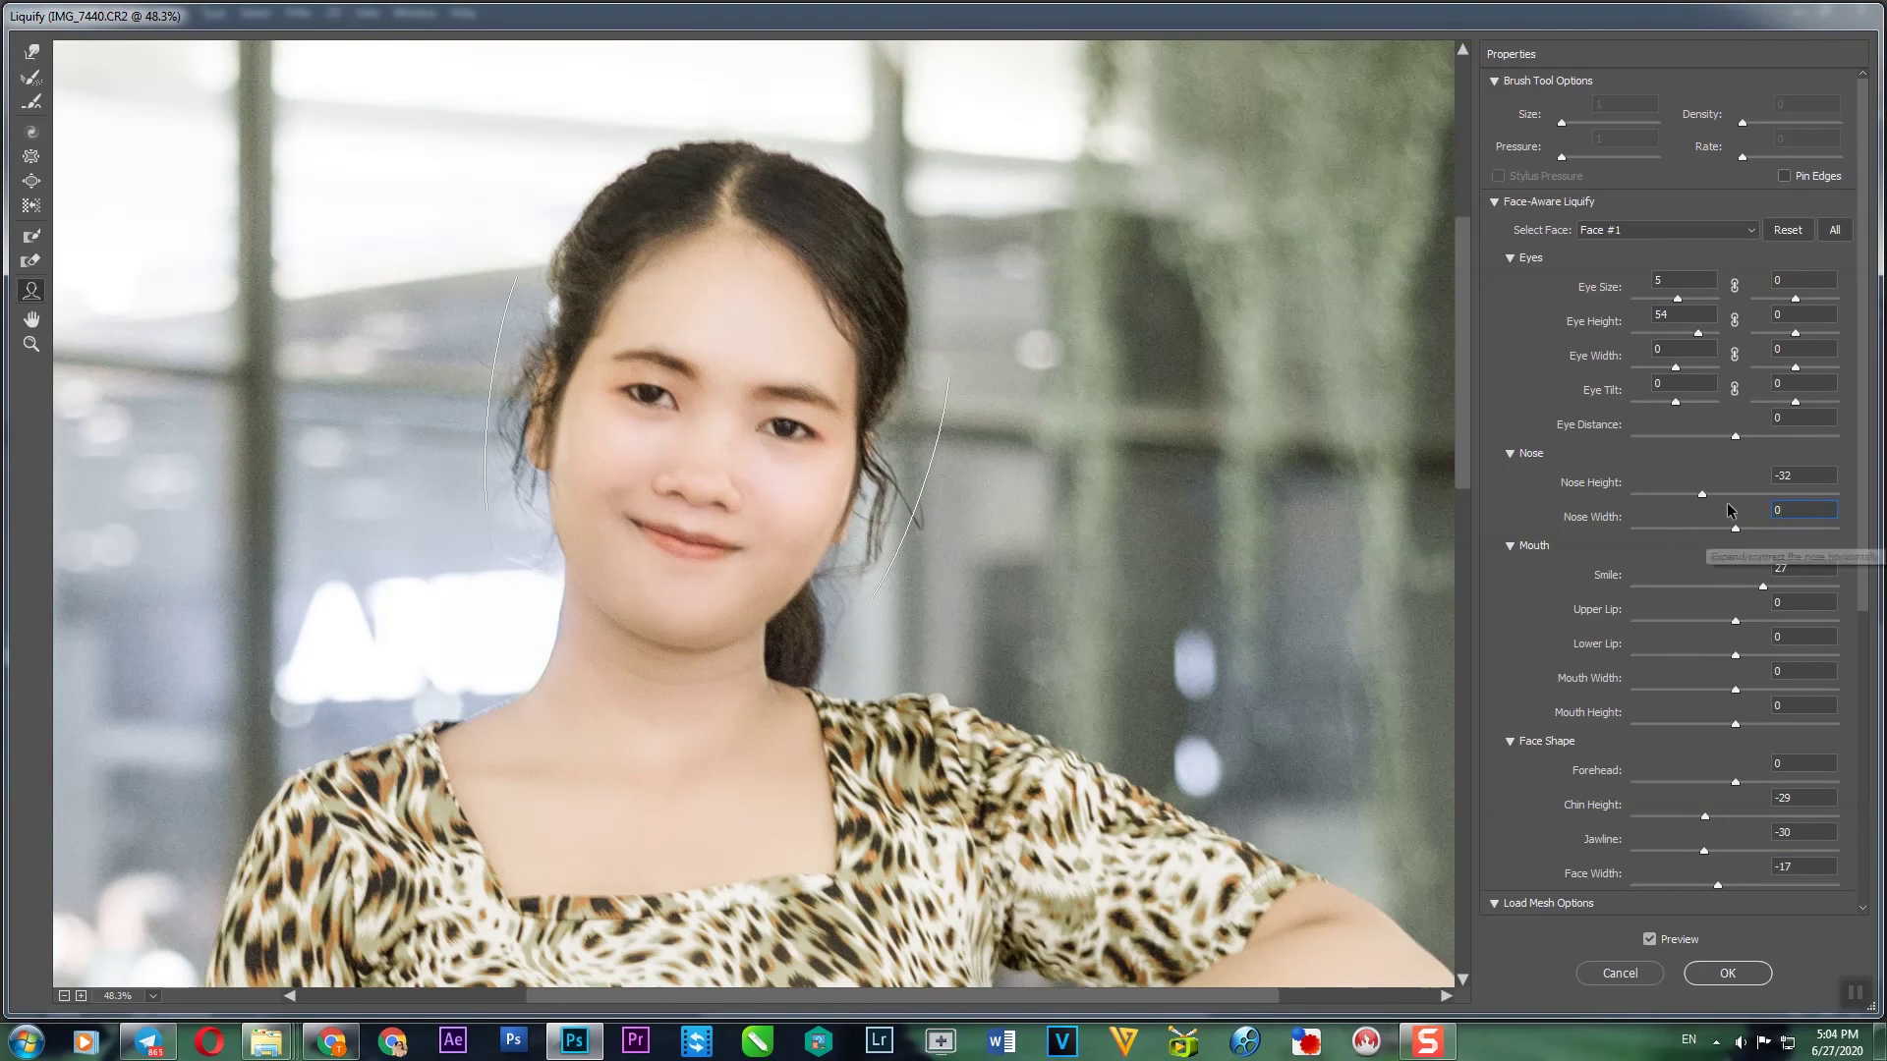
pyautogui.moveTo(1702, 494)
pyautogui.mouseDown()
pyautogui.moveTo(1737, 495)
pyautogui.moveTo(1704, 529)
pyautogui.mouseUp()
pyautogui.moveTo(1677, 299); pyautogui.dragTo(1686, 300)
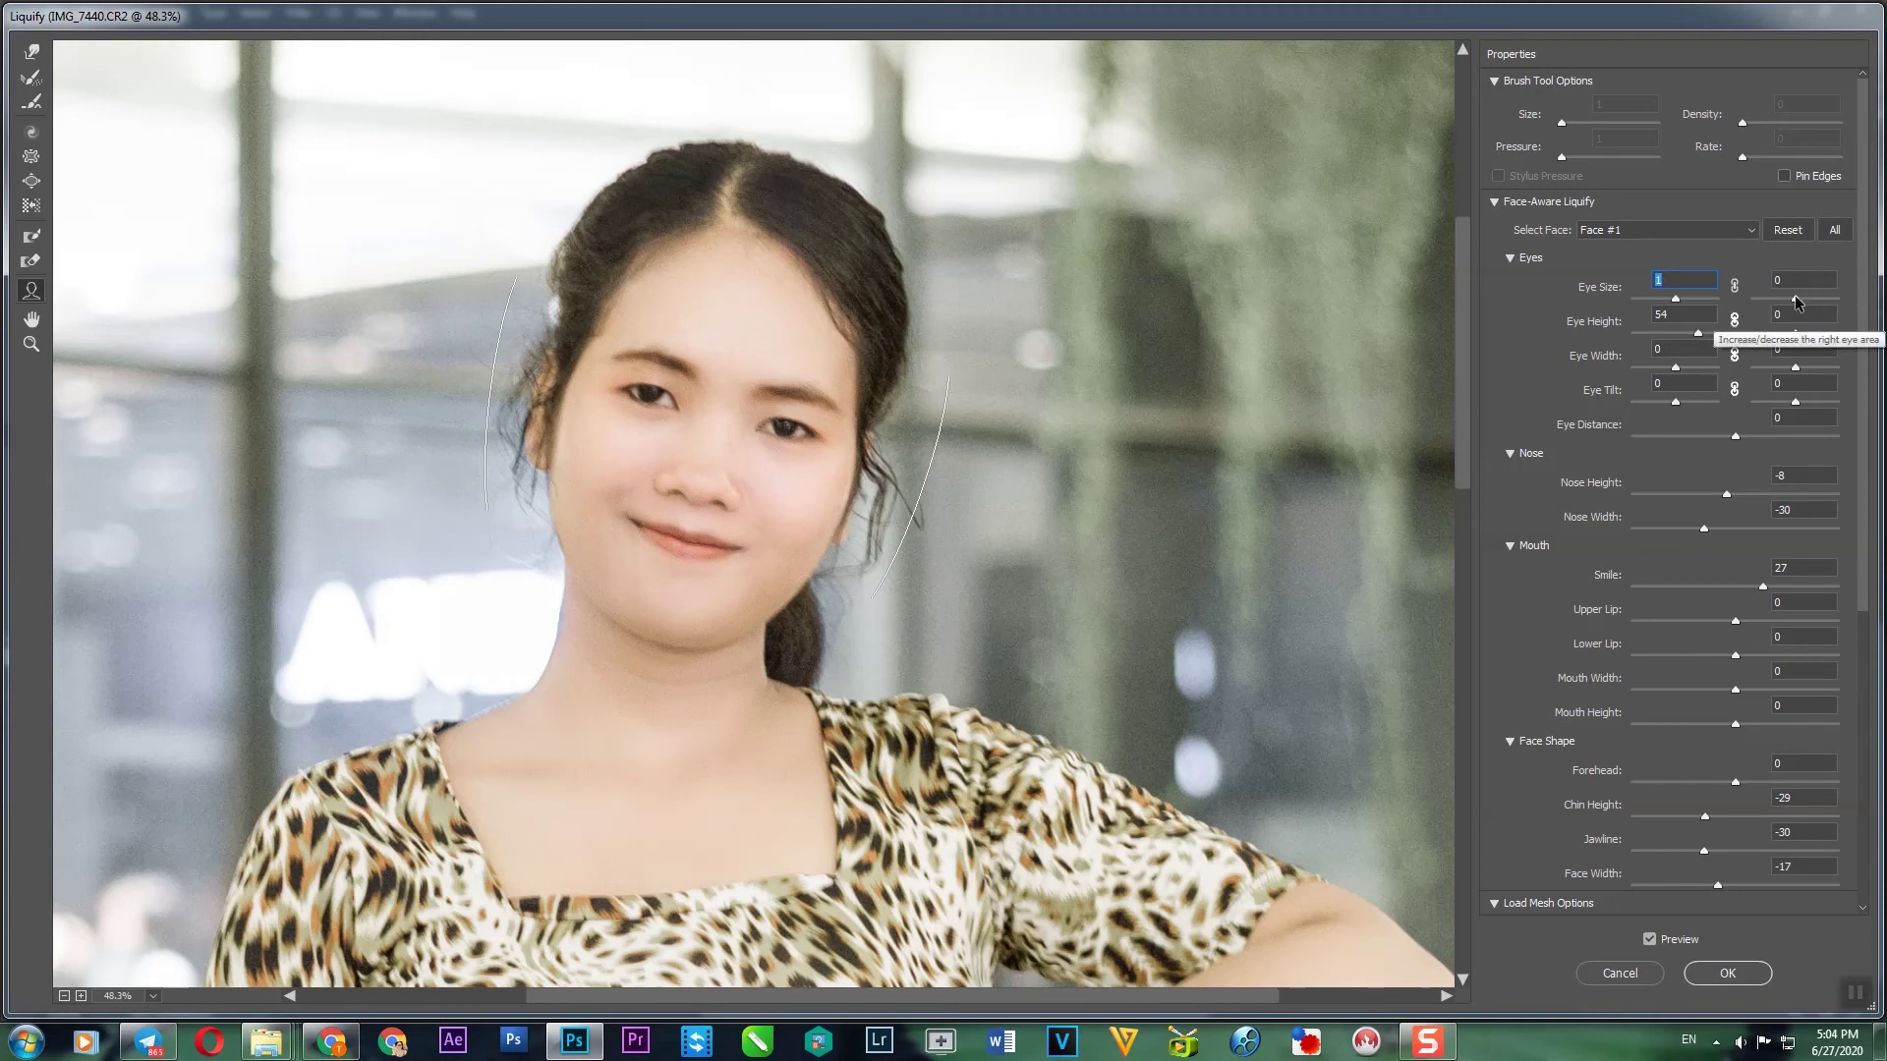
pyautogui.moveTo(1807, 333); pyautogui.dragTo(1804, 334)
pyautogui.click(1727, 972)
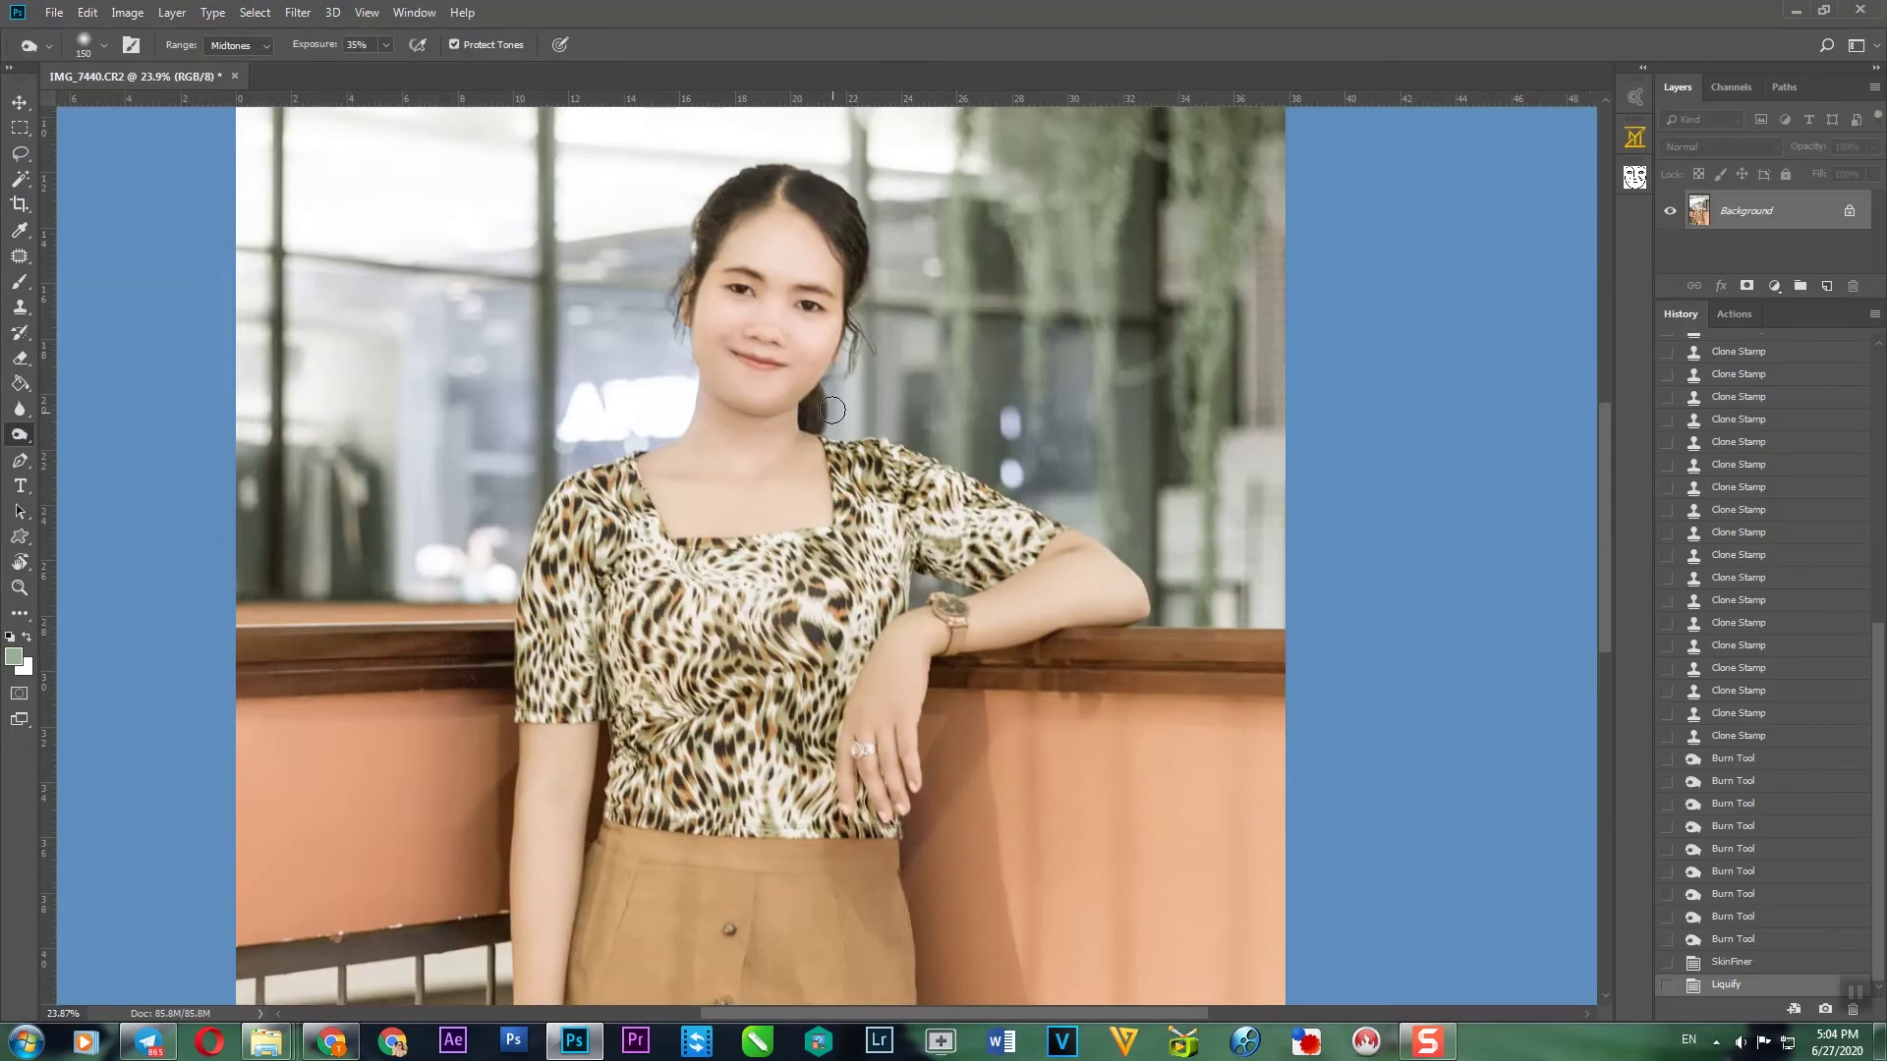
# Step: Zoom in and back out to inspect the reshaped face
pyautogui.scroll(2, 765, 352)
pyautogui.scroll(5, 764, 352)
pyautogui.scroll(-5, 765, 352)
pyautogui.scroll(-3, 786, 393)
pyautogui.scroll(-1, 865, 442)
pyautogui.scroll(1, 904, 475)
pyautogui.scroll(3, 904, 476)
pyautogui.scroll(1, 899, 461)
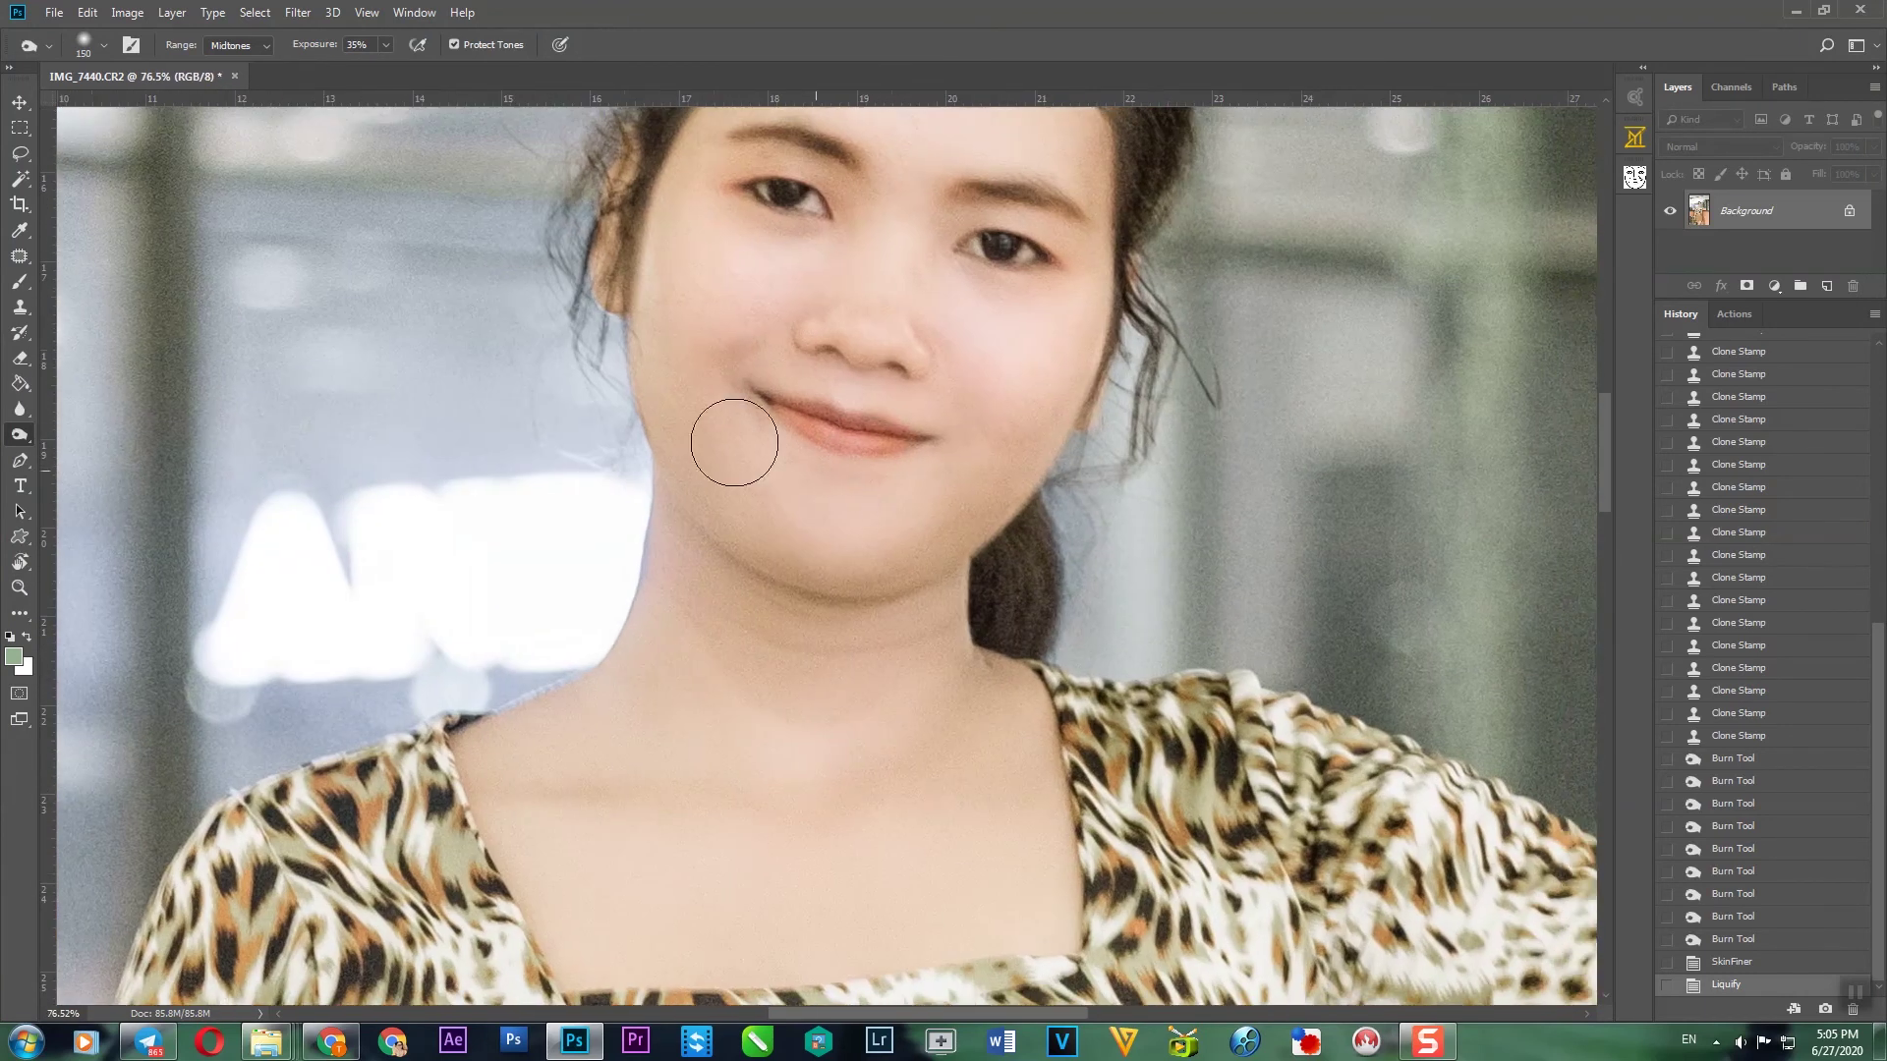
# Step: Reopen Liquify from the Filter menu and zoom in on the forehead and eye
pyautogui.click(298, 12)
pyautogui.click(344, 167)
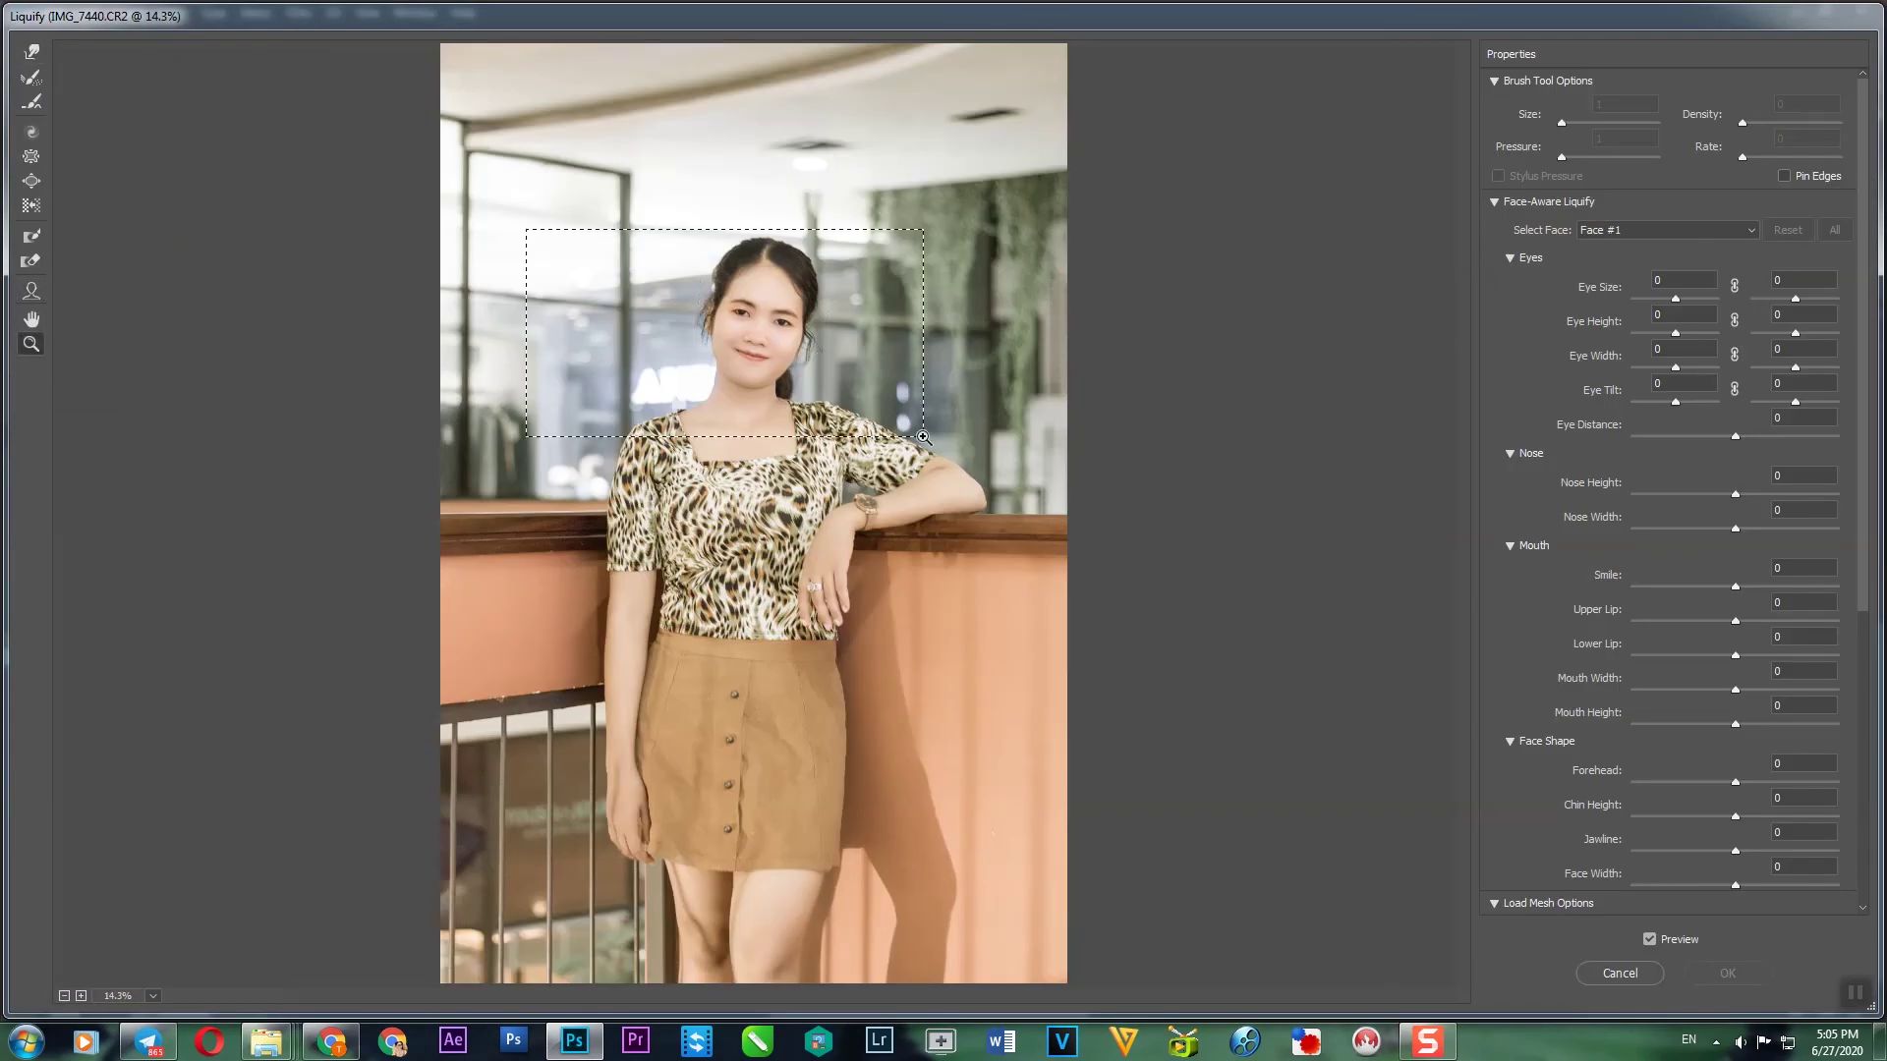
pyautogui.moveTo(526, 229); pyautogui.dragTo(924, 436)
# Step: View the face at 100% and forward-warp the chin contour slightly inward, then apply
pyautogui.scroll(4, 855, 383)
pyautogui.scroll(1, 845, 379)
pyautogui.rightClick(769, 368)
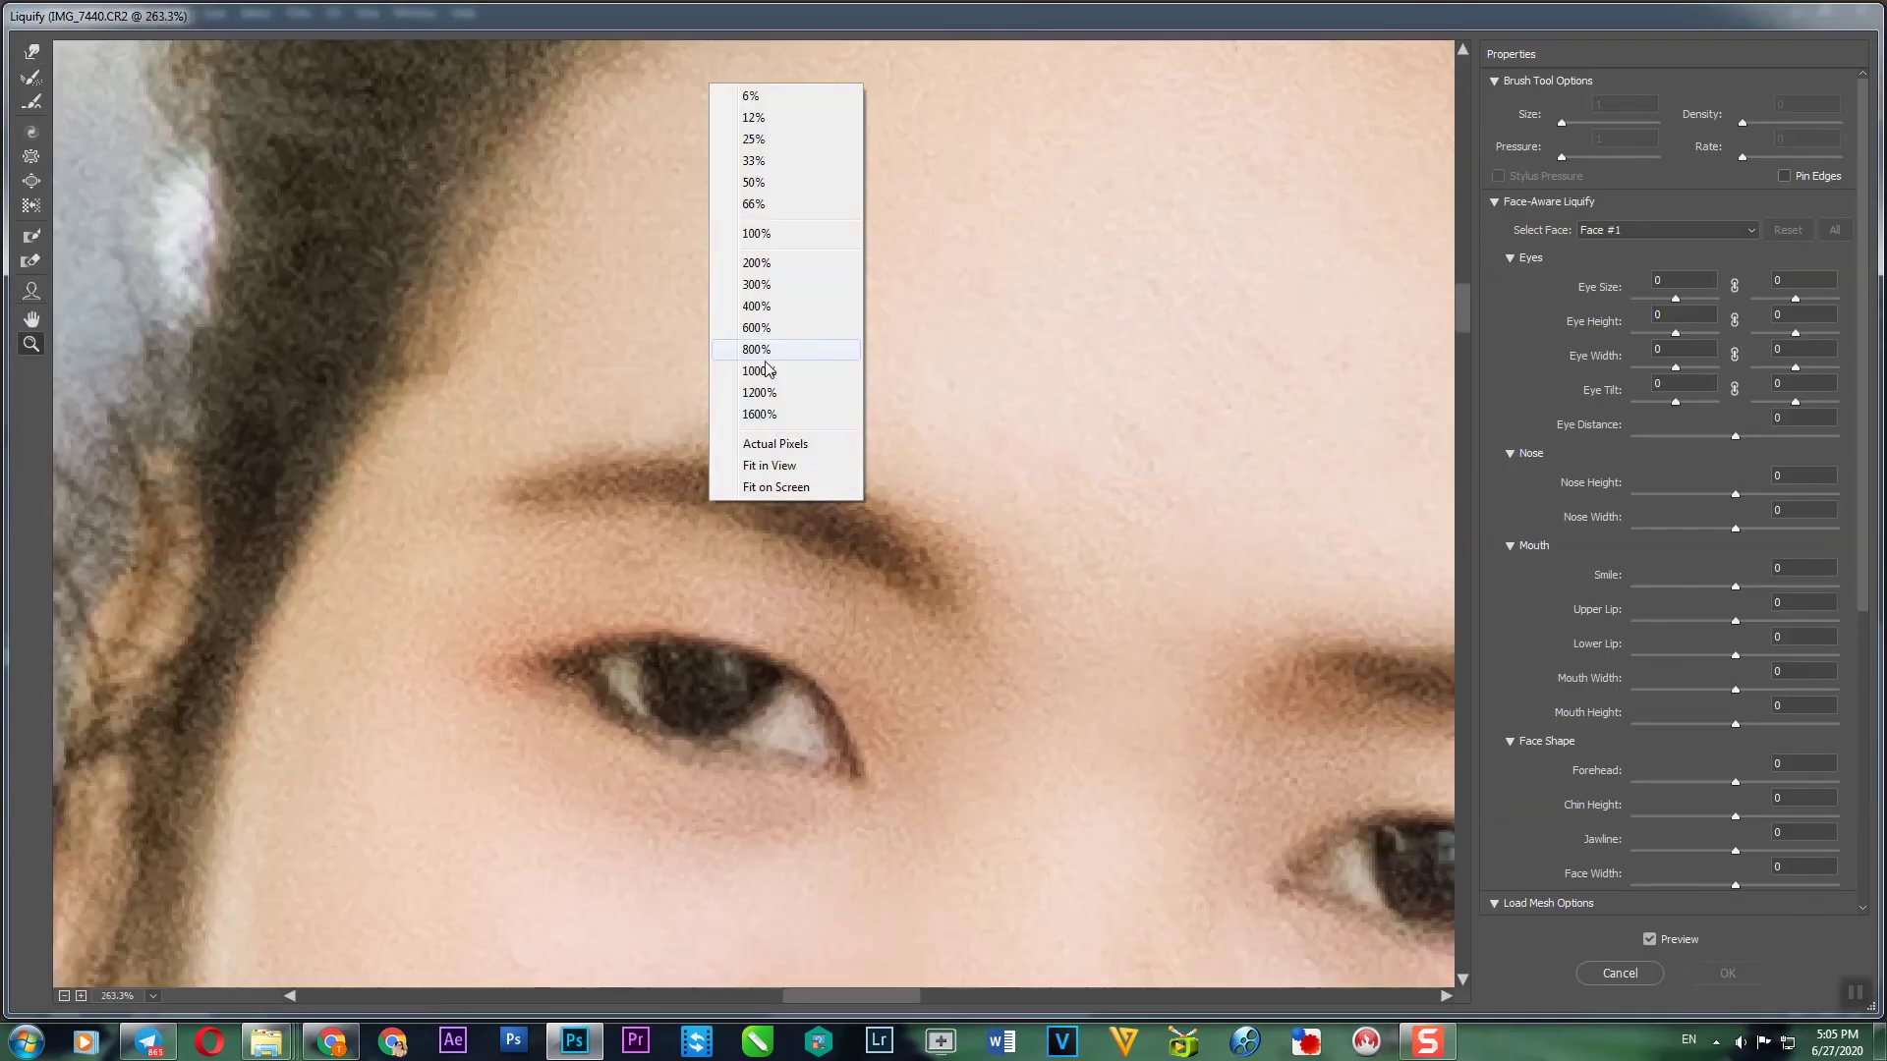
pyautogui.click(776, 443)
pyautogui.scroll(-5, 770, 337)
pyautogui.press('w')
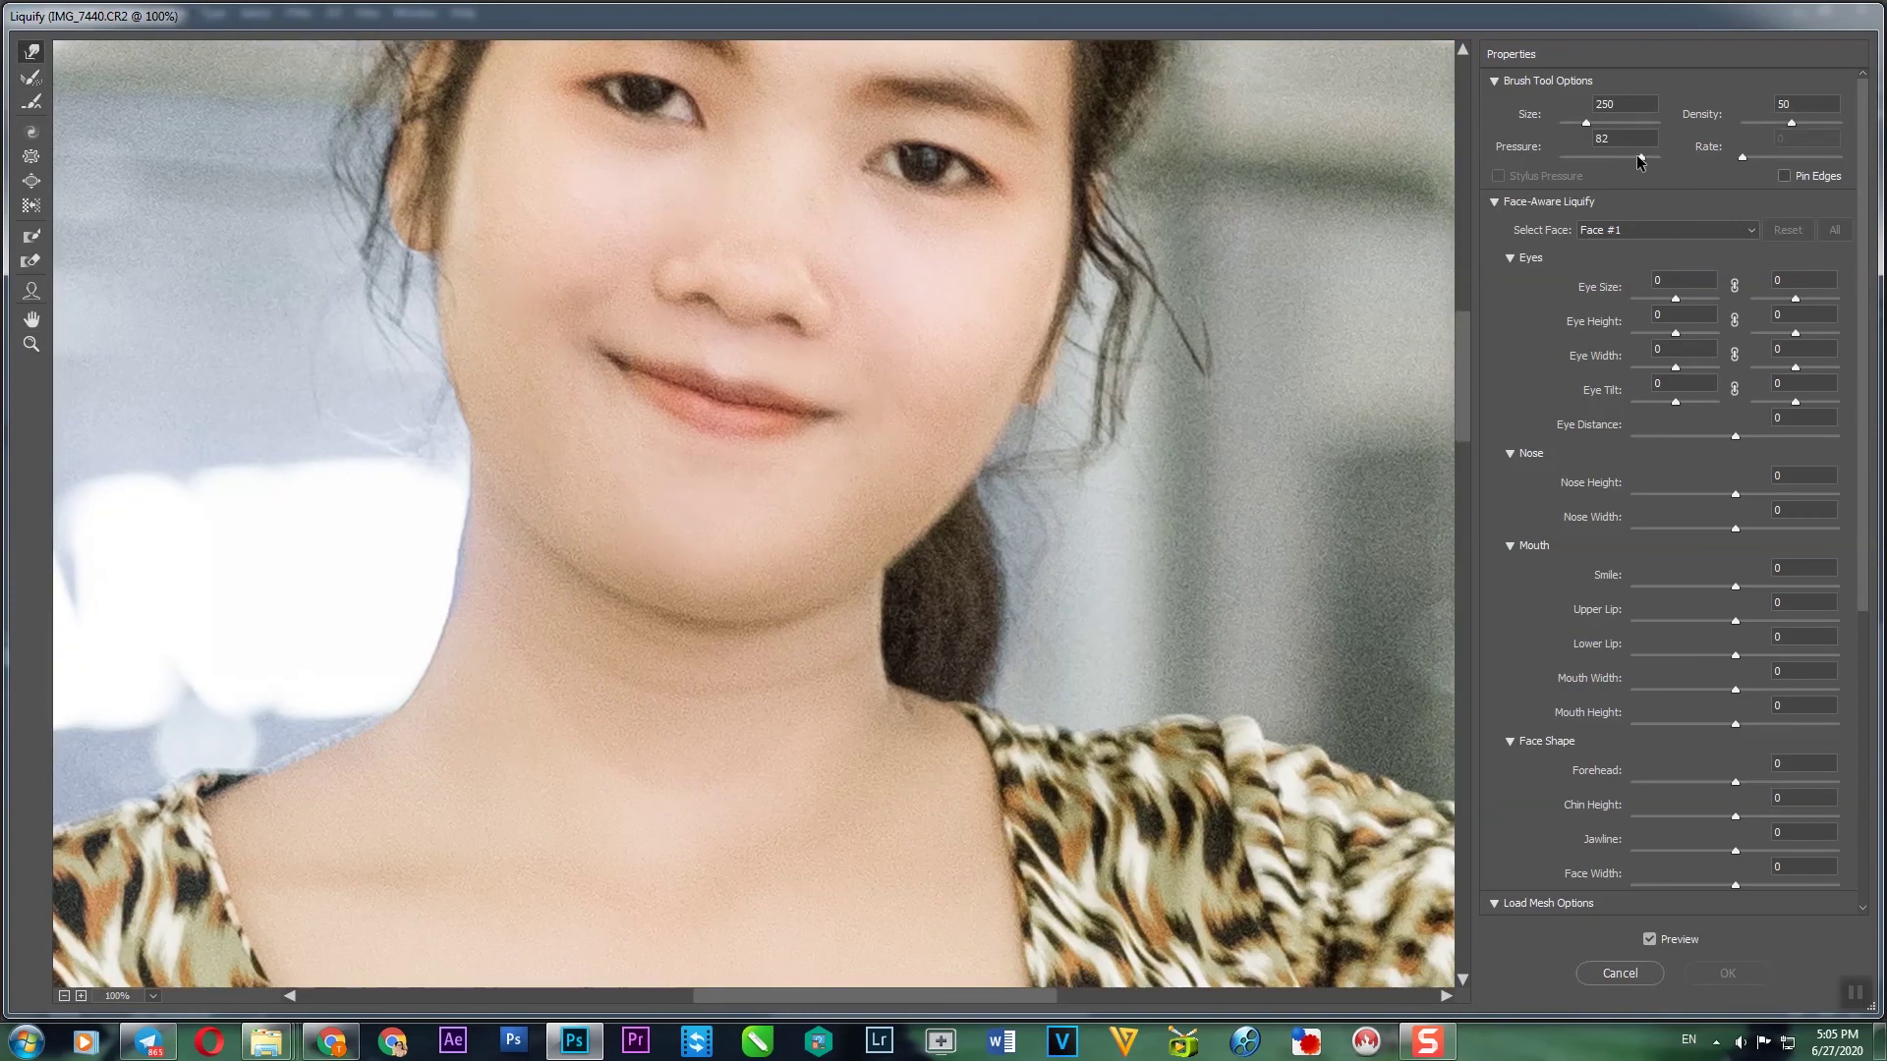
pyautogui.moveTo(569, 578); pyautogui.dragTo(800, 602)
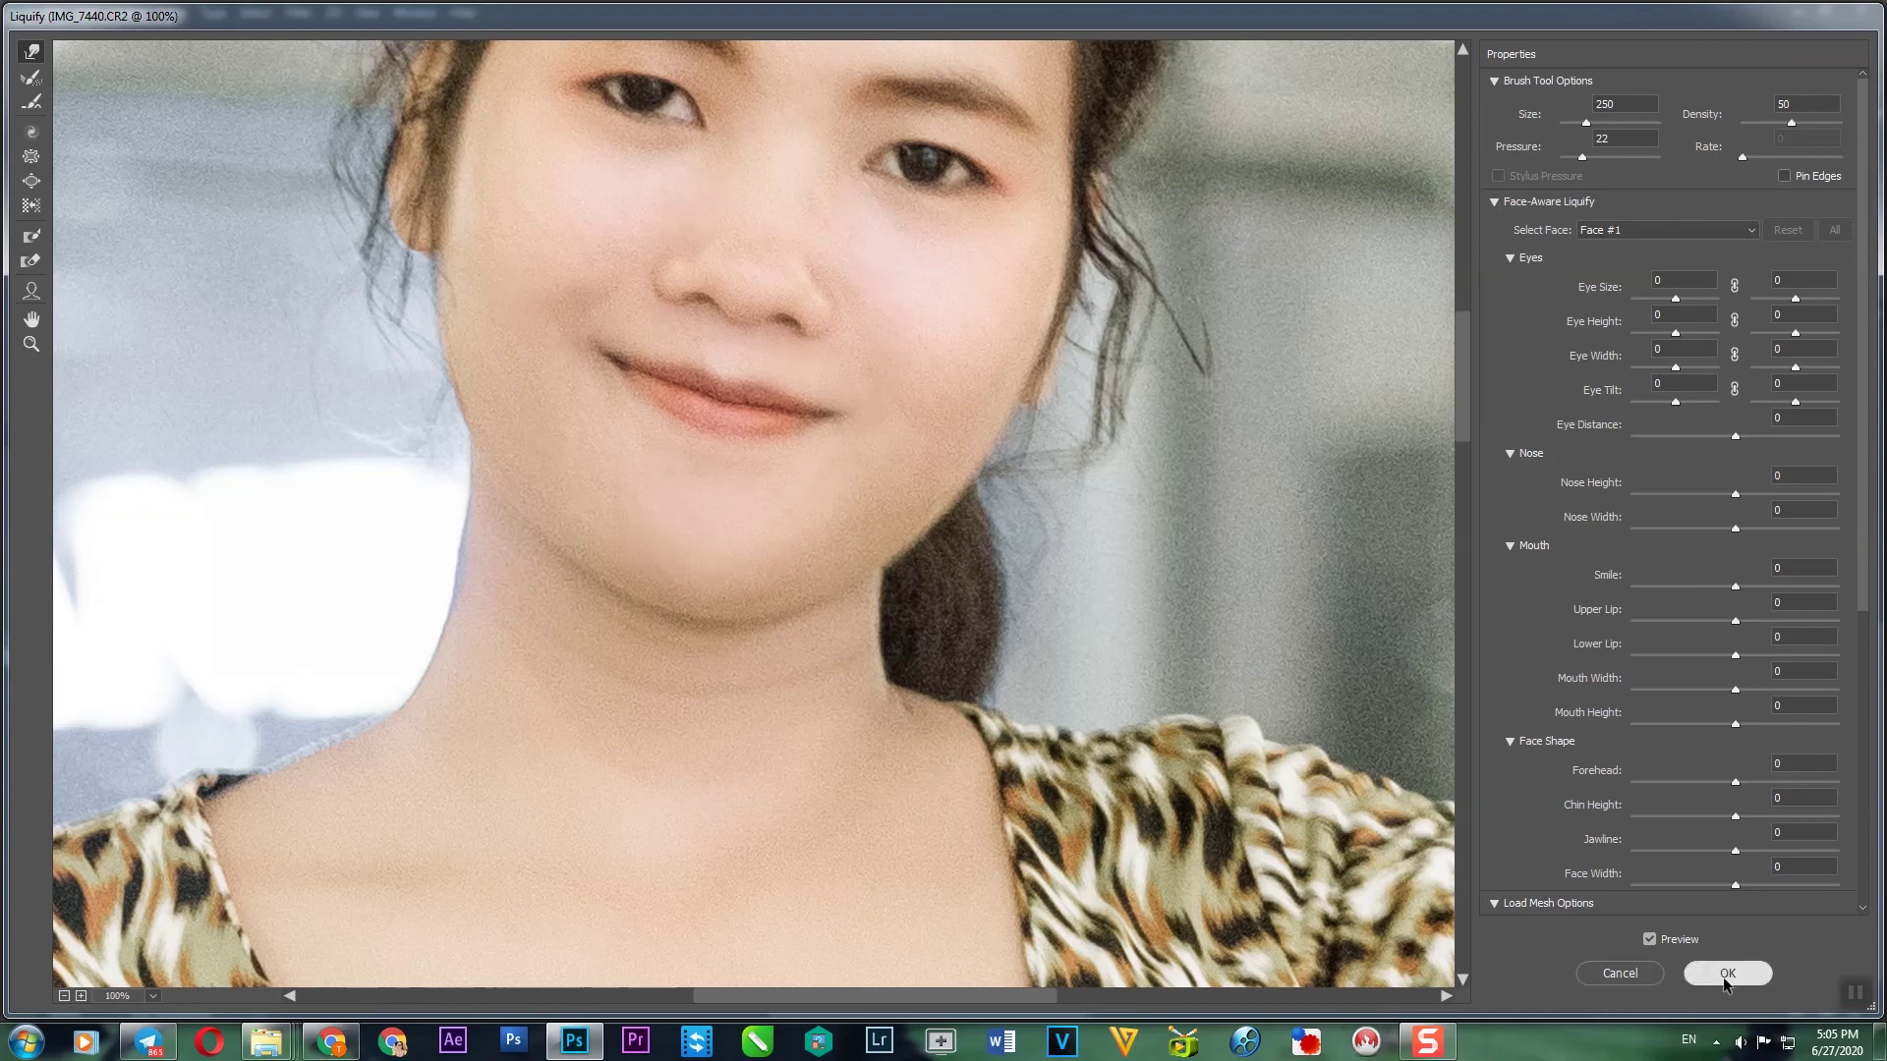
pyautogui.click(1727, 973)
# Step: Reopen Liquify and nudge the leopard top's sleeve edge inward
pyautogui.hotkey('ctrl', '0')
pyautogui.click(297, 12)
pyautogui.click(580, 251)
pyautogui.hotkey('ctrl', 'shift', 'x')
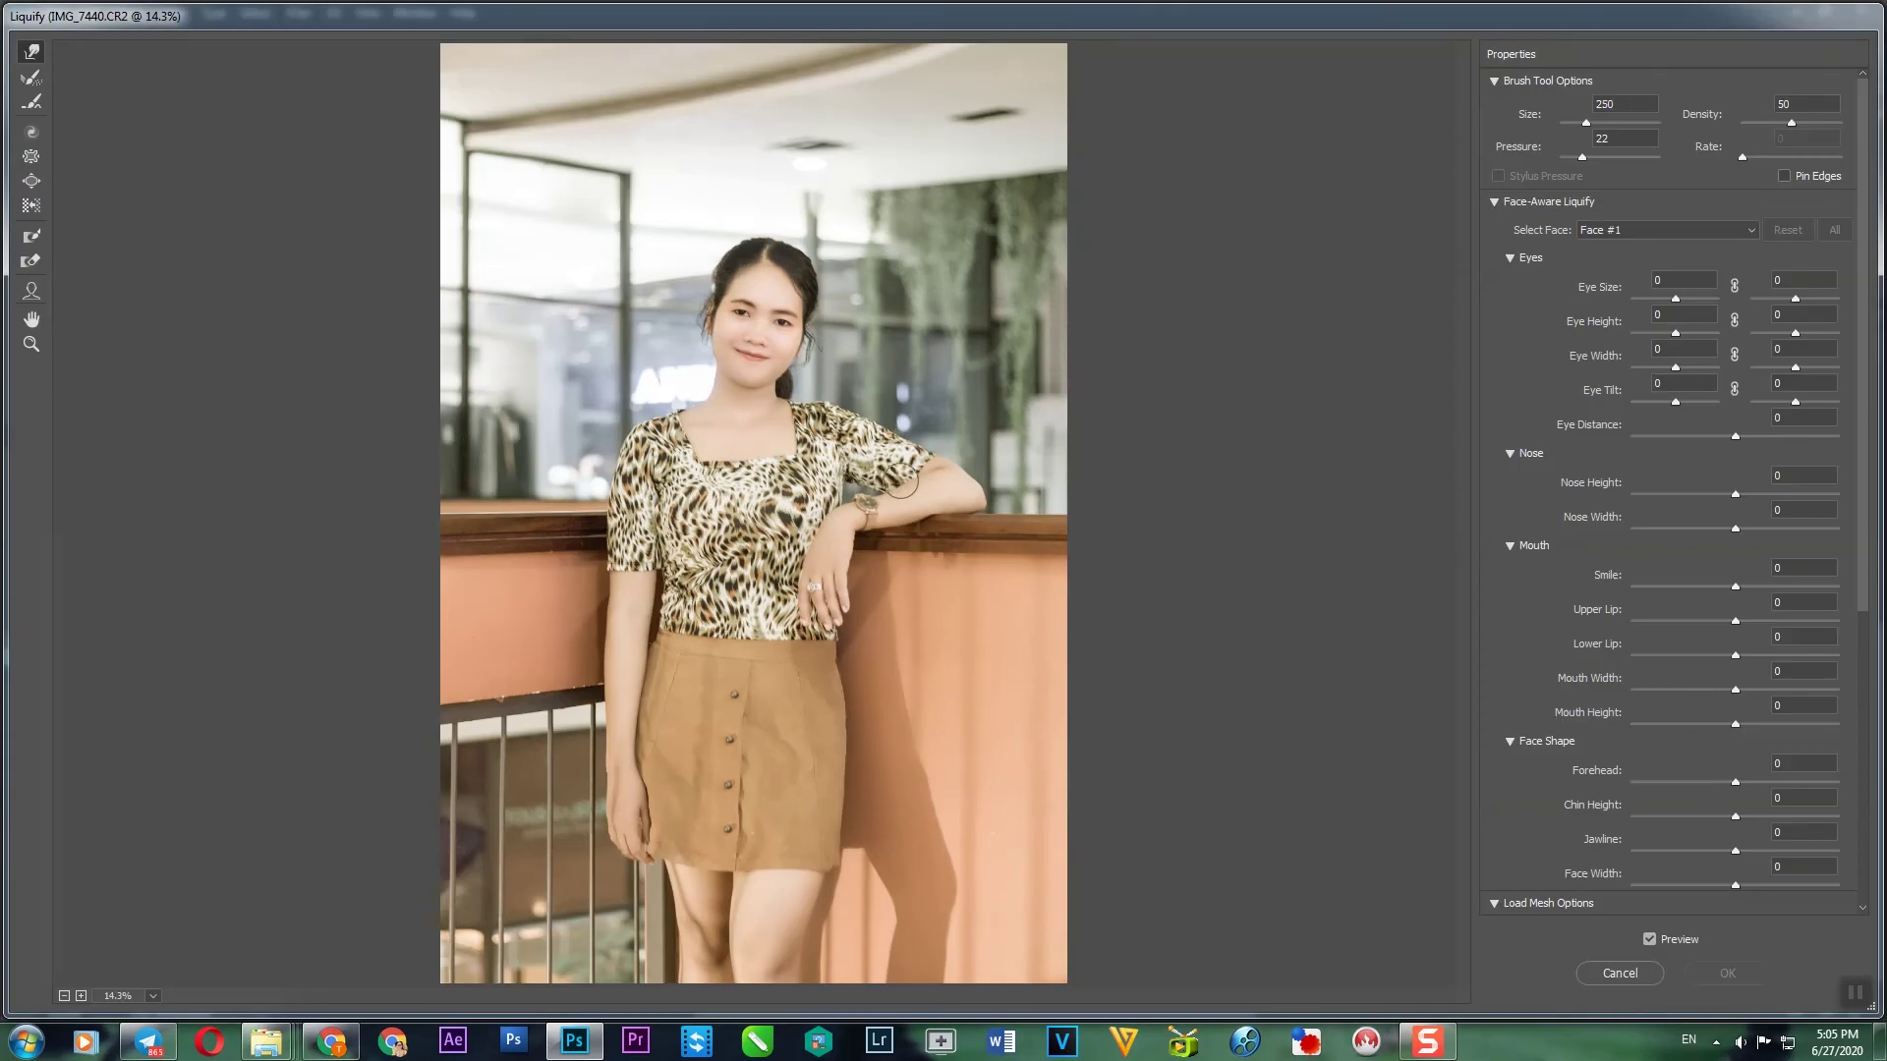
pyautogui.click(724, 540)
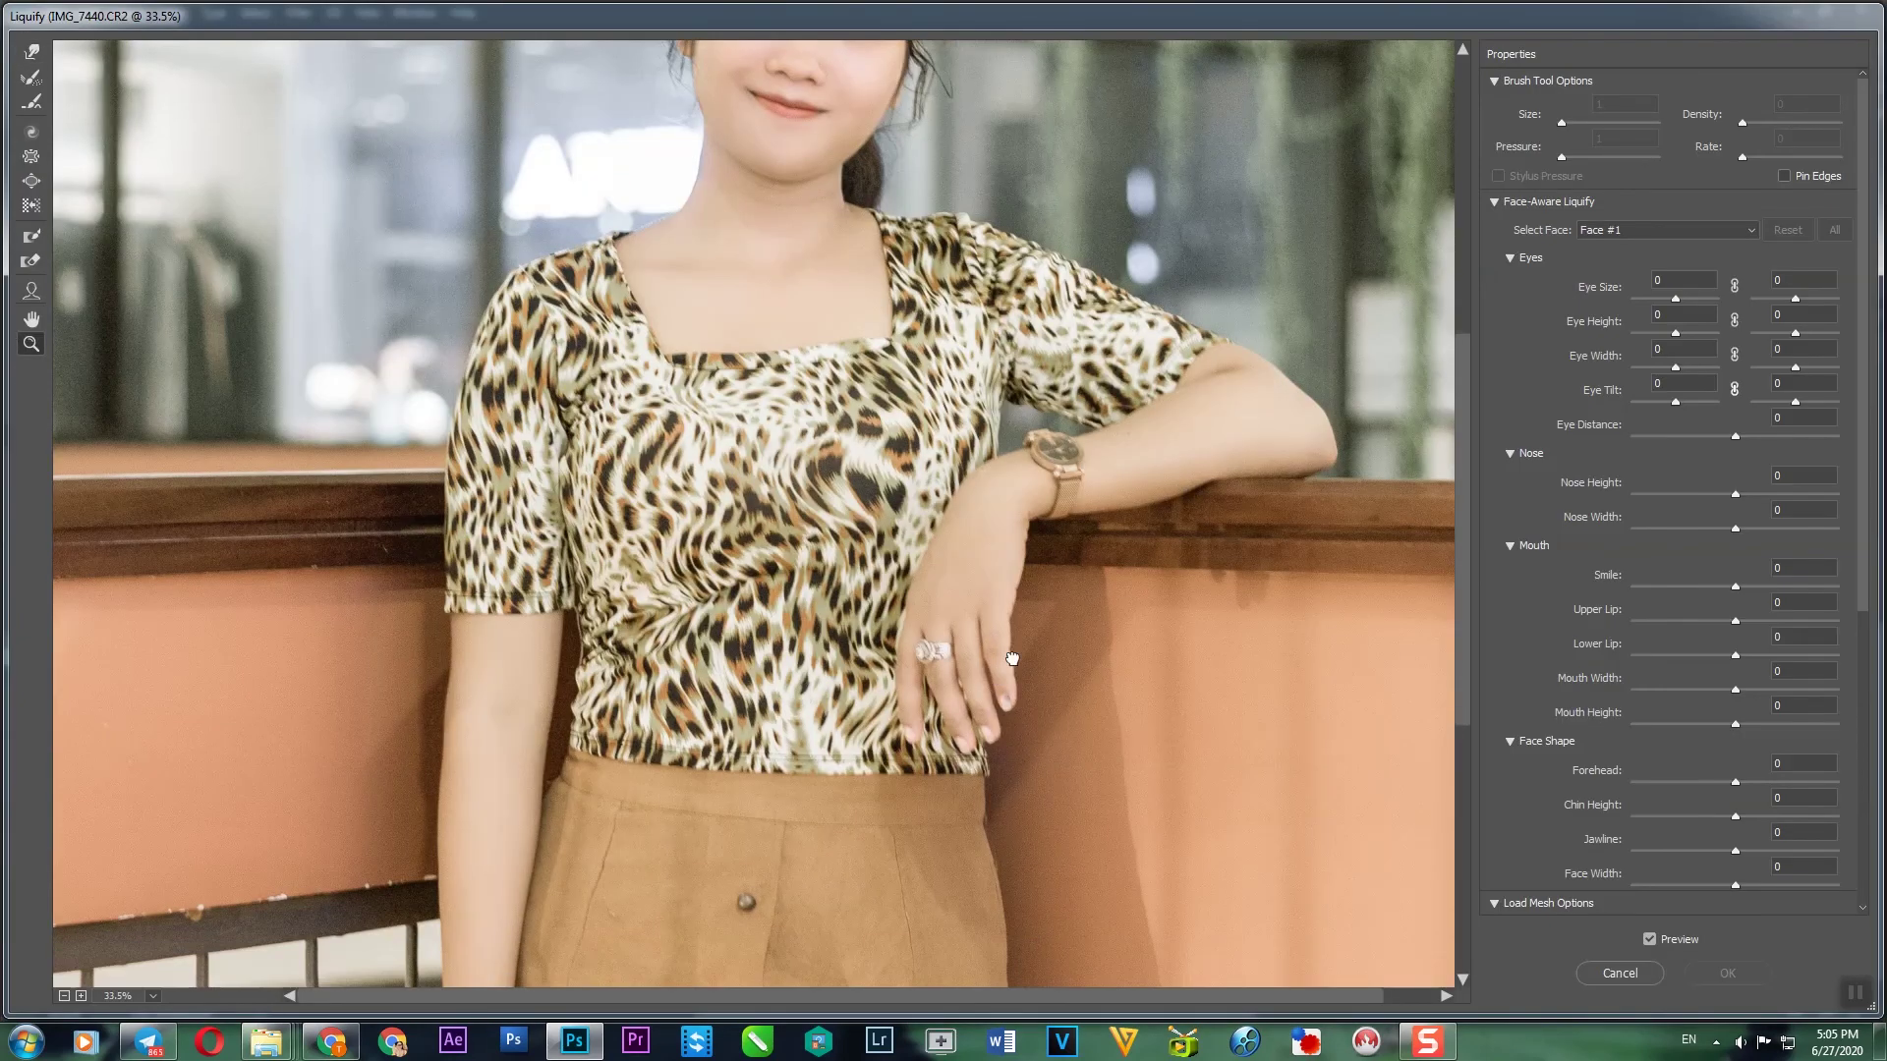
pyautogui.press('w')
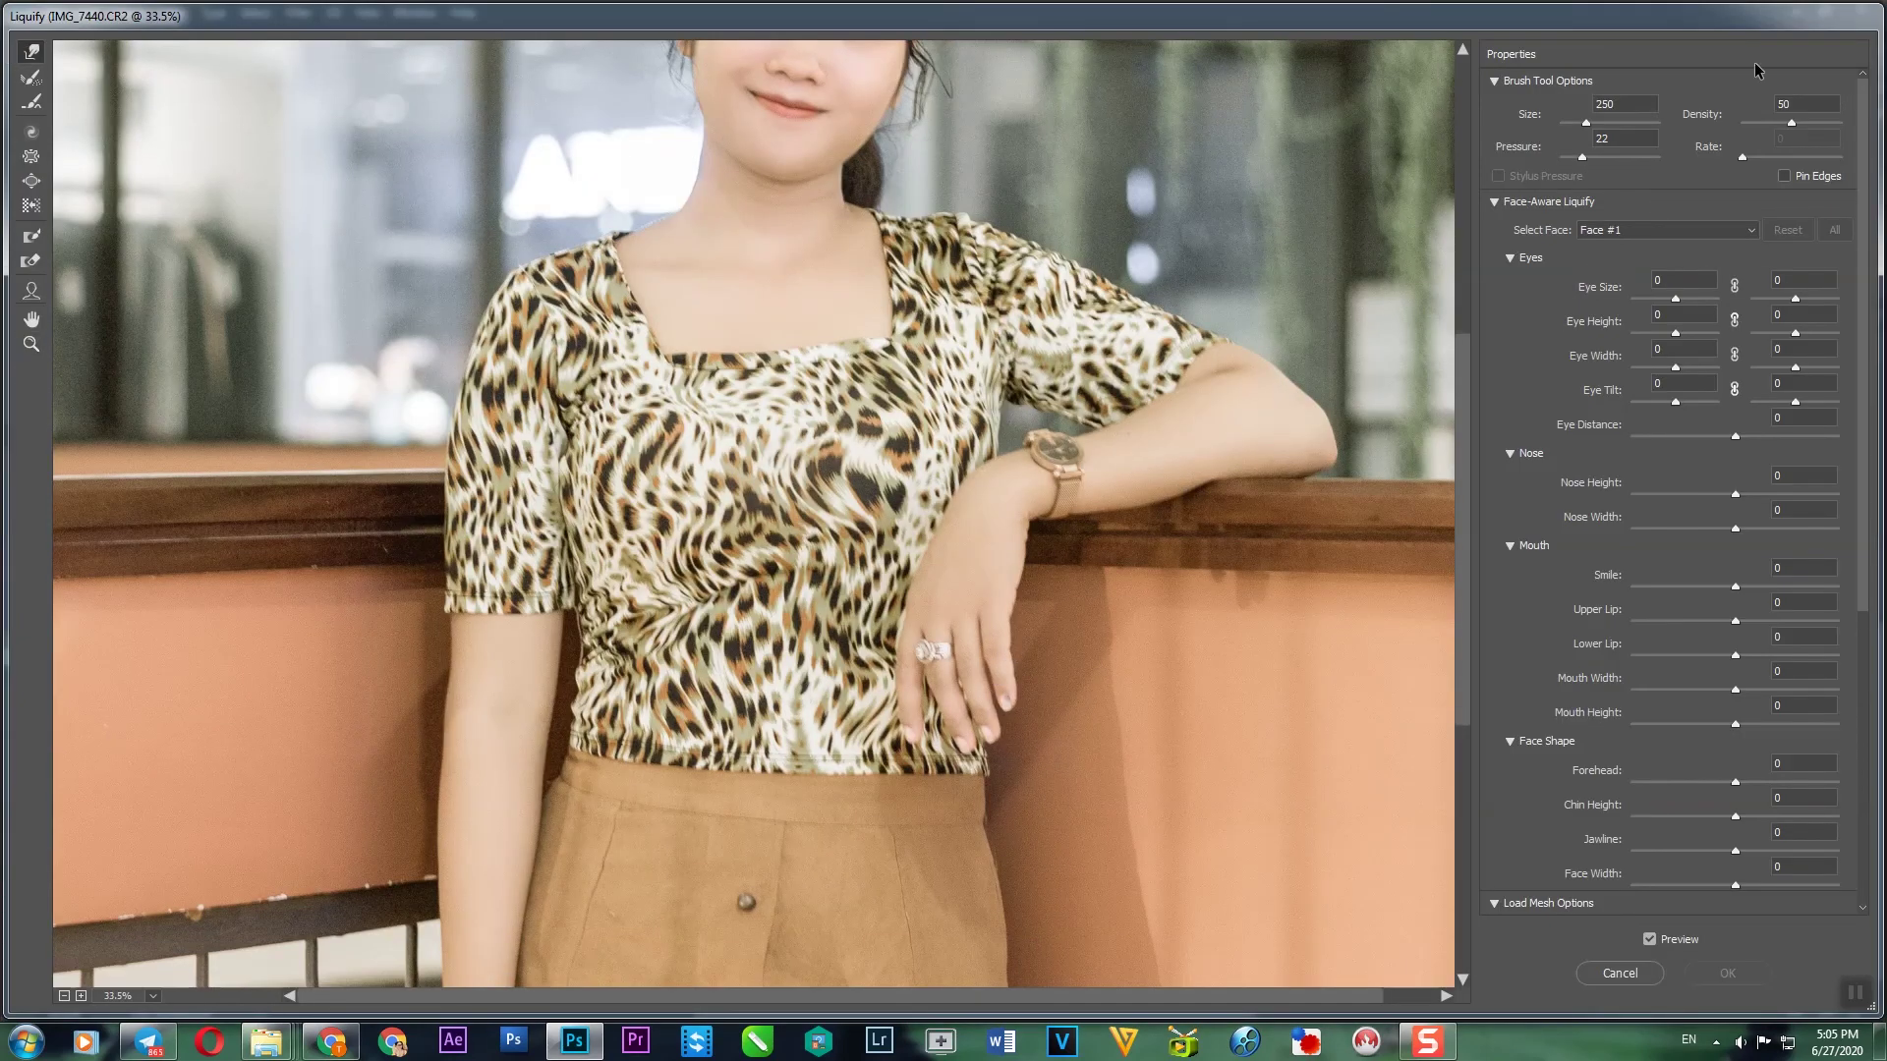
pyautogui.moveTo(473, 467); pyautogui.dragTo(440, 453)
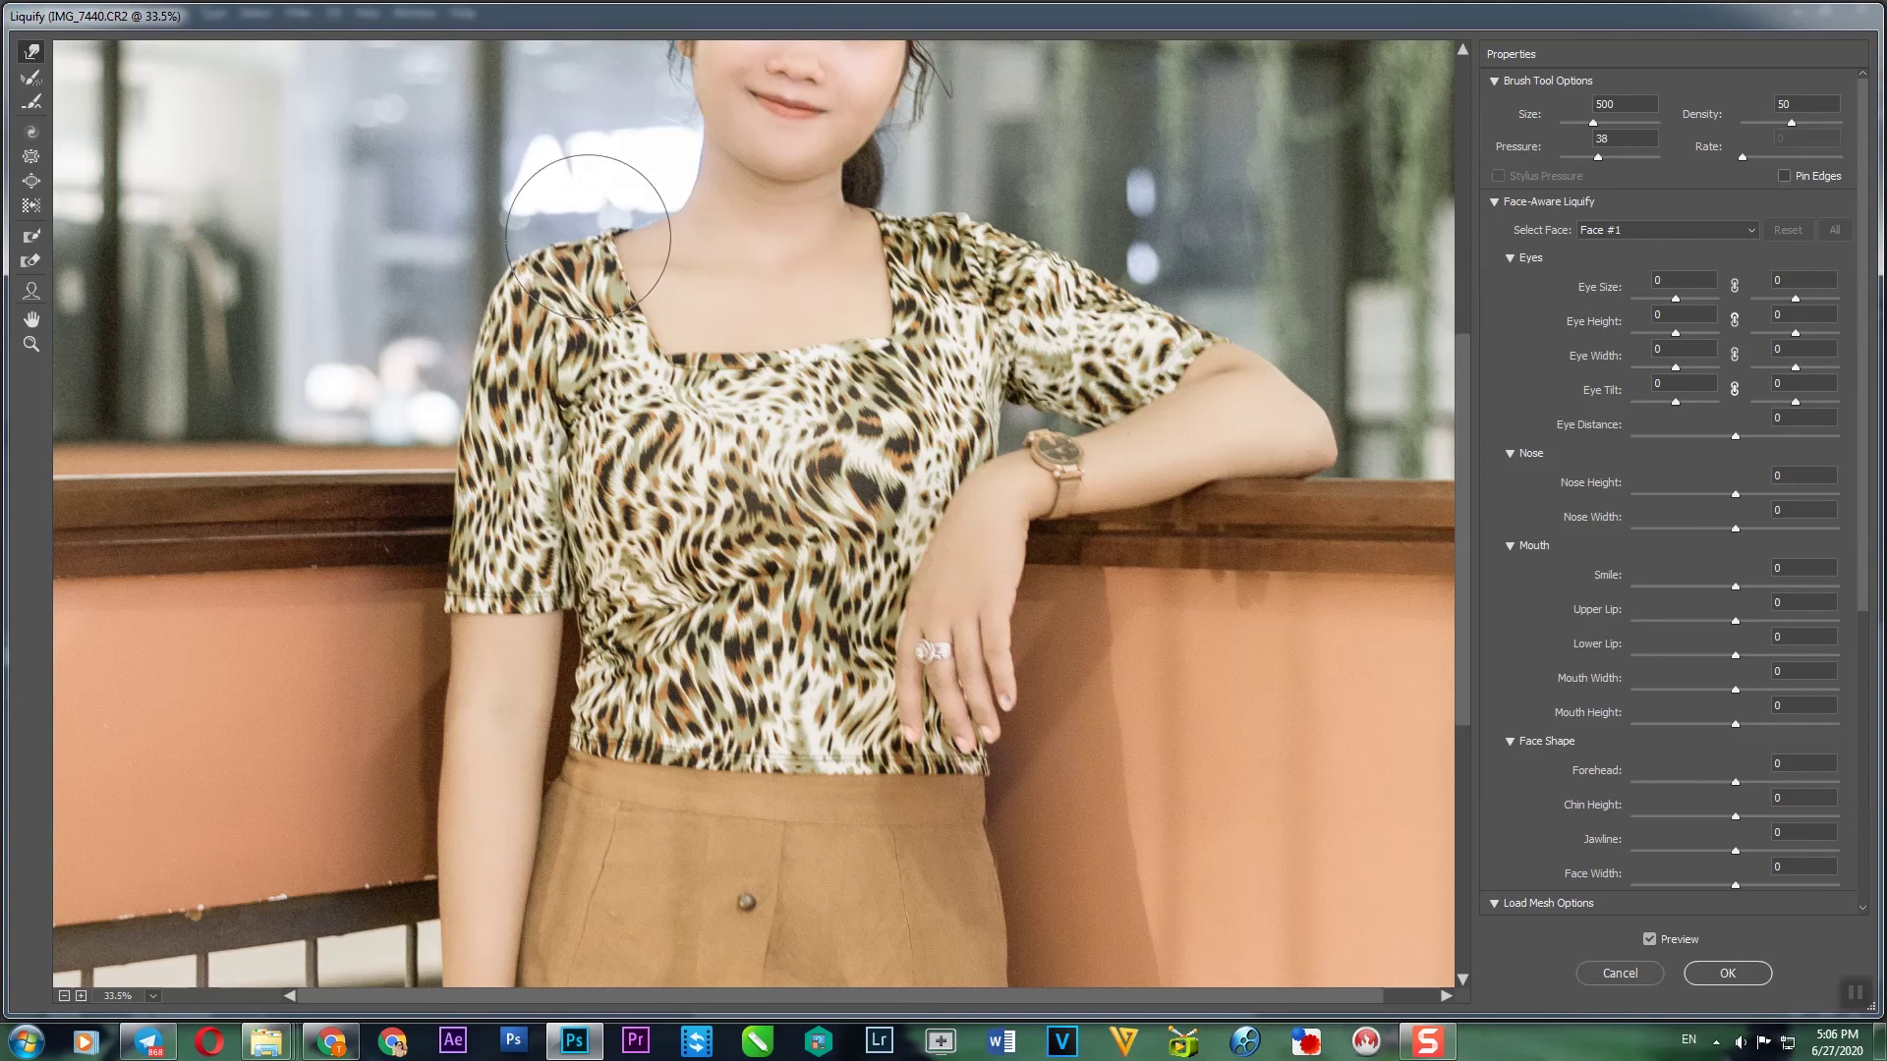
# Step: Pan over the skirt, legs, top and face to check the warp, then apply it
pyautogui.moveTo(587, 236); pyautogui.dragTo(654, 344)
pyautogui.moveTo(776, 688); pyautogui.dragTo(813, 378)
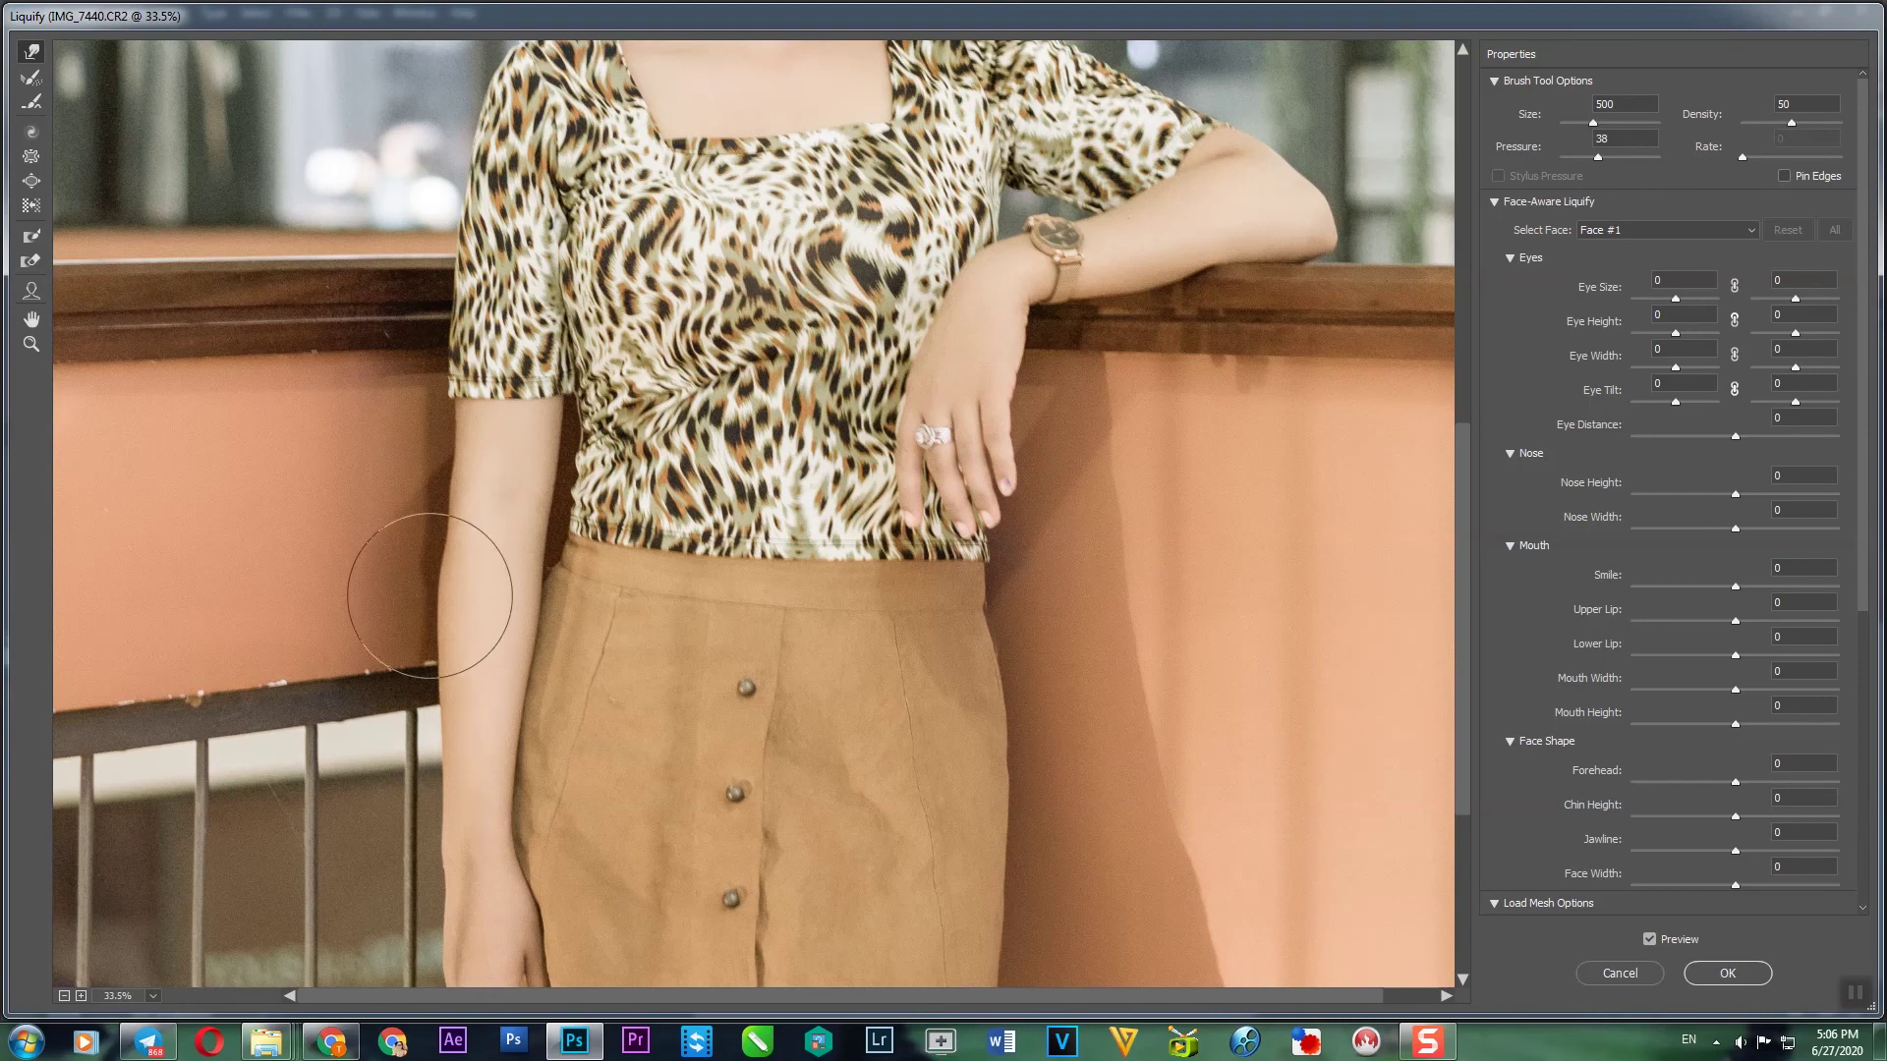
pyautogui.moveTo(442, 672); pyautogui.dragTo(454, 322)
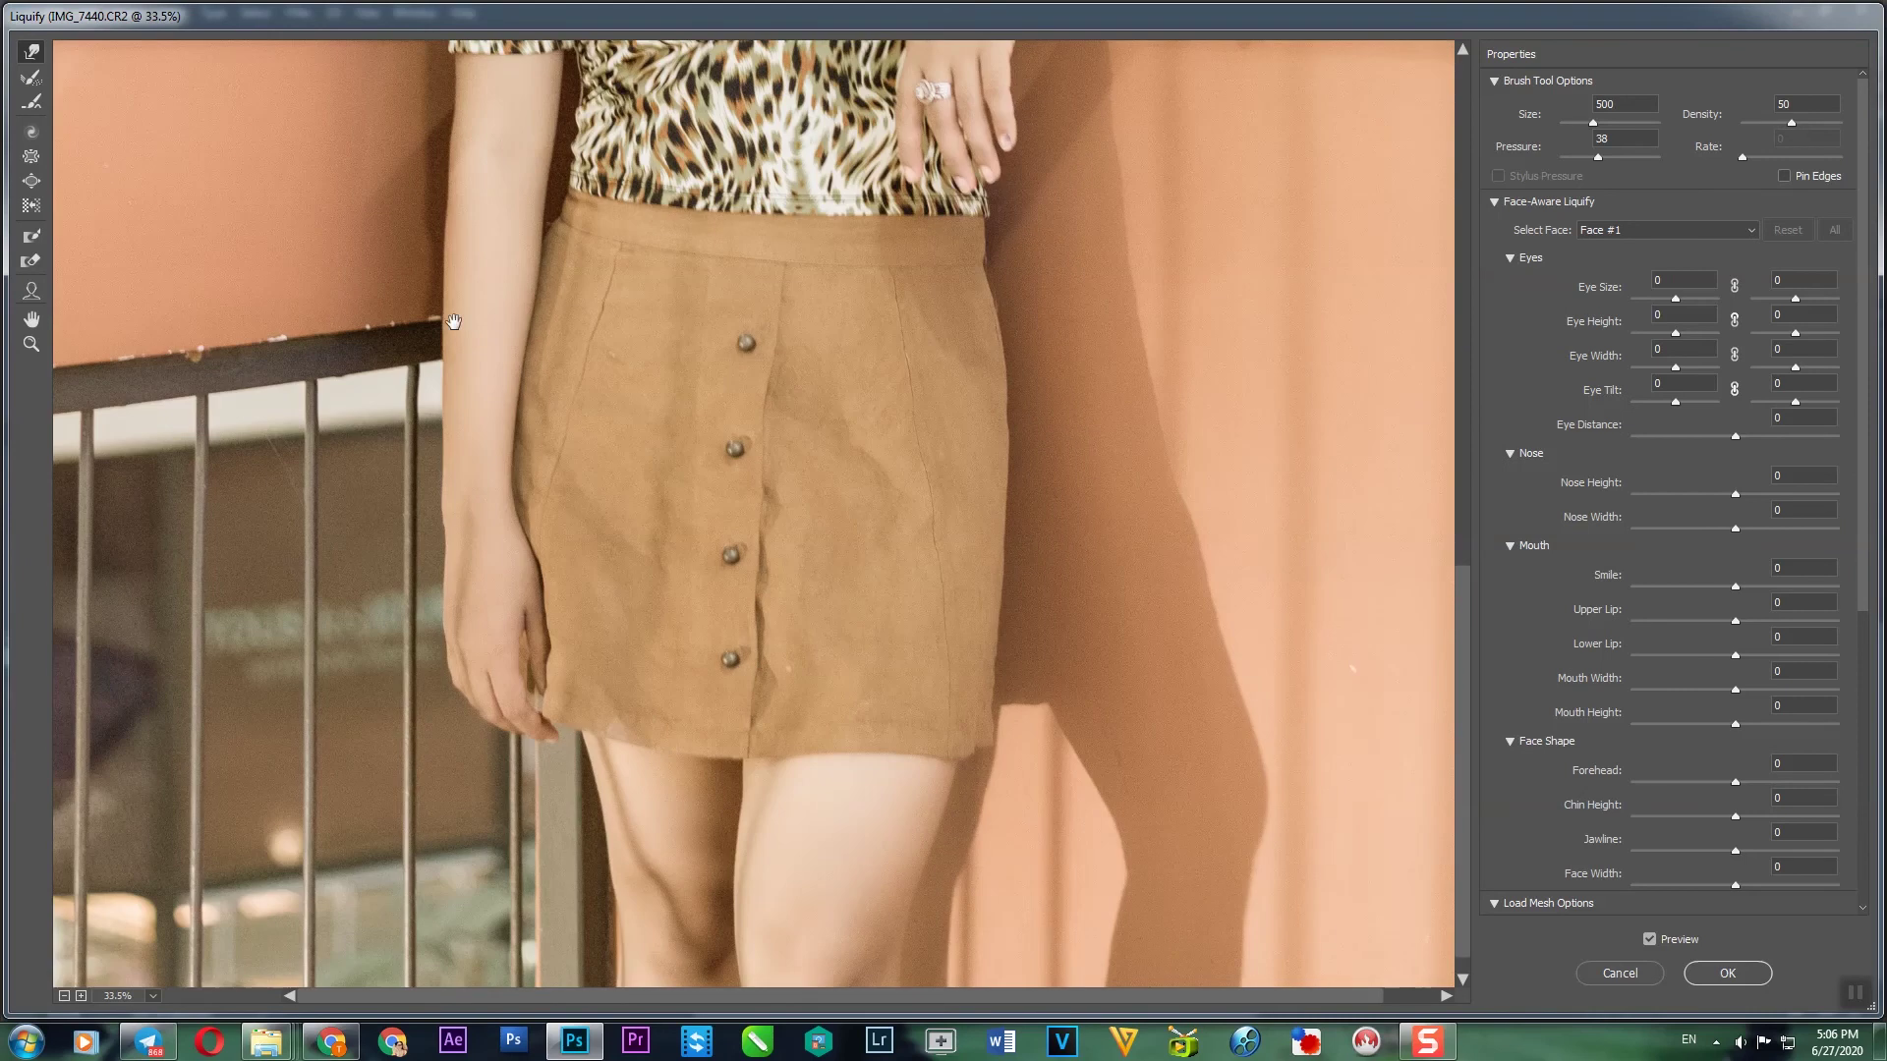
pyautogui.moveTo(897, 836); pyautogui.dragTo(843, 803)
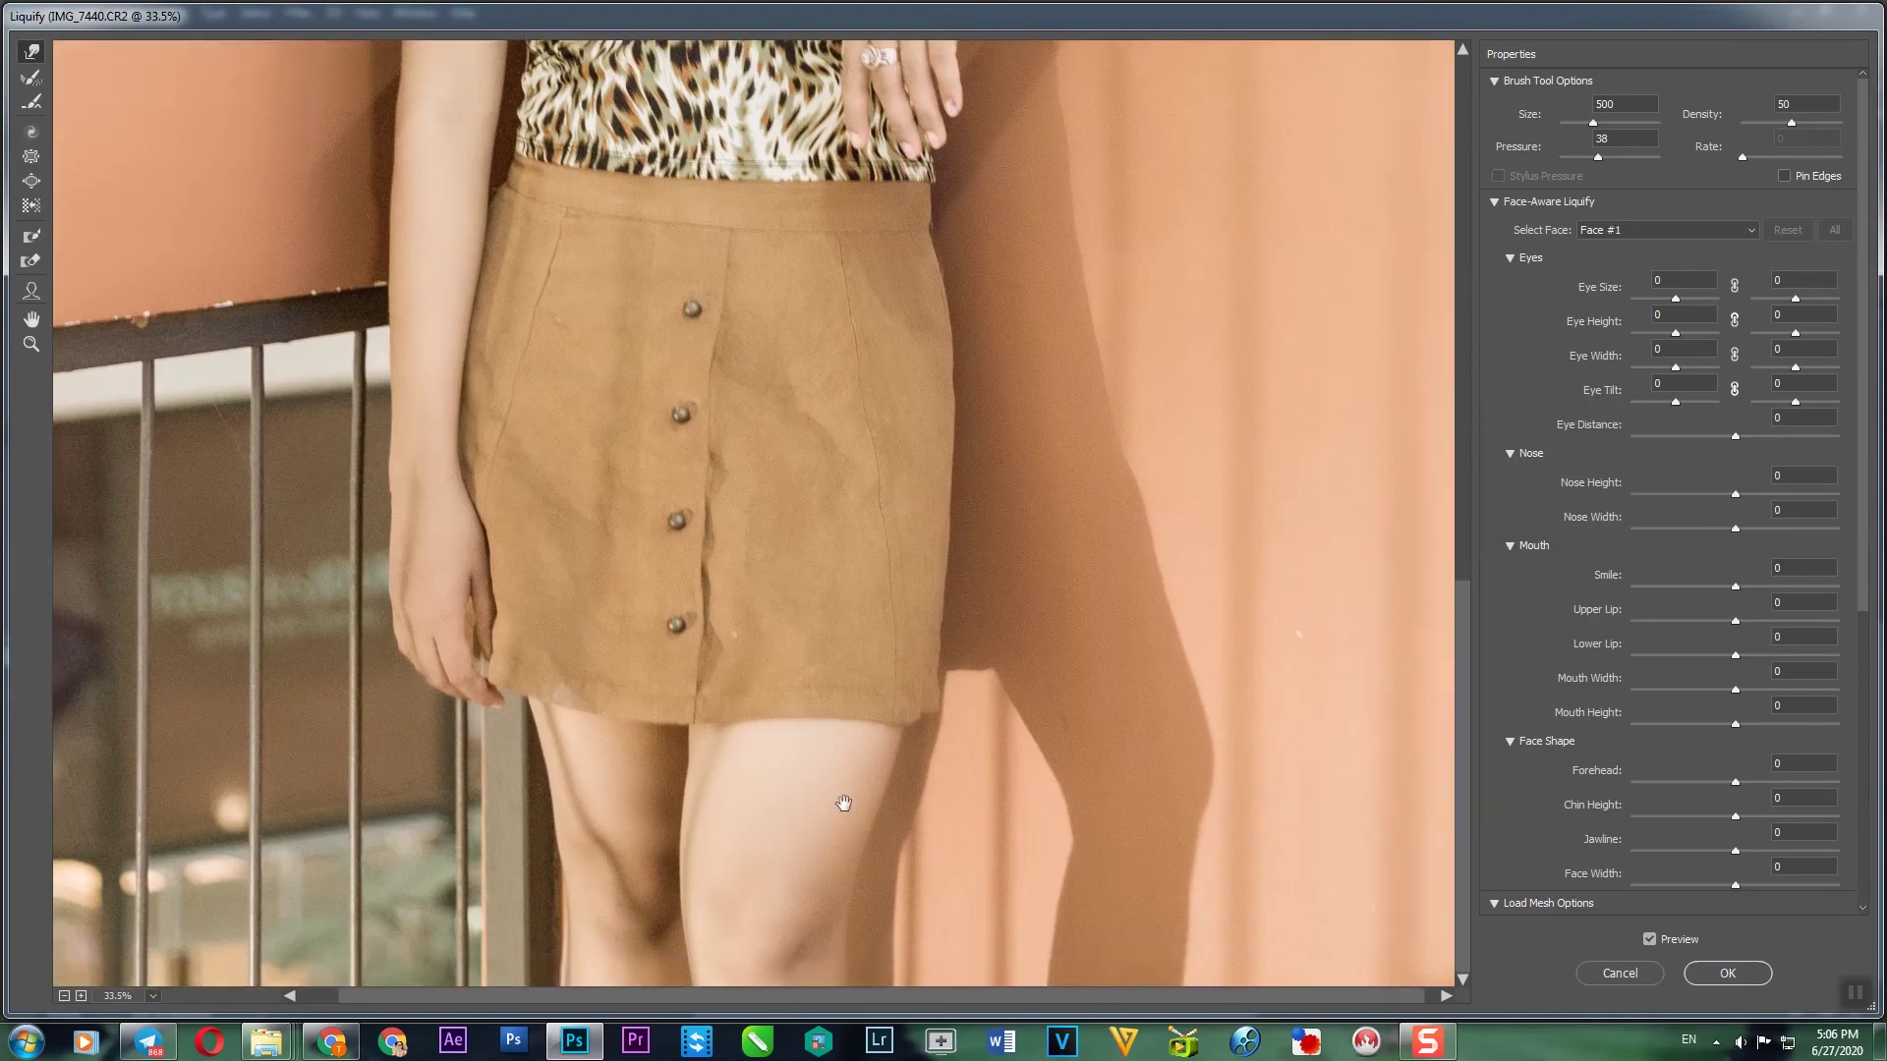
pyautogui.moveTo(540, 143); pyautogui.dragTo(521, 580)
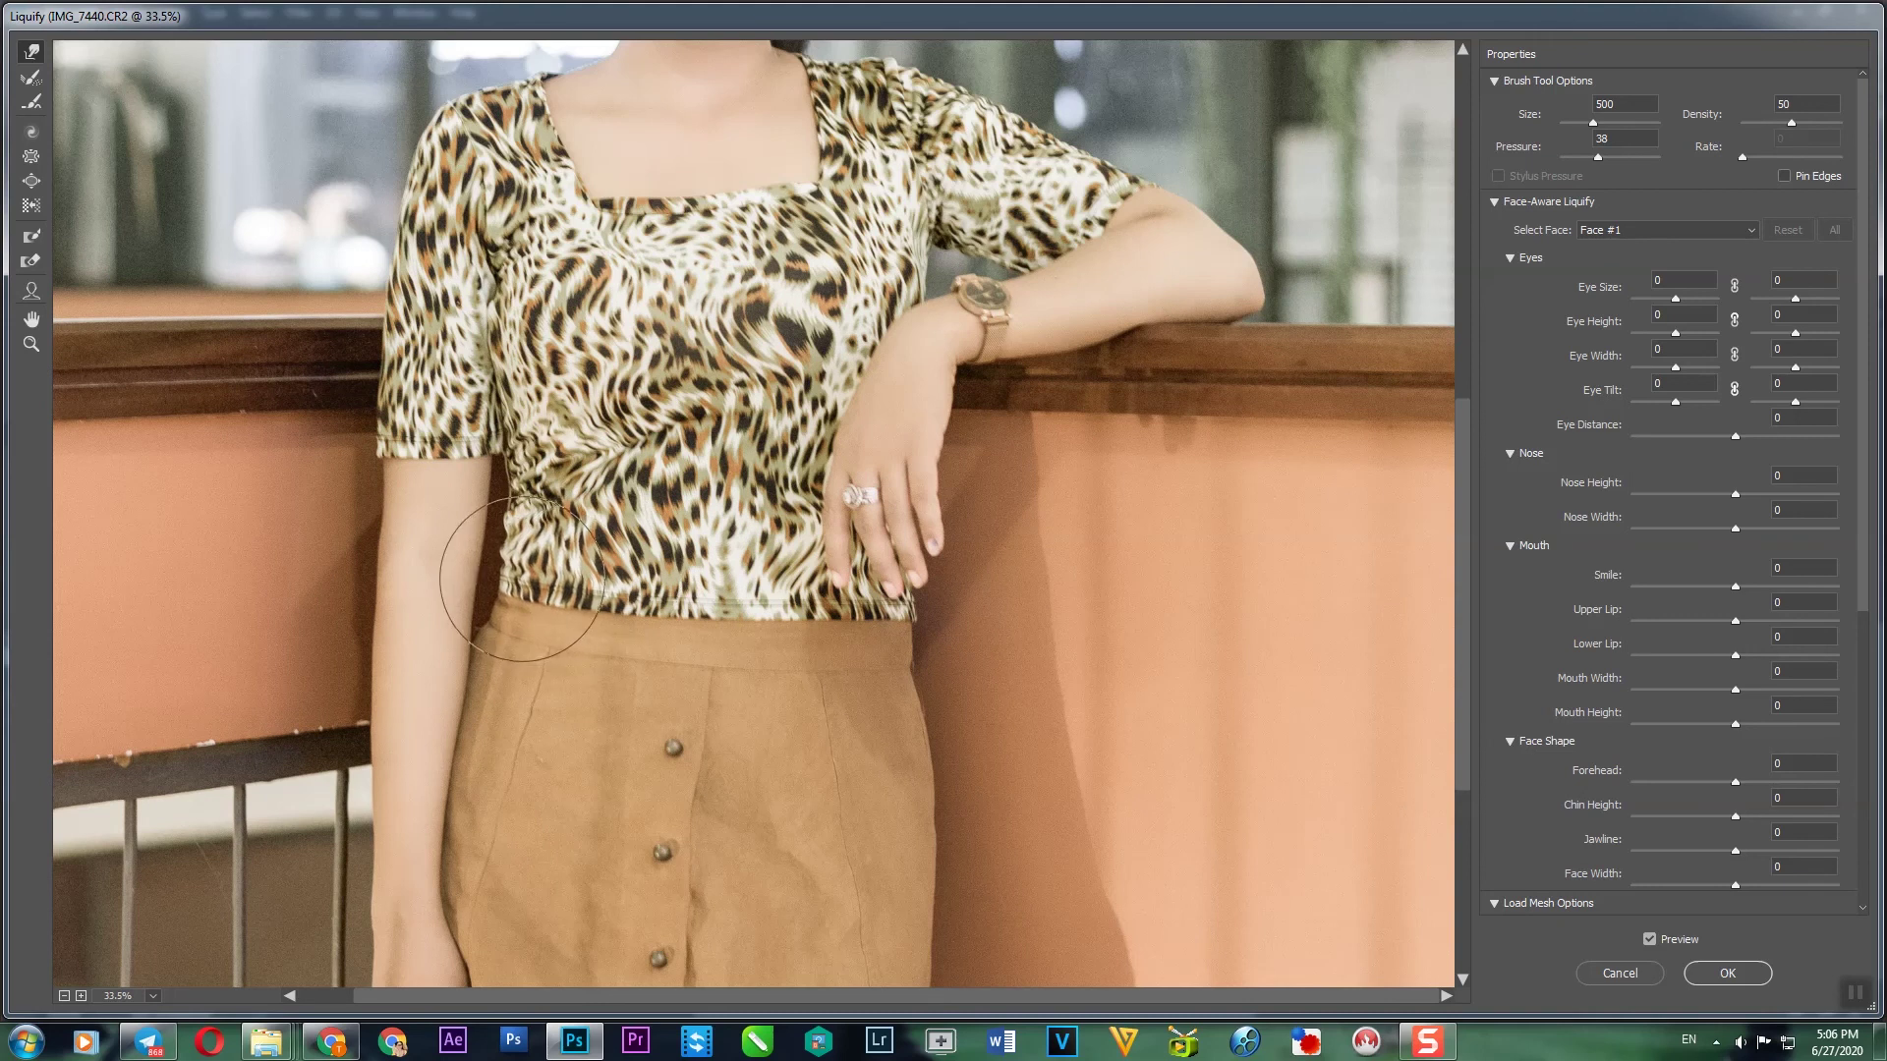
pyautogui.moveTo(720, 350); pyautogui.dragTo(720, 918)
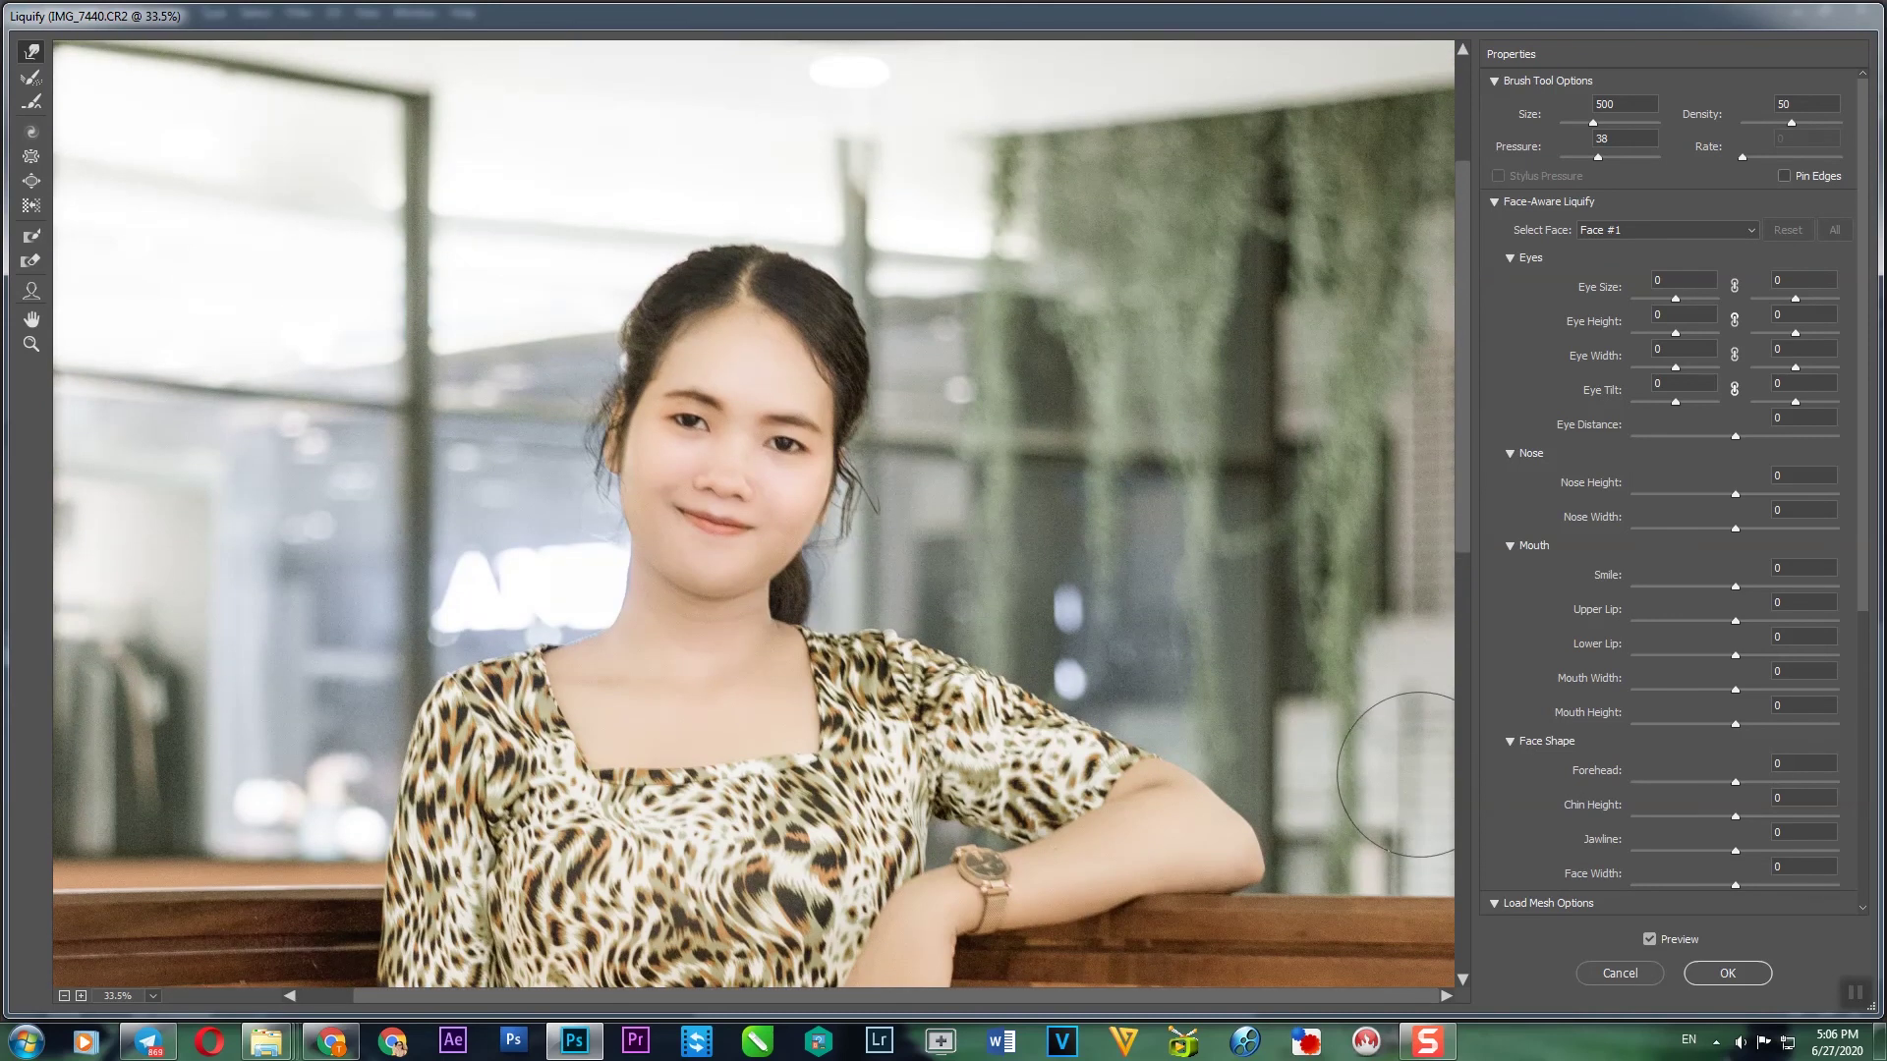
pyautogui.click(1729, 963)
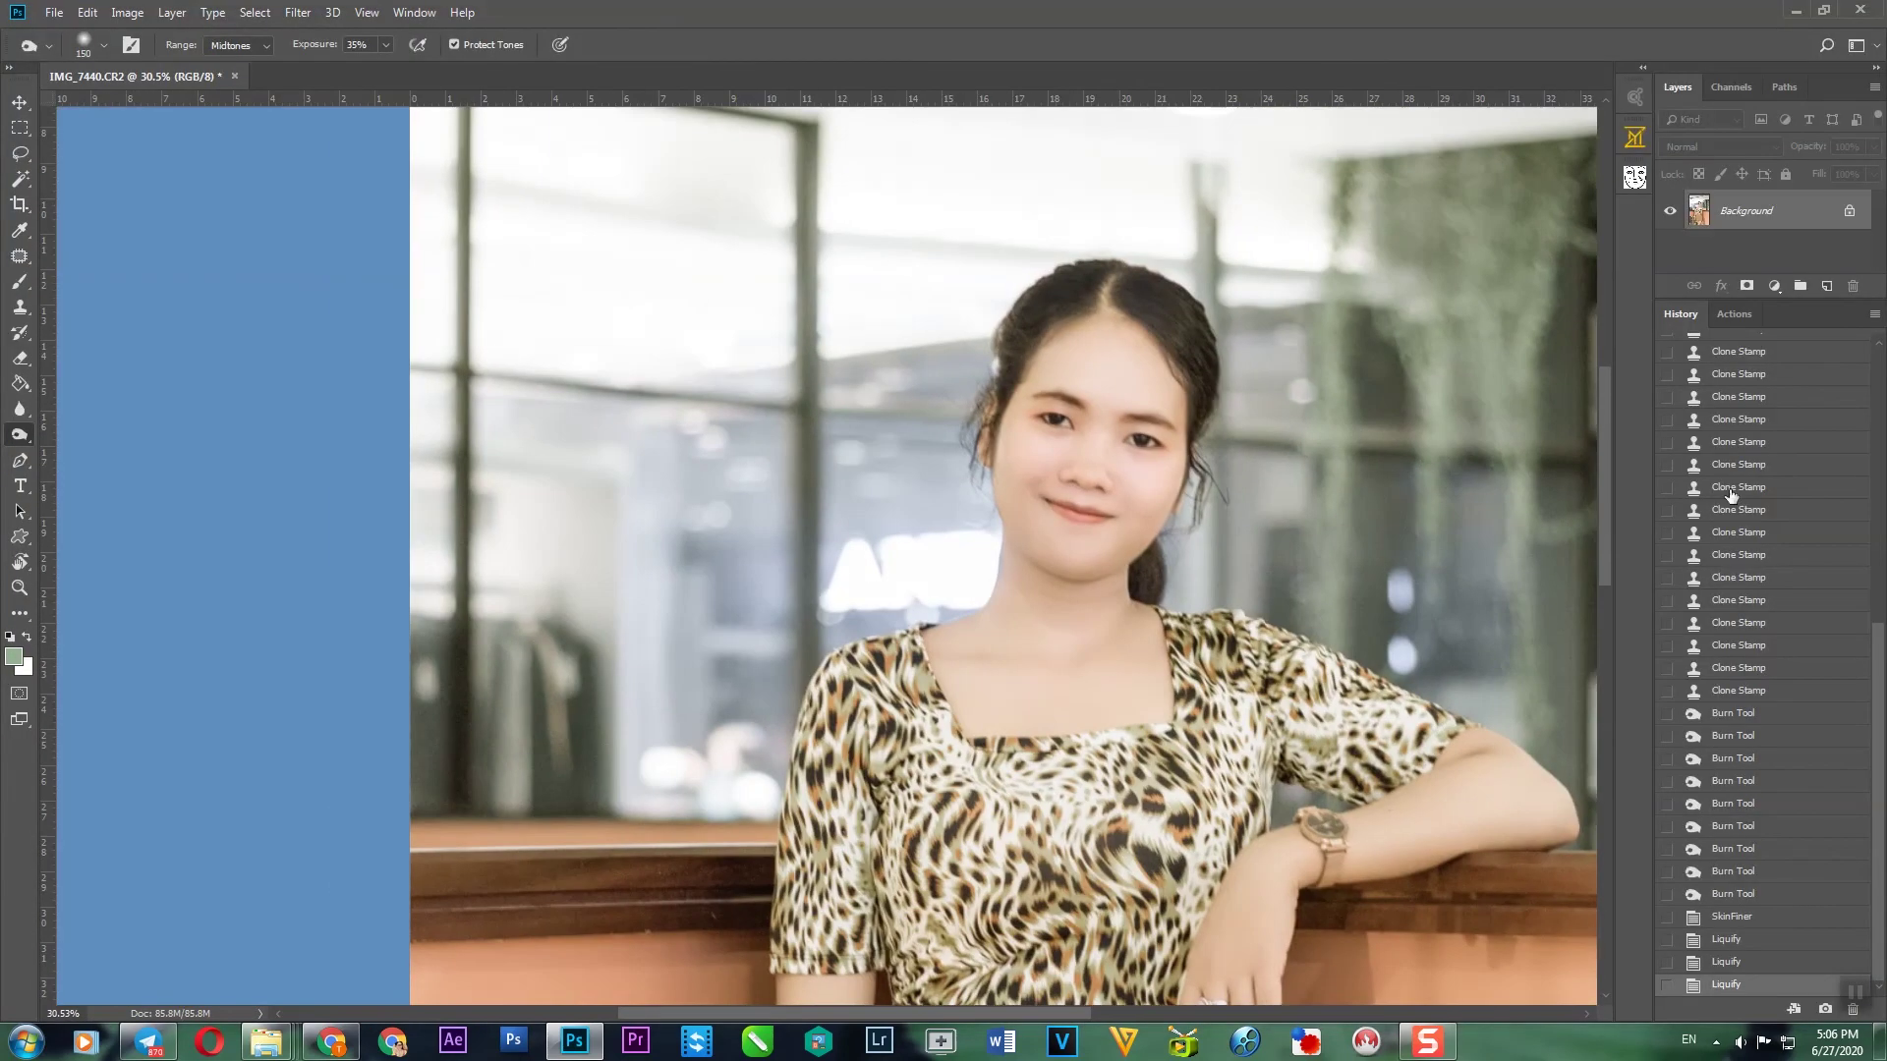
# Step: Restore the Layers panel from the Window menu and make it taller
pyautogui.click(1734, 314)
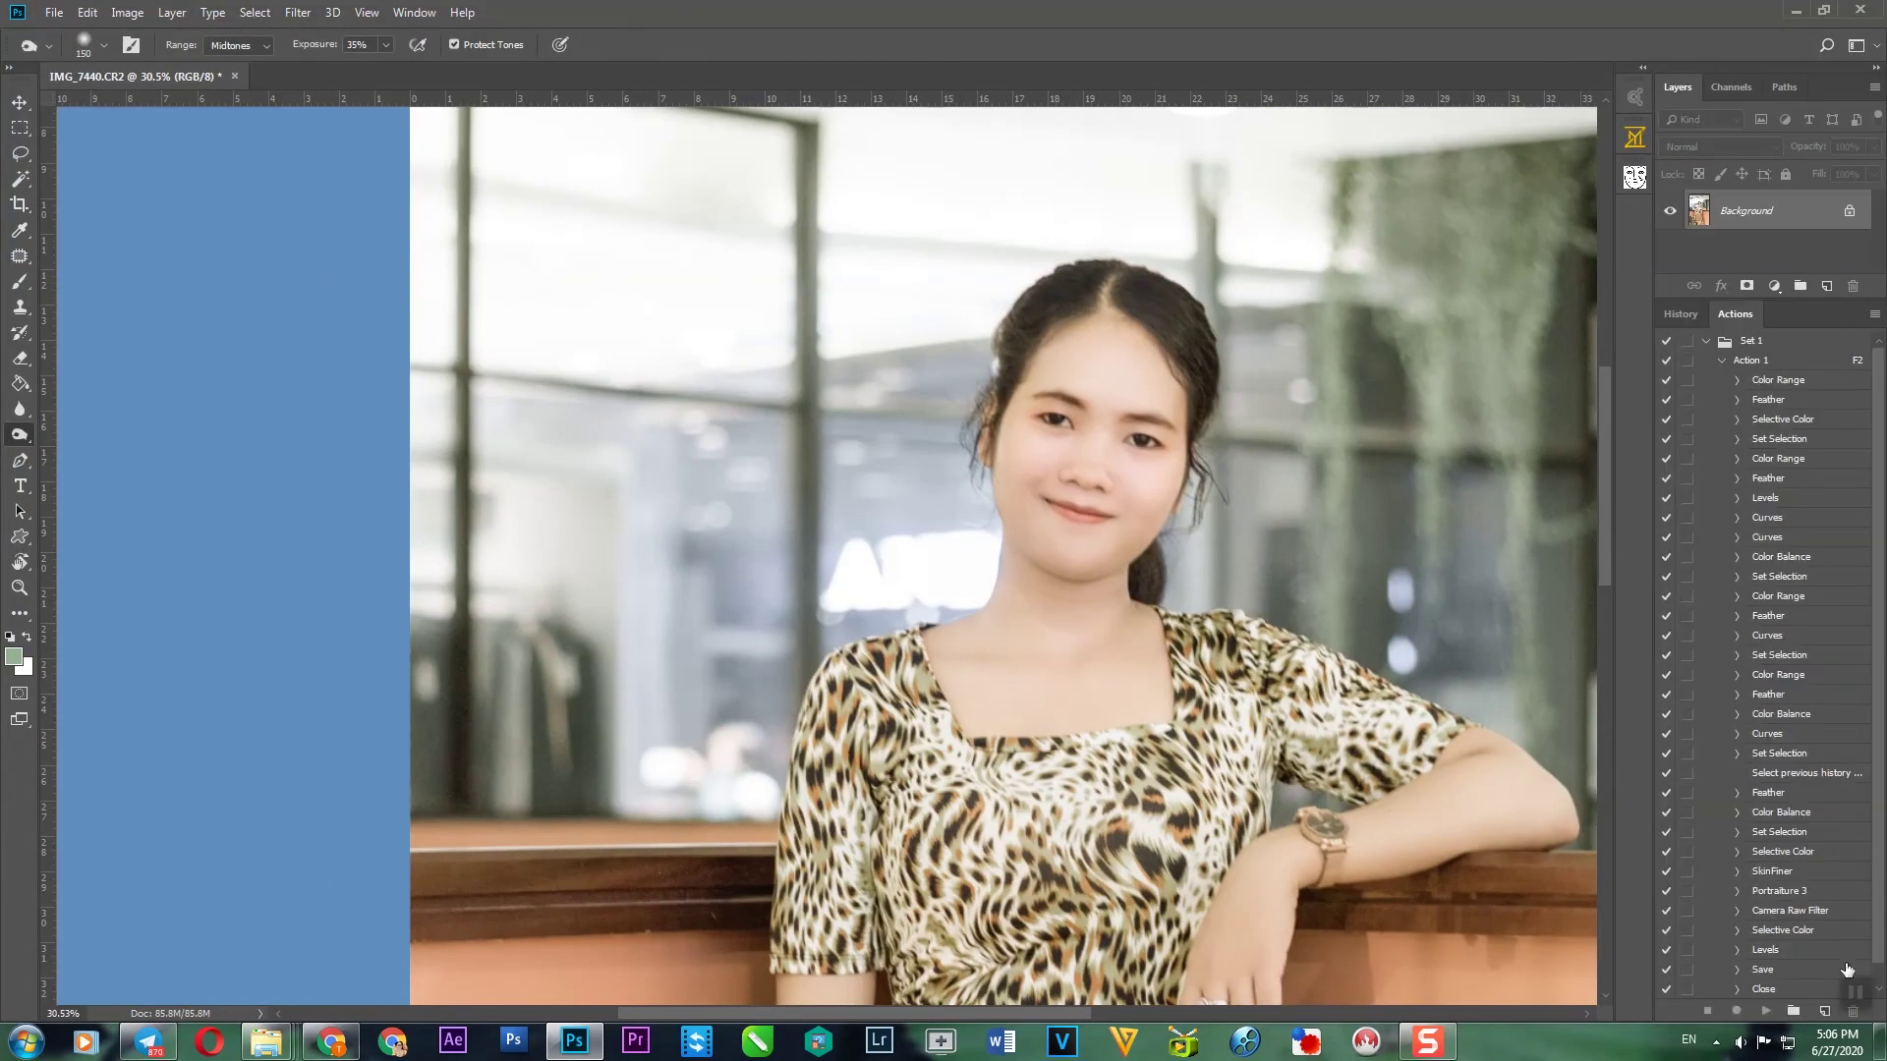
pyautogui.click(408, 15)
pyautogui.click(521, 409)
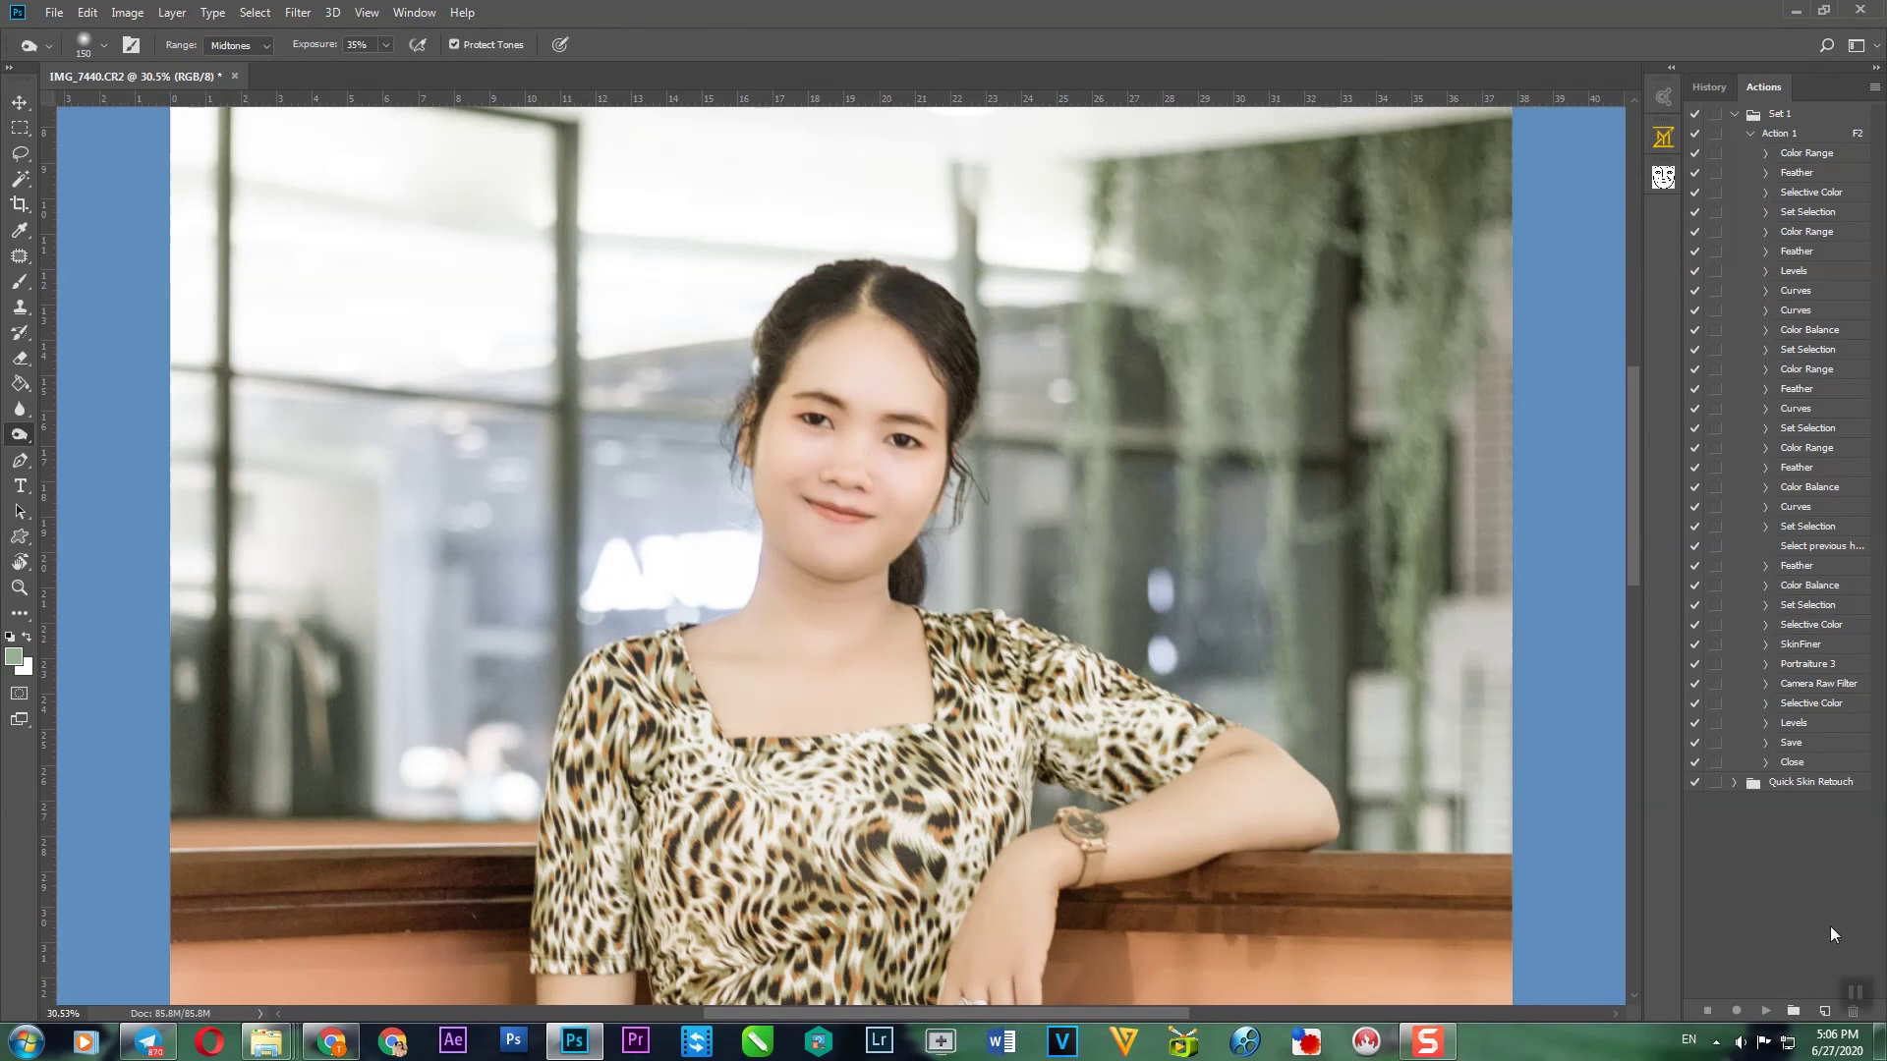
pyautogui.click(414, 12)
pyautogui.click(462, 416)
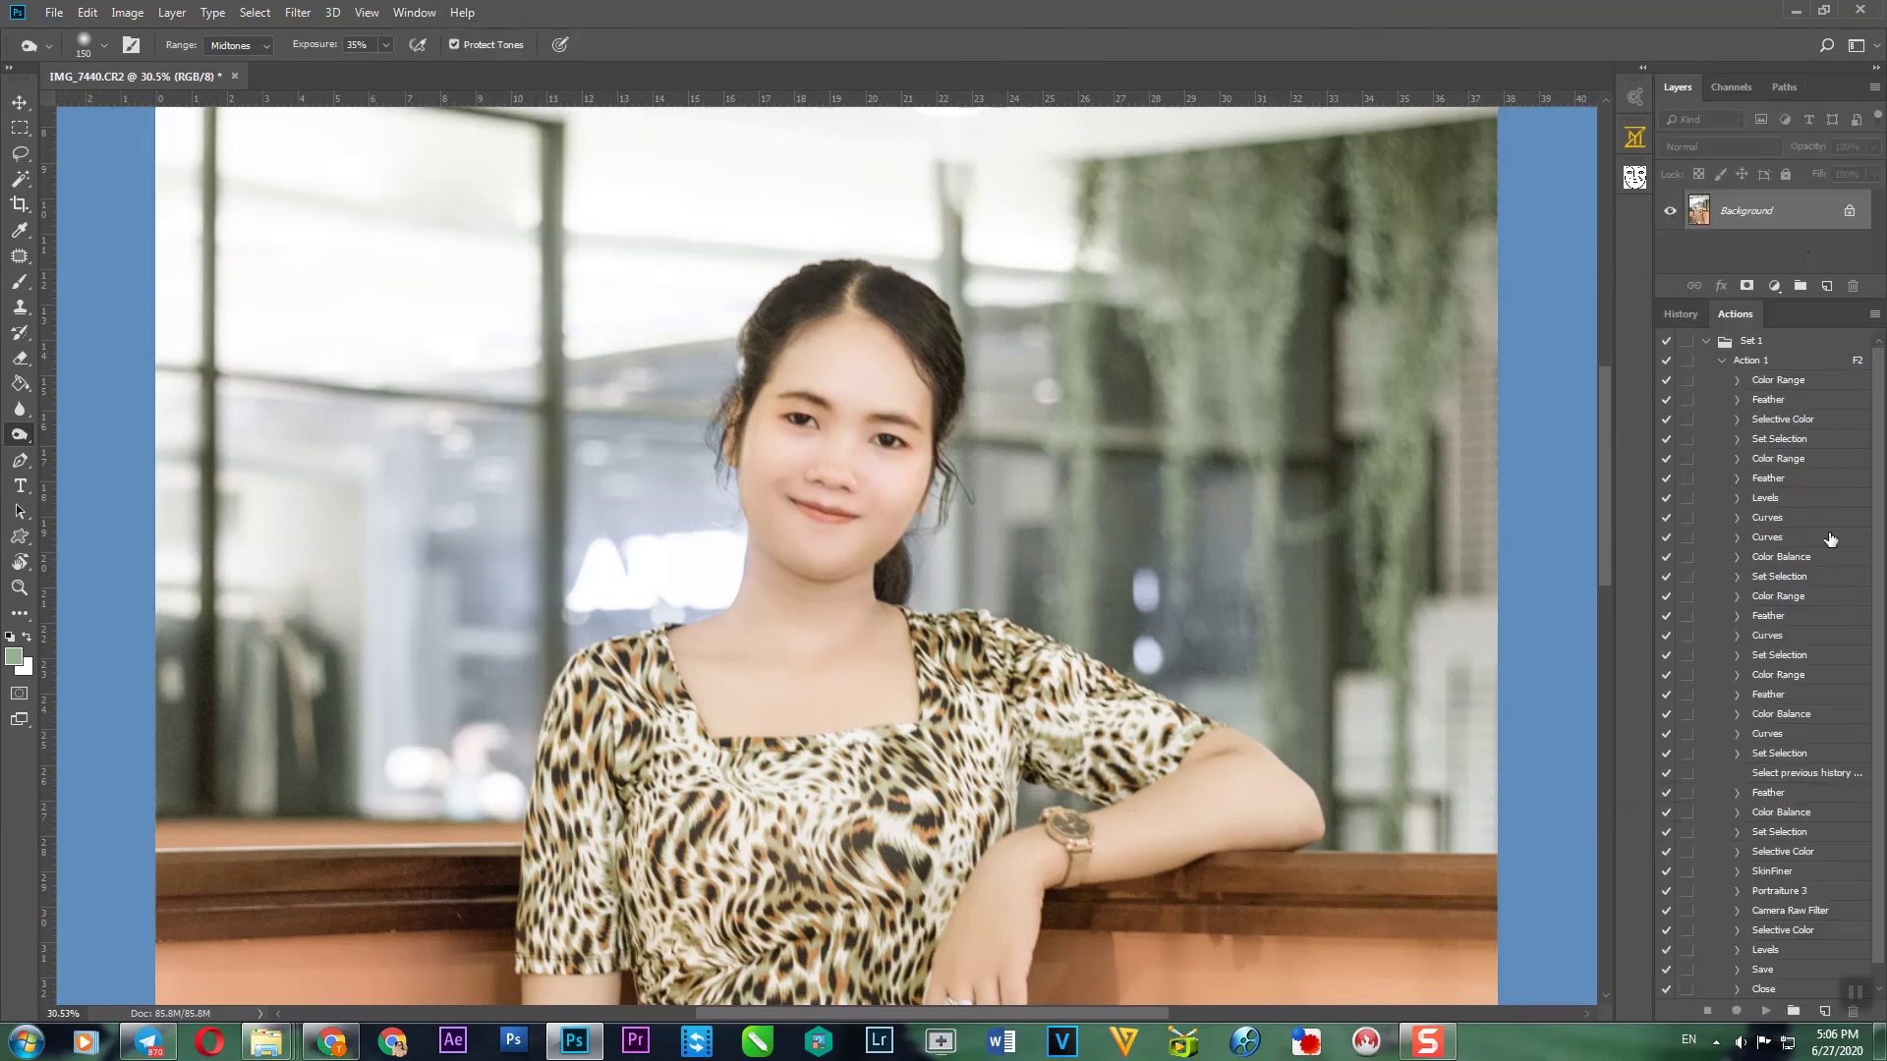
pyautogui.moveTo(1756, 300); pyautogui.dragTo(1756, 776)
# Step: Add a new empty layer and set the foreground colour to a soft peach for brushing
pyautogui.click(1826, 764)
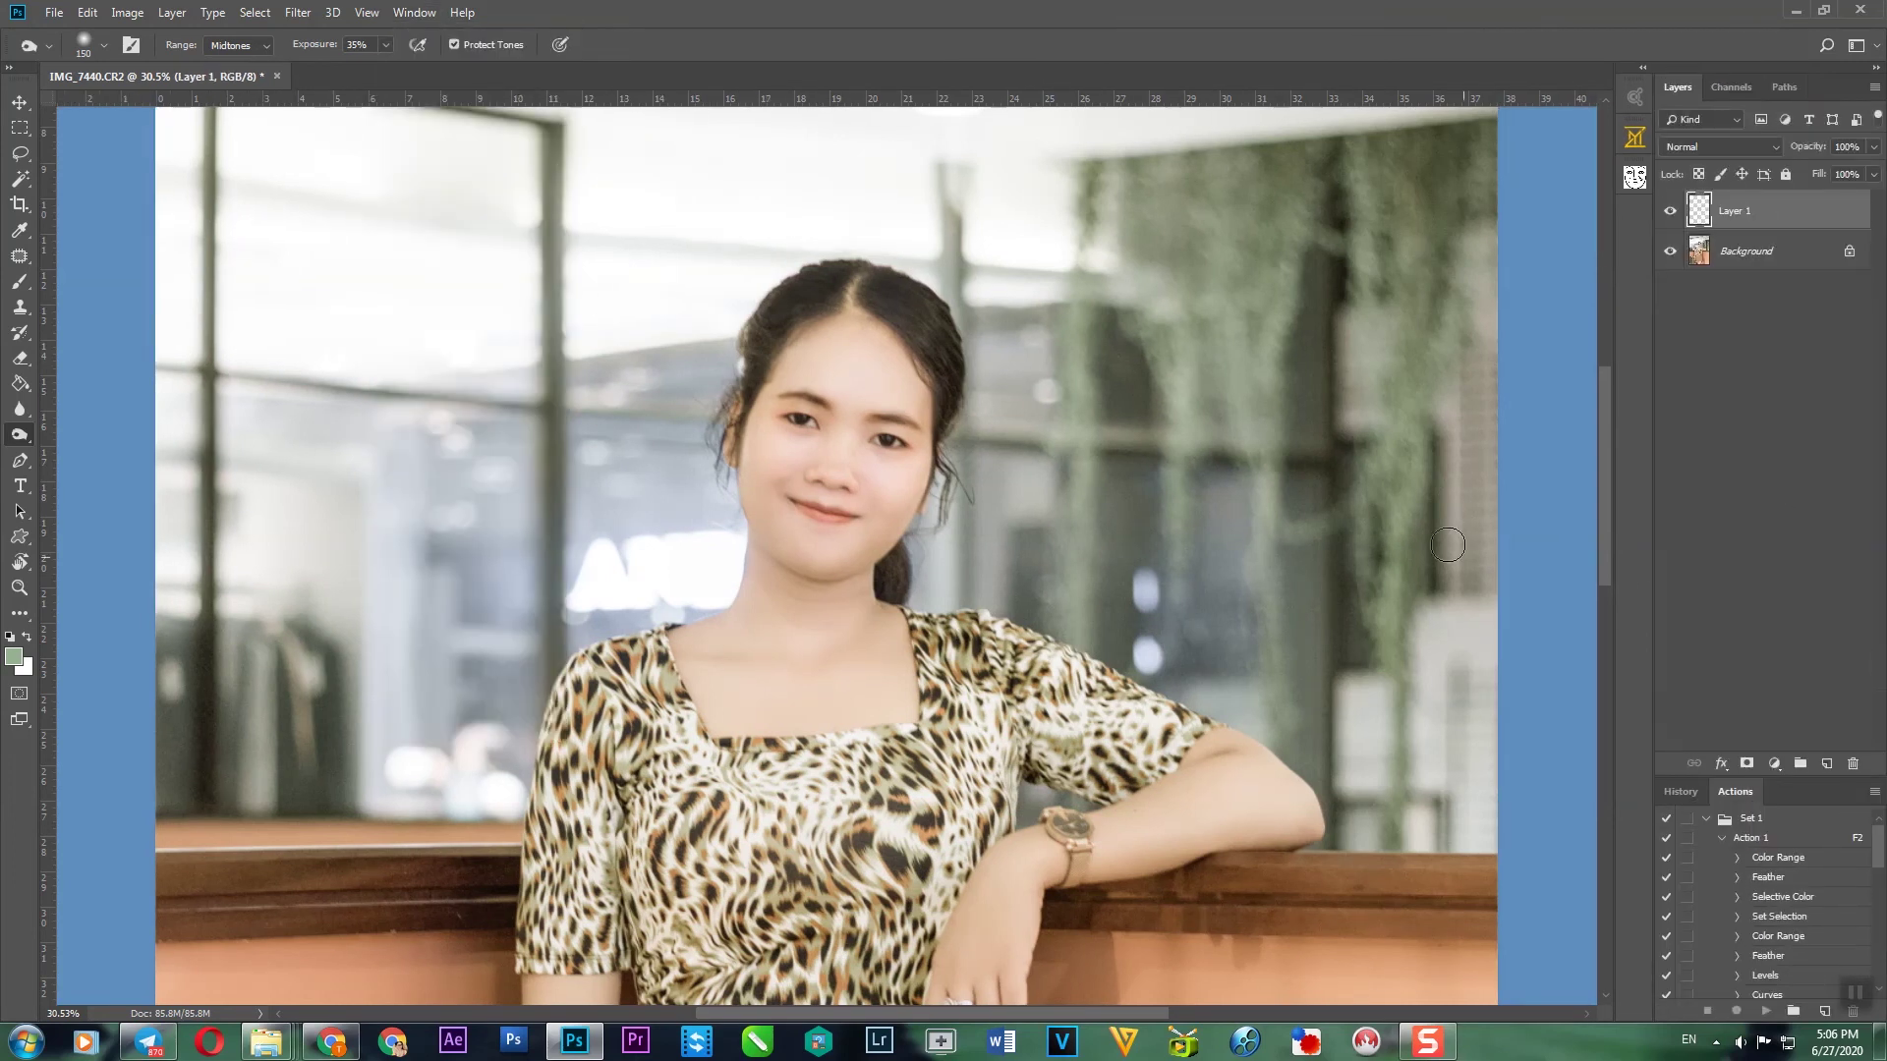
pyautogui.scroll(-3, 620, 447)
pyautogui.scroll(-2, 620, 447)
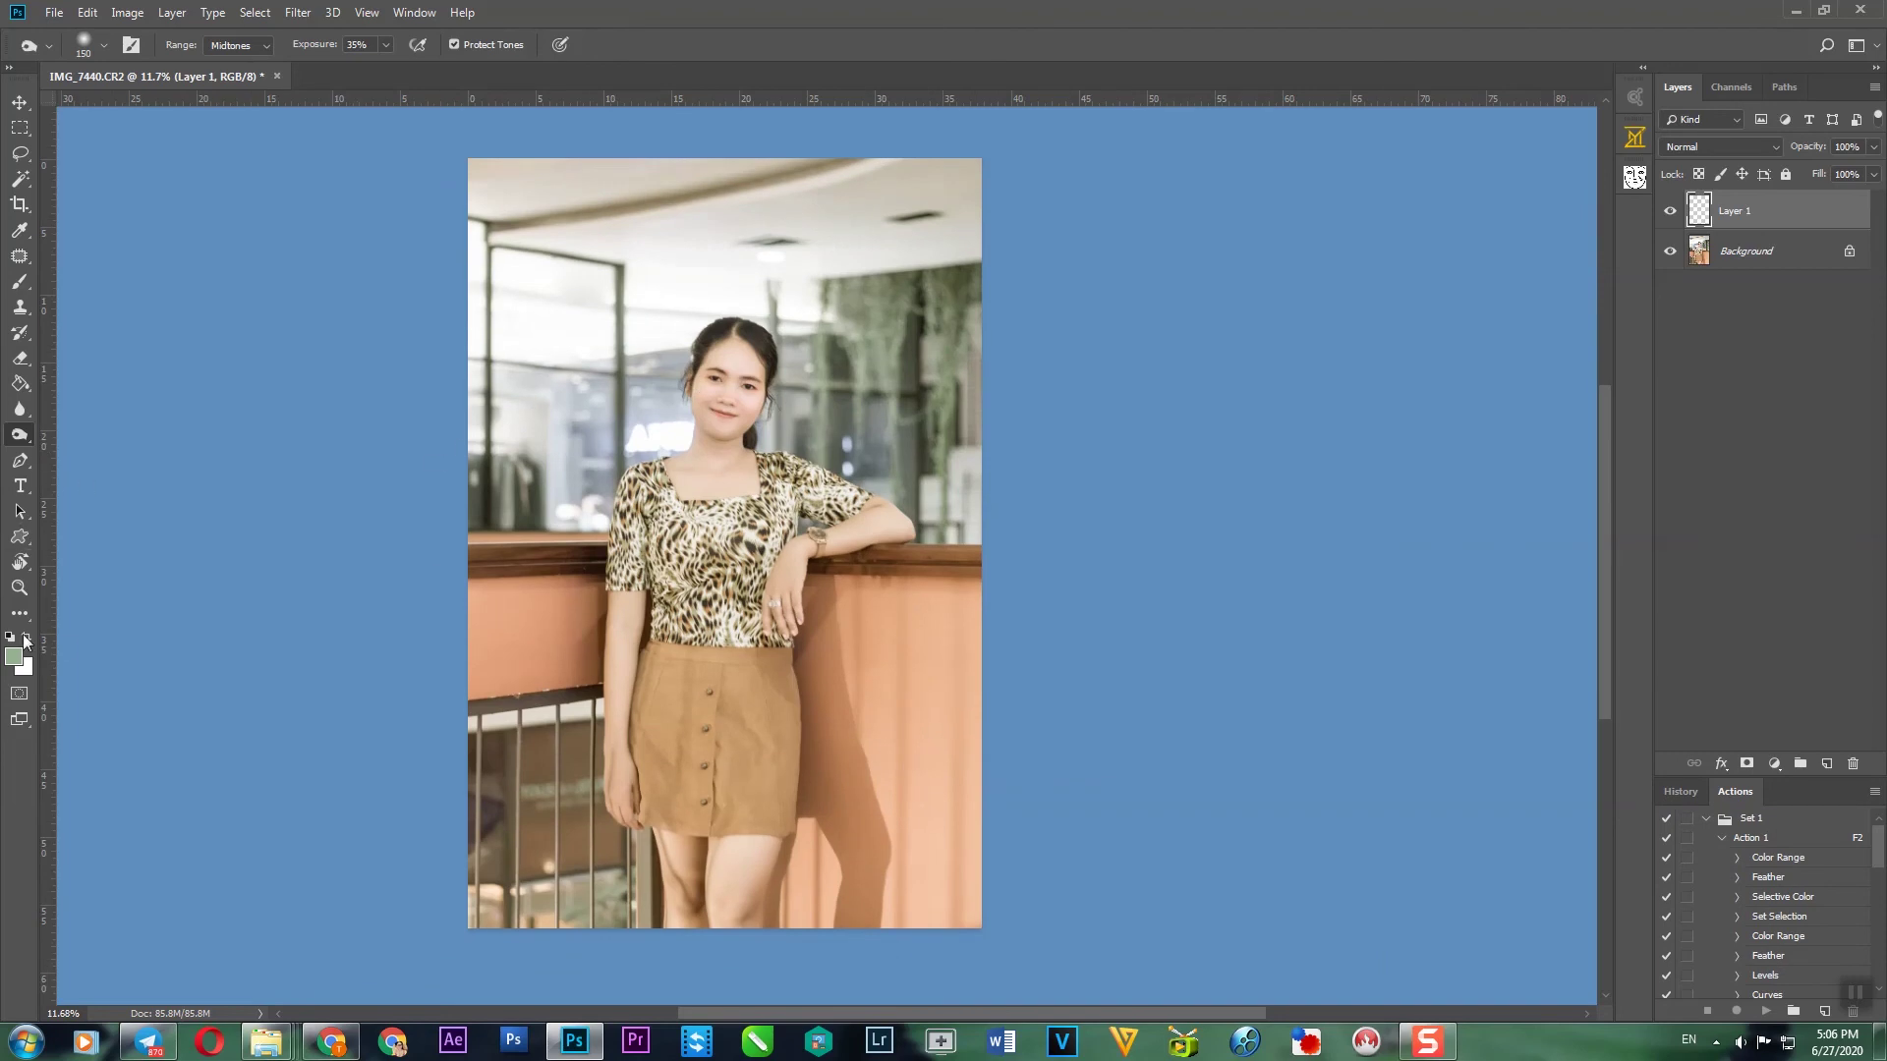
pyautogui.click(14, 657)
pyautogui.click(928, 684)
pyautogui.click(1464, 518)
pyautogui.press('b')
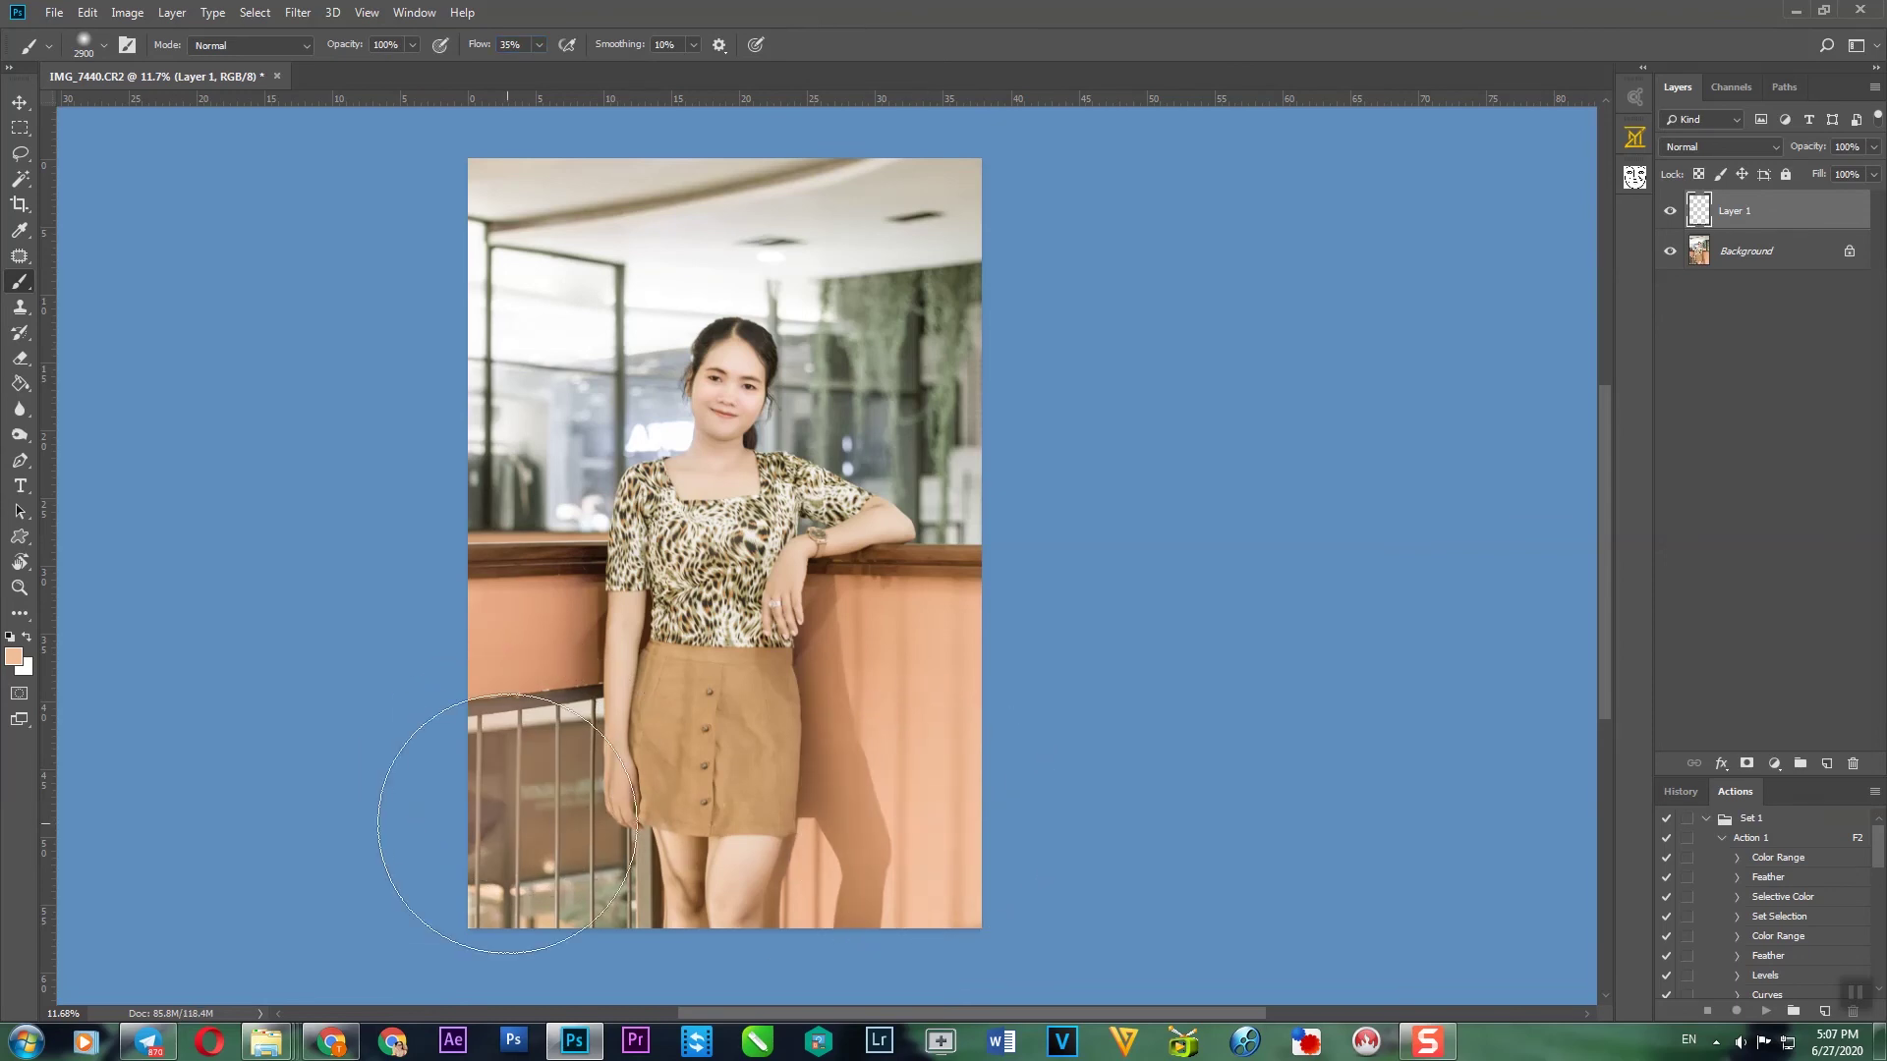
# Step: Slightly shrink the brush and paint faint haze over the lower-left, railing and upper area
pyautogui.press('[')
pyautogui.press('[')
pyautogui.press('[')
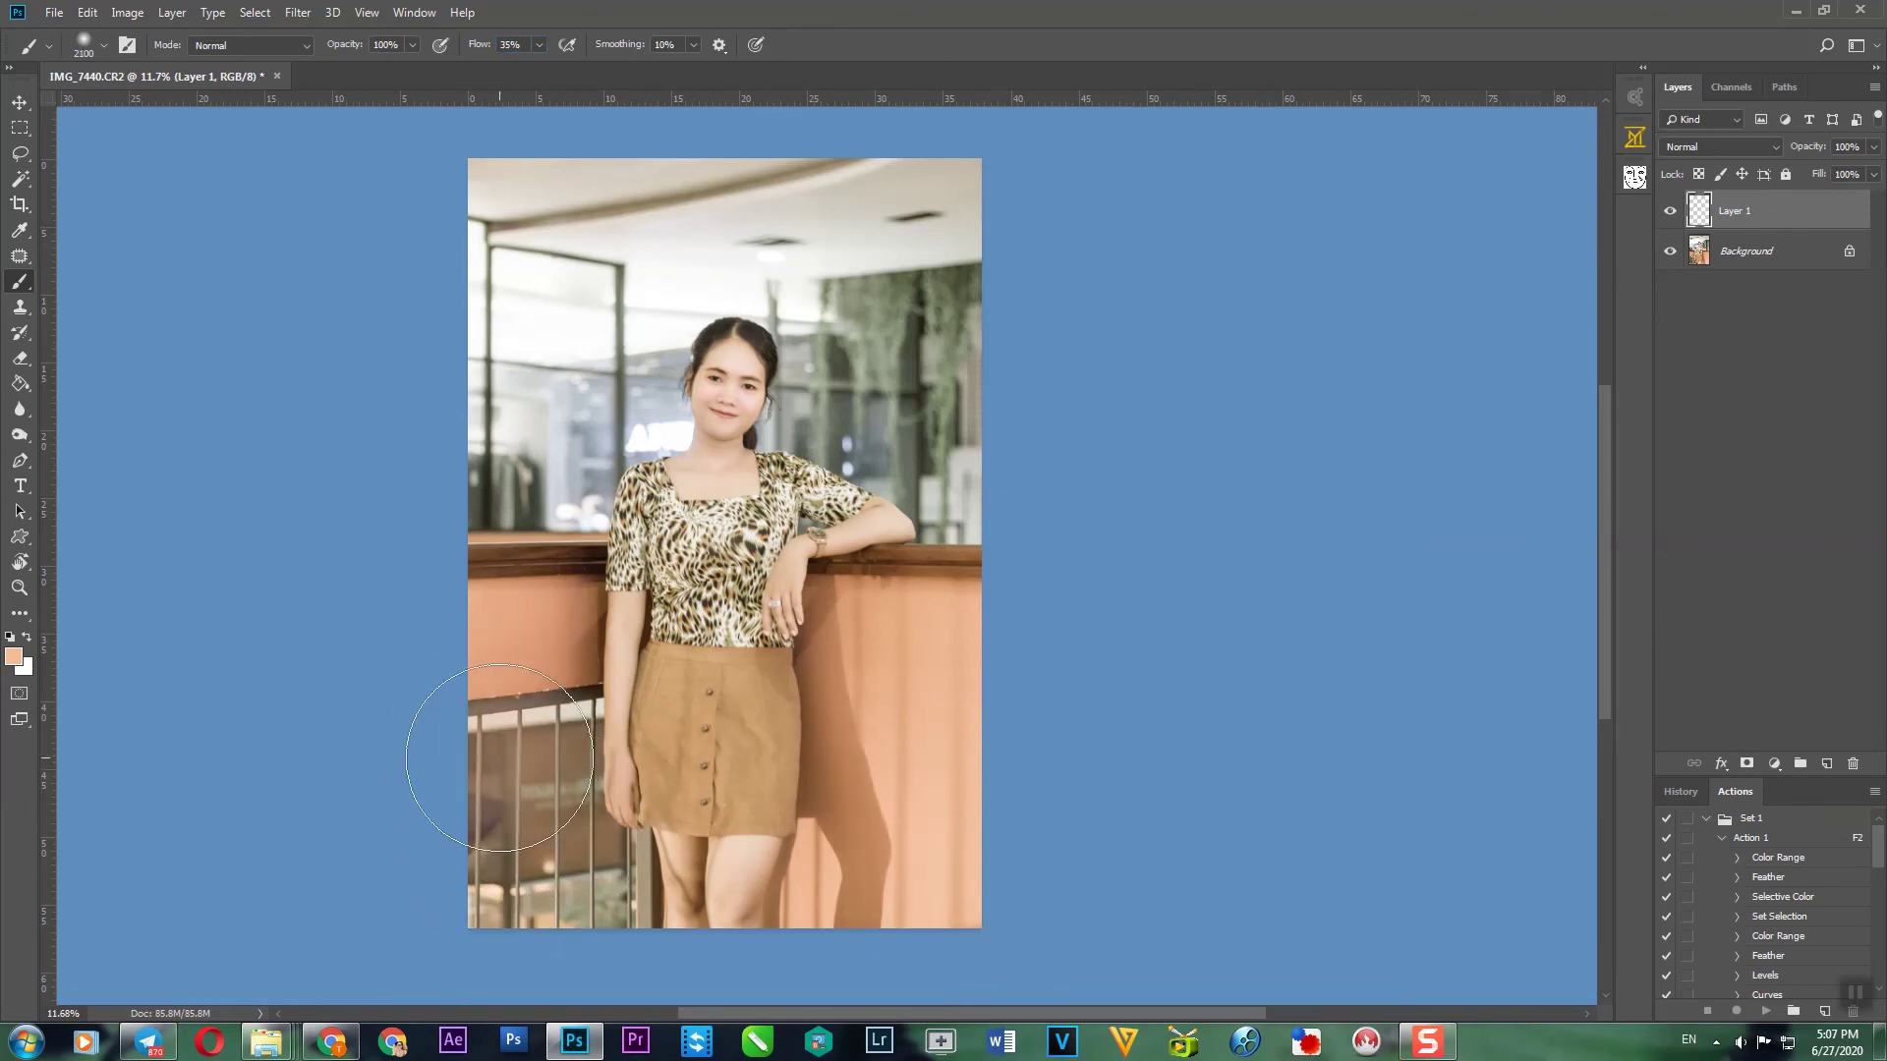
pyautogui.moveTo(455, 553); pyautogui.dragTo(978, 569)
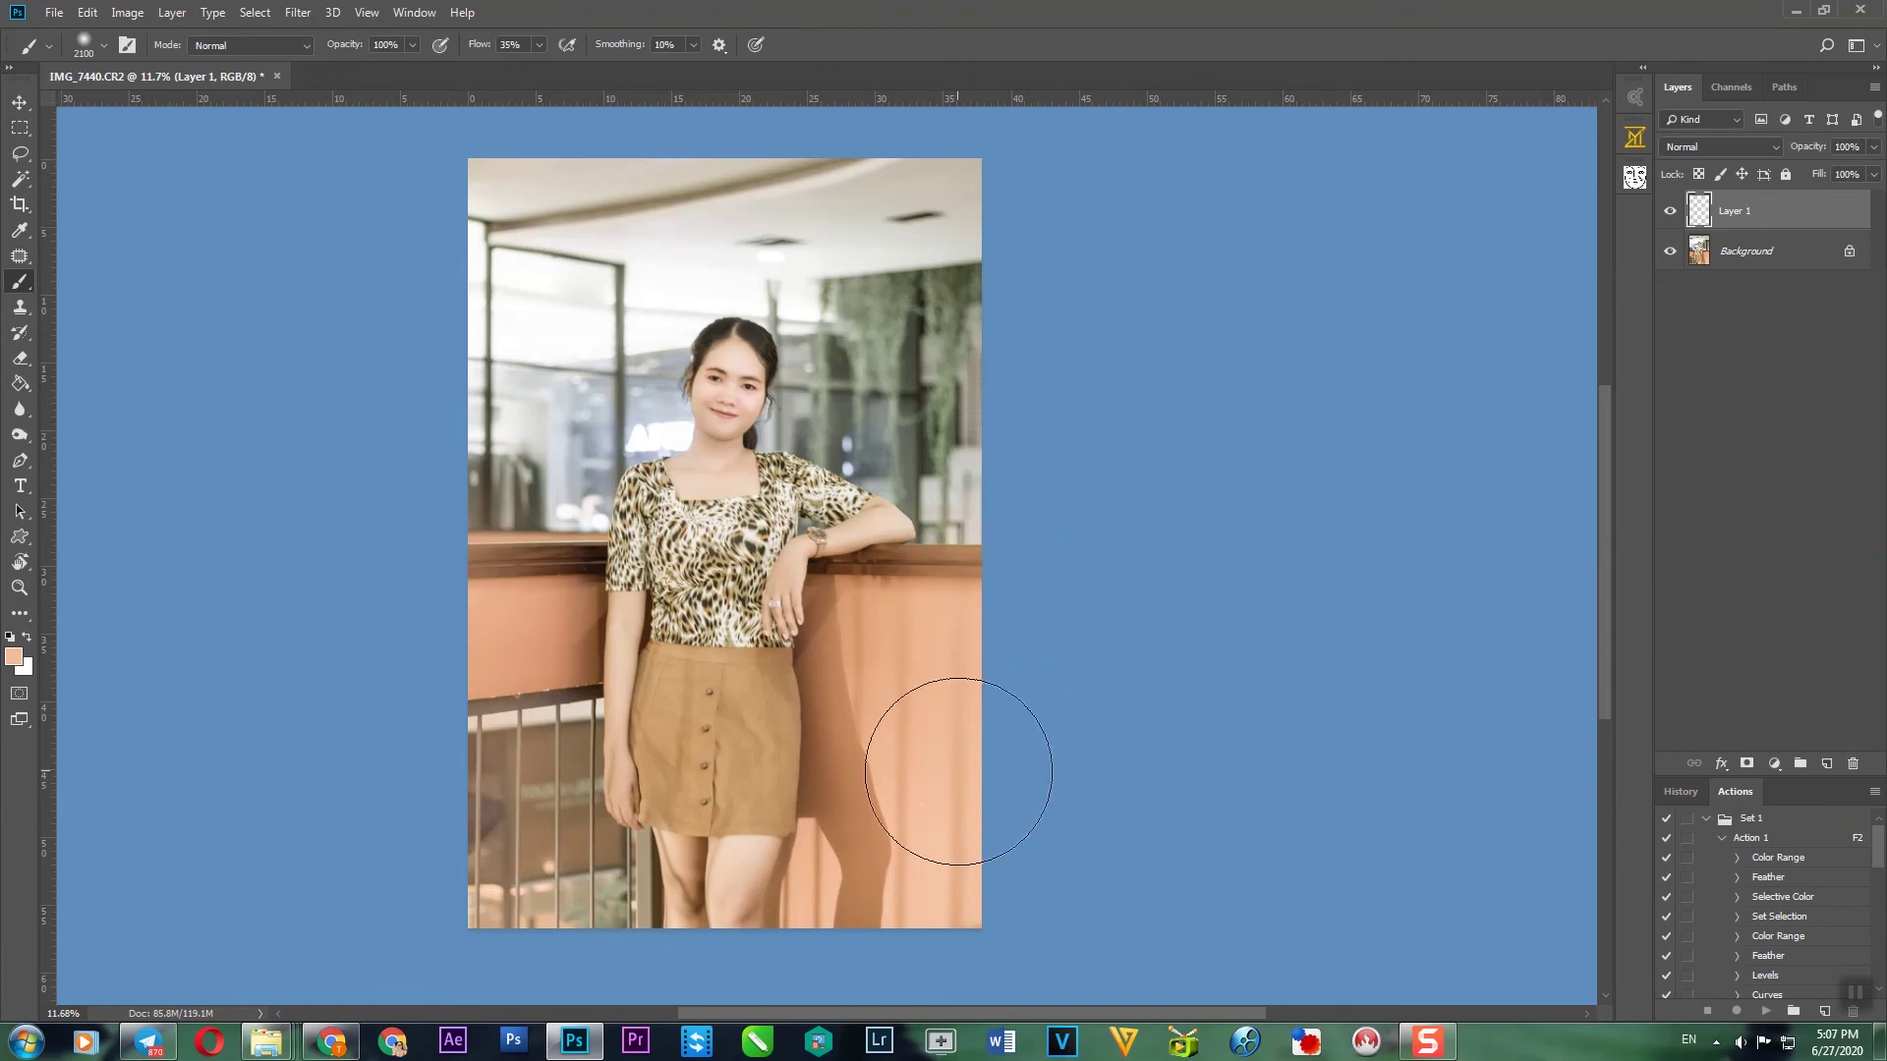
pyautogui.moveTo(550, 937); pyautogui.dragTo(484, 717)
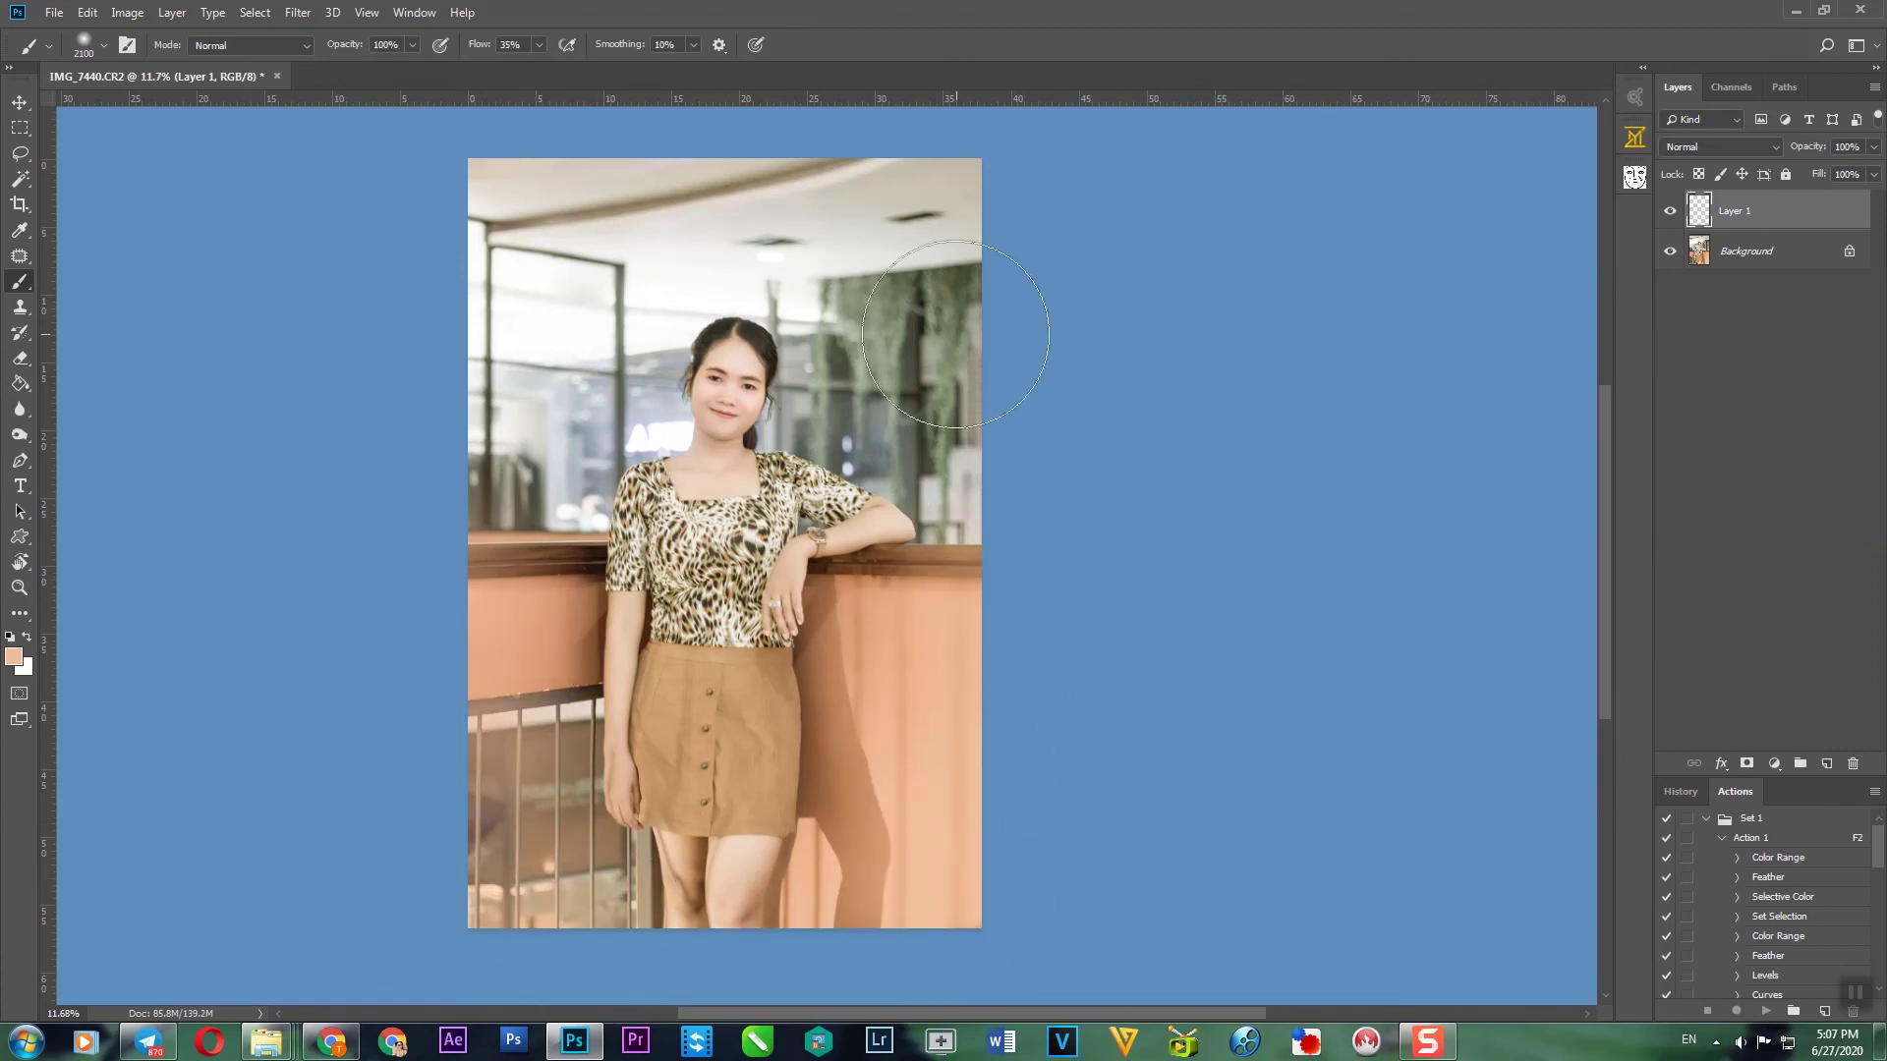
pyautogui.moveTo(947, 342); pyautogui.dragTo(447, 295)
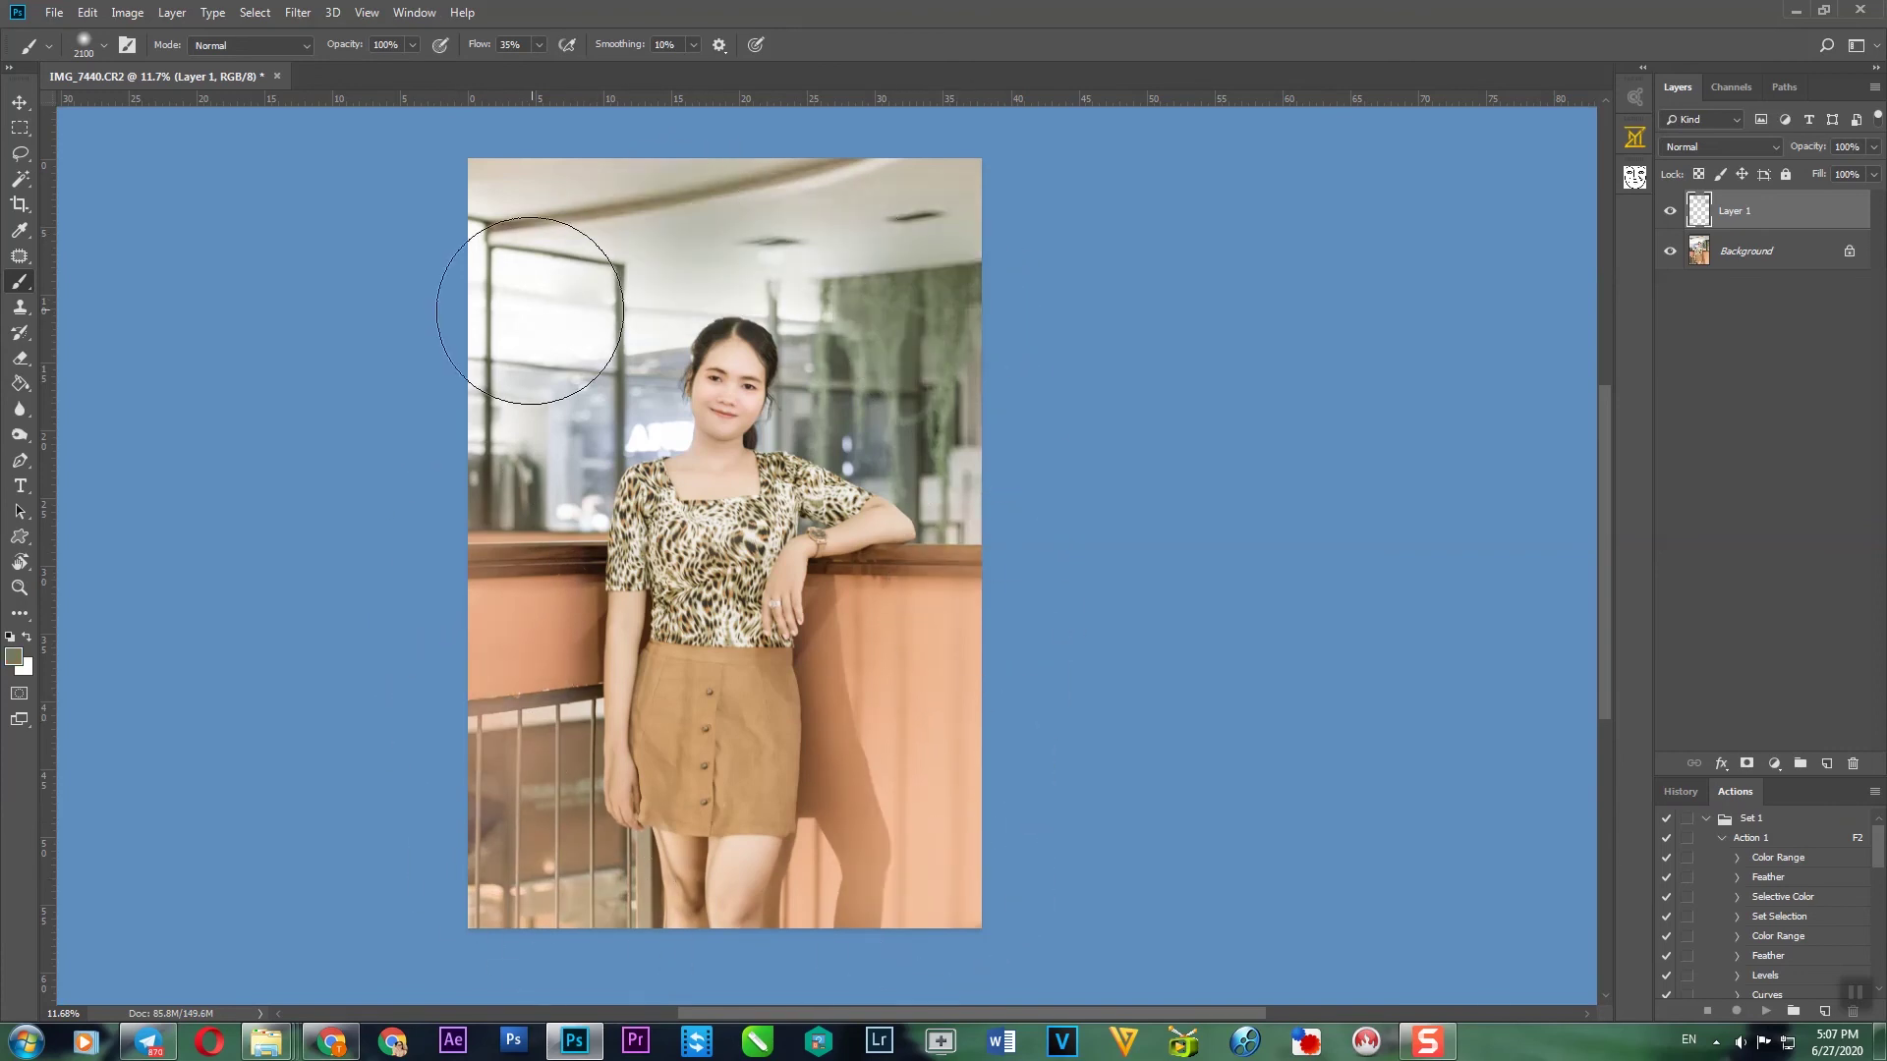
# Step: Sample near-white from the ceiling and paint white haze over the ceiling and windows
pyautogui.keyDown('alt'); pyautogui.click(548, 347); pyautogui.keyUp('alt')
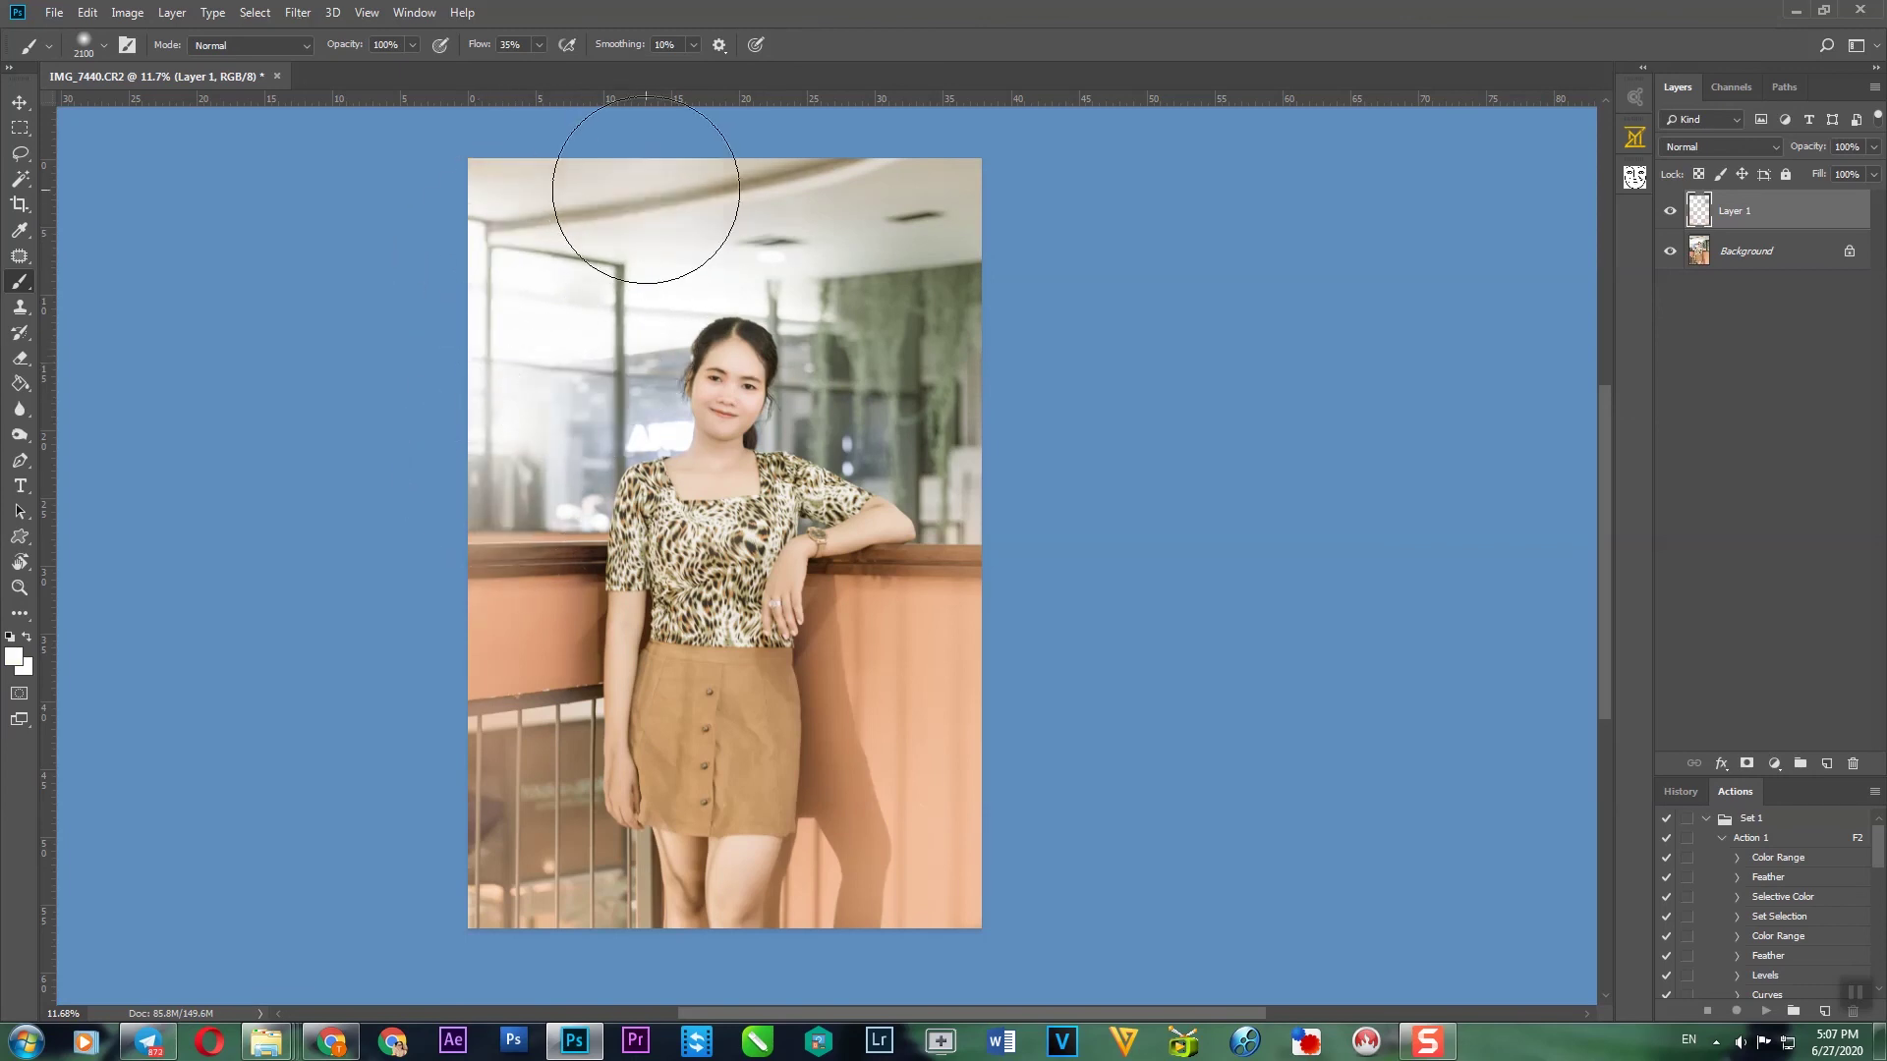
pyautogui.keyDown('alt'); pyautogui.click(936, 428); pyautogui.keyUp('alt')
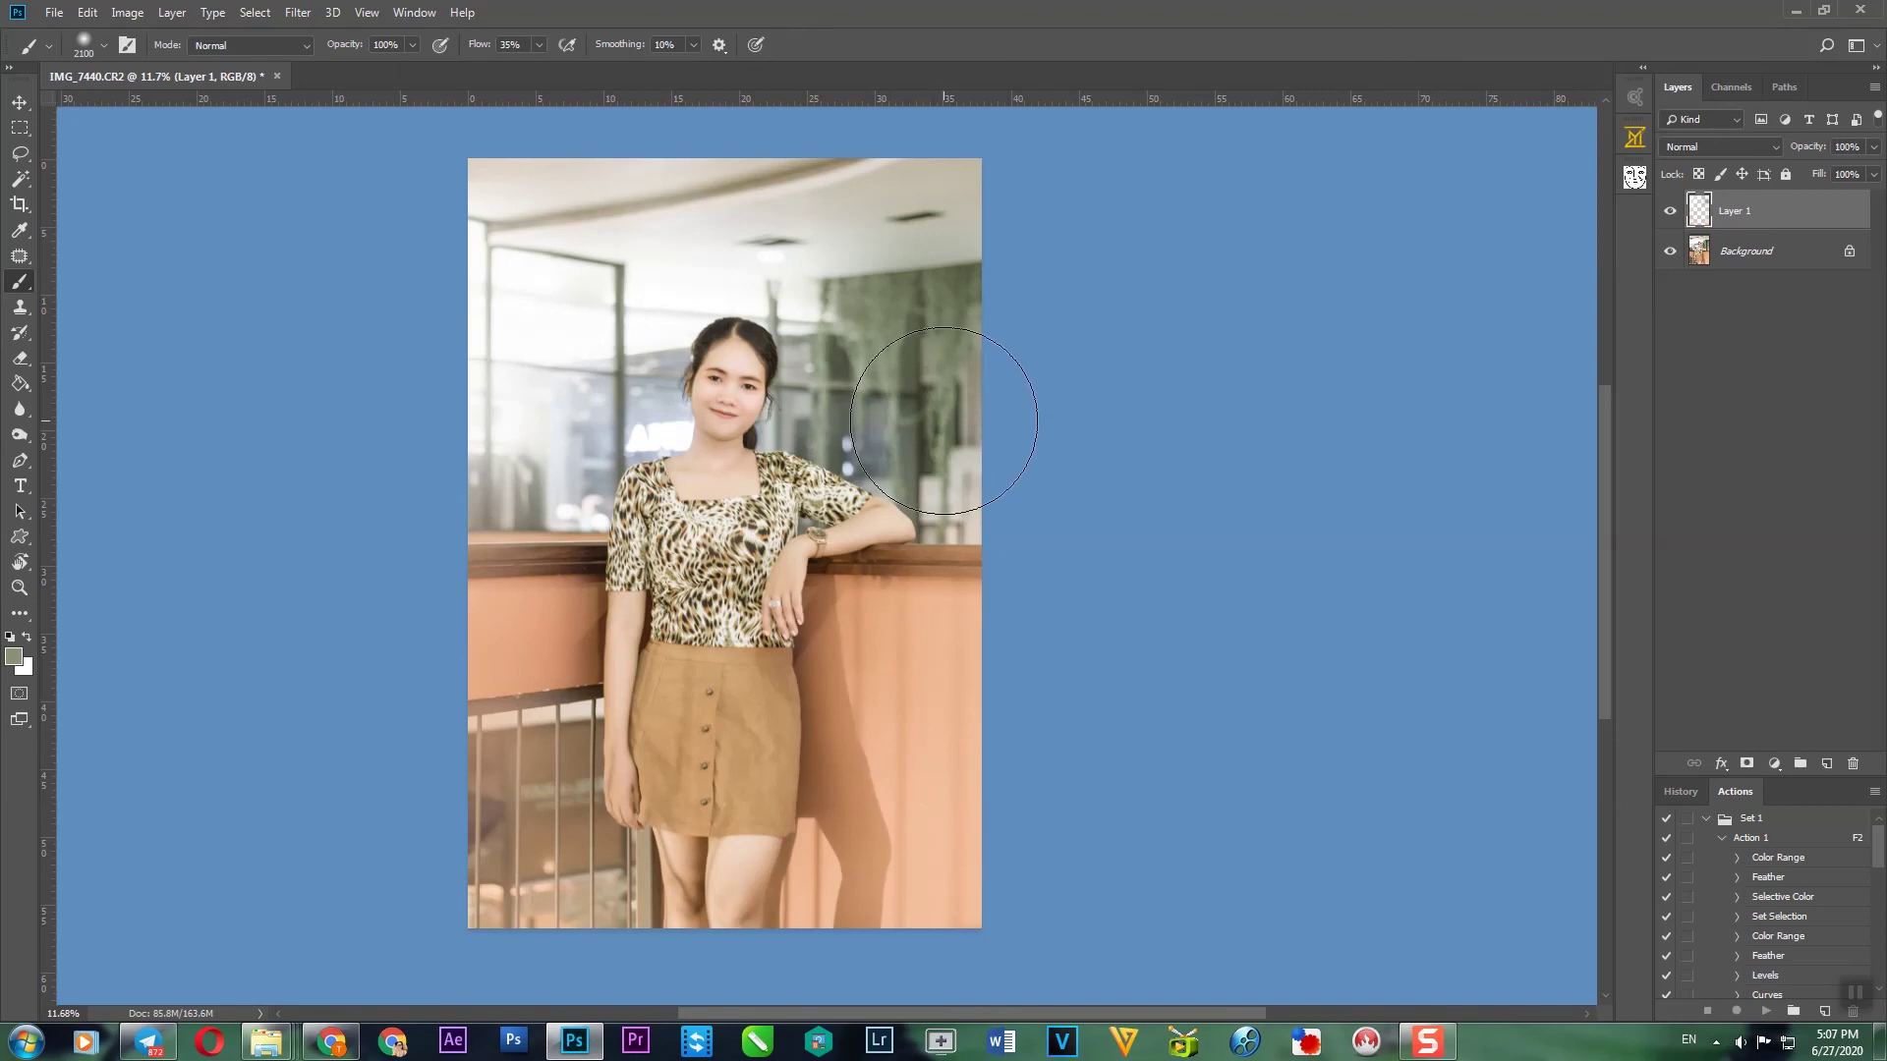
pyautogui.keyDown('alt'); pyautogui.click(792, 210); pyautogui.keyUp('alt')
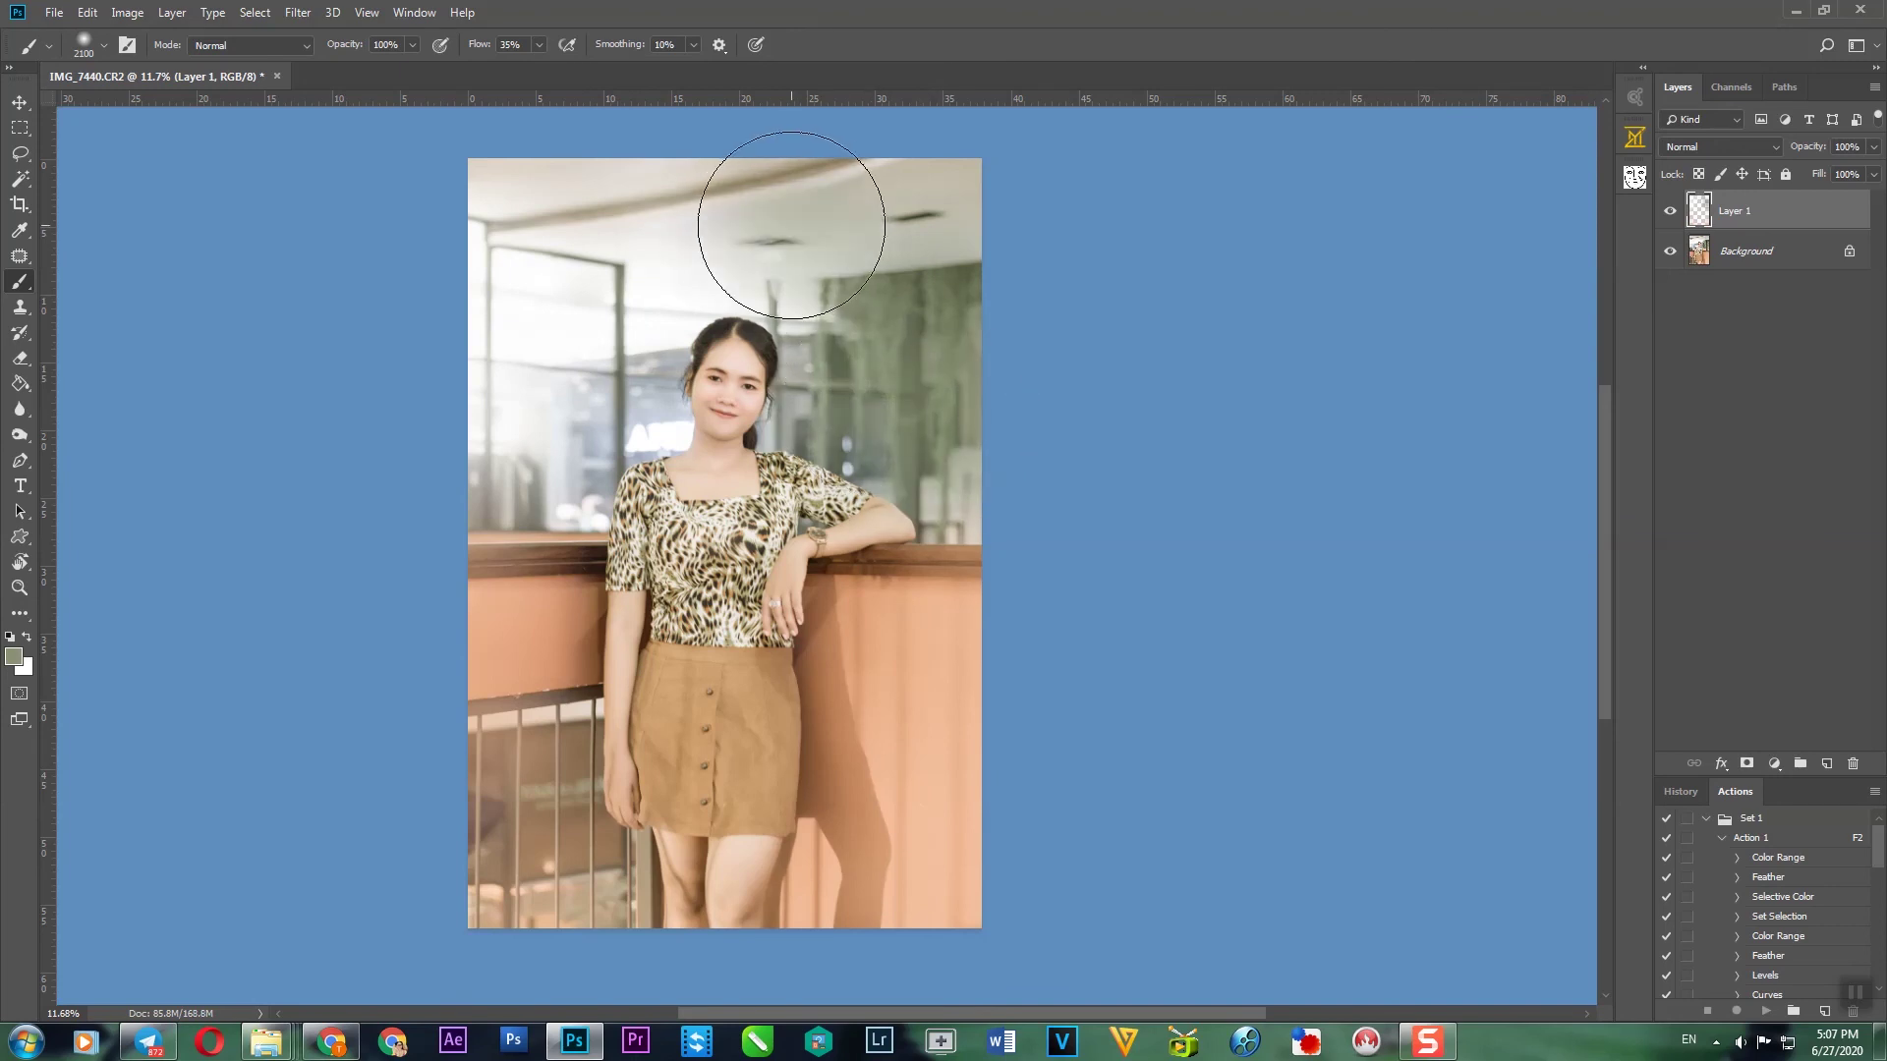
pyautogui.moveTo(690, 188); pyautogui.dragTo(842, 148)
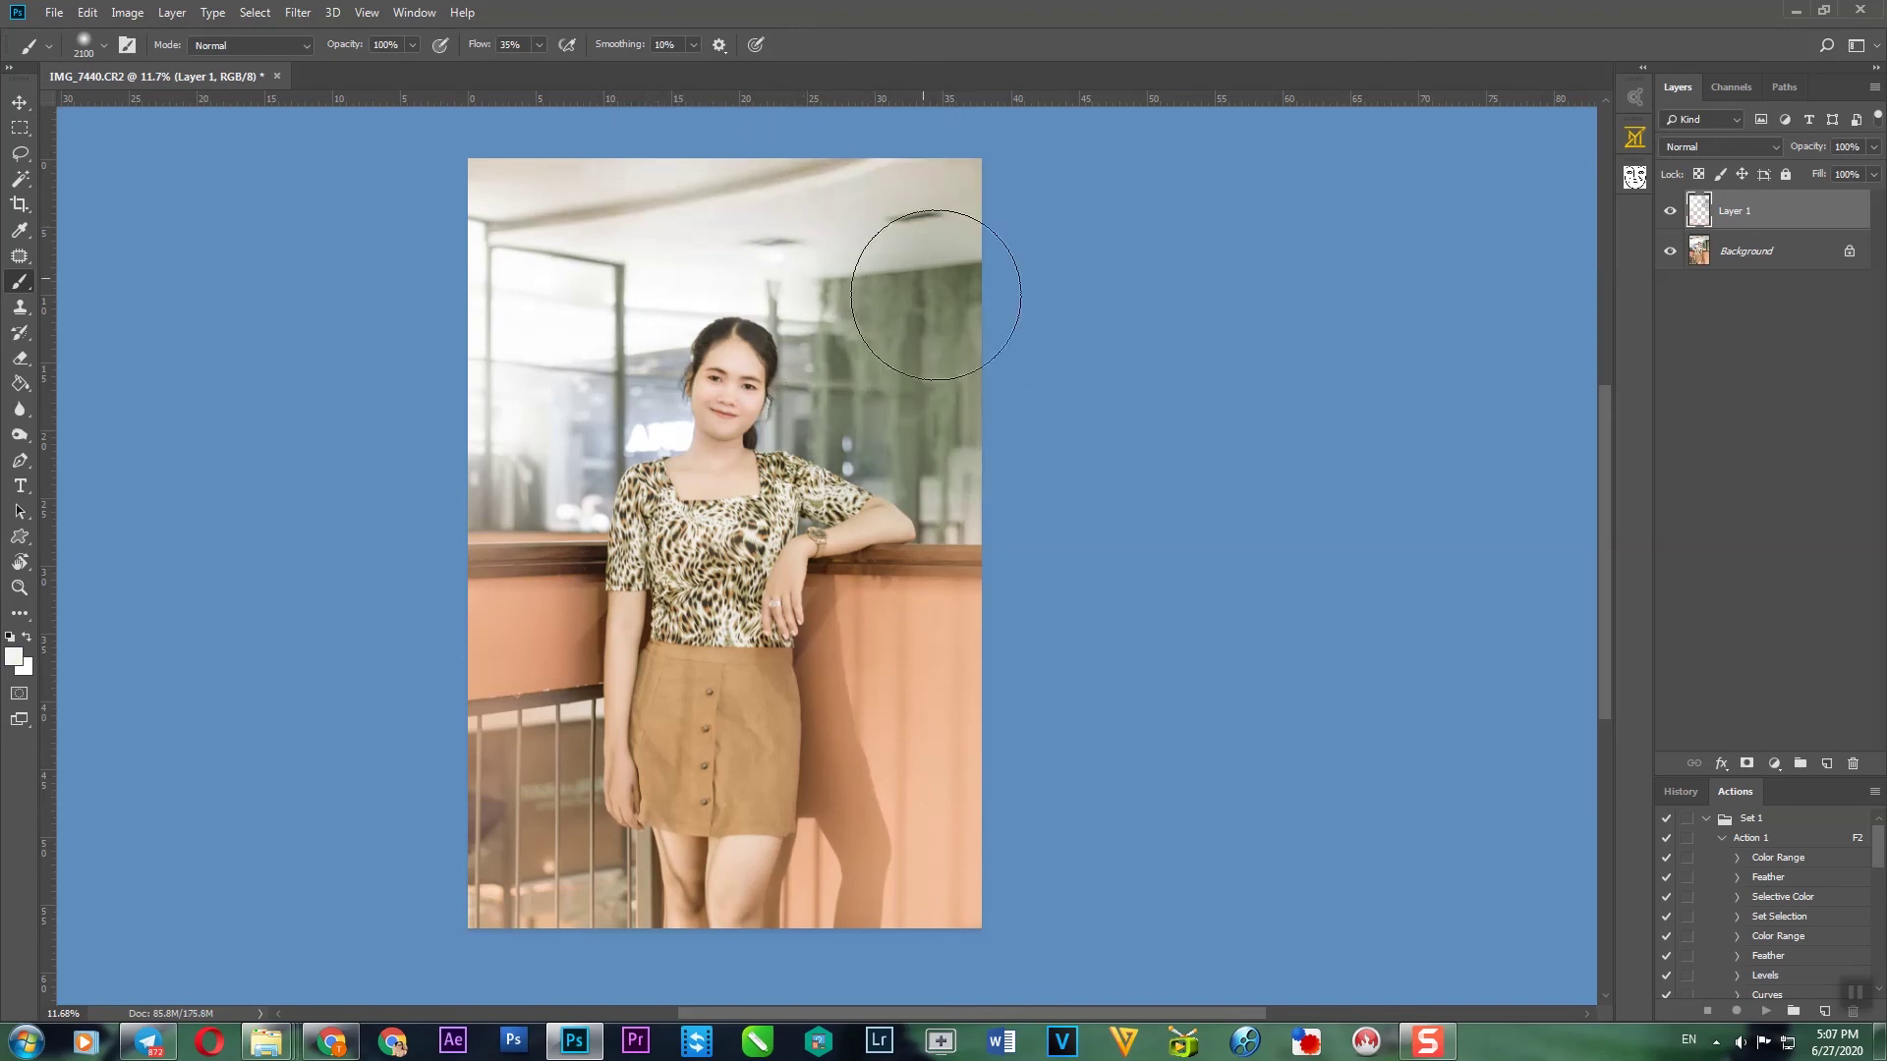
pyautogui.scroll(3, 926, 273)
pyautogui.scroll(-2, 653, 338)
pyautogui.moveTo(616, 358); pyautogui.dragTo(594, 359)
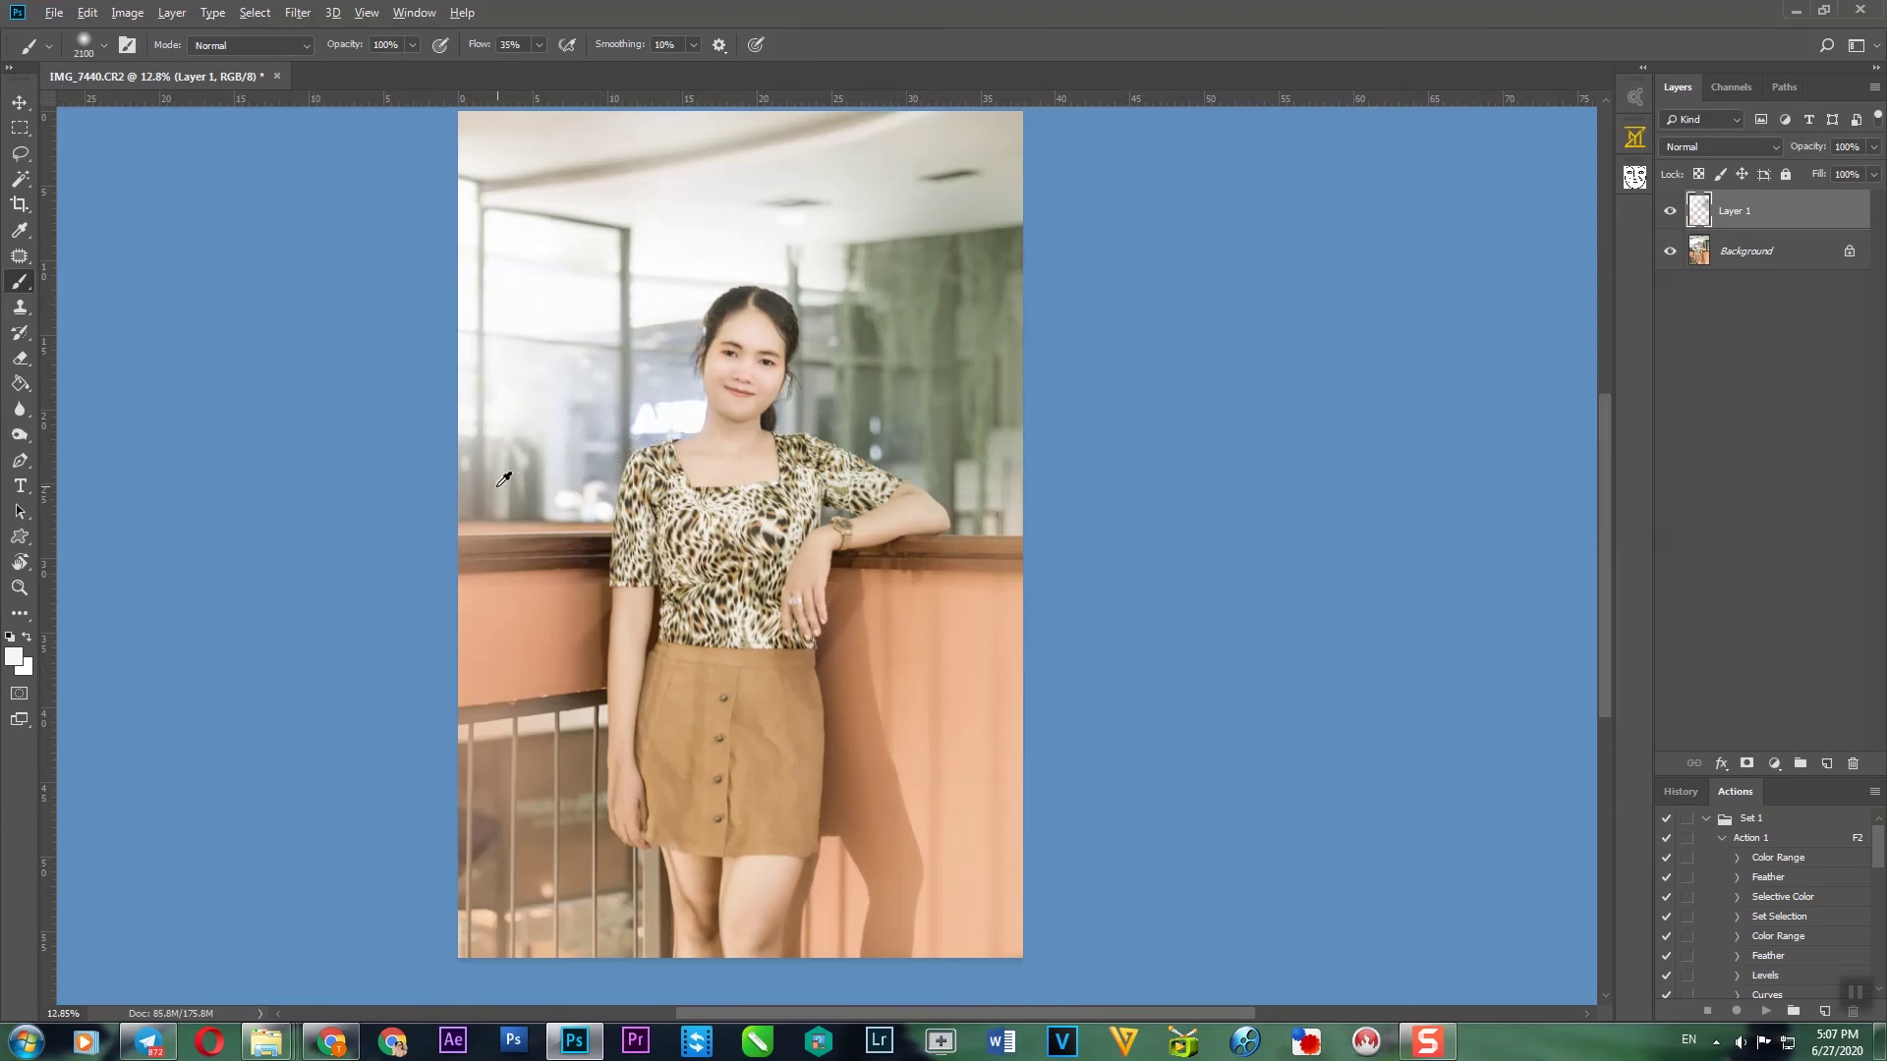
# Step: Sample the salmon wall colour and brush salmon haze over the left wall and railing
pyautogui.scroll(-3, 504, 479)
pyautogui.keyDown('alt'); pyautogui.click(550, 590); pyautogui.keyUp('alt')
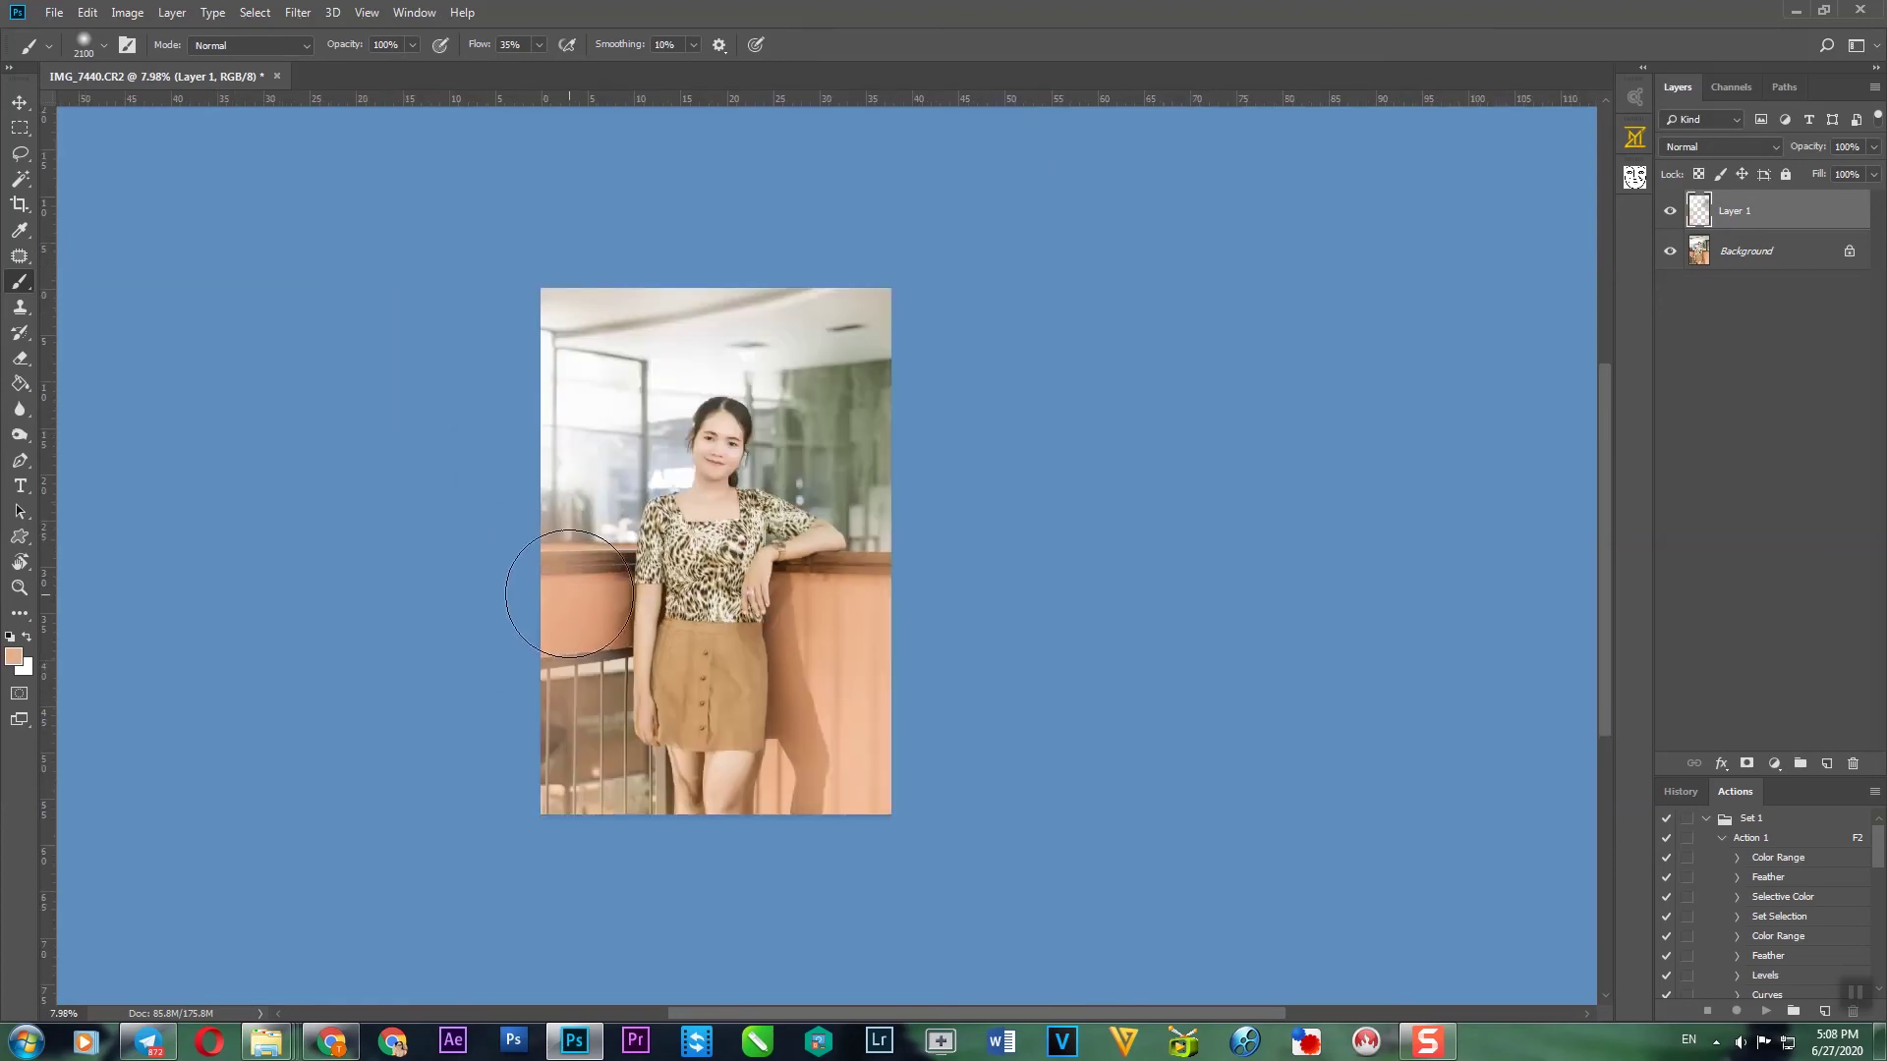
pyautogui.moveTo(570, 593); pyautogui.dragTo(634, 649)
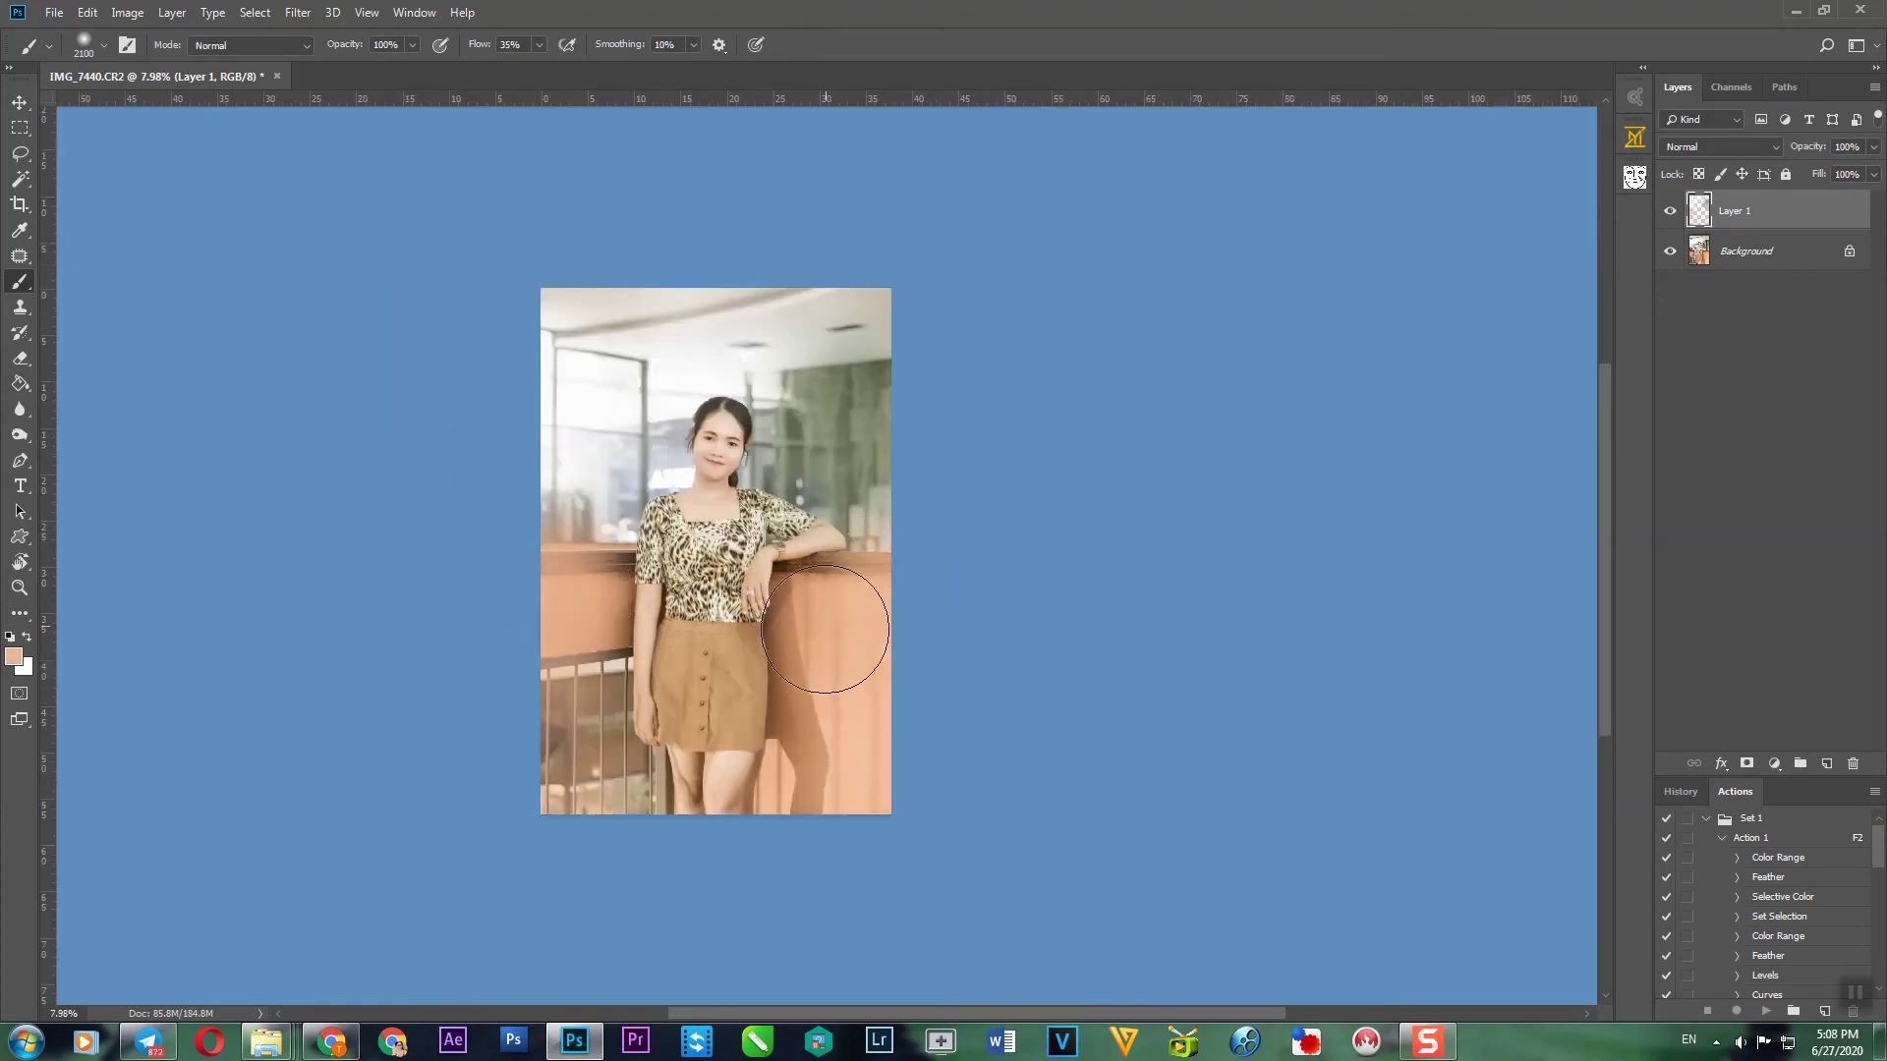
pyautogui.scroll(4, 710, 551)
# Step: Erase part of the haze with a size-400 Eraser at lowered opacity and flow
pyautogui.click(36, 359)
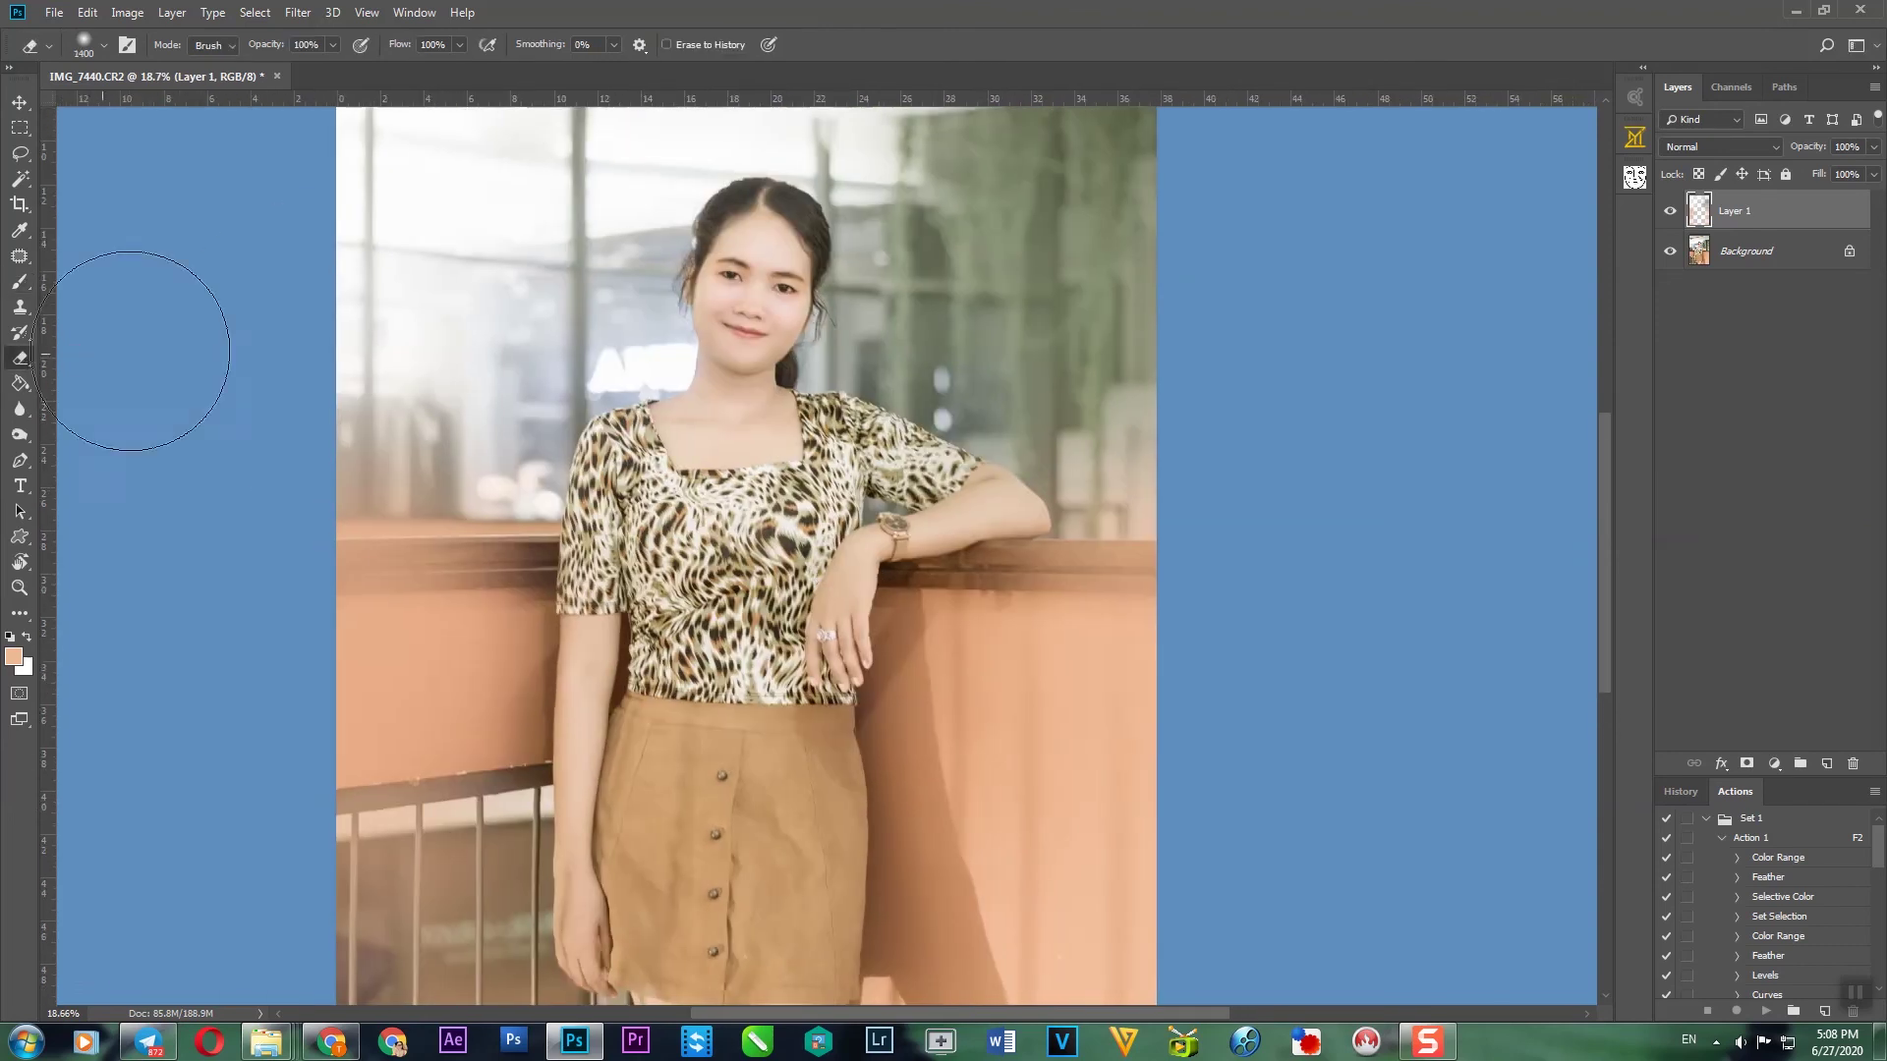
pyautogui.moveTo(450, 67); pyautogui.dragTo(434, 67)
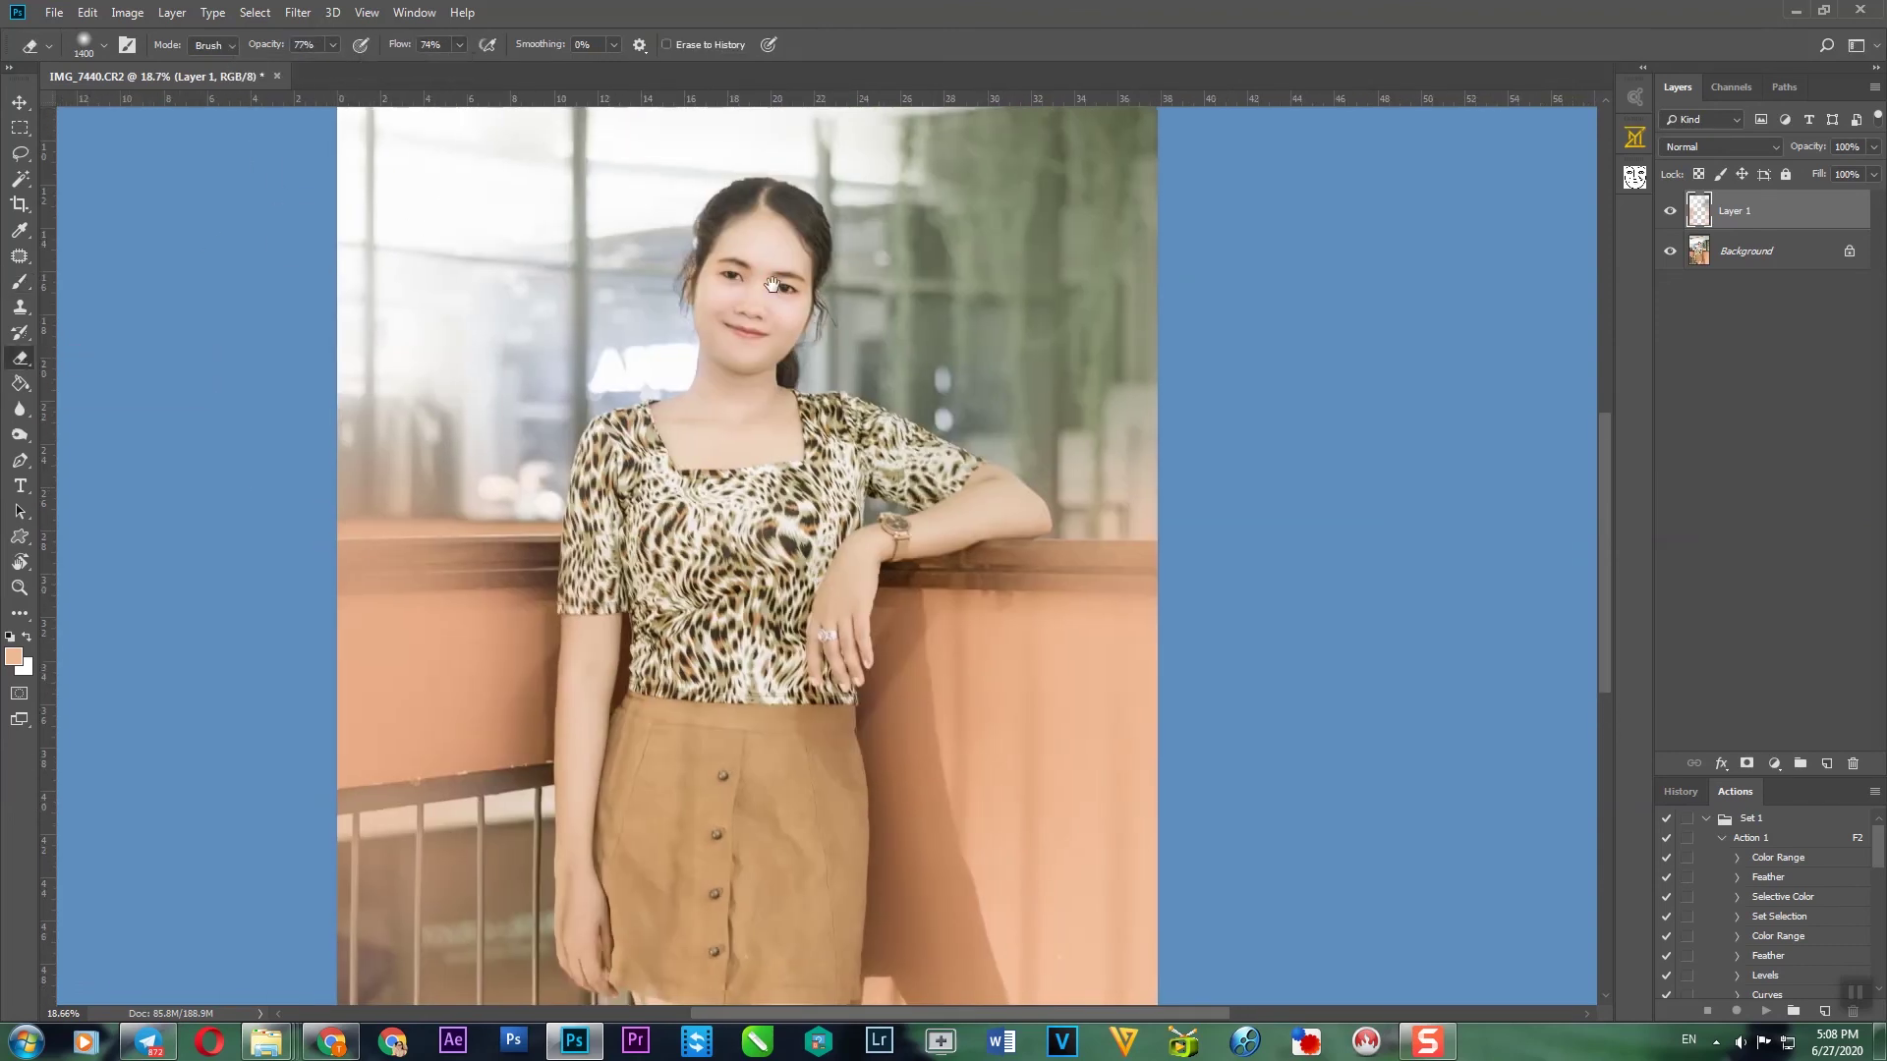
pyautogui.scroll(3, 798, 295)
pyautogui.press('[')
pyautogui.press('[')
pyautogui.press('[')
pyautogui.moveTo(729, 332); pyautogui.dragTo(774, 498)
pyautogui.scroll(2, 774, 497)
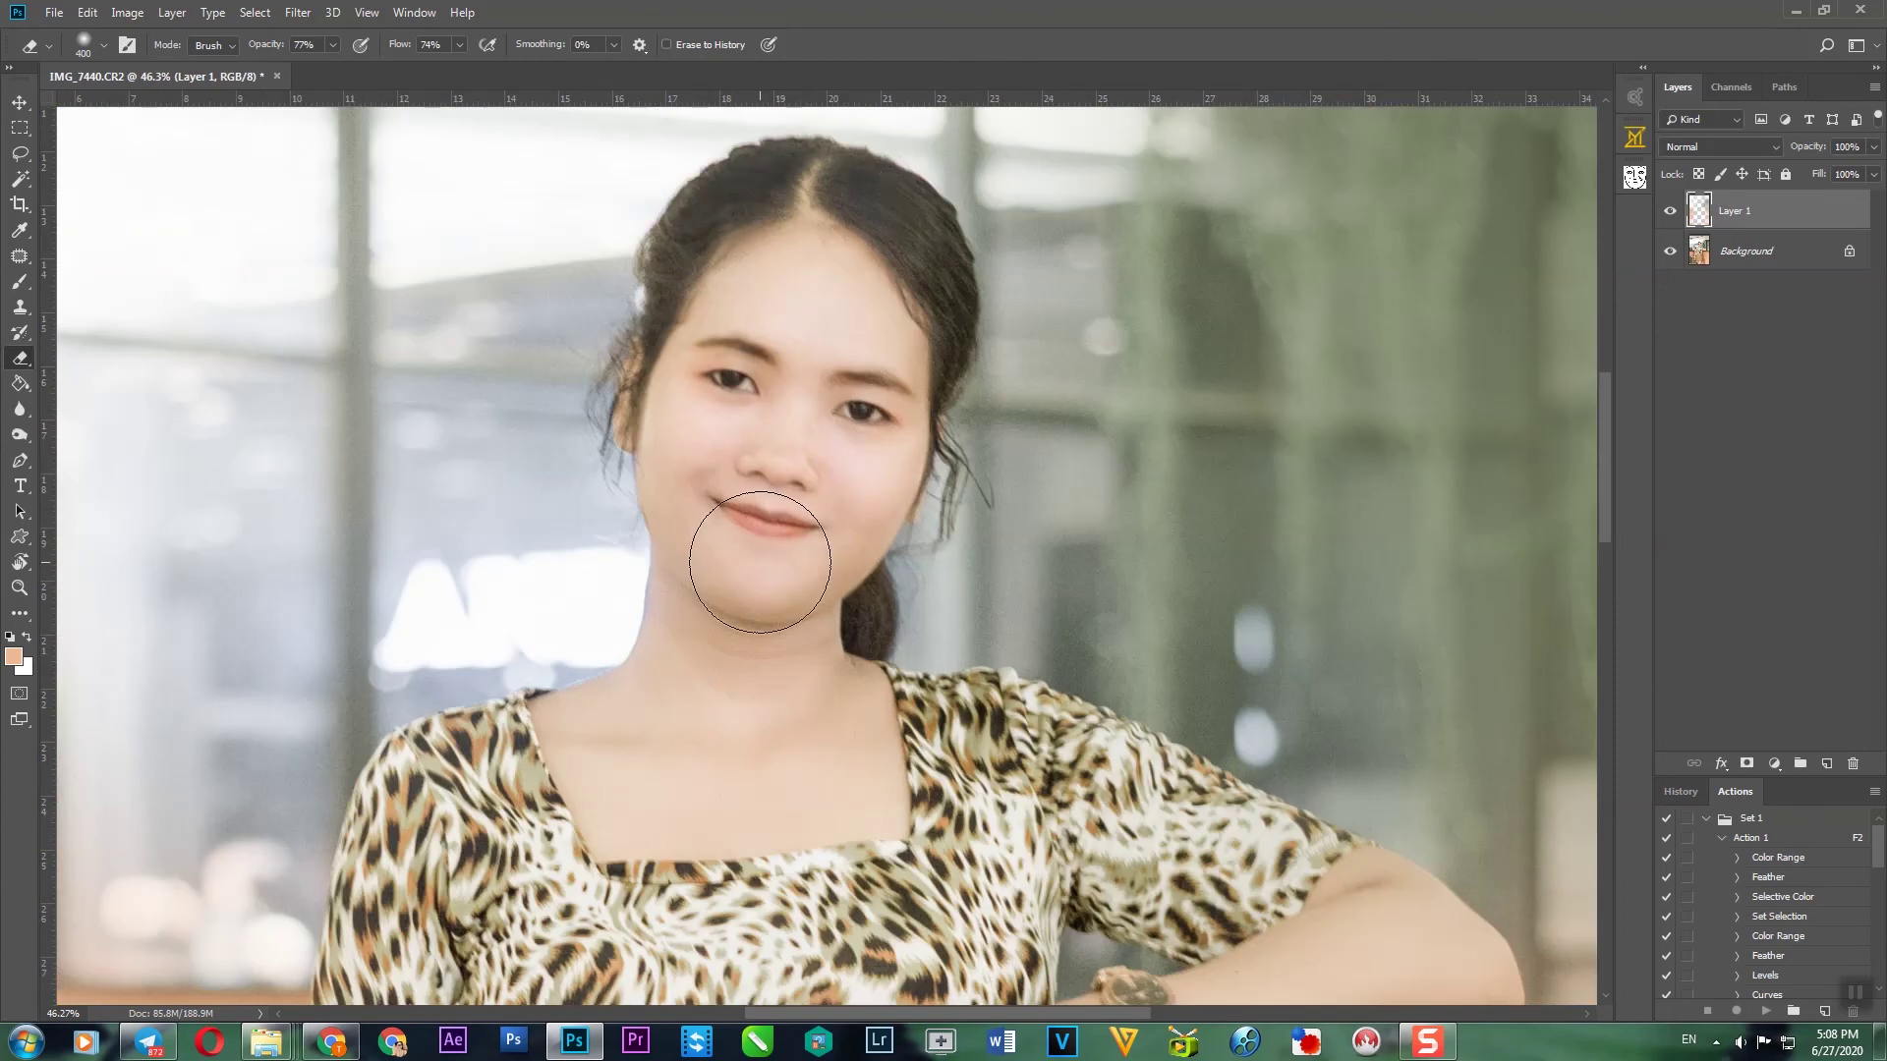
# Step: Check the torso and arm, then run the recorded F2 action to flatten the layers
pyautogui.moveTo(688, 933); pyautogui.dragTo(813, 147)
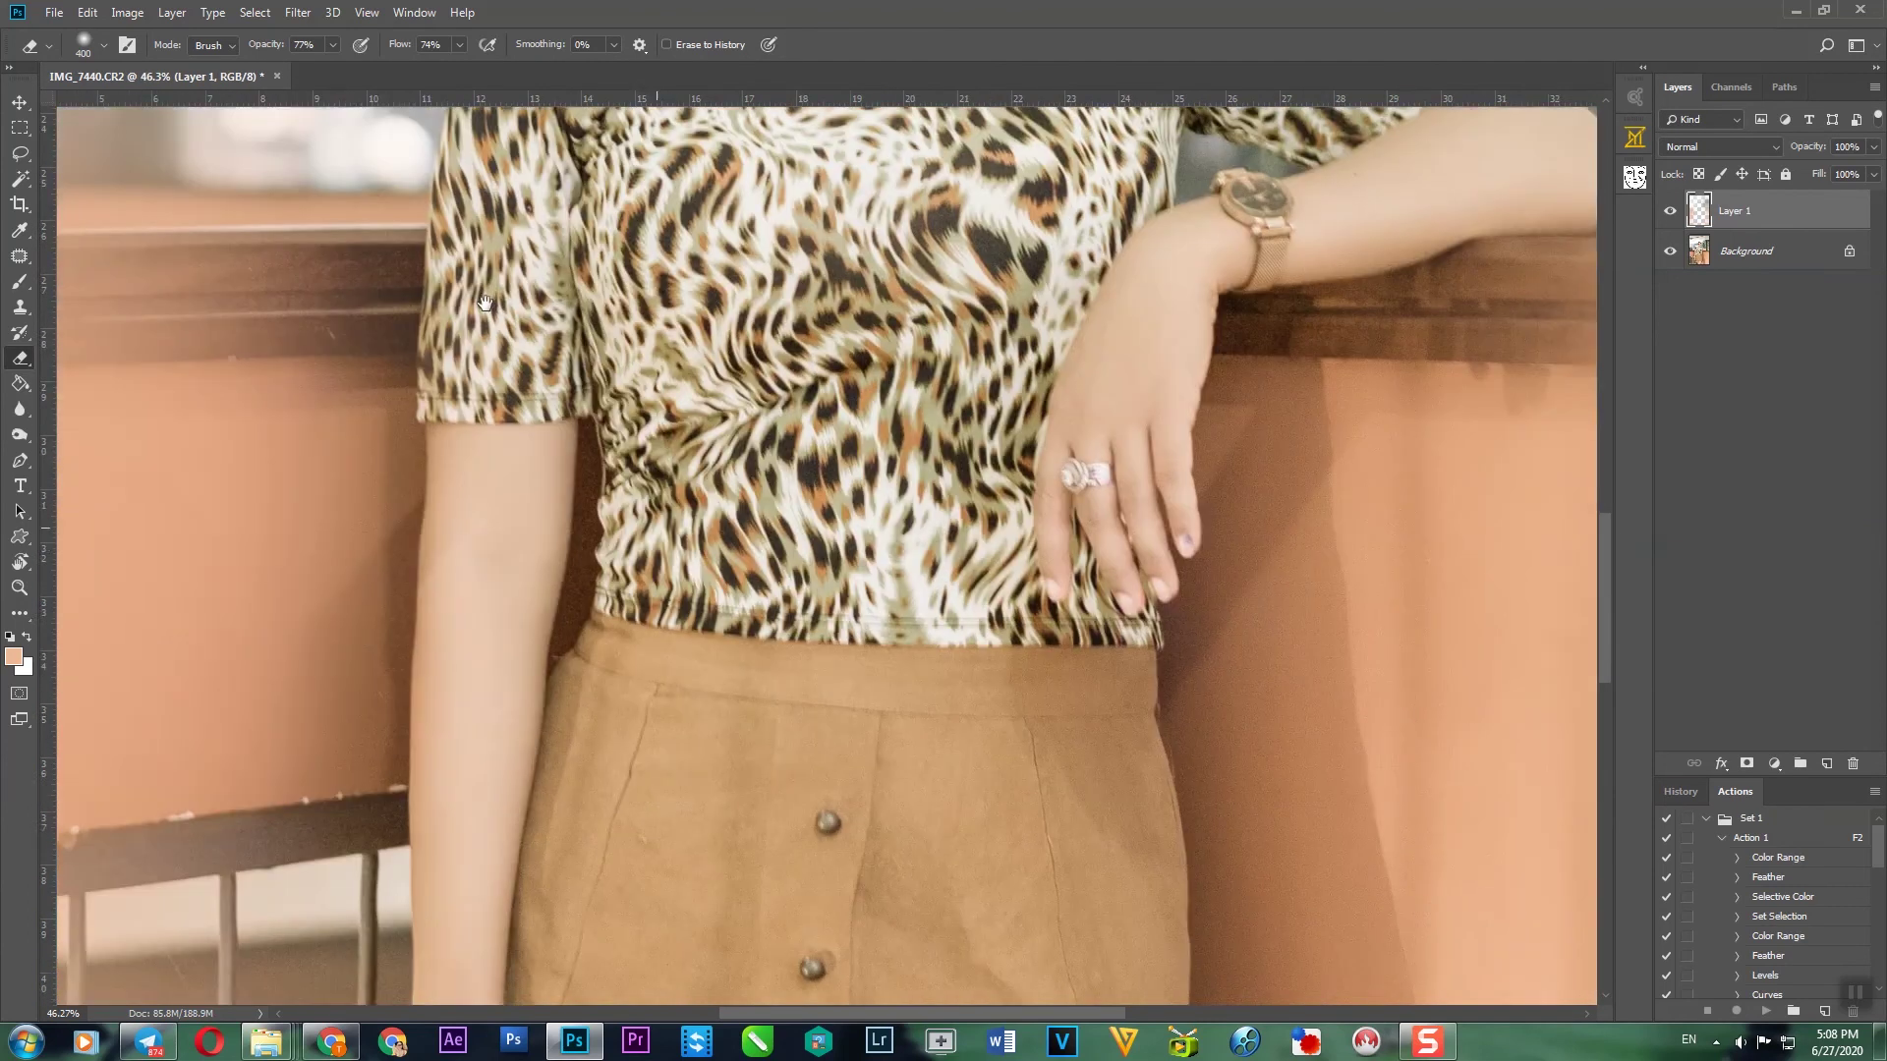
pyautogui.moveTo(1179, 215); pyautogui.dragTo(729, 585)
pyautogui.scroll(-5, 729, 586)
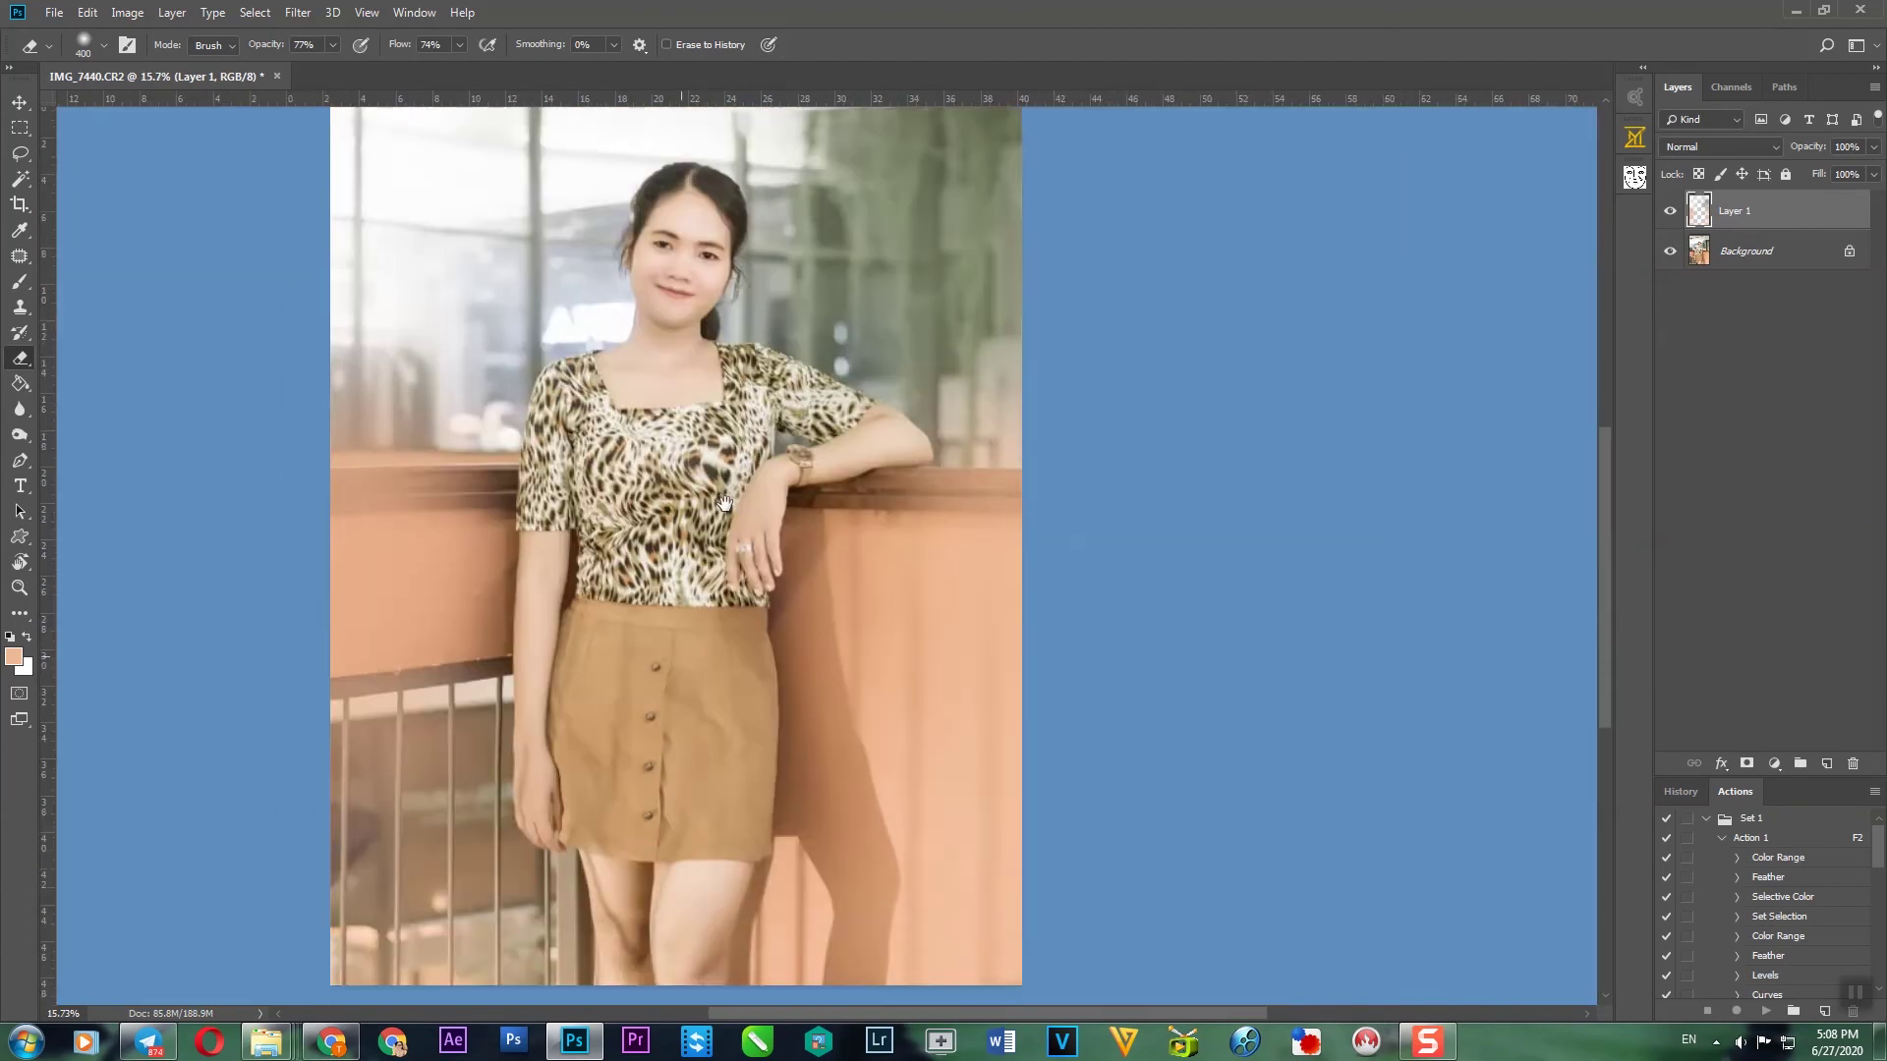
pyautogui.press('F2')
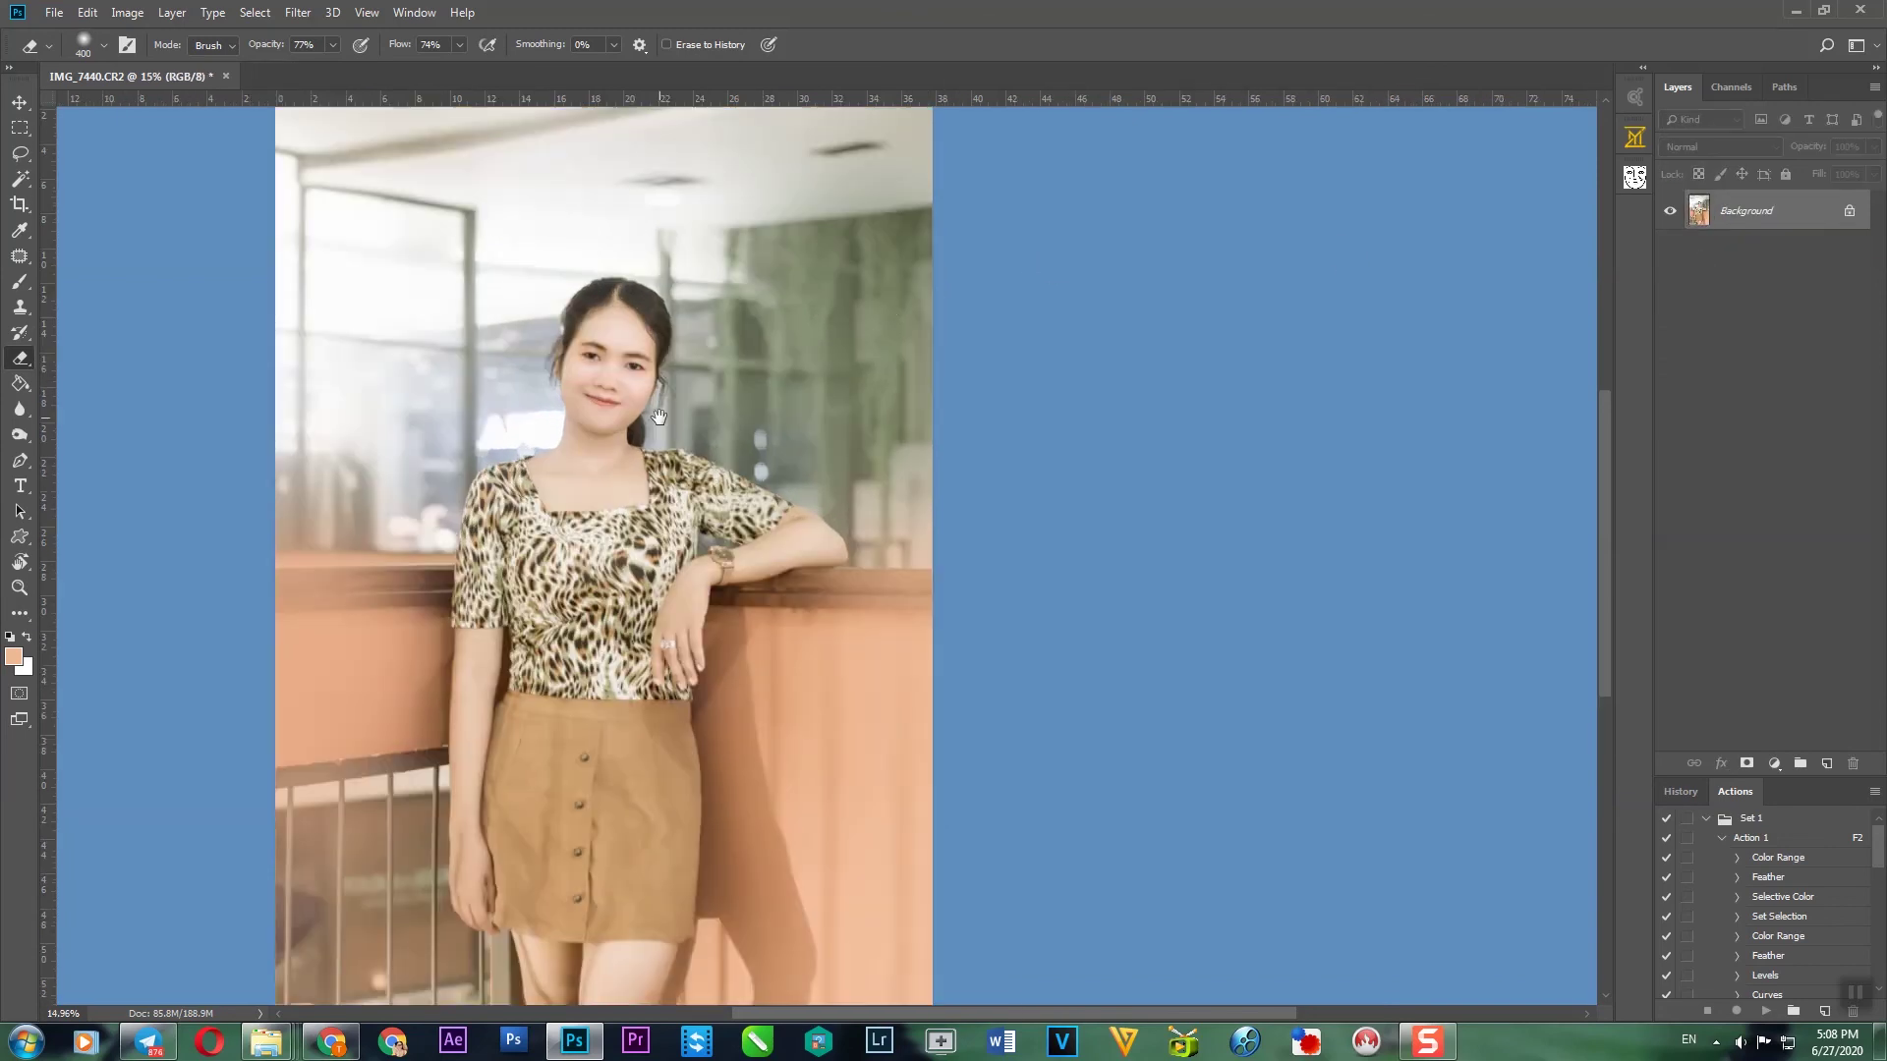
# Step: Raise the Curves black point slightly, then move the Levels black input to 18
pyautogui.moveTo(1230, 722); pyautogui.dragTo(1241, 724)
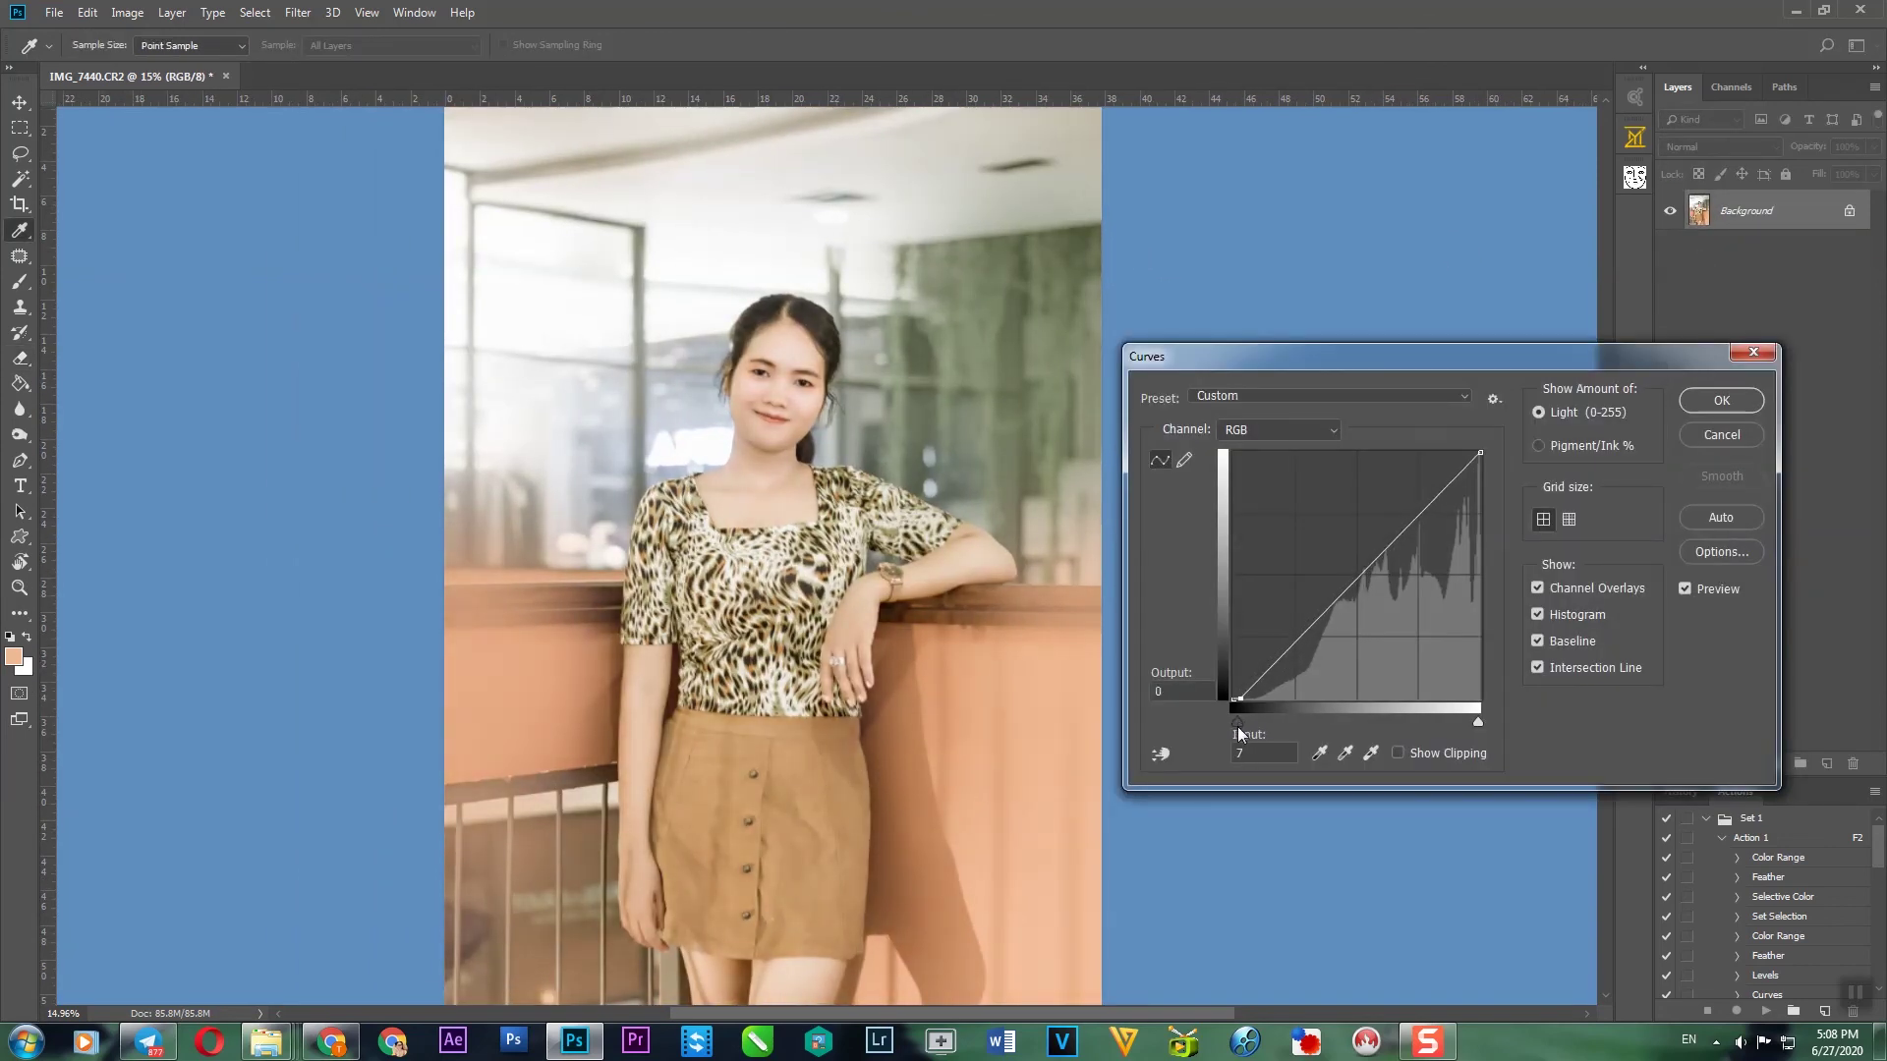
pyautogui.press('Return')
pyautogui.moveTo(1102, 454); pyautogui.dragTo(1115, 454)
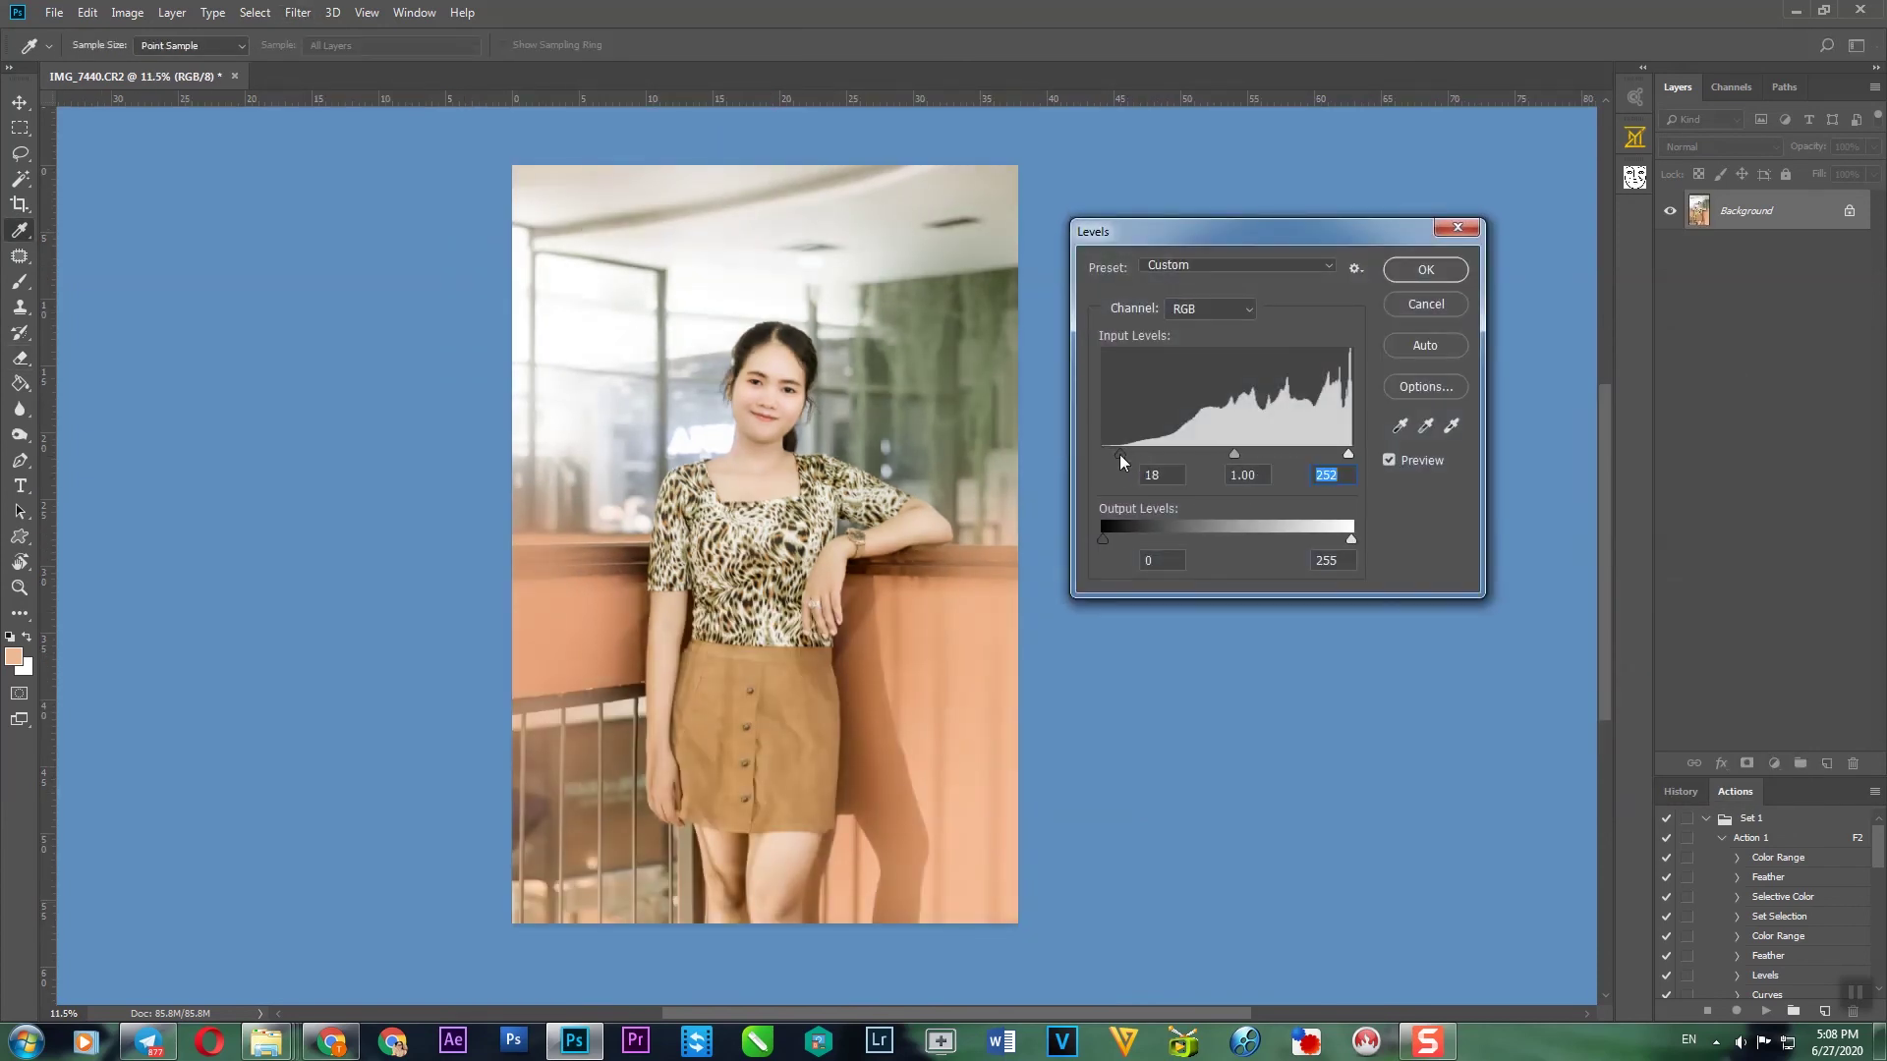
pyautogui.press('Return')
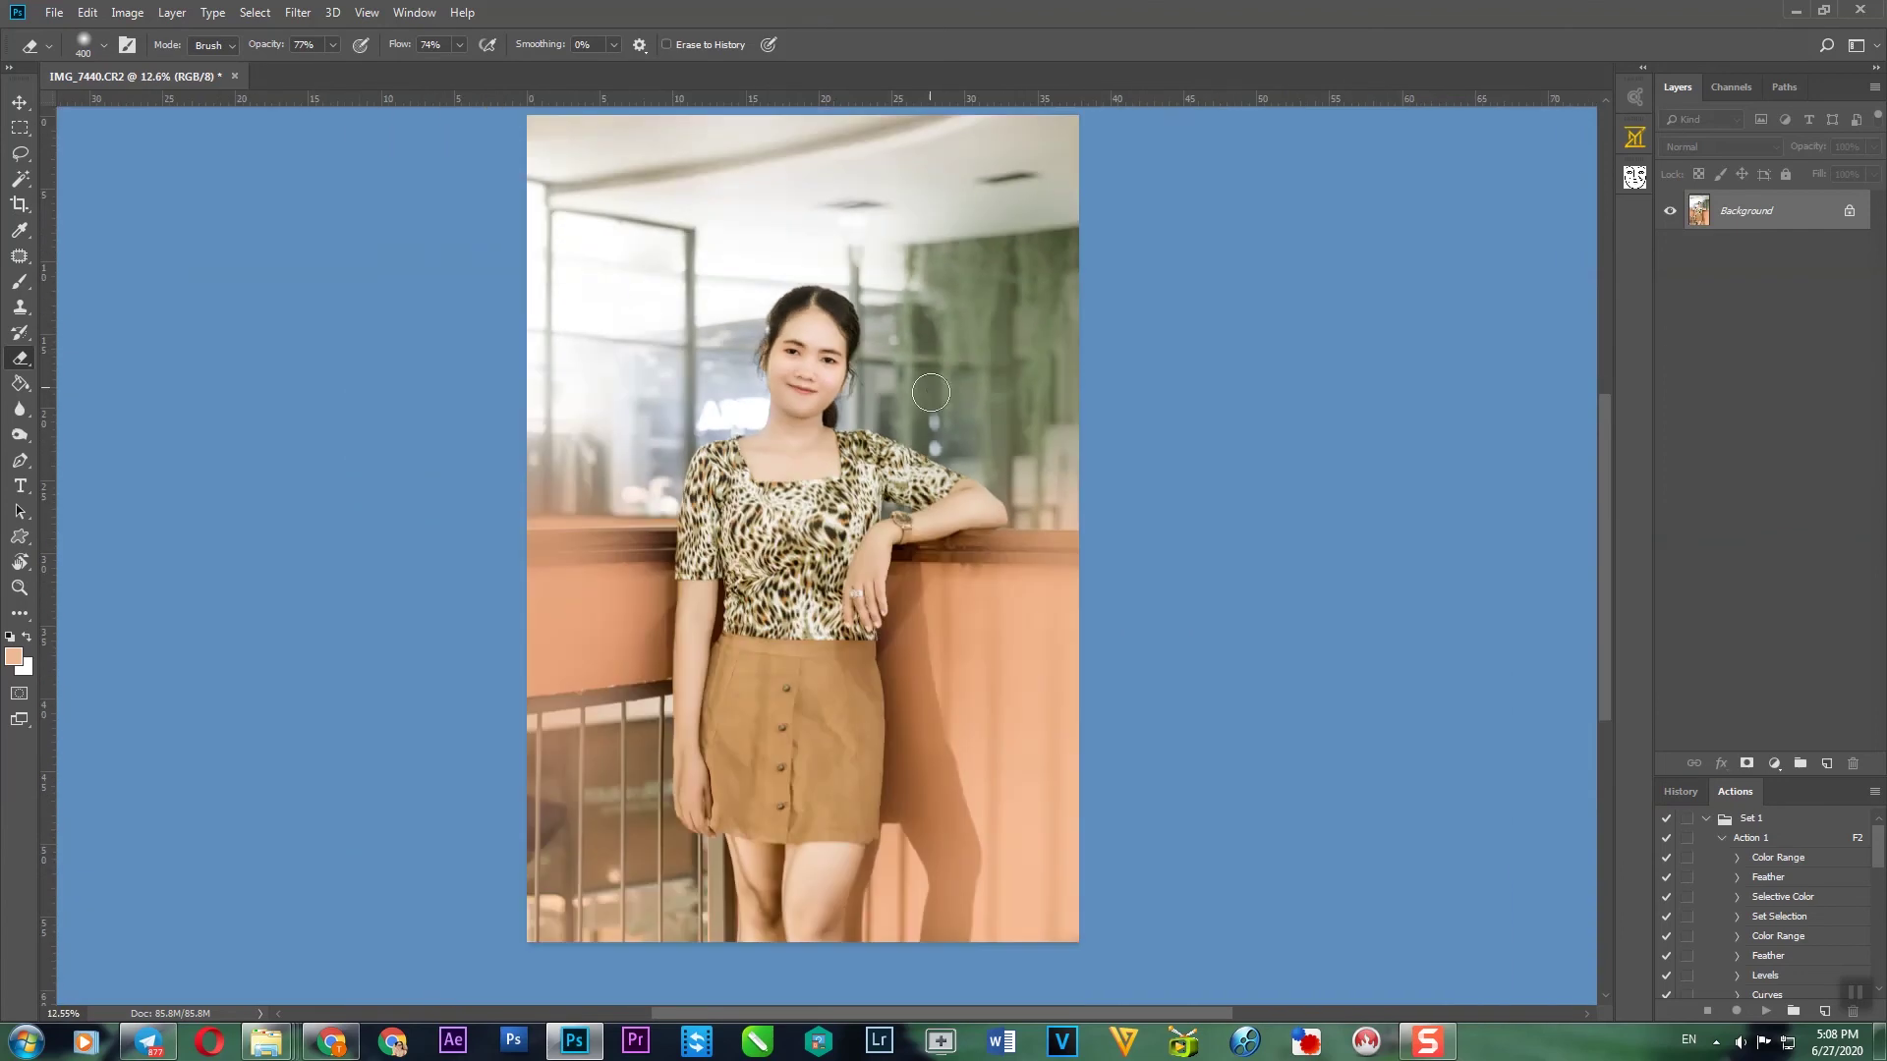
pyautogui.scroll(2, 930, 393)
pyautogui.scroll(2, 914, 389)
pyautogui.scroll(-4, 884, 383)
pyautogui.scroll(2, 908, 384)
pyautogui.scroll(-1, 908, 384)
pyautogui.scroll(2, 800, 295)
pyautogui.scroll(6, 800, 274)
# Step: Open the Camera Raw Filter, review the Detail settings, and zoom the preview on the face
pyautogui.click(298, 12)
pyautogui.click(337, 132)
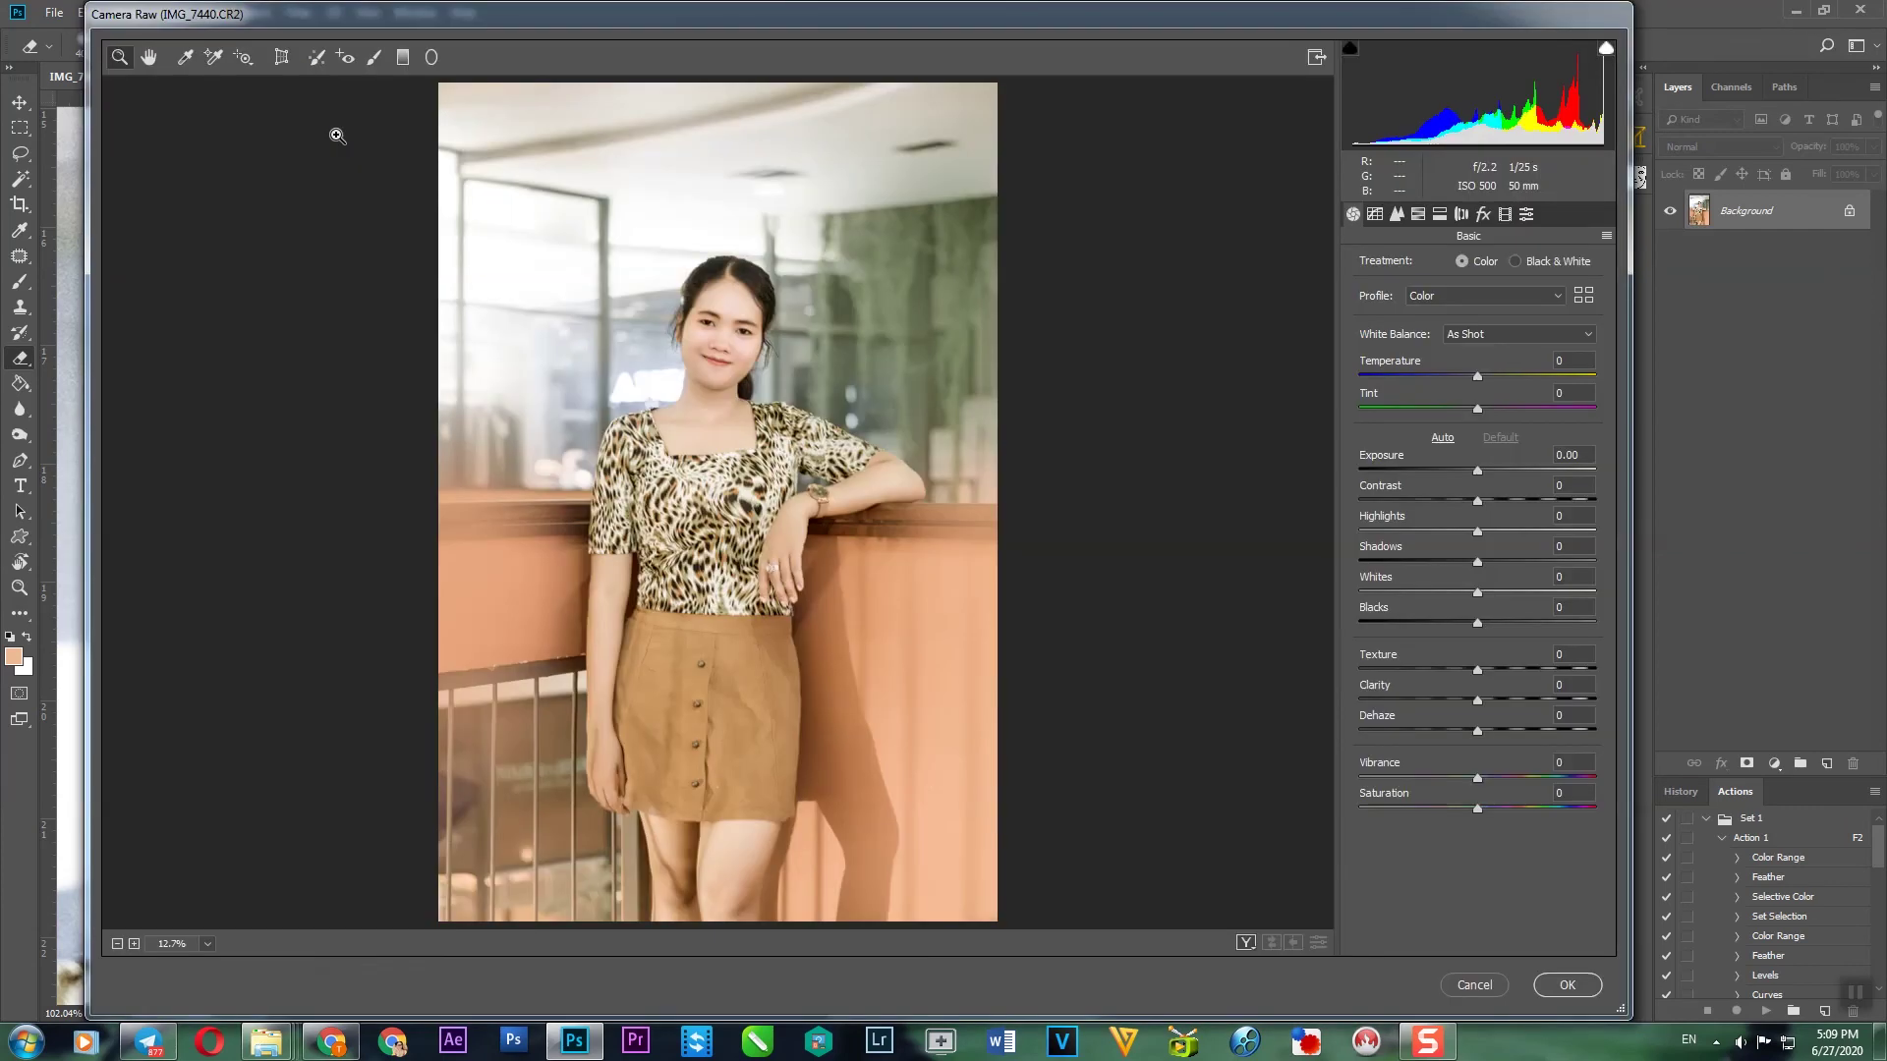
pyautogui.click(1397, 214)
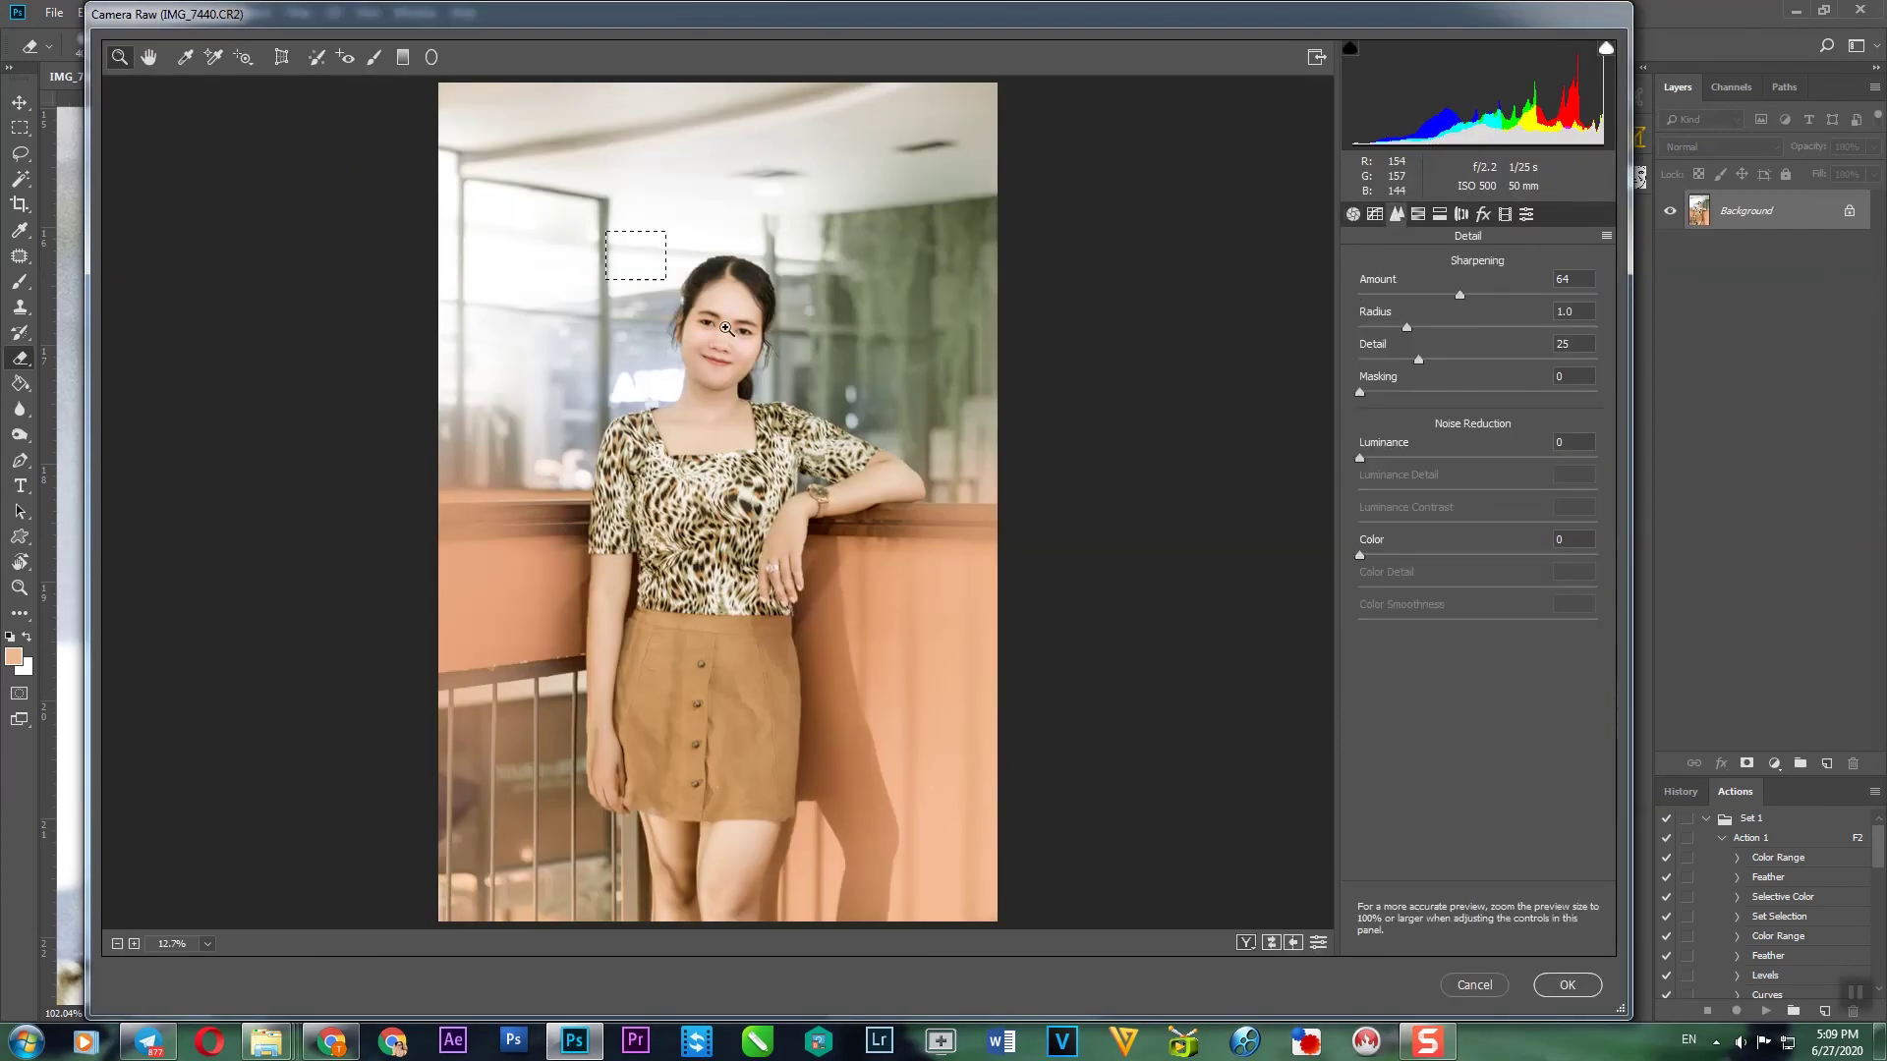
pyautogui.moveTo(604, 315); pyautogui.dragTo(826, 422)
pyautogui.click(1352, 215)
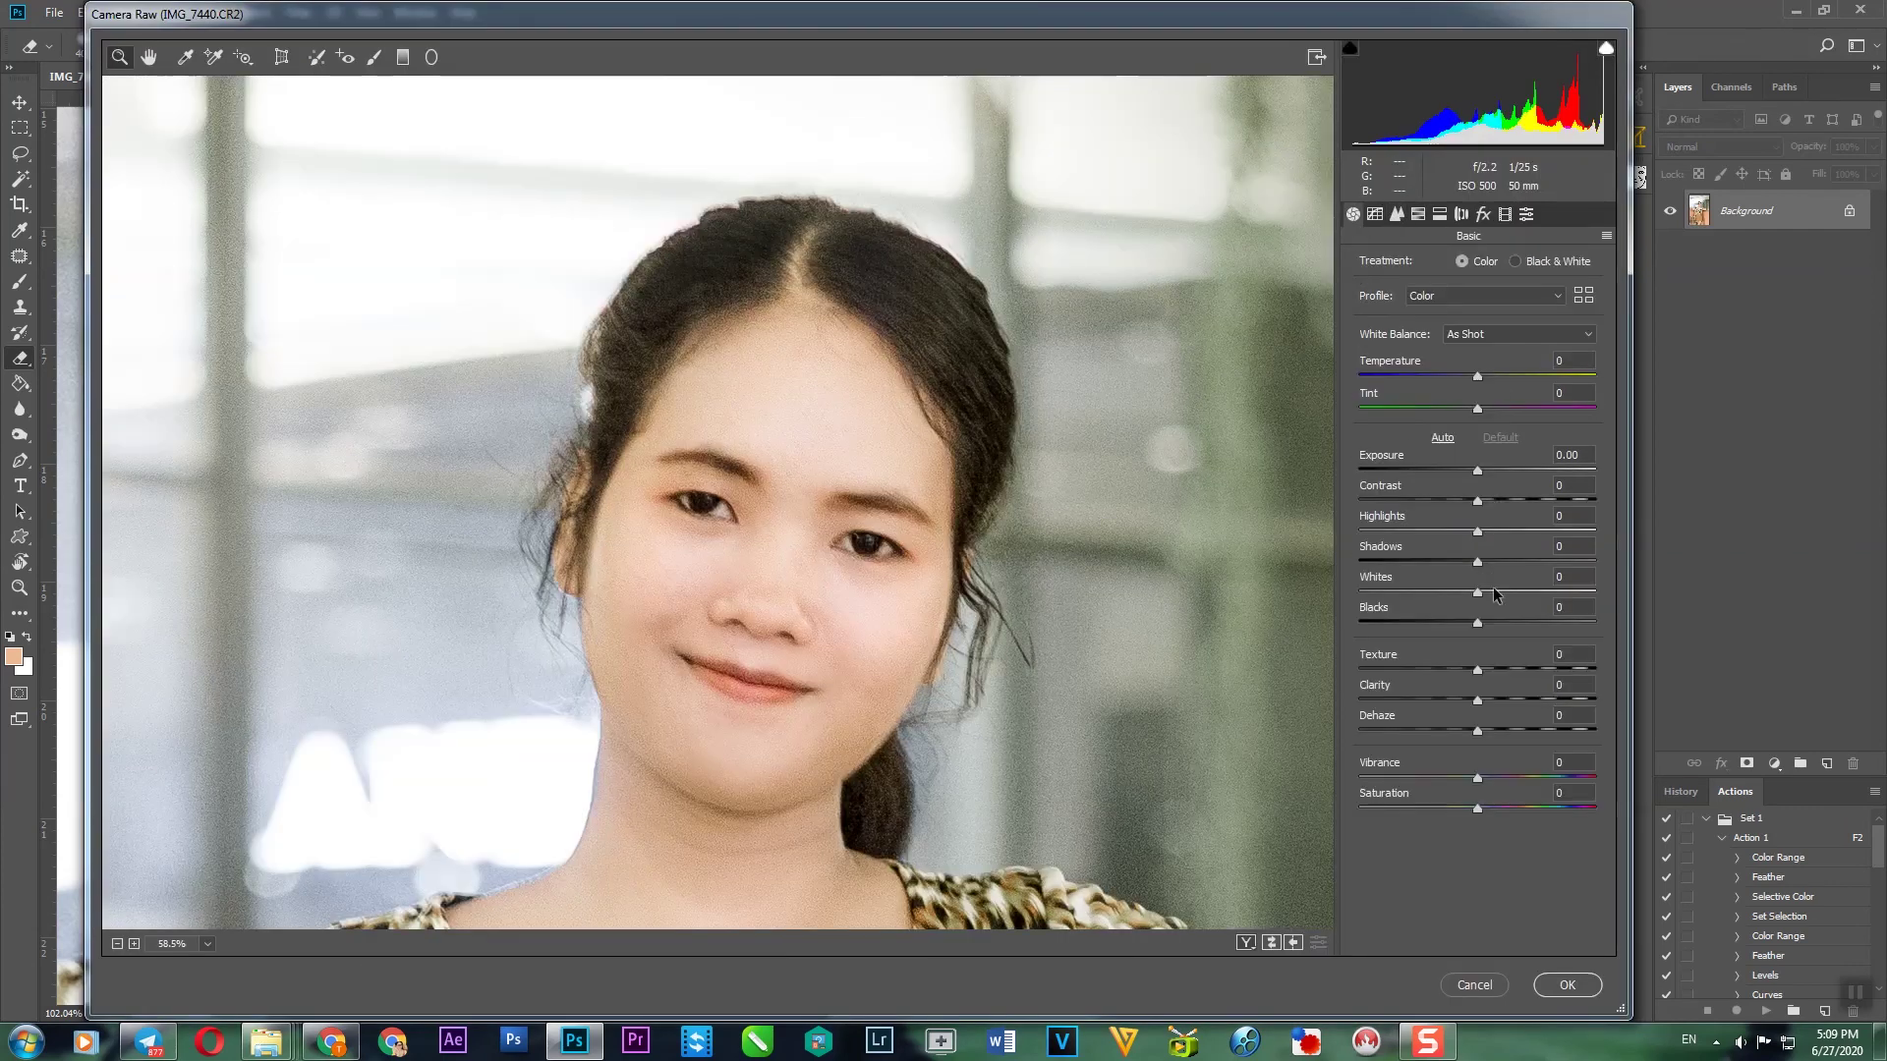
# Step: Set Blacks and Shadows to +9 in the Basic panel and apply
pyautogui.doubleClick(1475, 623)
pyautogui.moveTo(1475, 629)
pyautogui.mouseDown()
pyautogui.moveTo(1492, 634)
pyautogui.moveTo(1475, 625)
pyautogui.mouseUp()
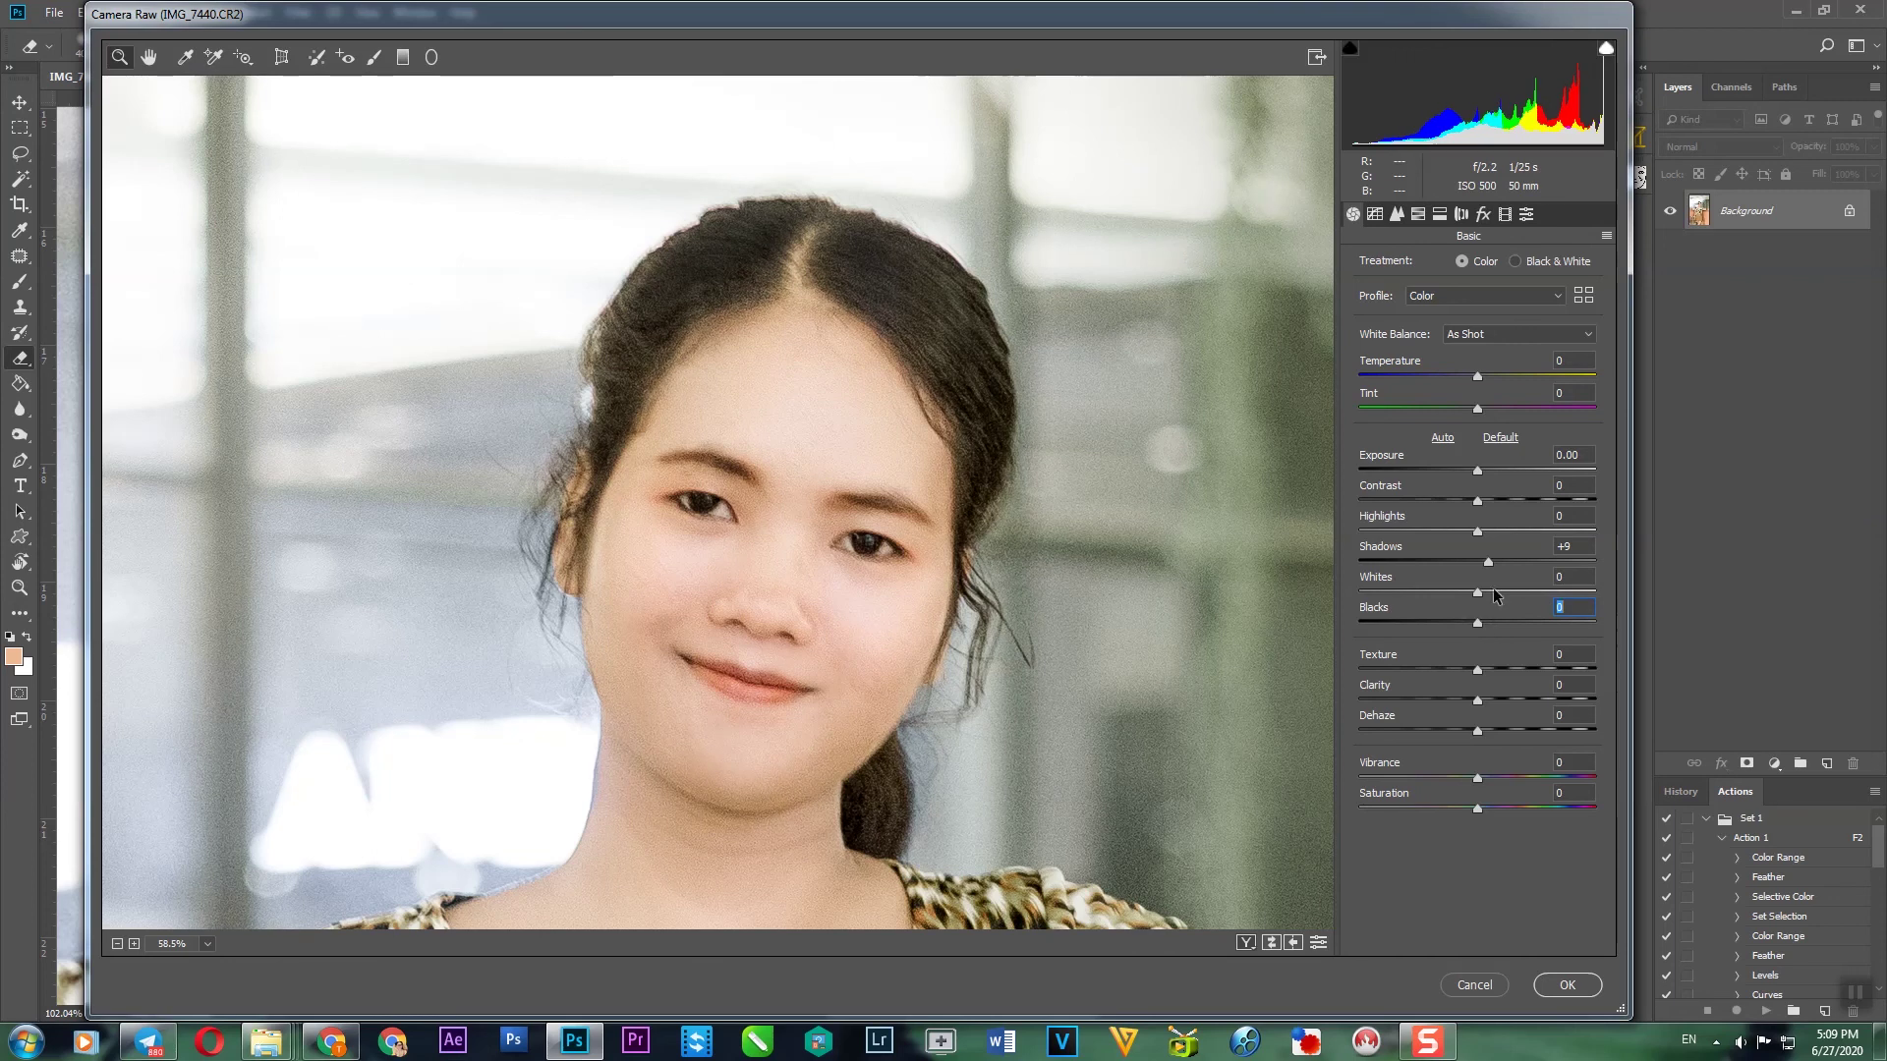
pyautogui.moveTo(1477, 623); pyautogui.dragTo(1485, 646)
pyautogui.click(1490, 563)
pyautogui.press('Return')
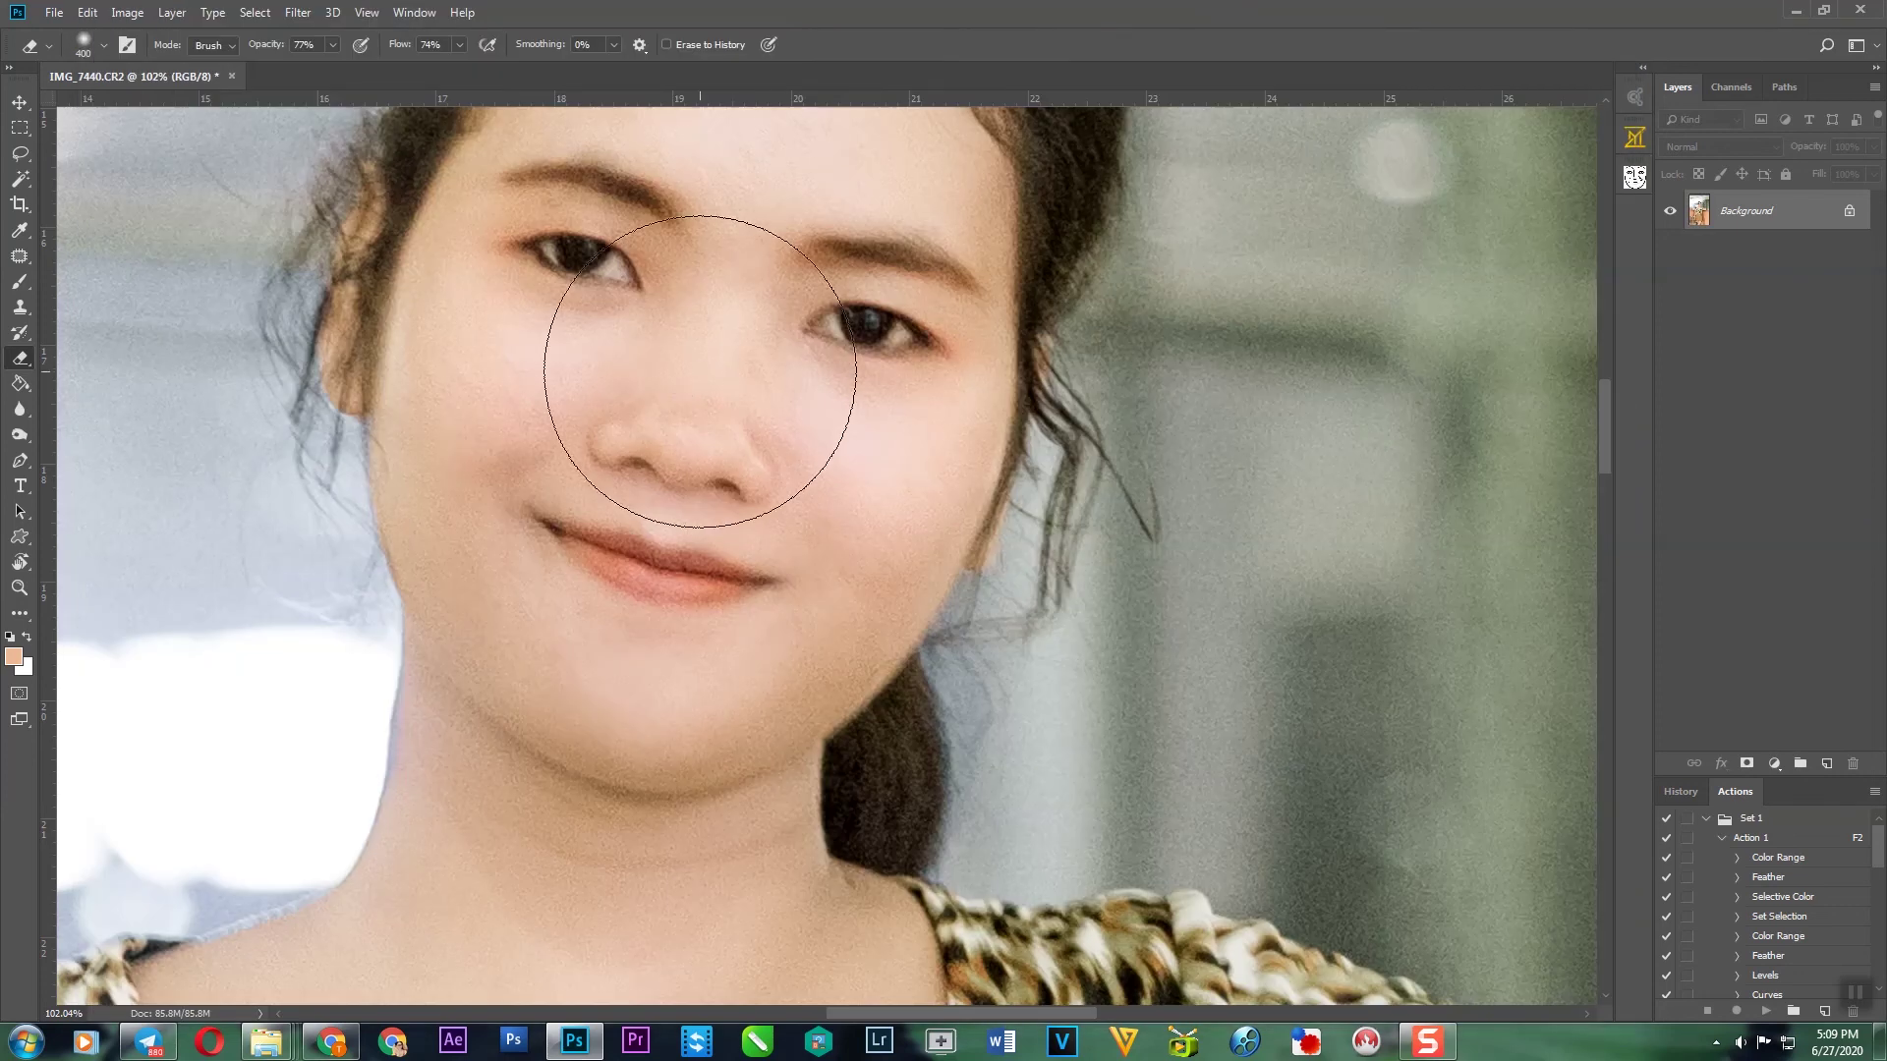